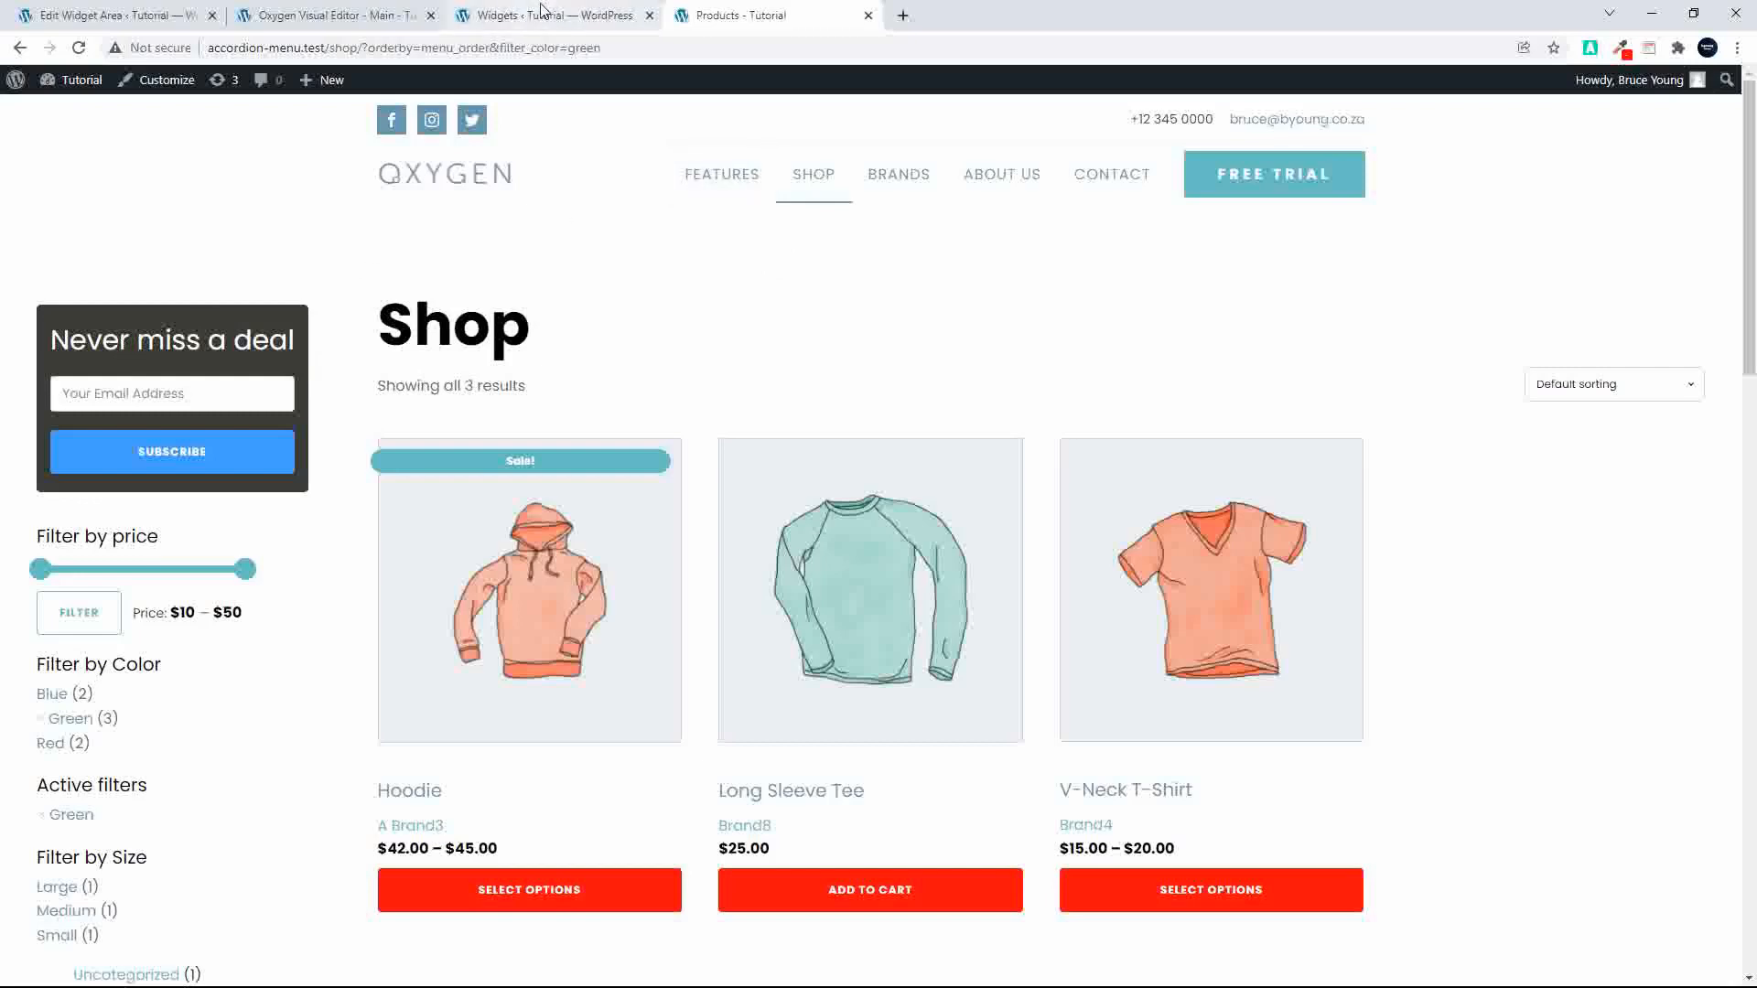
Step: Move the Product Sidebar's shortcode block below the first price filter, update the widgets, and reload the shop page
left_click(540, 16)
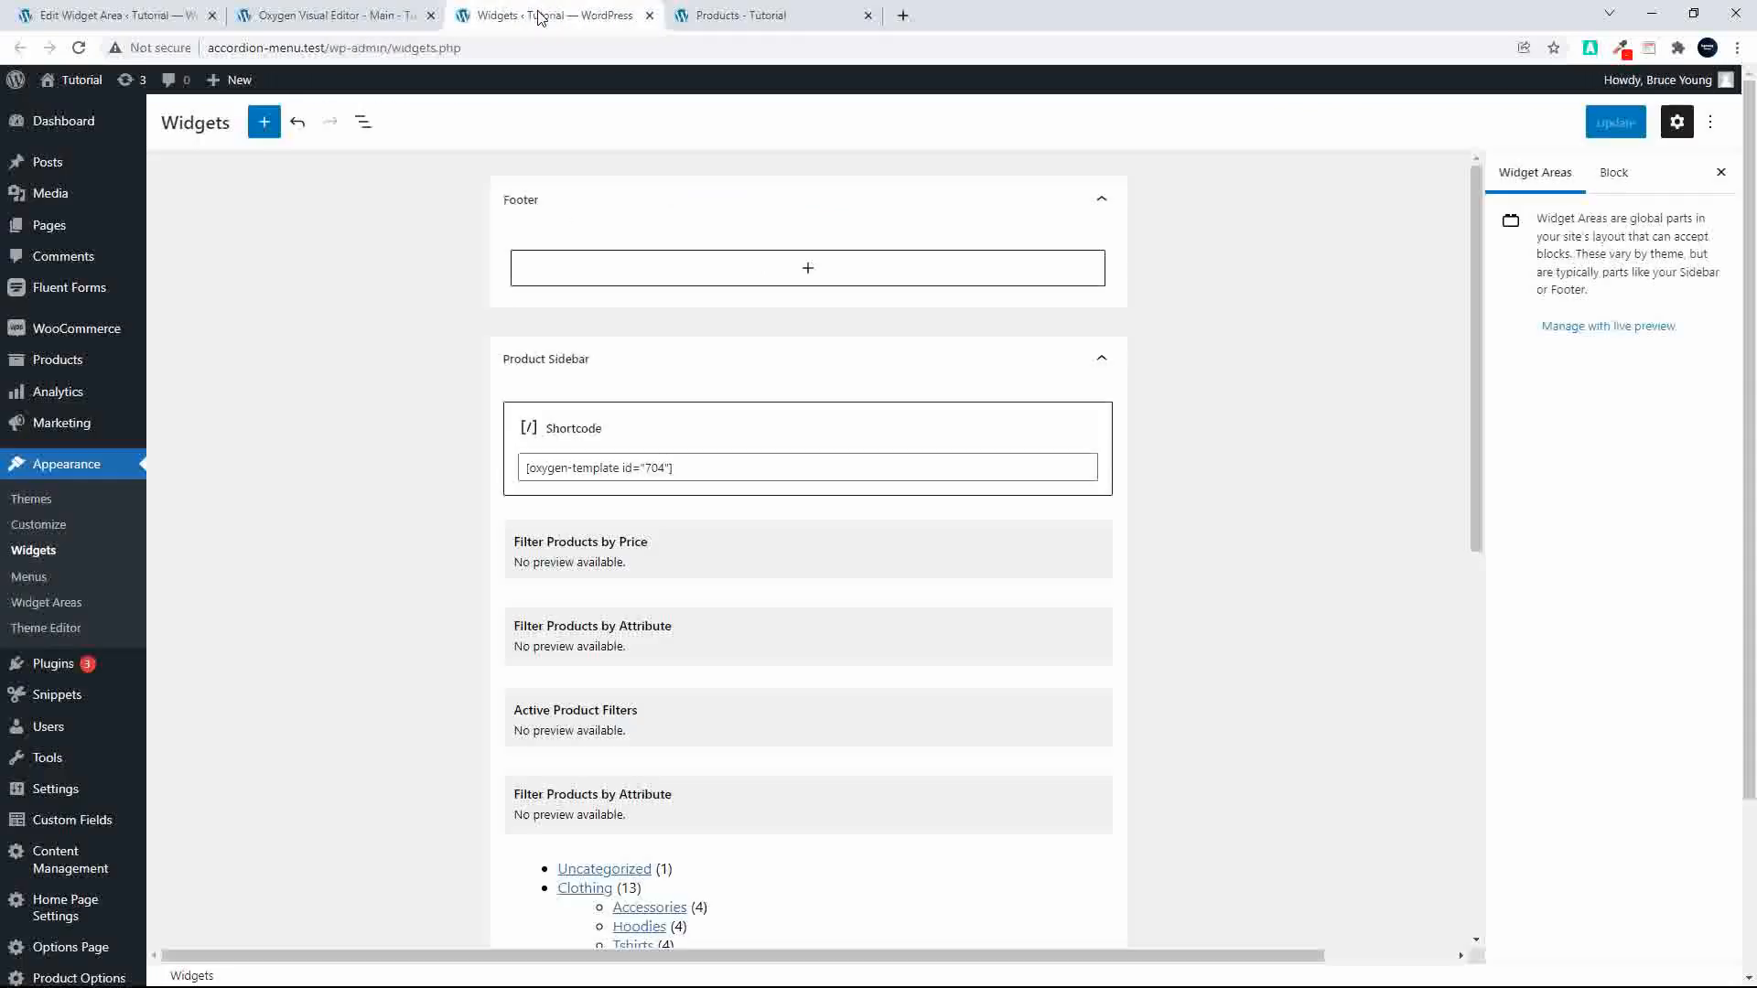
left_click(647, 429)
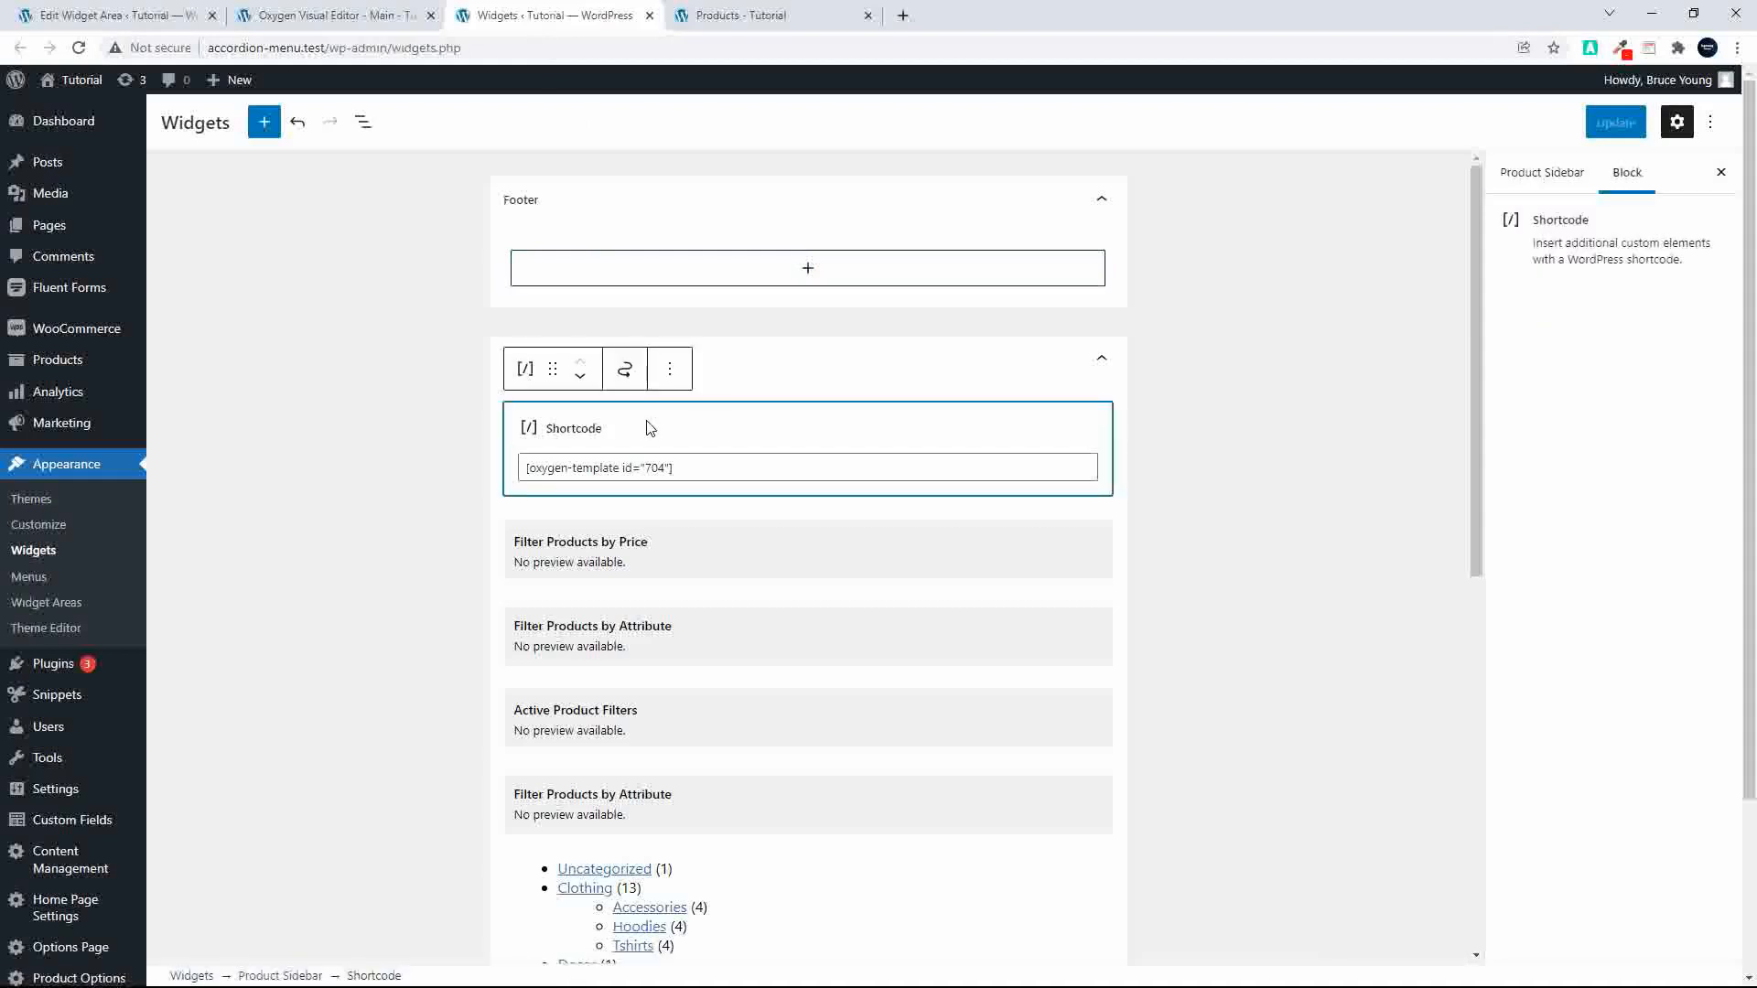
left_click(709, 470)
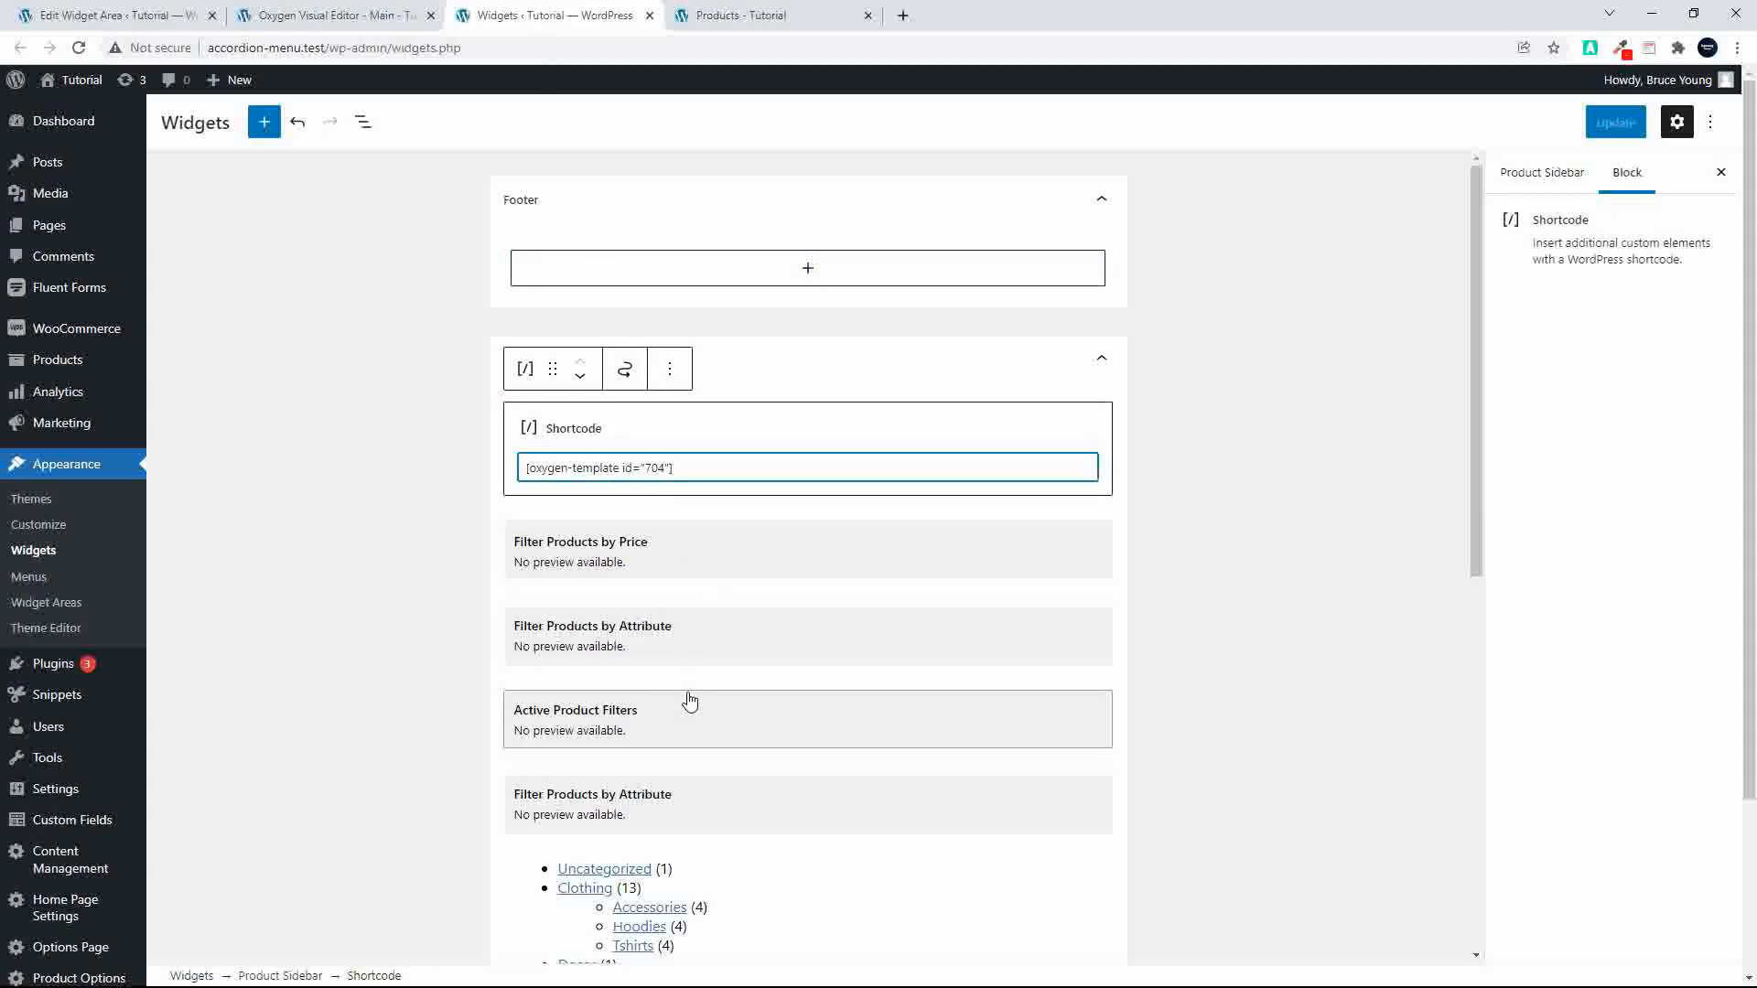
left_click(580, 377)
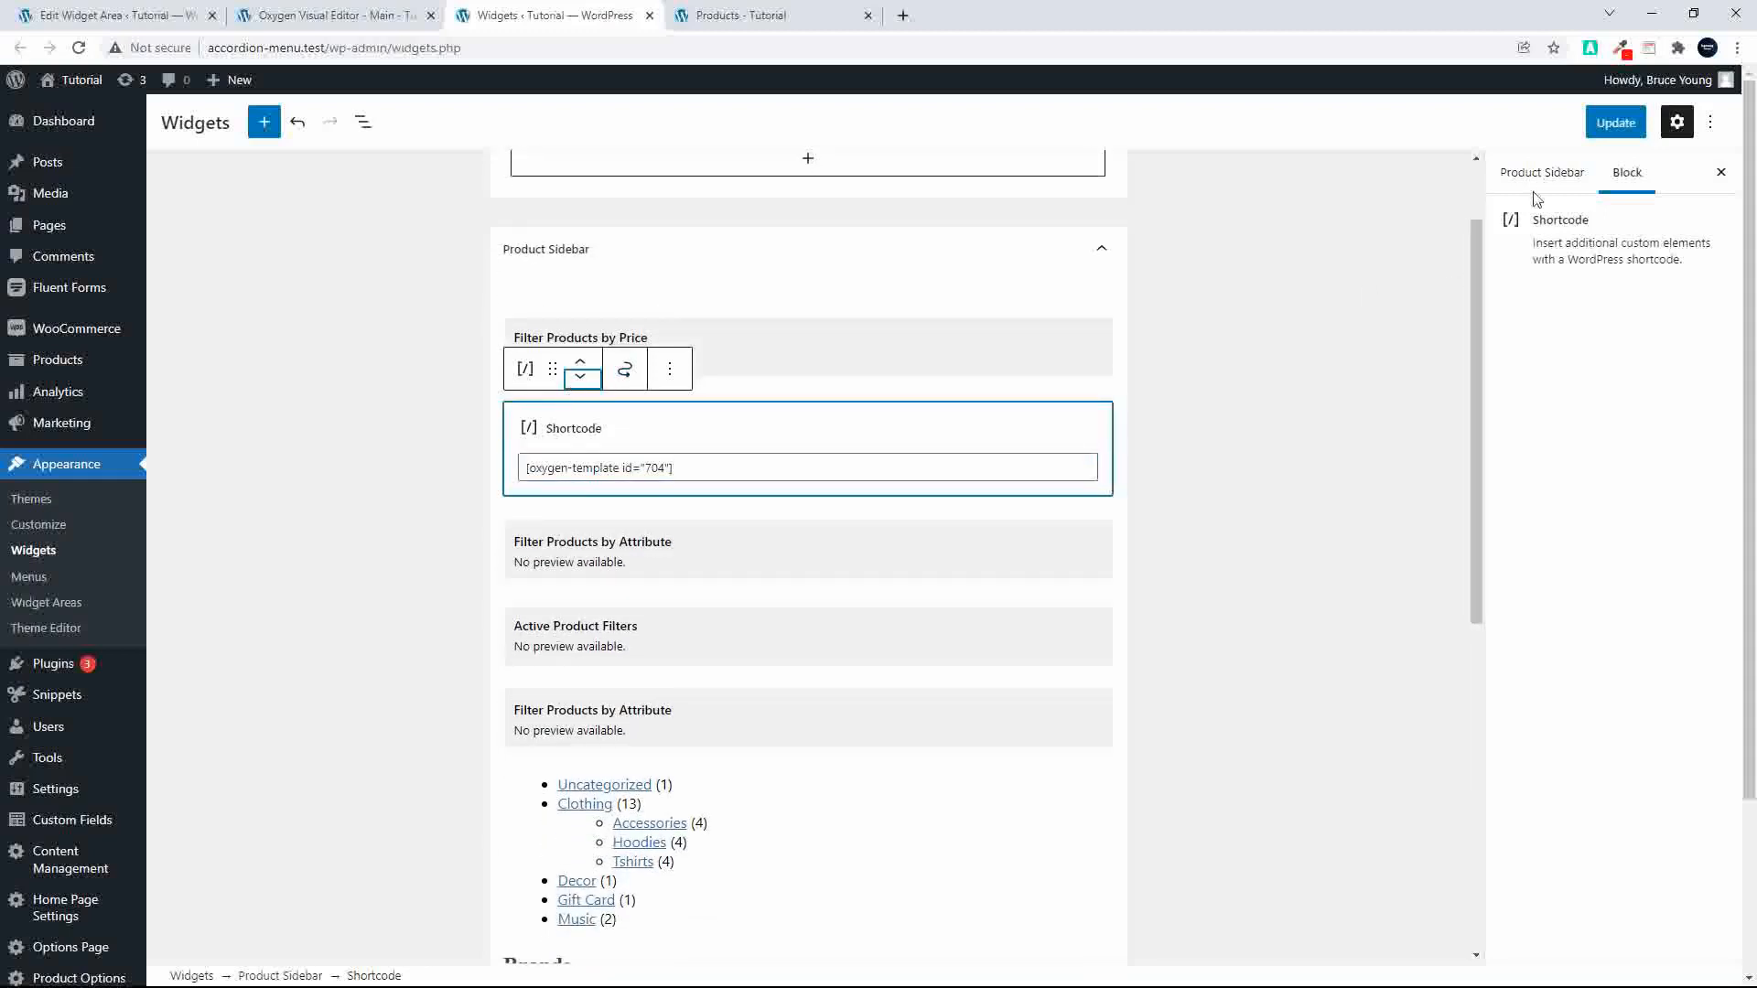
left_click(1618, 128)
left_click(741, 15)
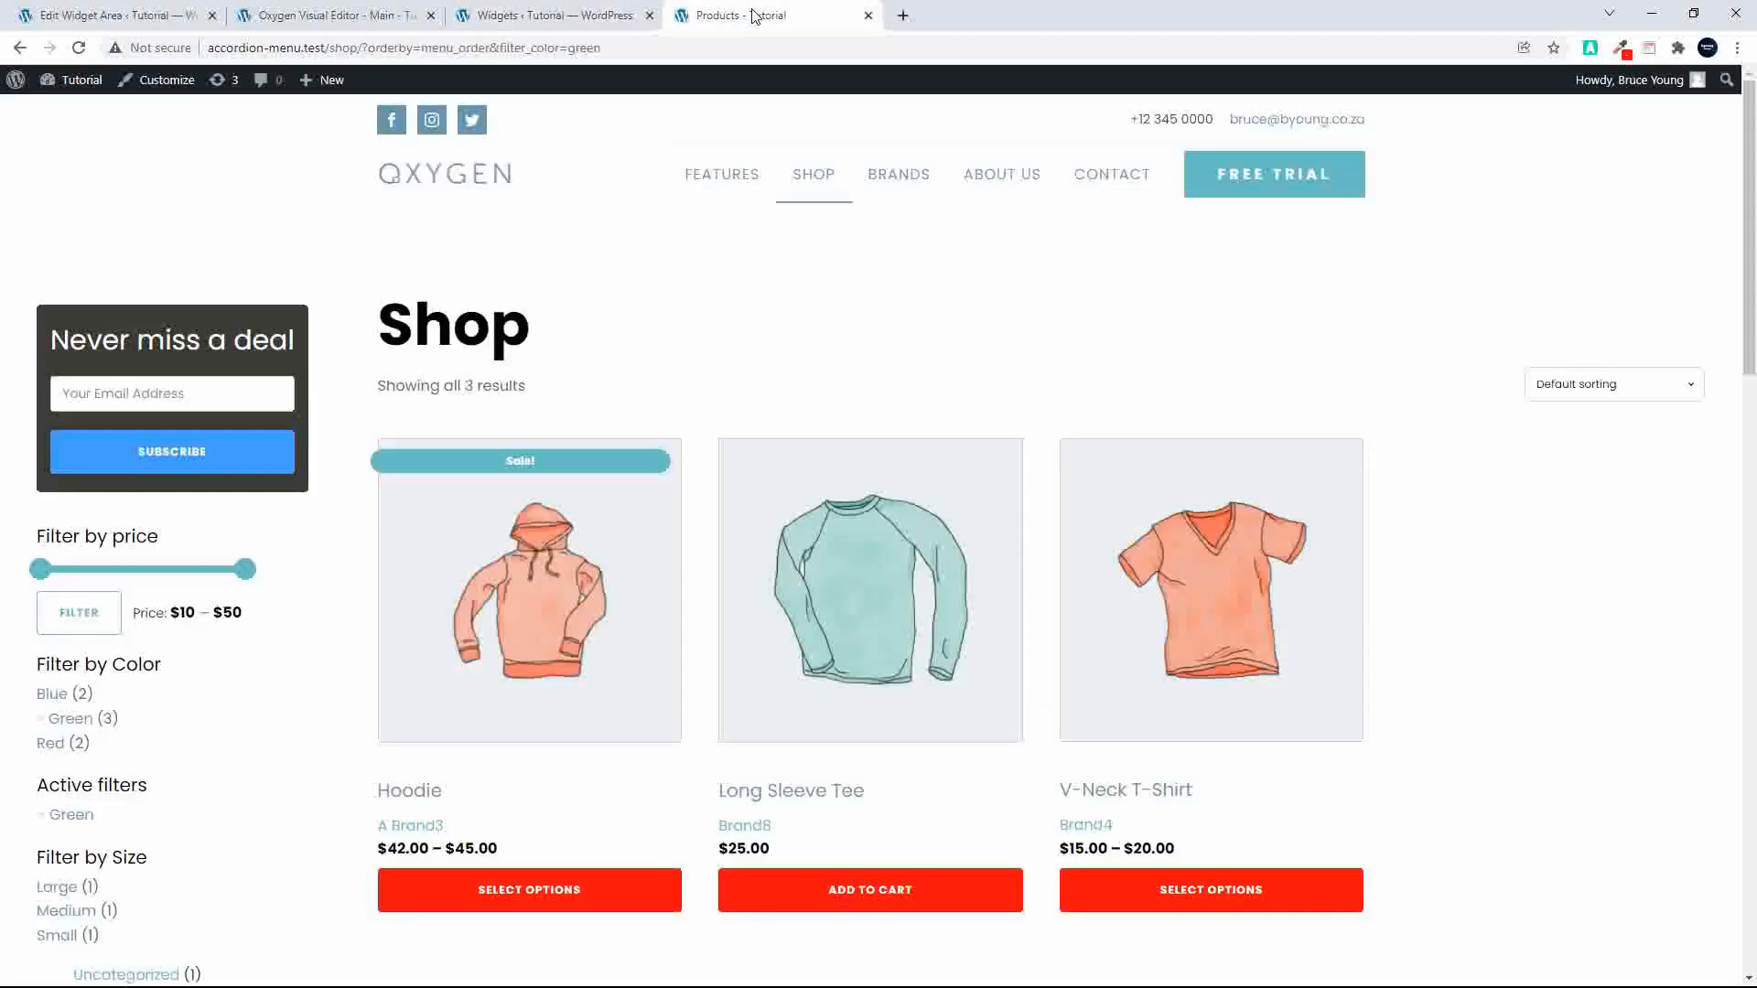
left_click(80, 48)
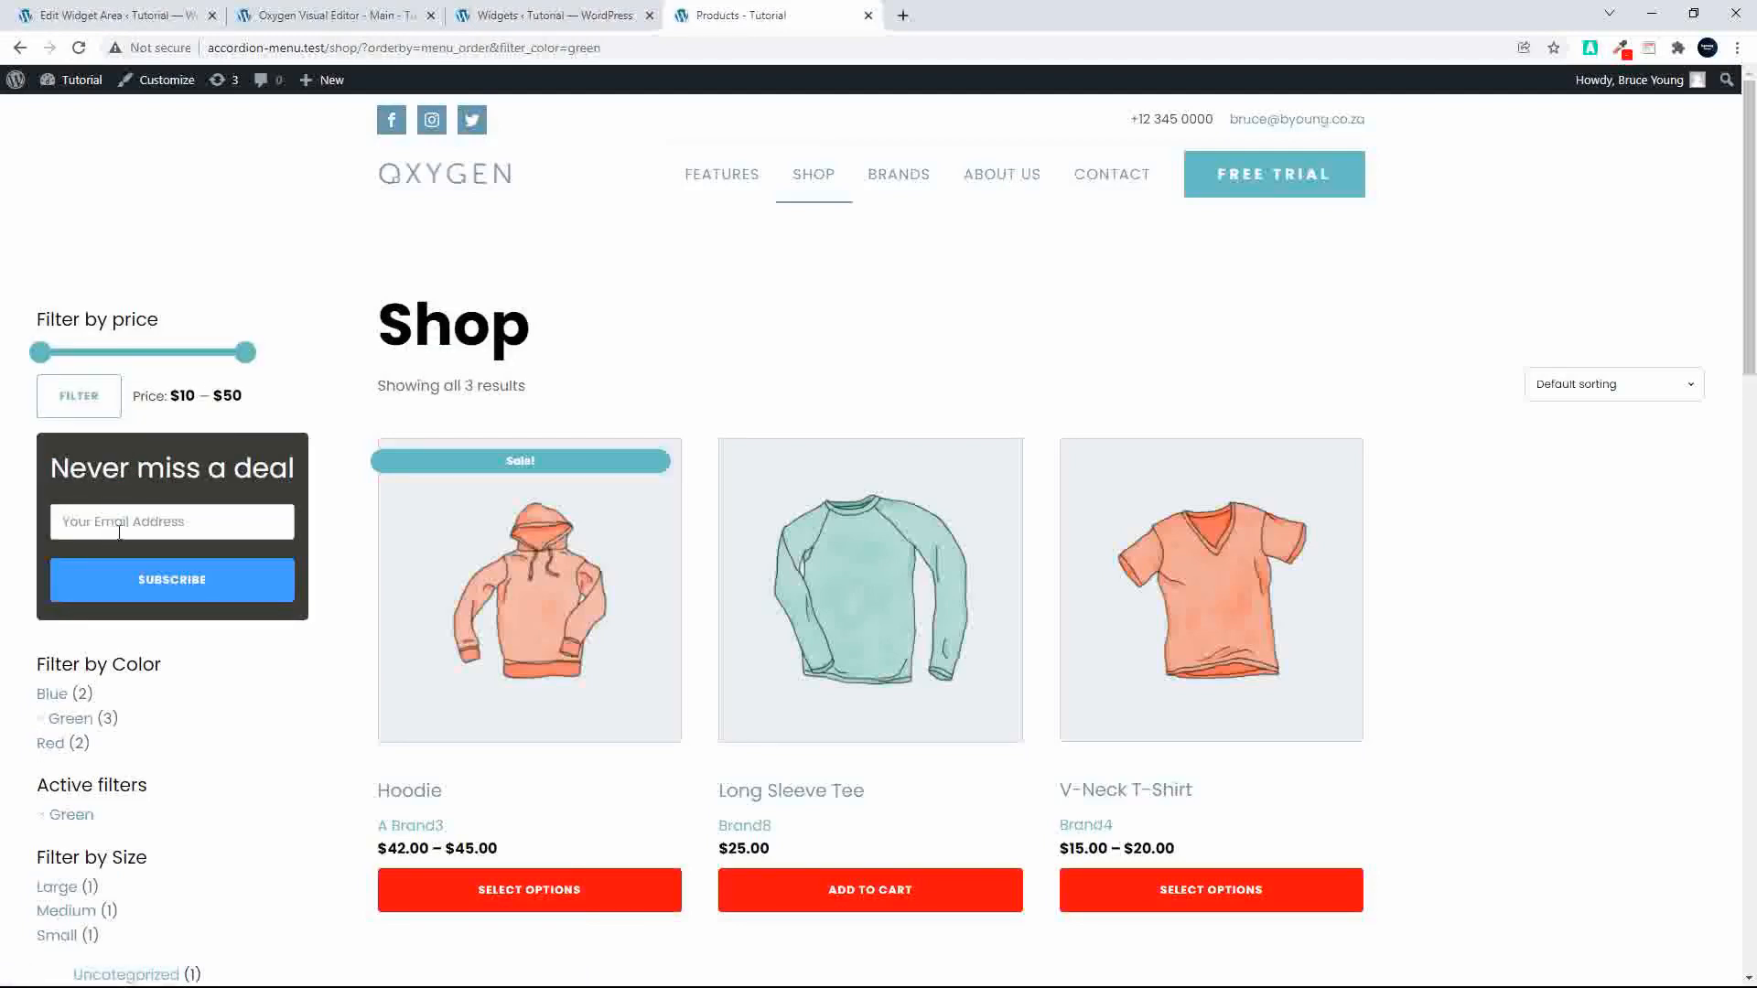
Step: Move the shortcode block back above the price filter in the Product Sidebar and update the widgets
left_click(558, 15)
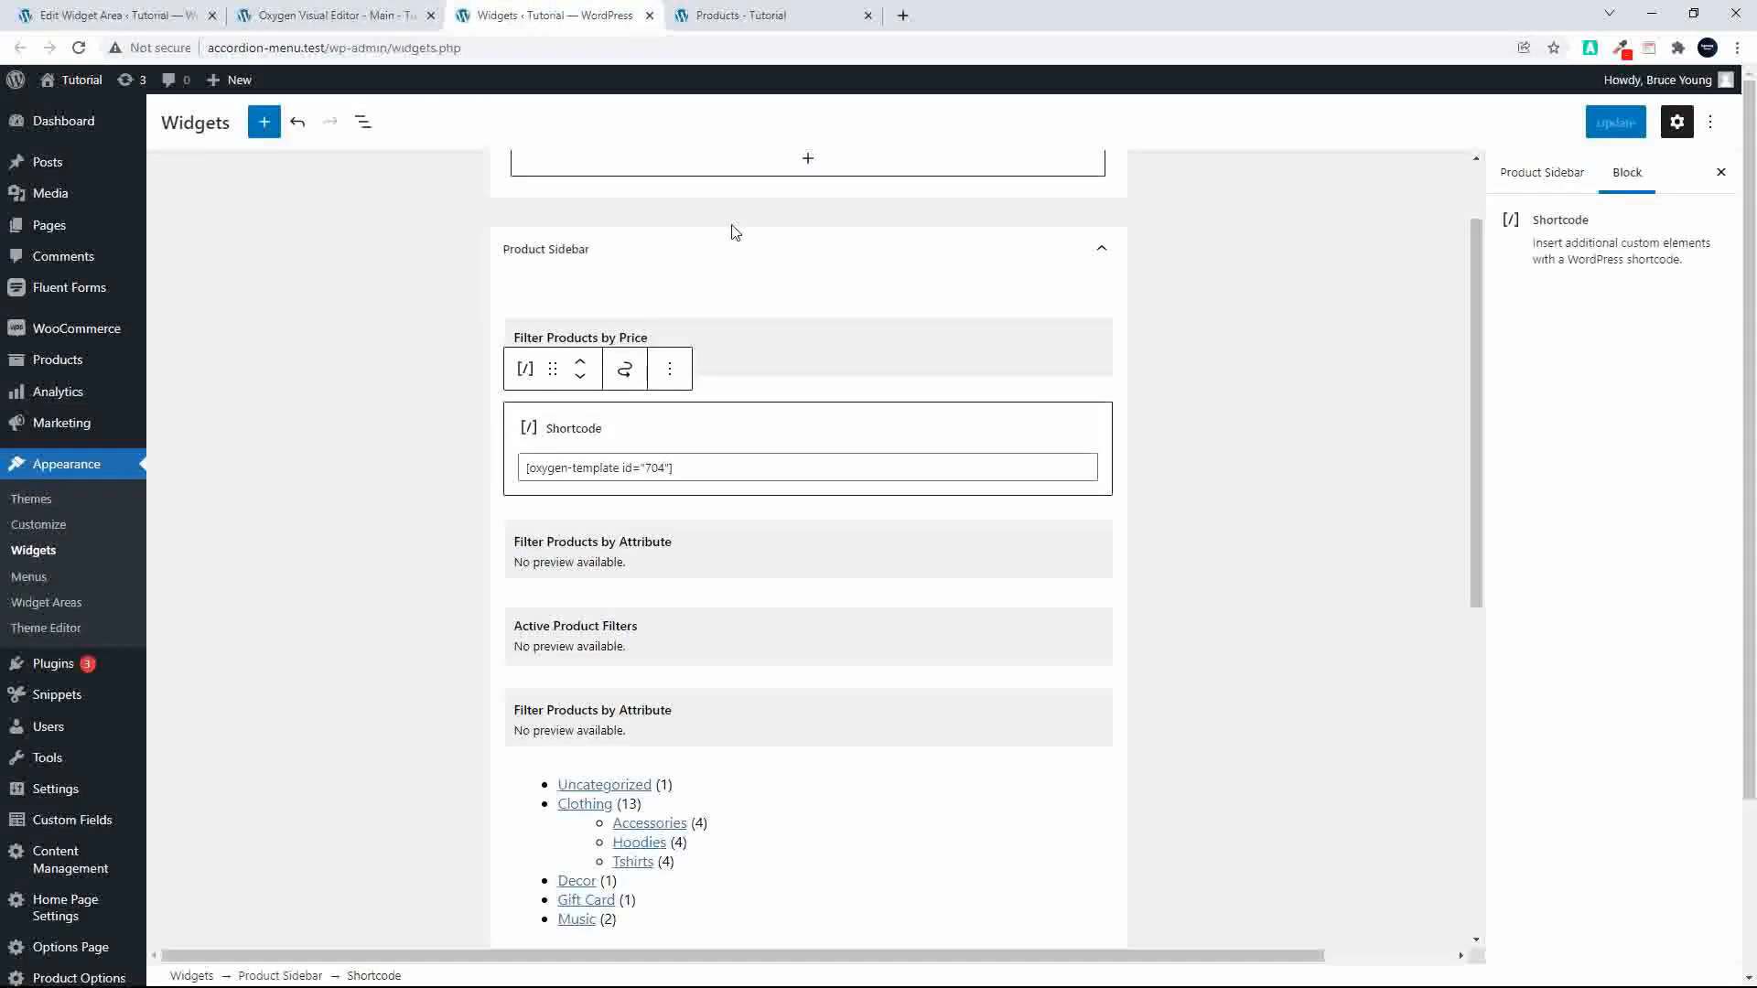
left_click(580, 361)
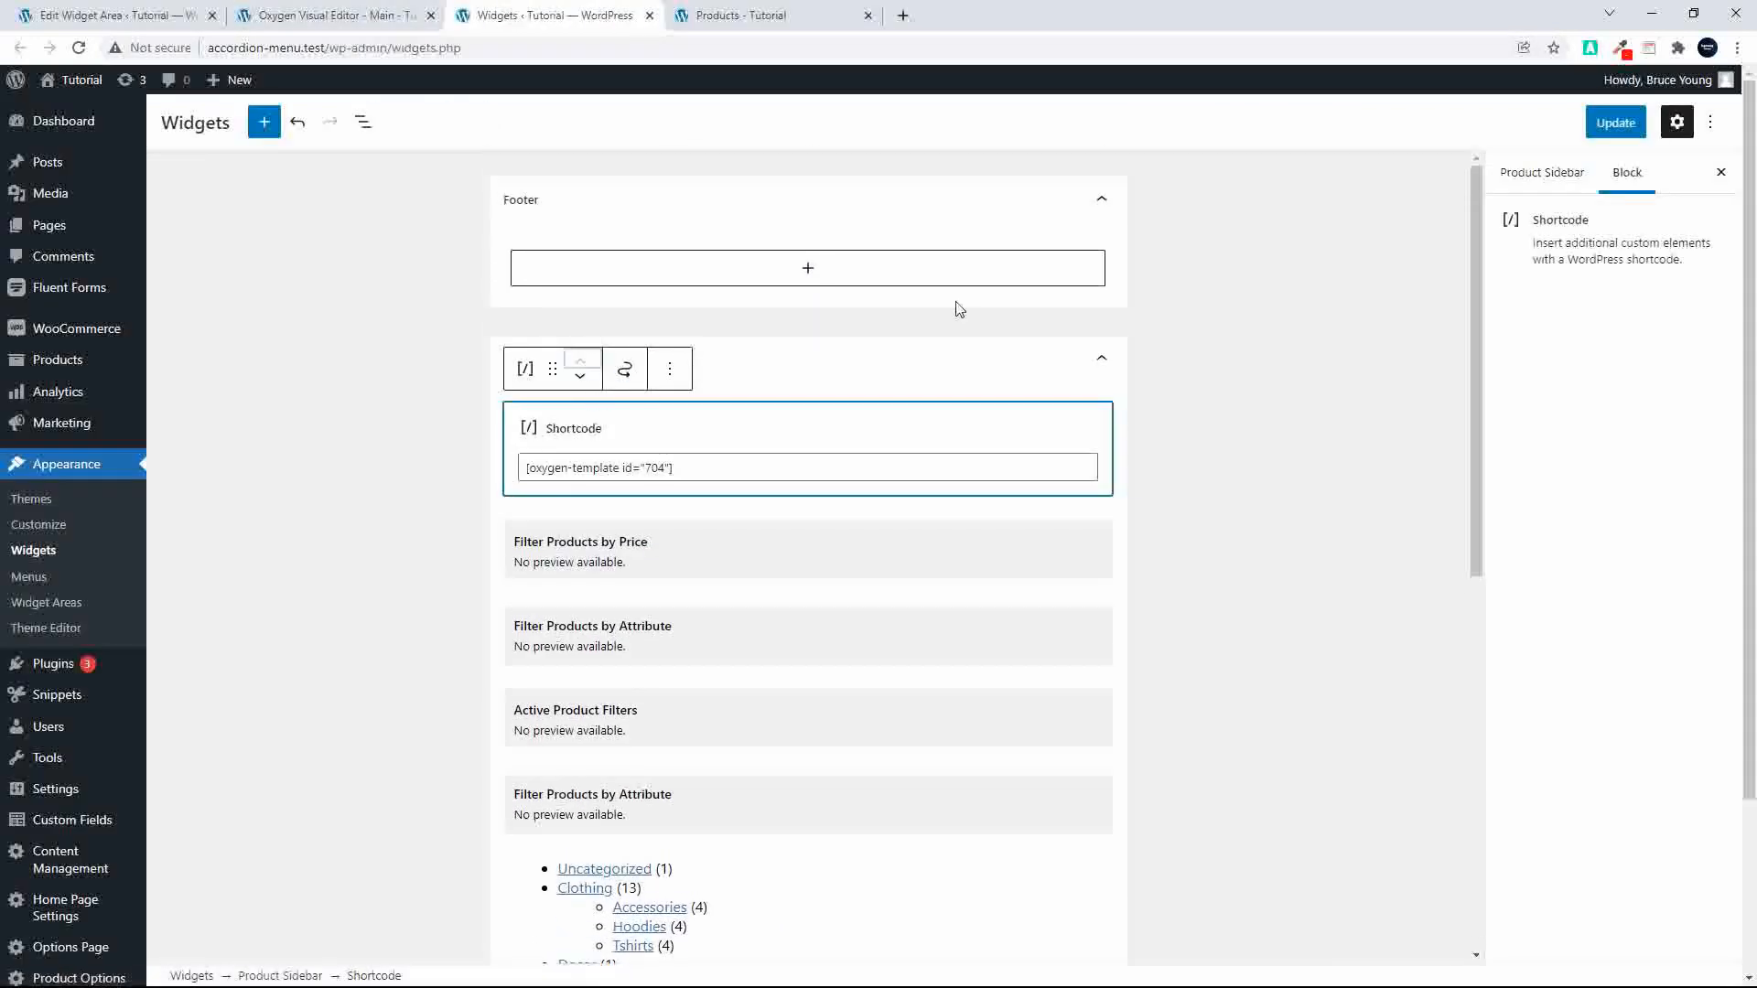
left_click(1612, 121)
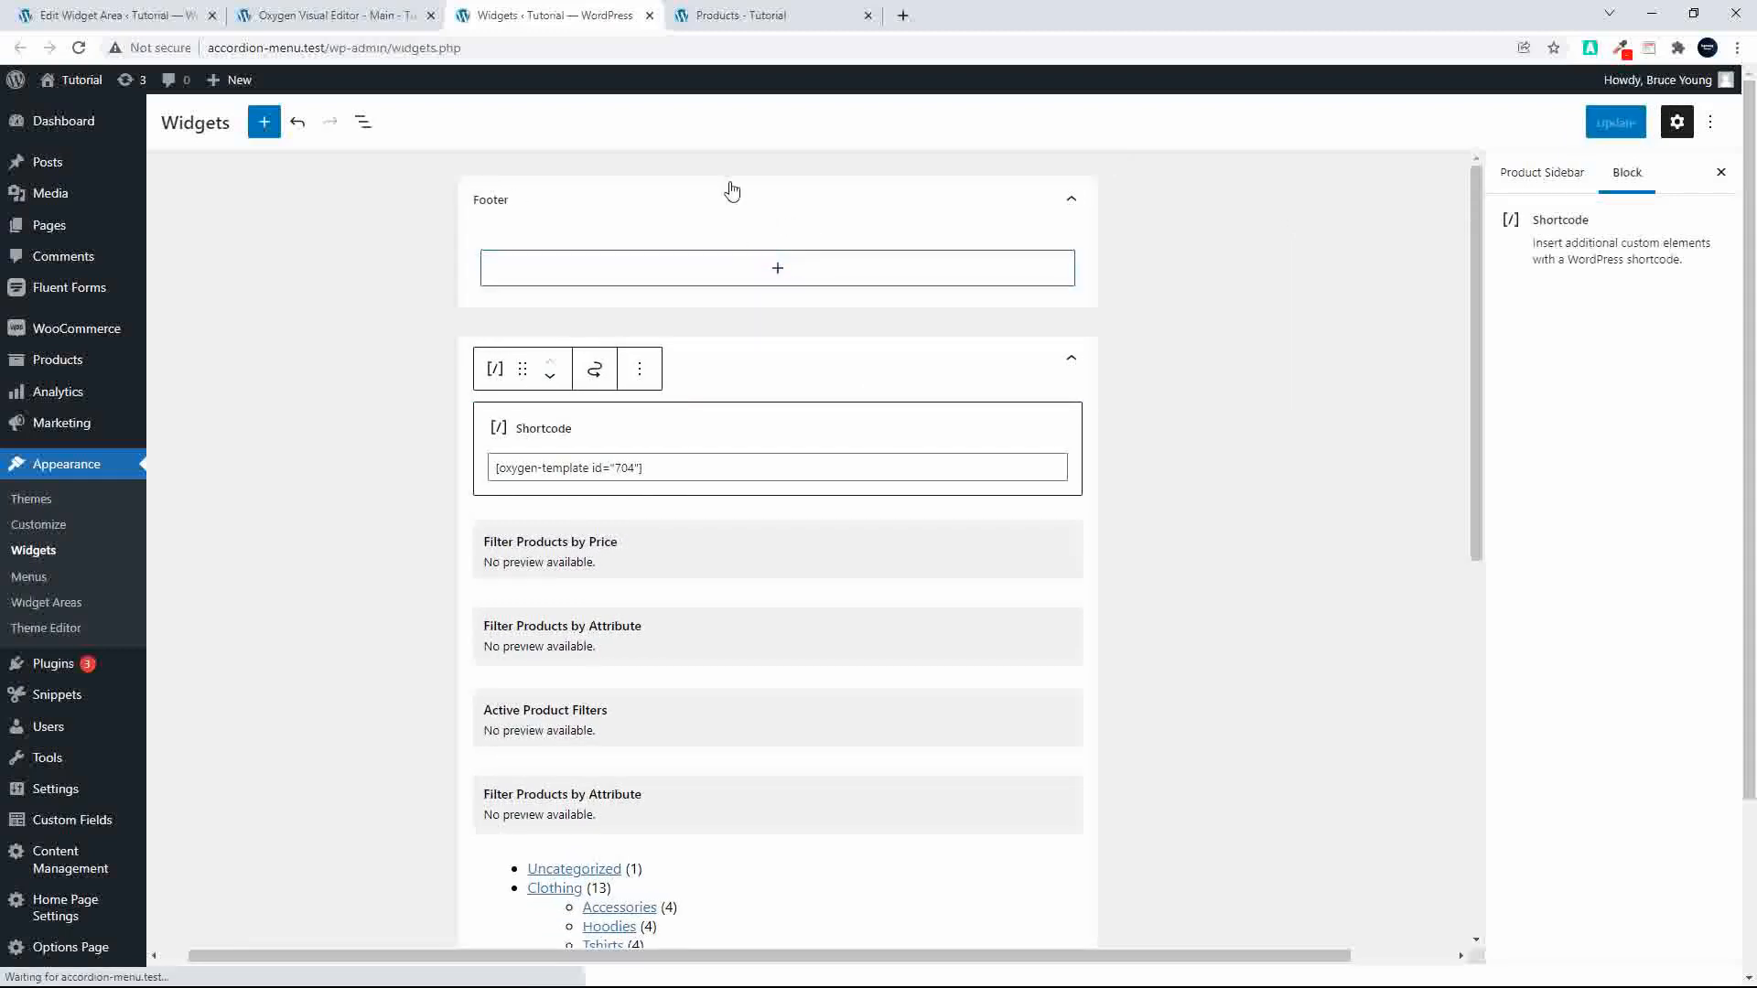
Step: Add a Shortcode block containing [oxygen-template id="704"] to the Footer widget area and update the widgets
scroll(728, 299, "right", 2)
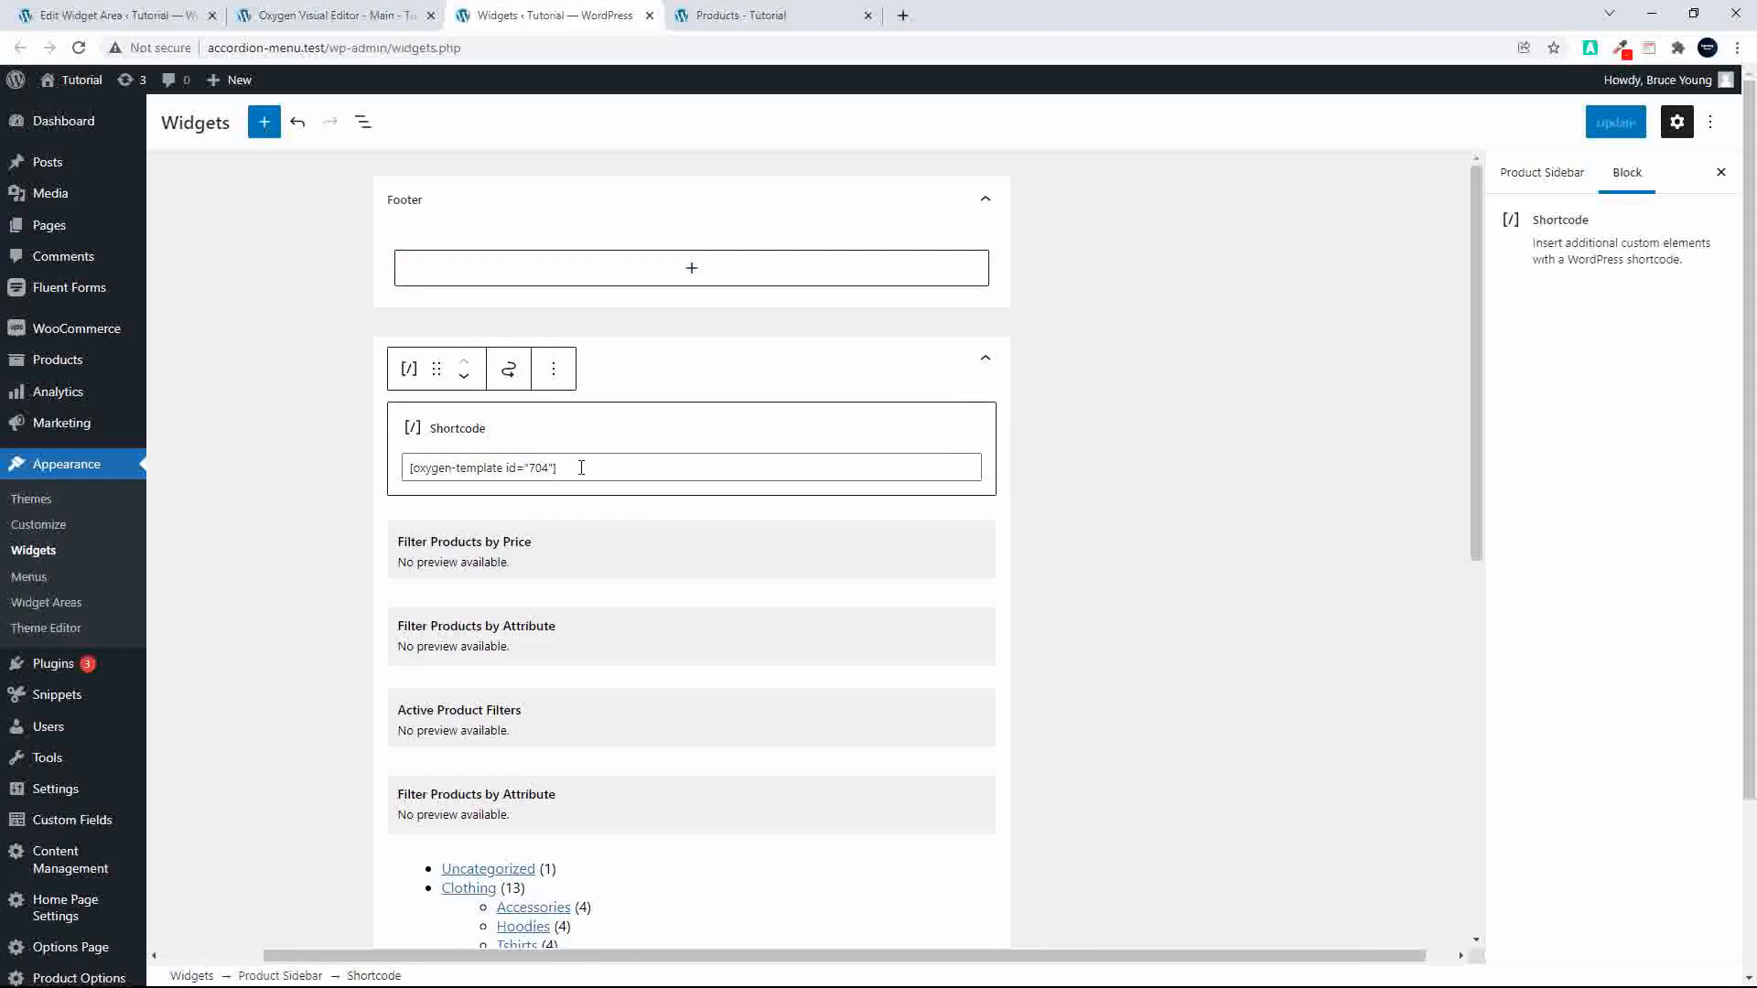
left_click_drag(560, 469, 371, 476)
key("ctrl+c")
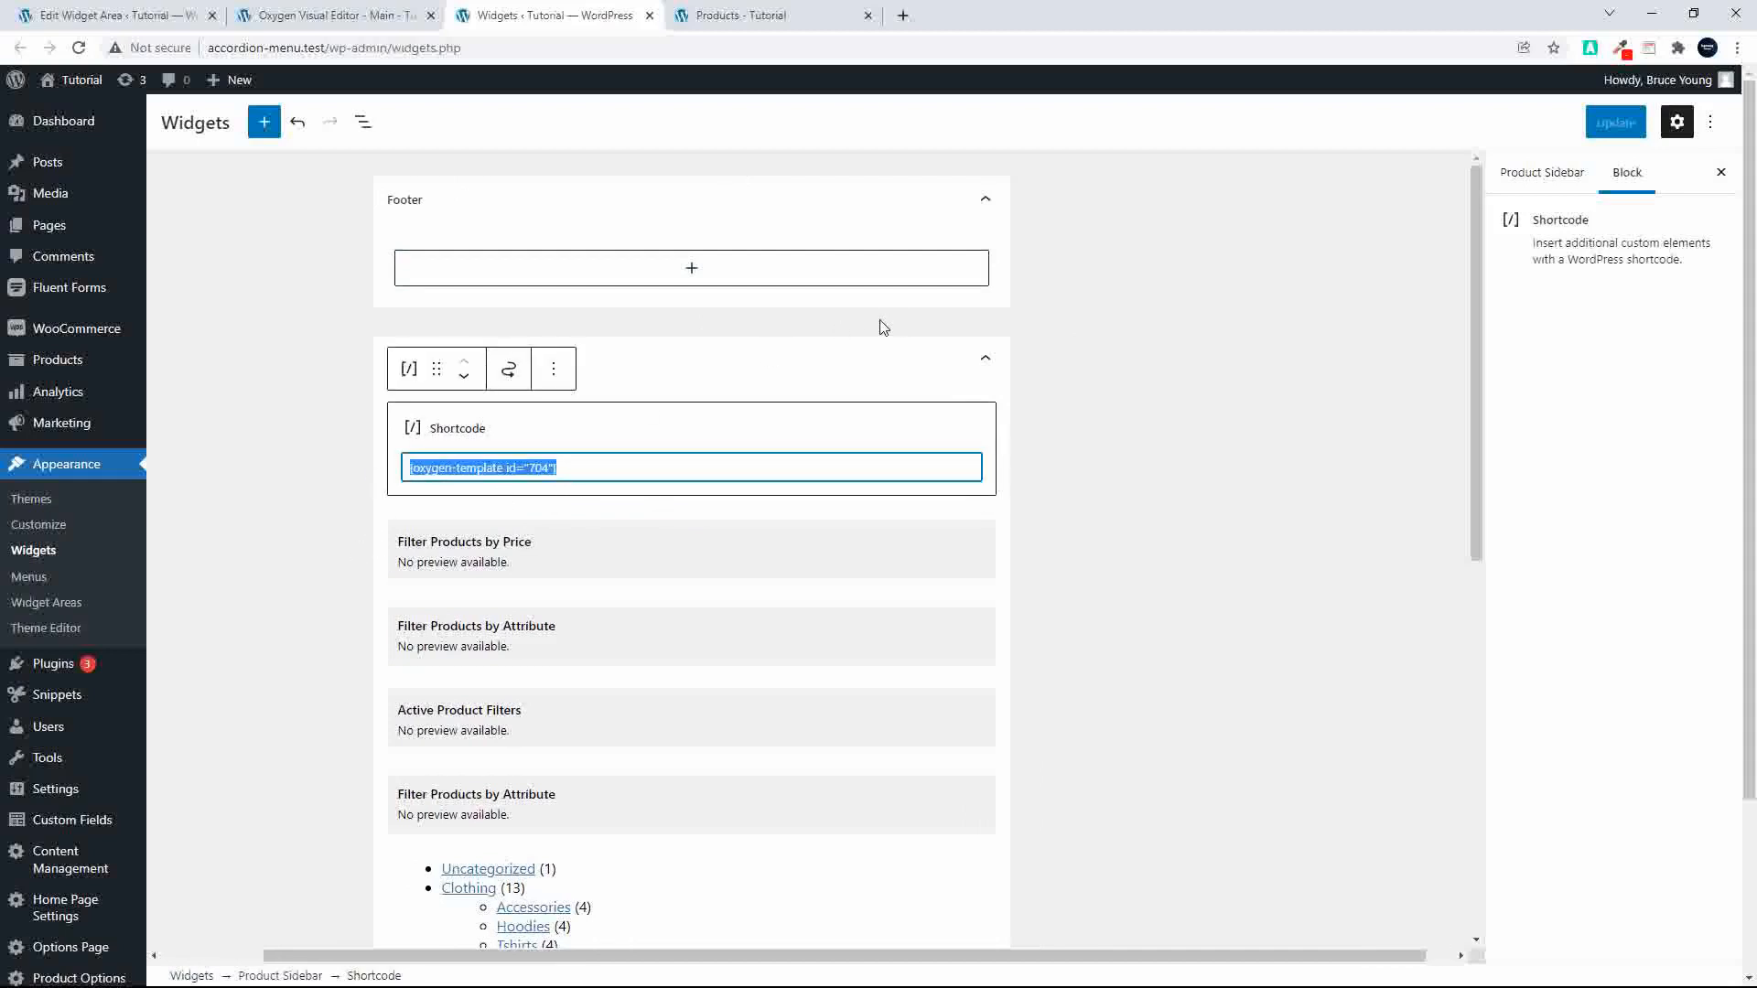
left_click(663, 271)
left_click(550, 431)
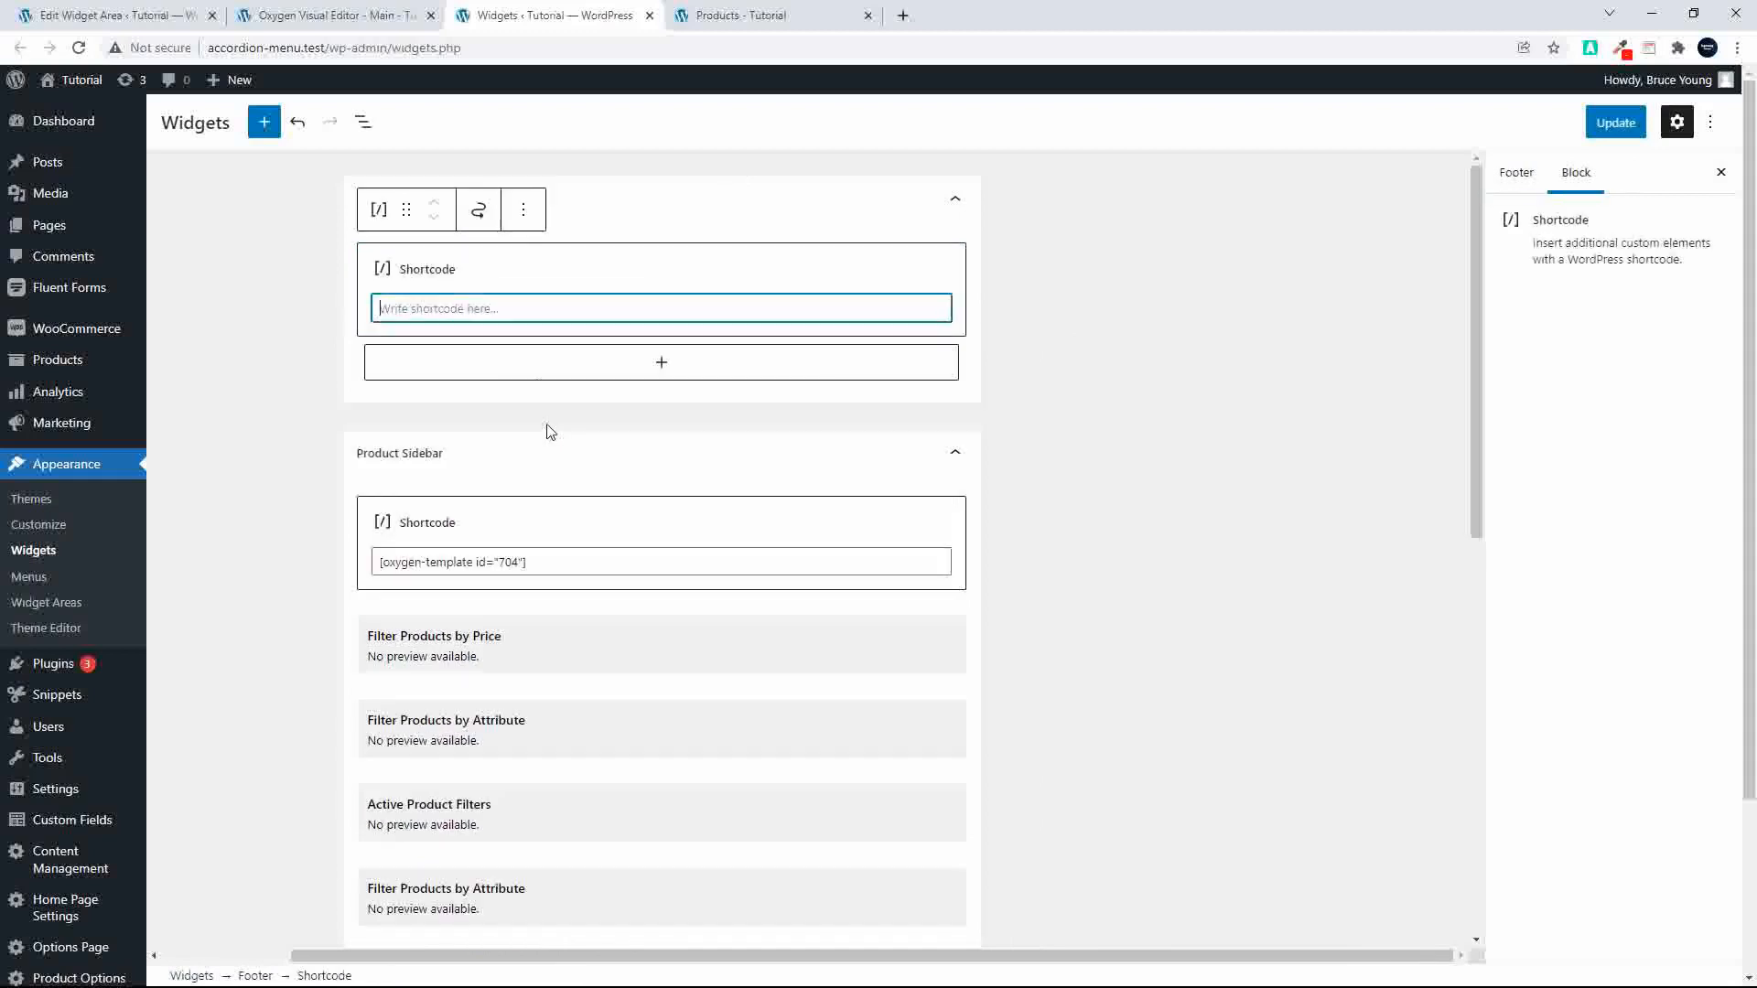
key("ctrl+v")
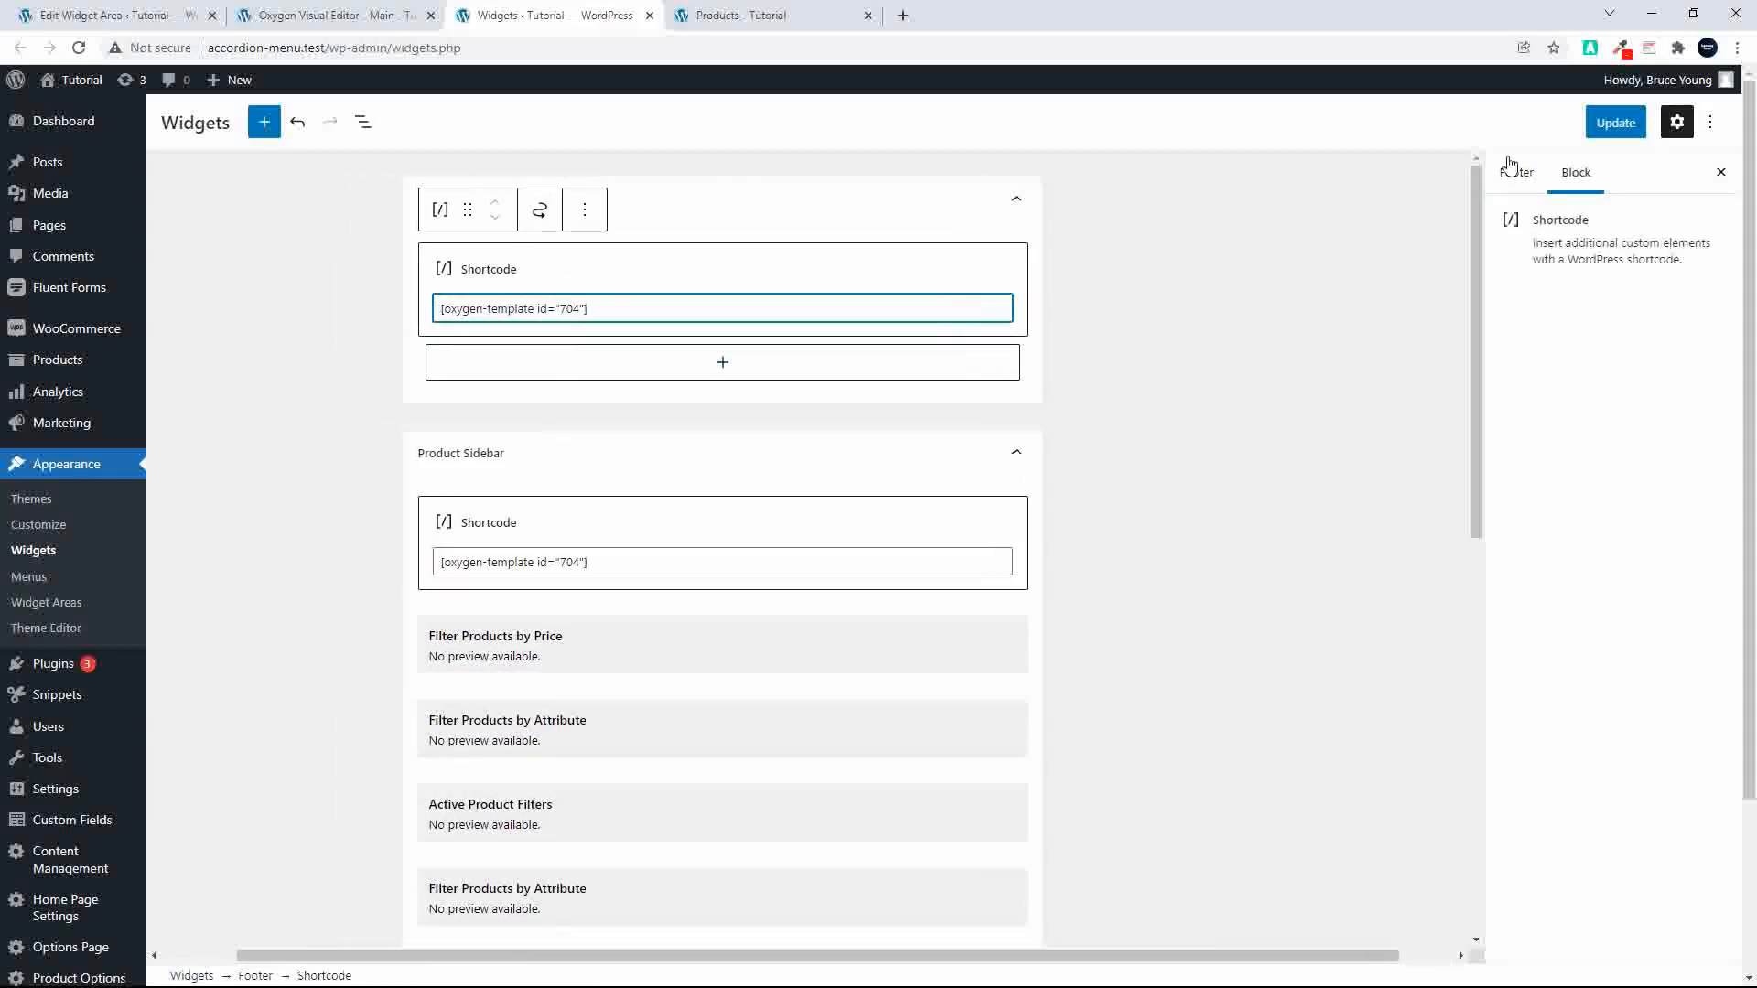
left_click(1597, 128)
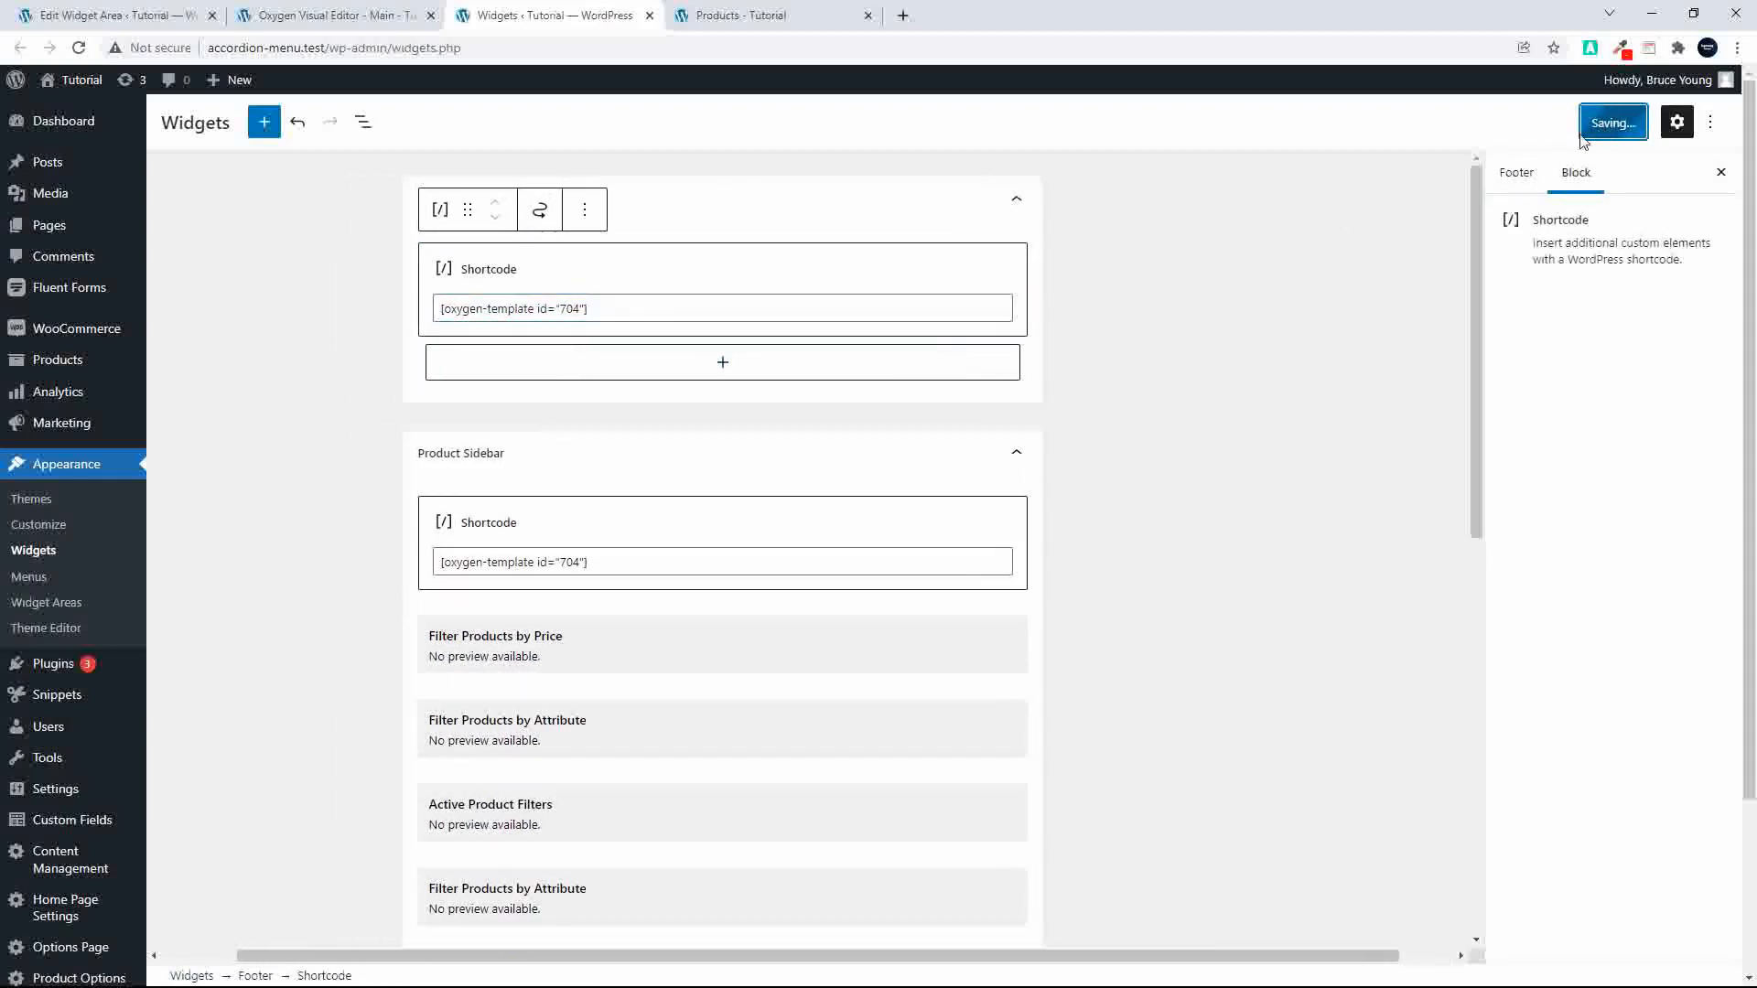
Step: Reload the shop page and examine the signup form in the site footer
left_click(748, 14)
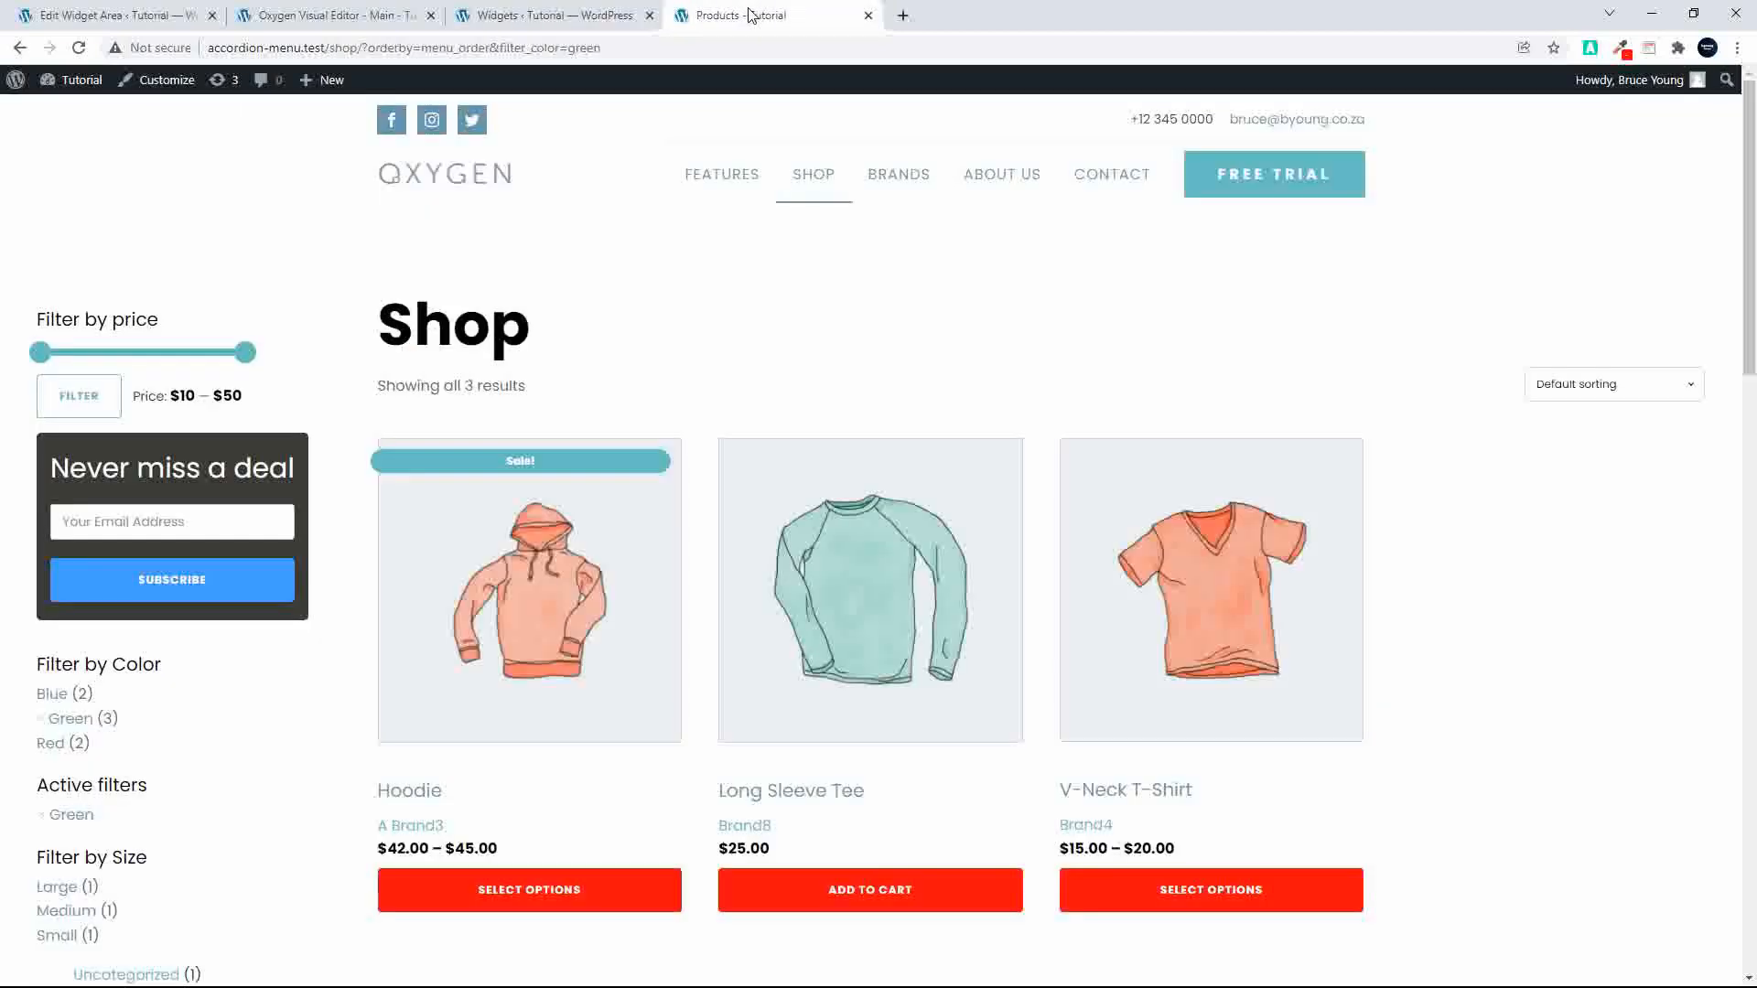
left_click(82, 51)
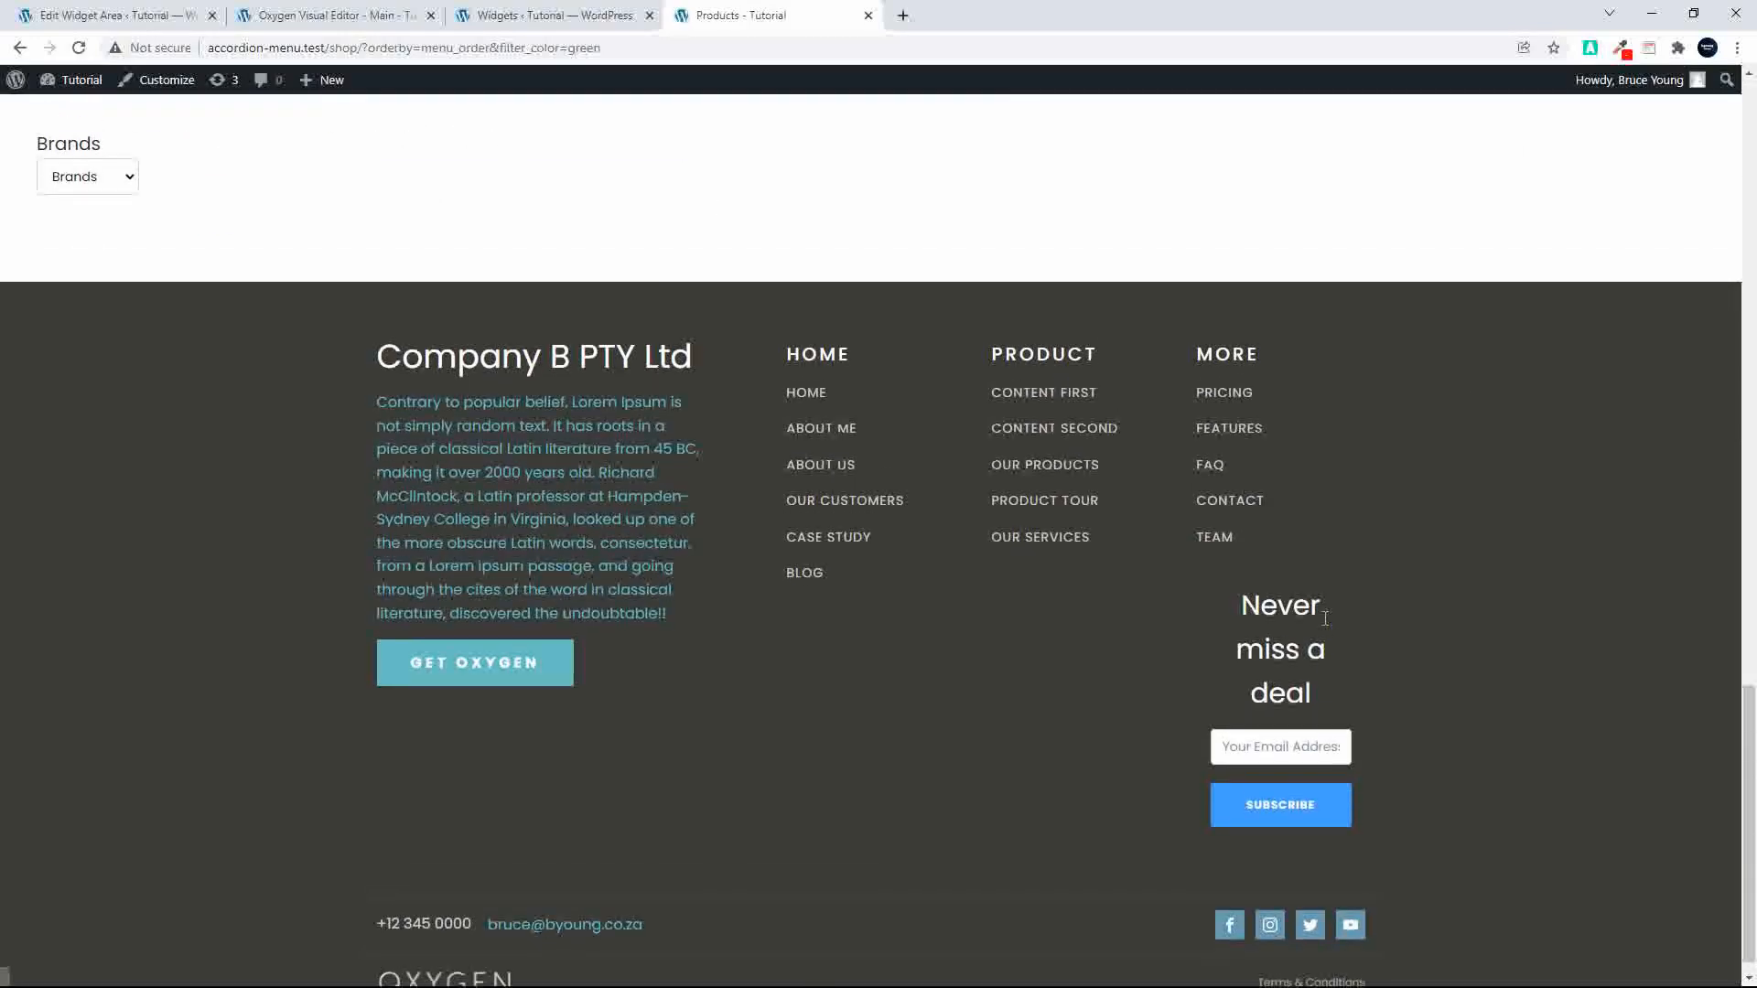
scroll(1127, 644, "up", 3)
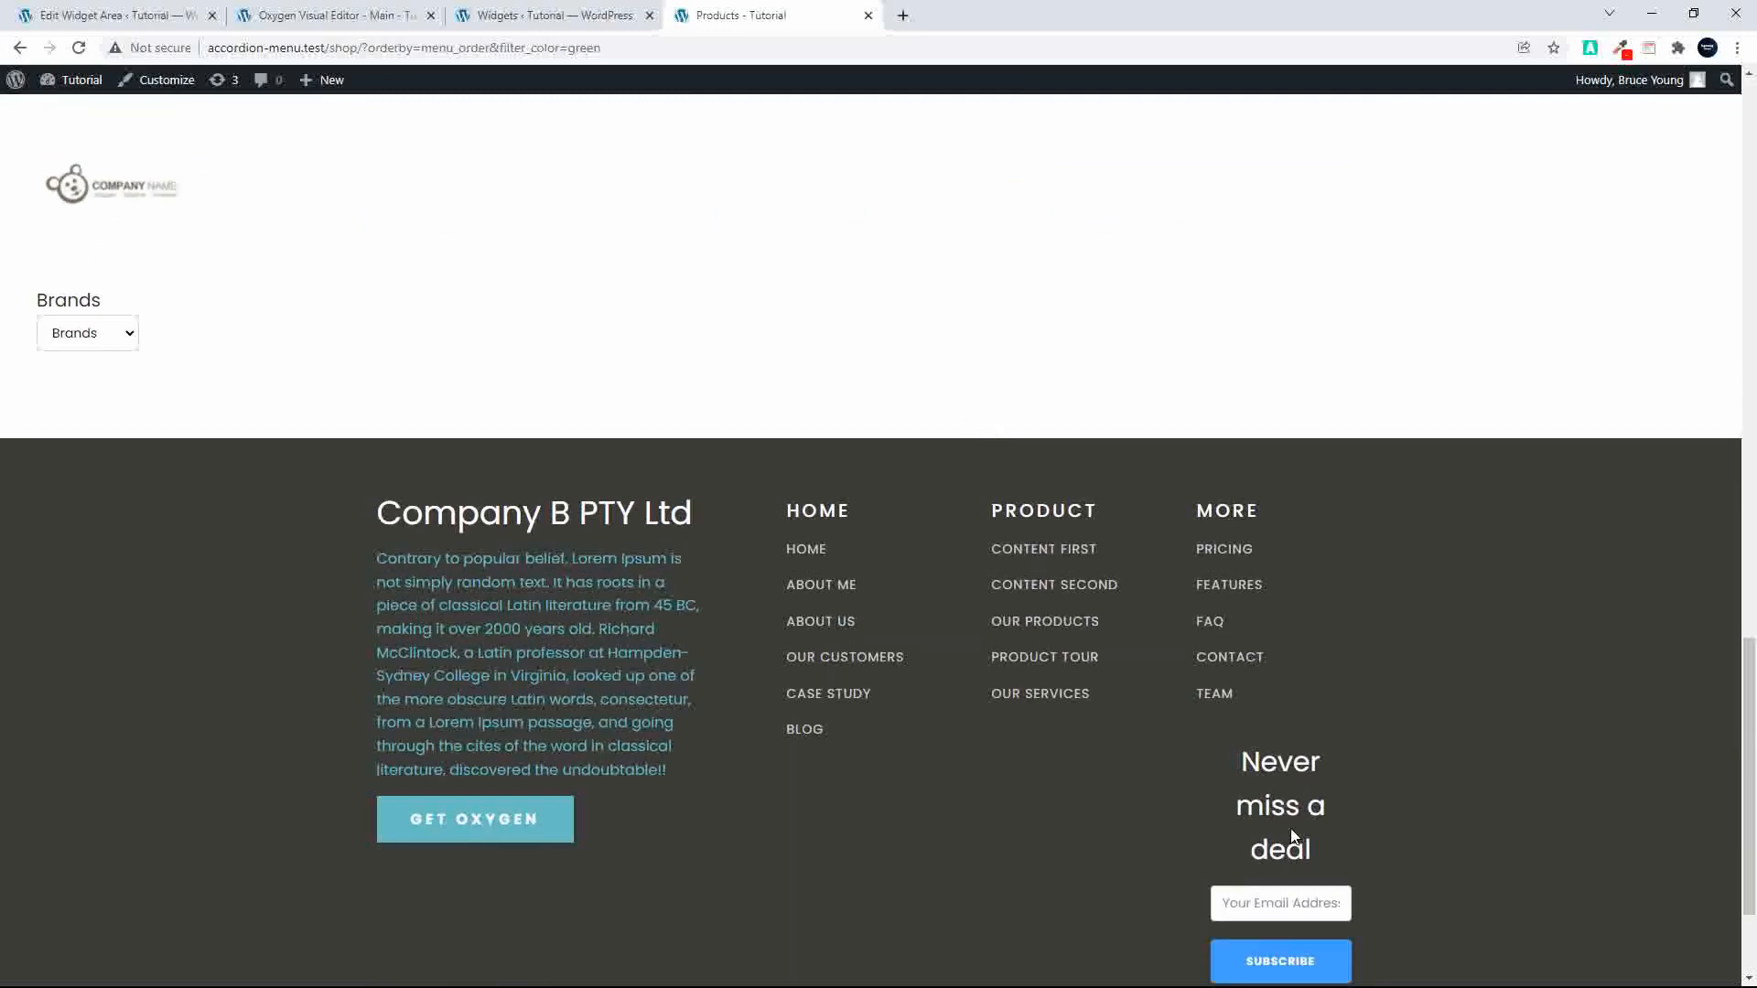
Step: In the Oxygen editor, move the Sidebar element from the footer's MORE column to the start of the company column and save
left_click(315, 17)
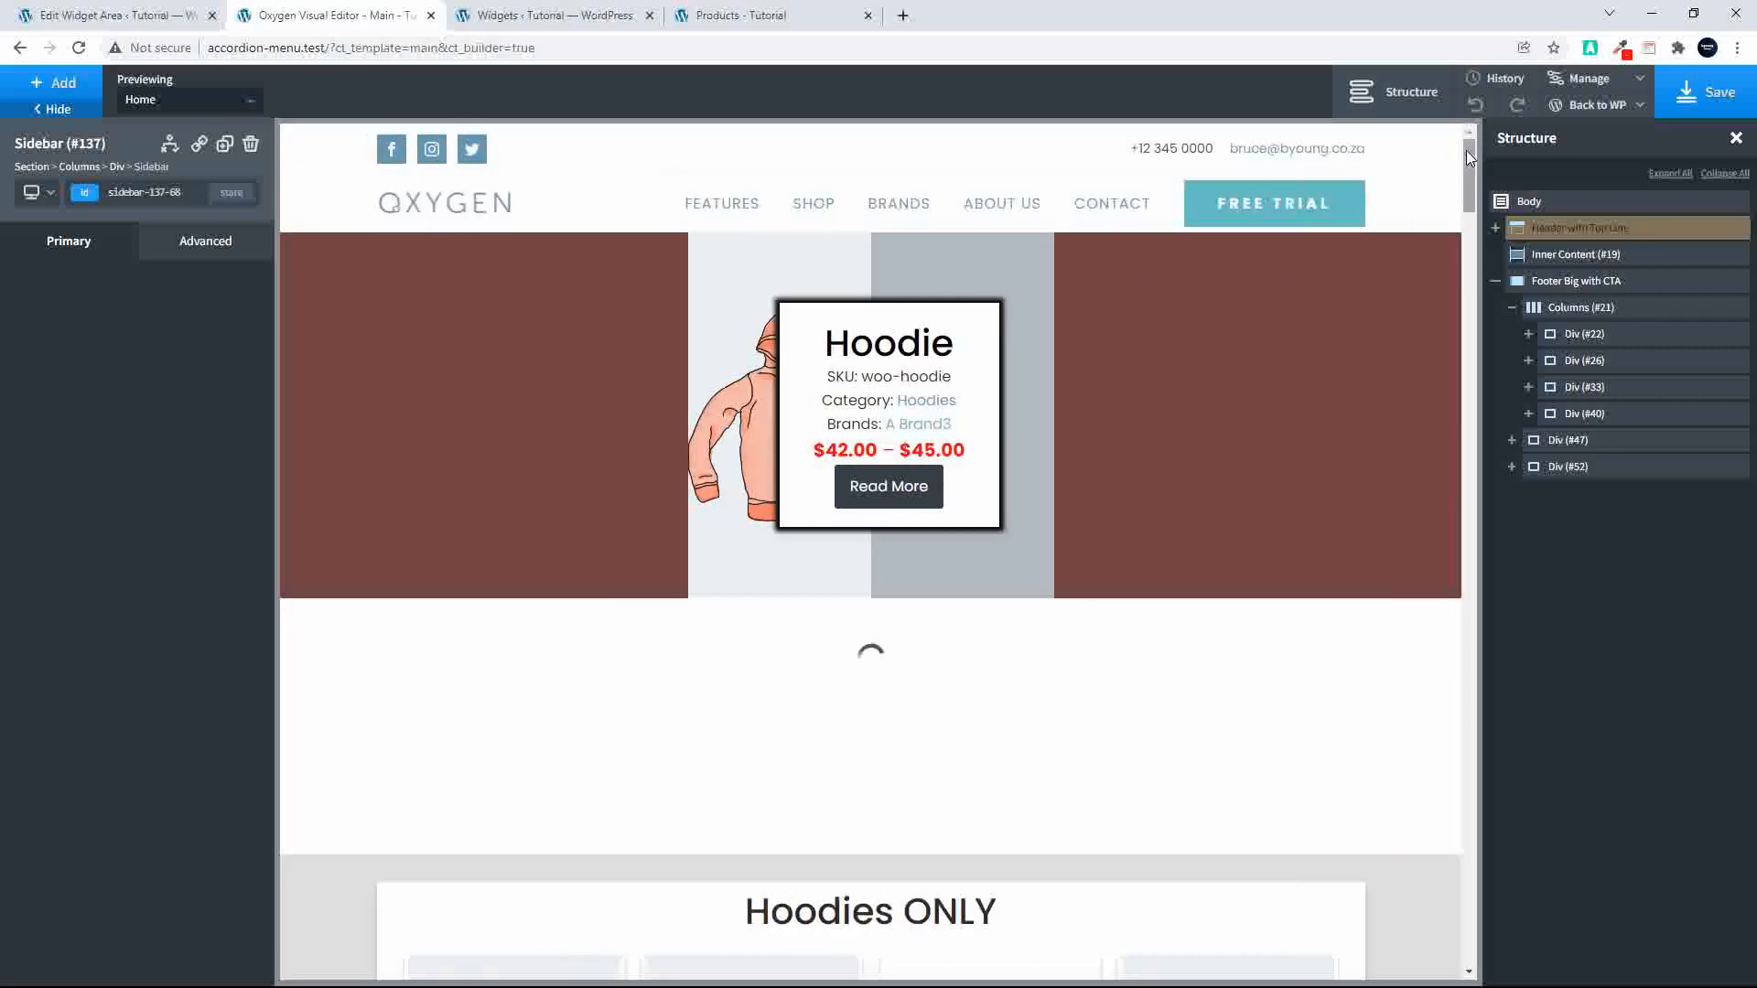
scroll(1459, 307, "down", 5)
left_click_drag(1458, 307, 1450, 908)
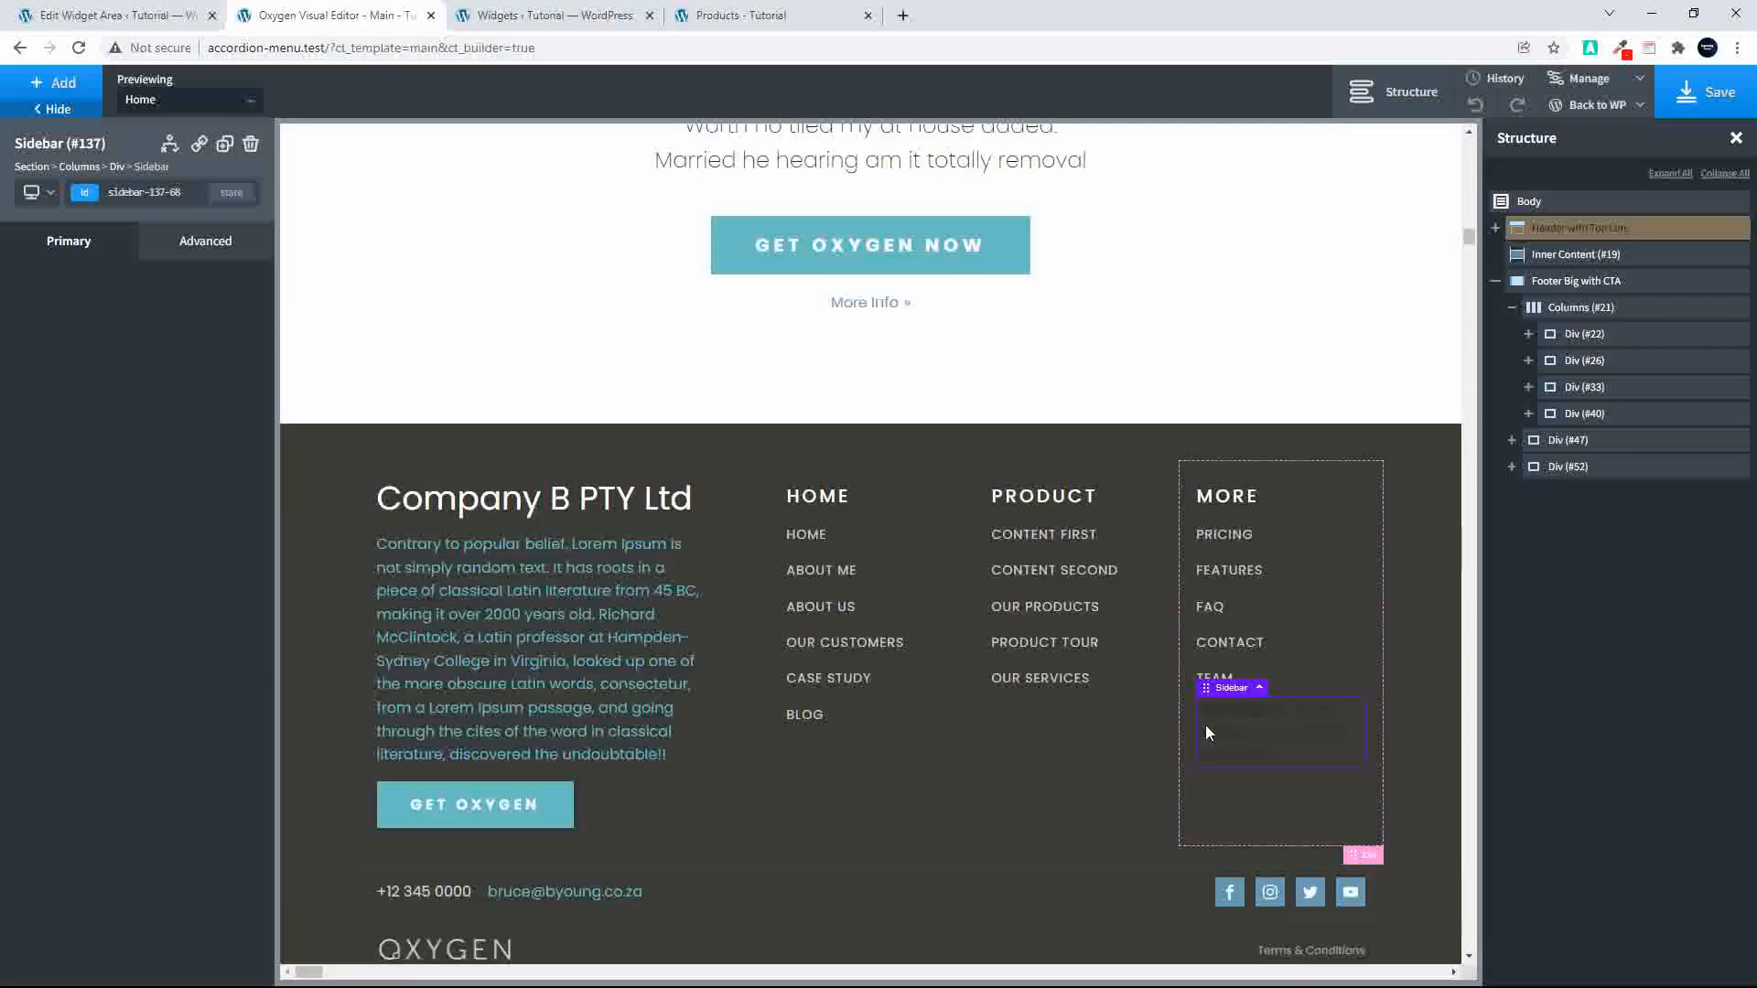
left_click_drag(1206, 687, 1288, 734)
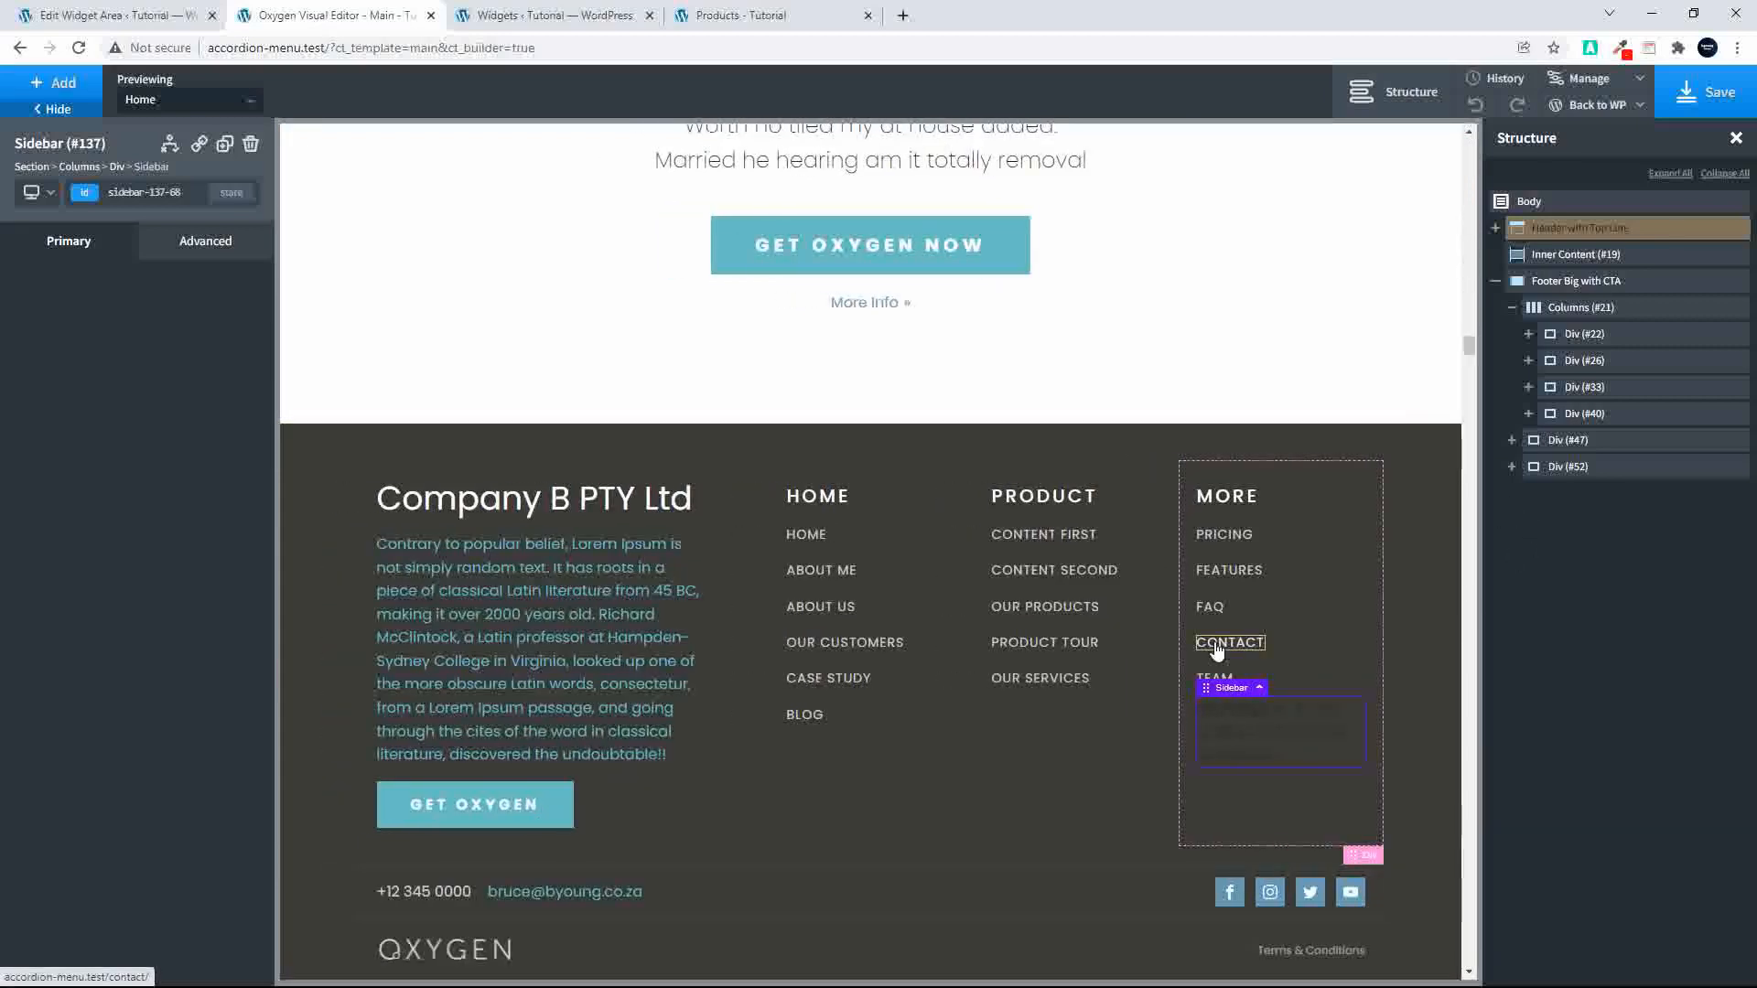
left_click(1133, 622)
left_click(1235, 624)
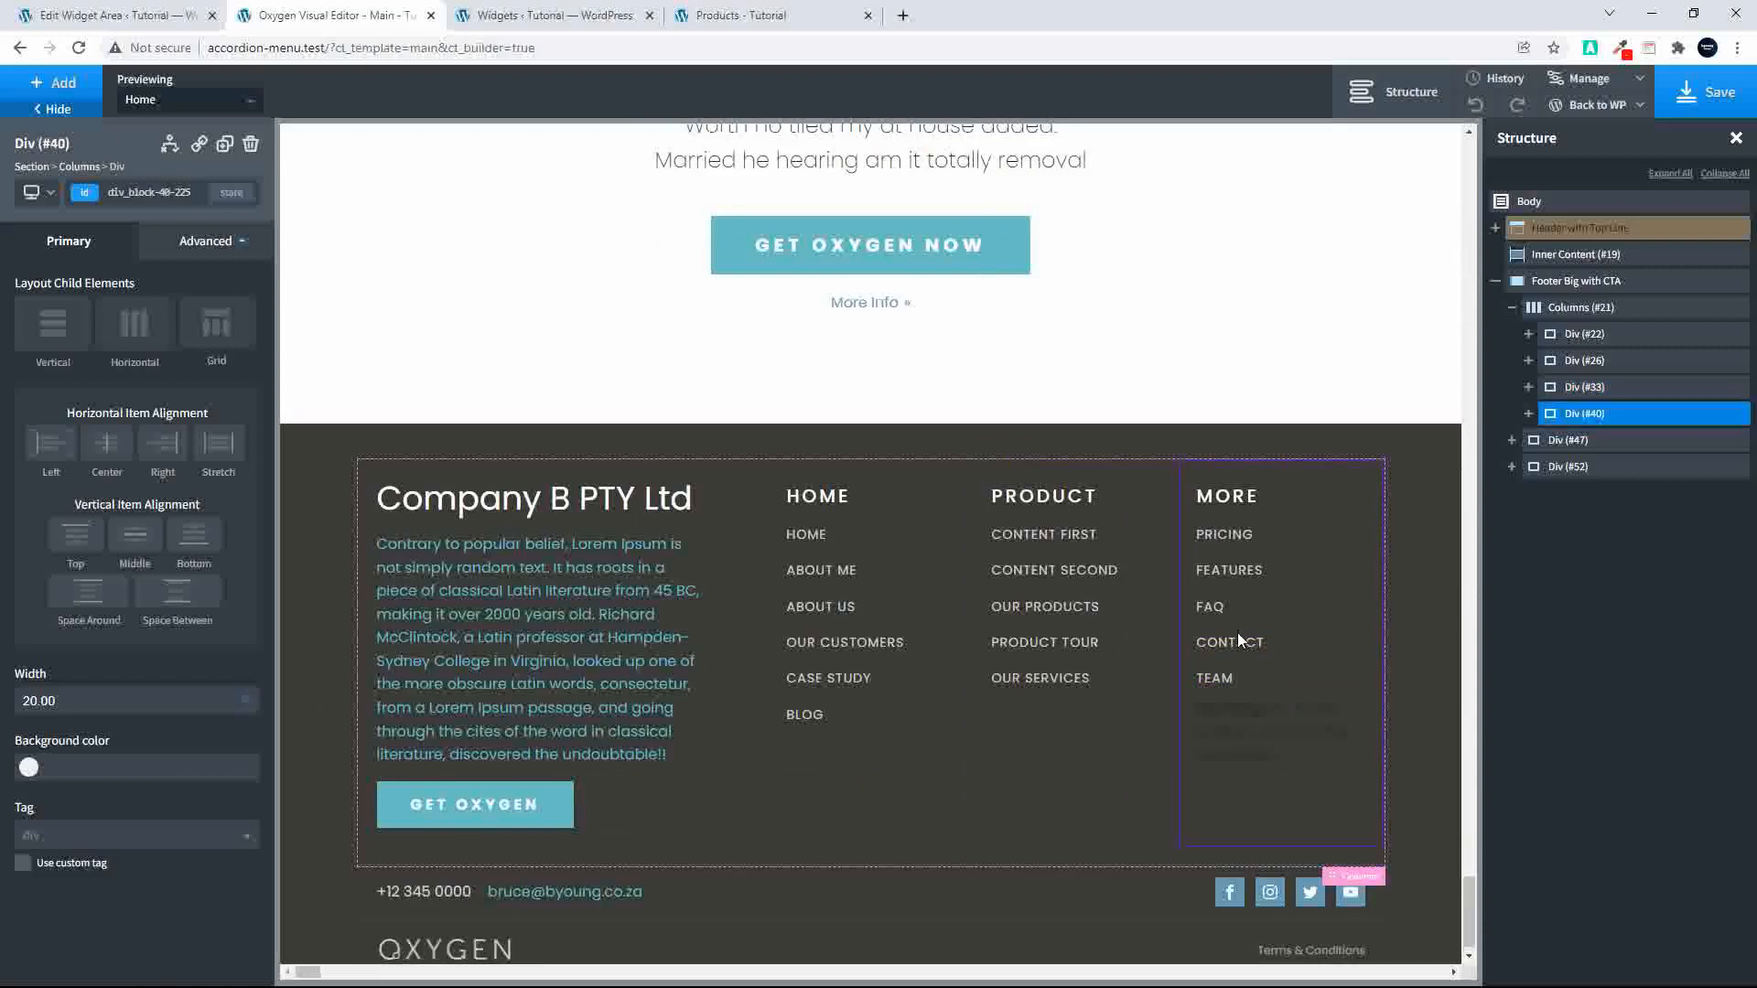
left_click(1527, 414)
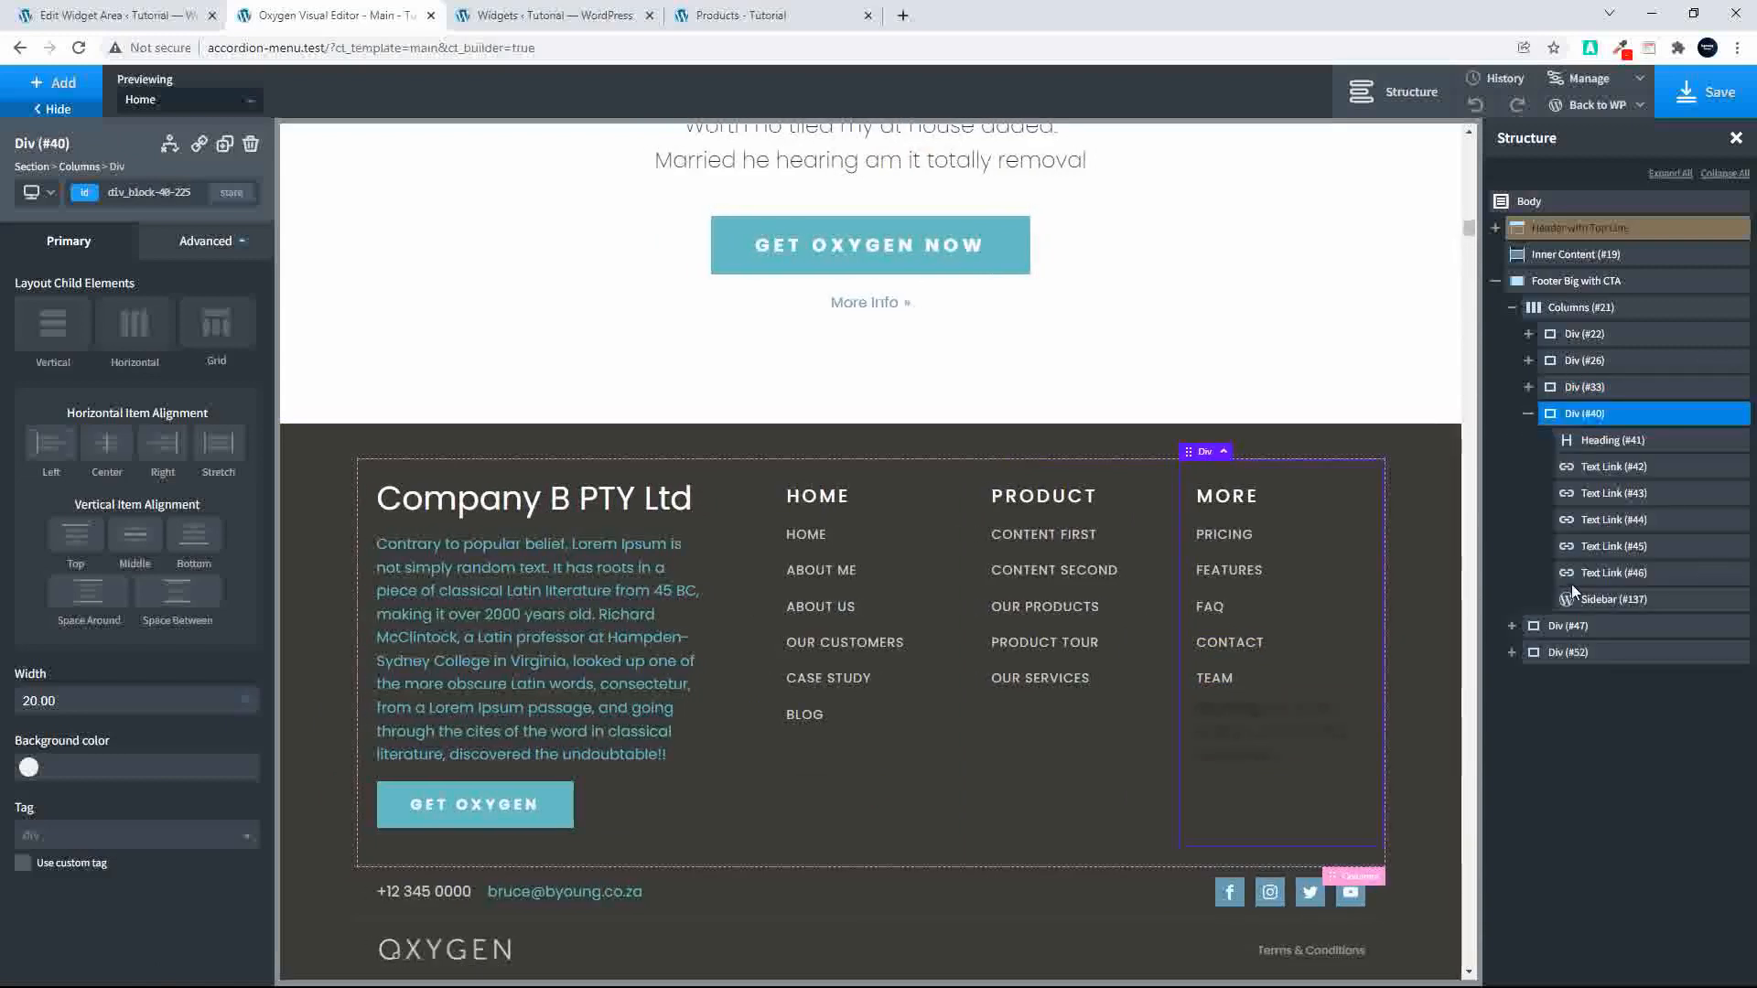
left_click(1252, 733)
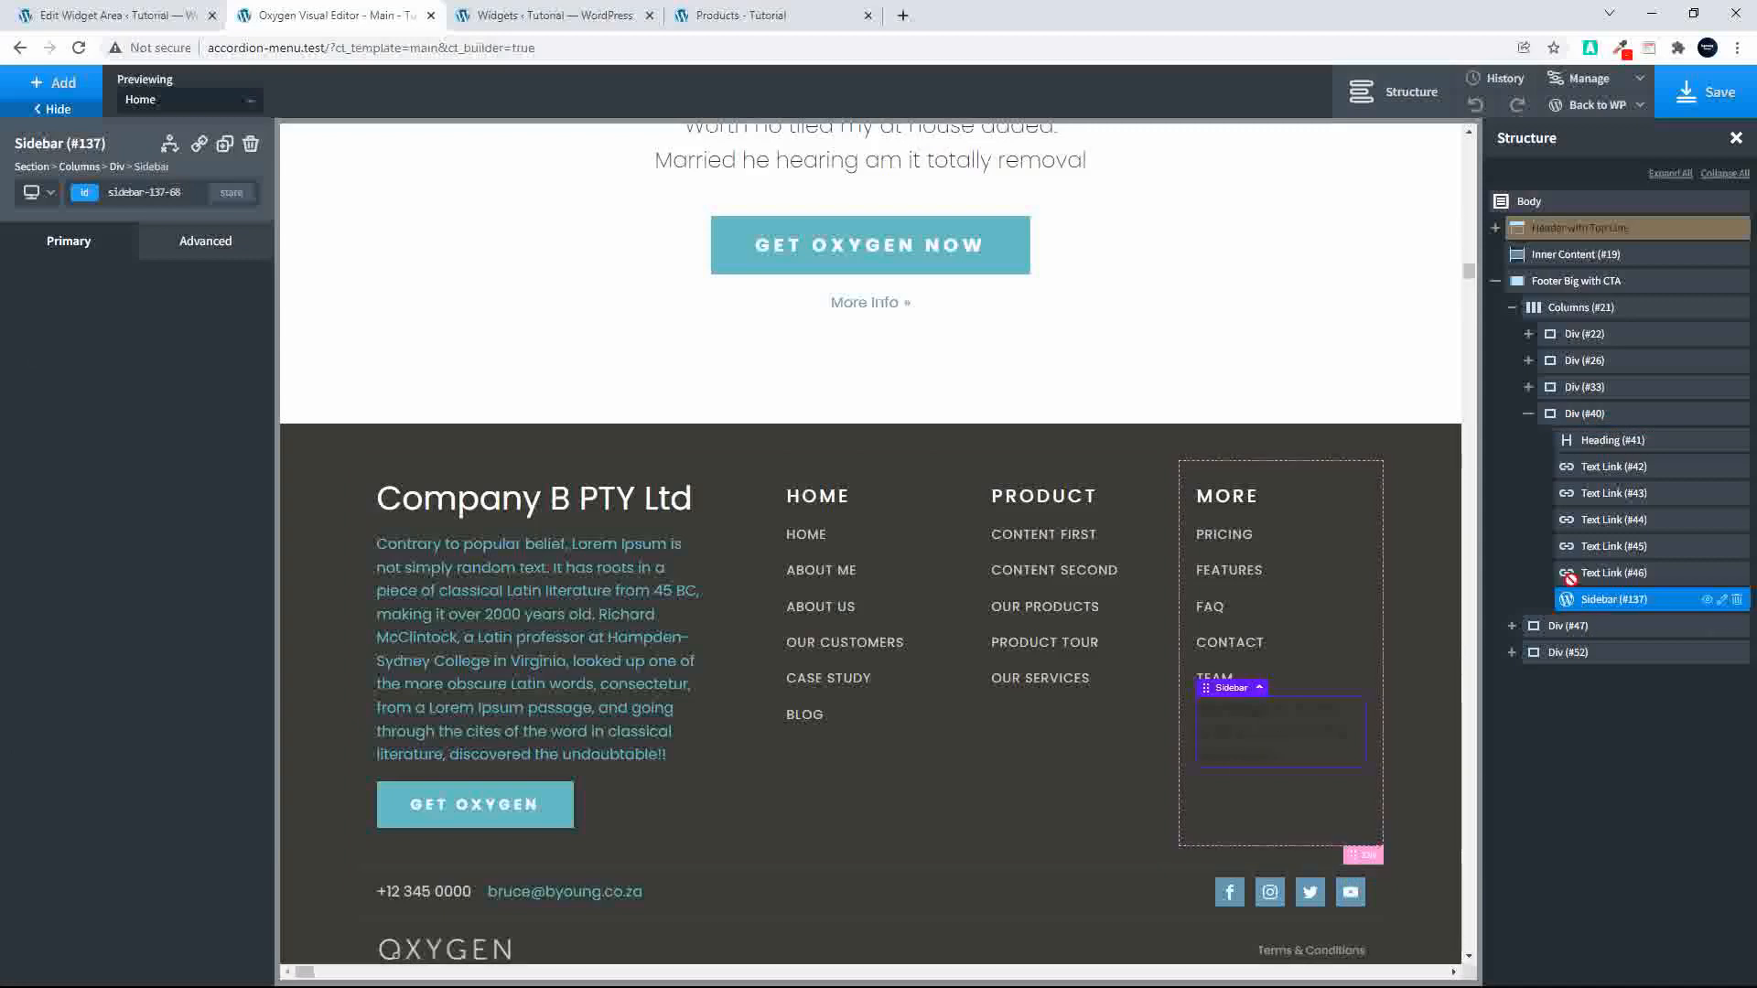
left_click_drag(1567, 600, 1607, 344)
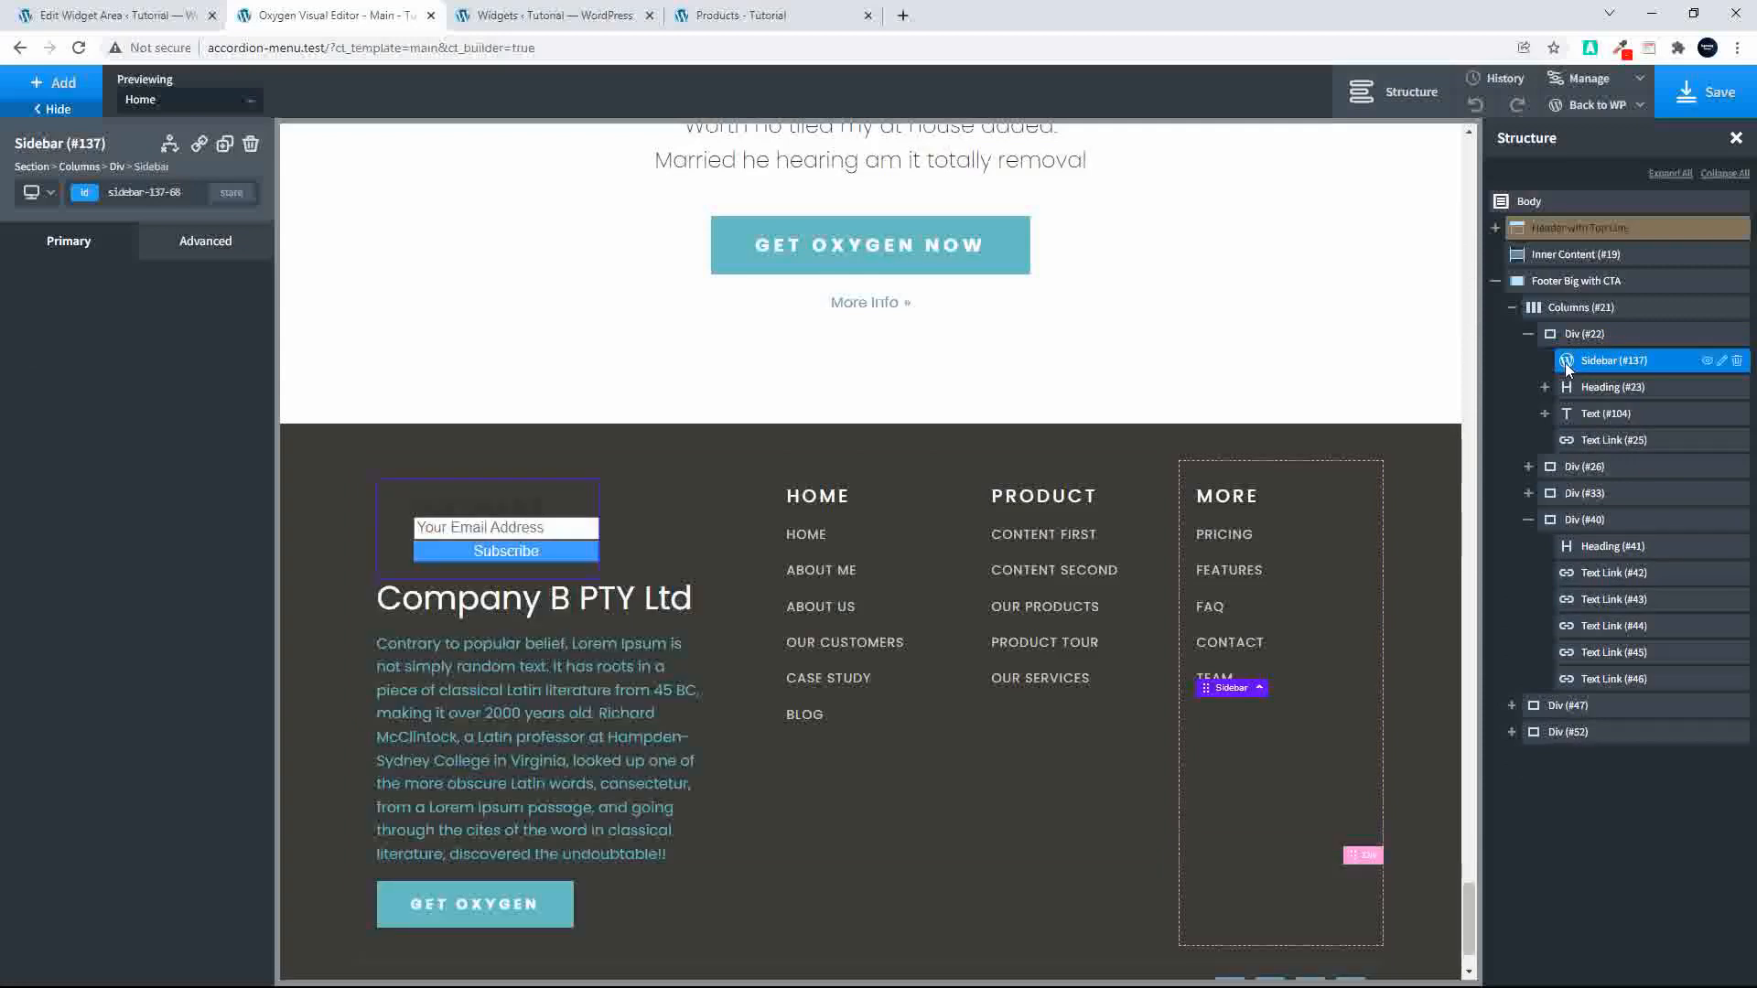
left_click(1704, 93)
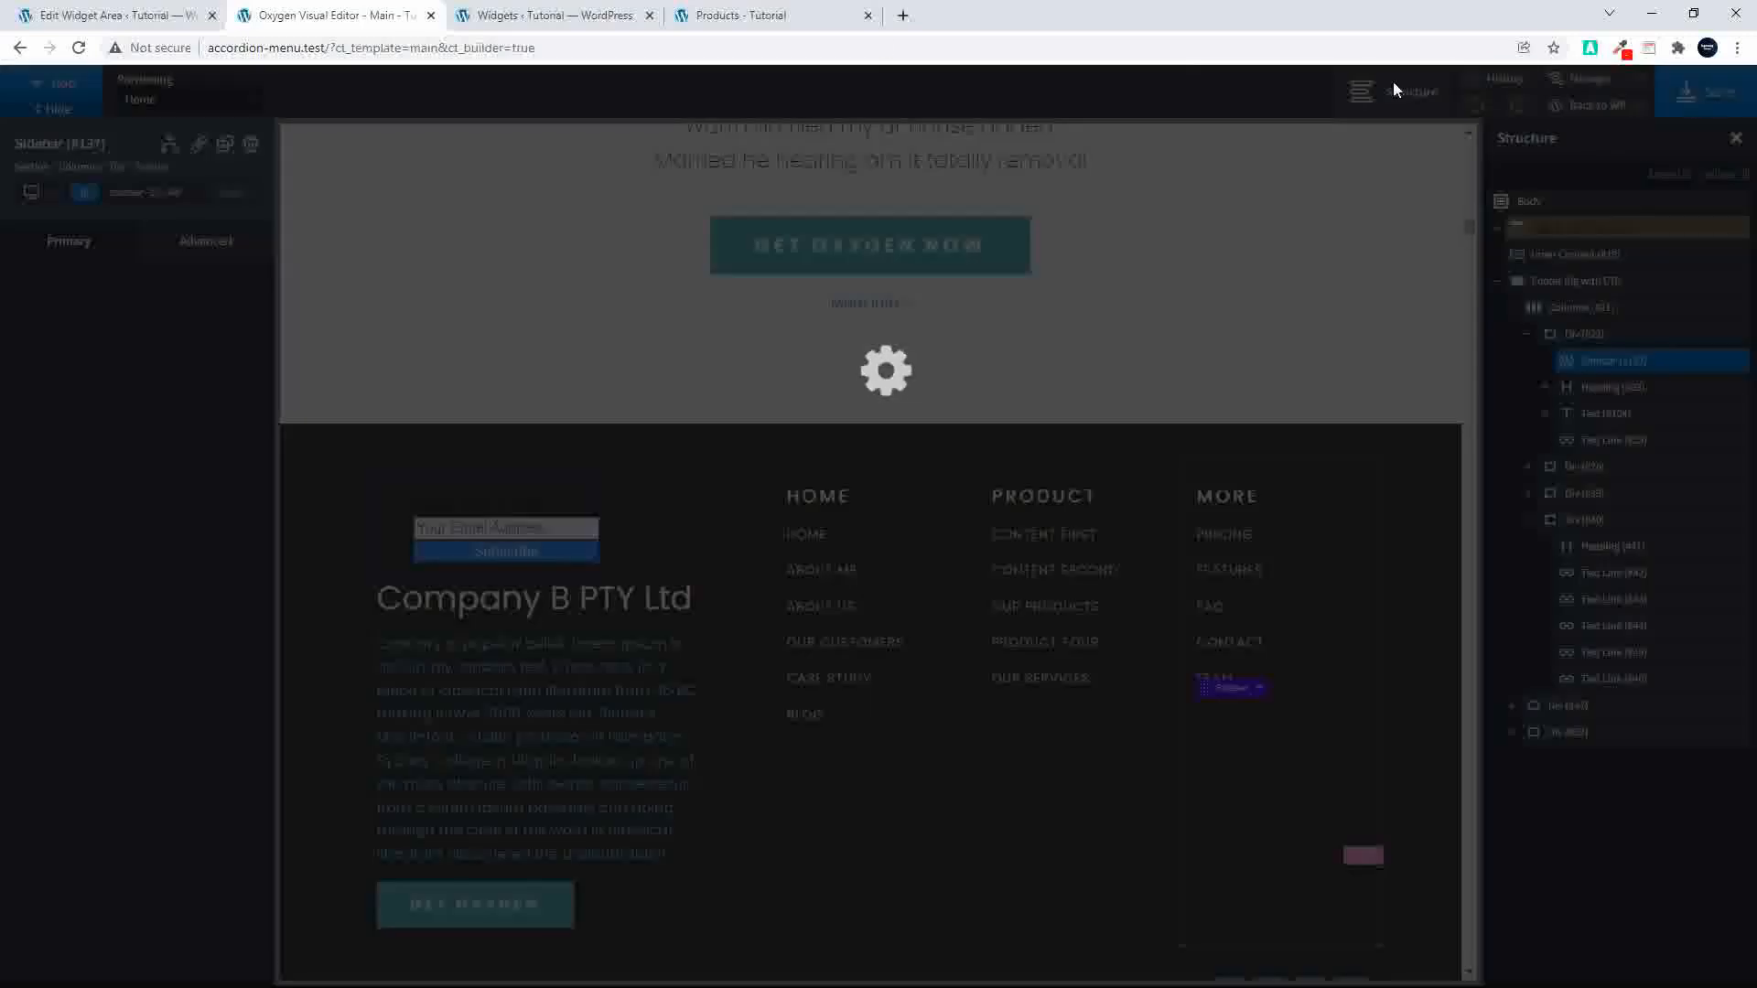
Step: Reload the shop page to check the footer signup form's placement, and compare it with the Footer widget area
left_click(758, 14)
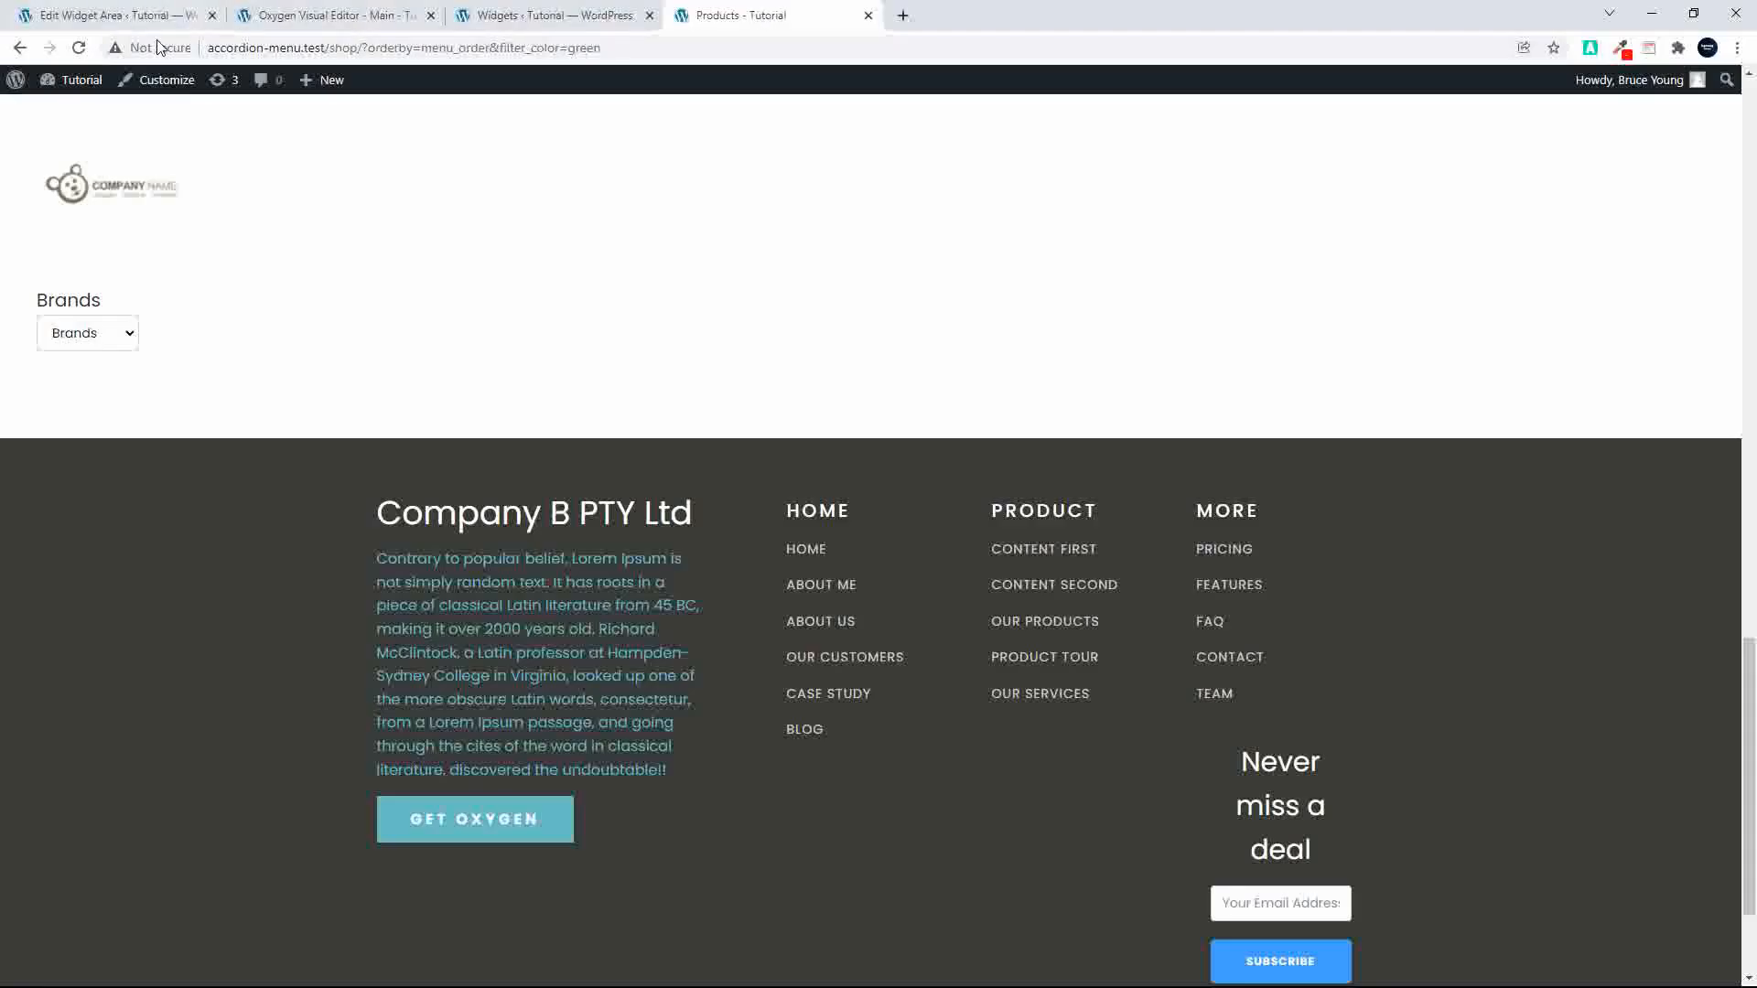
left_click(79, 47)
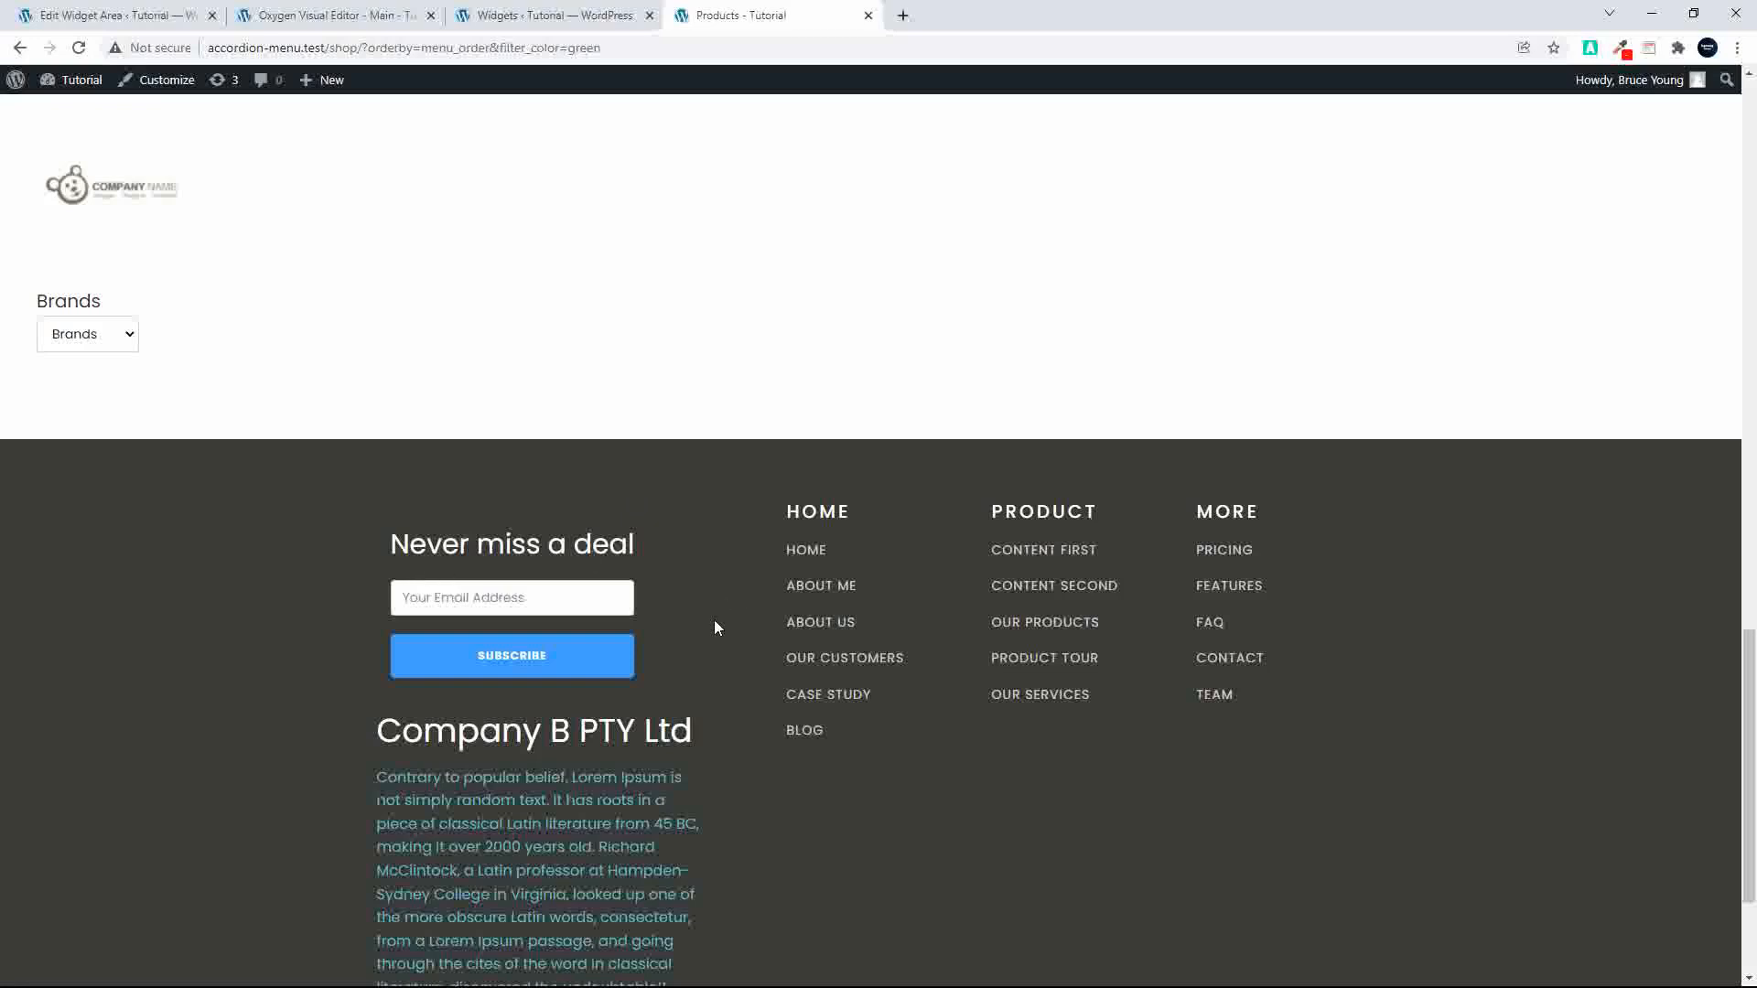
left_click(565, 20)
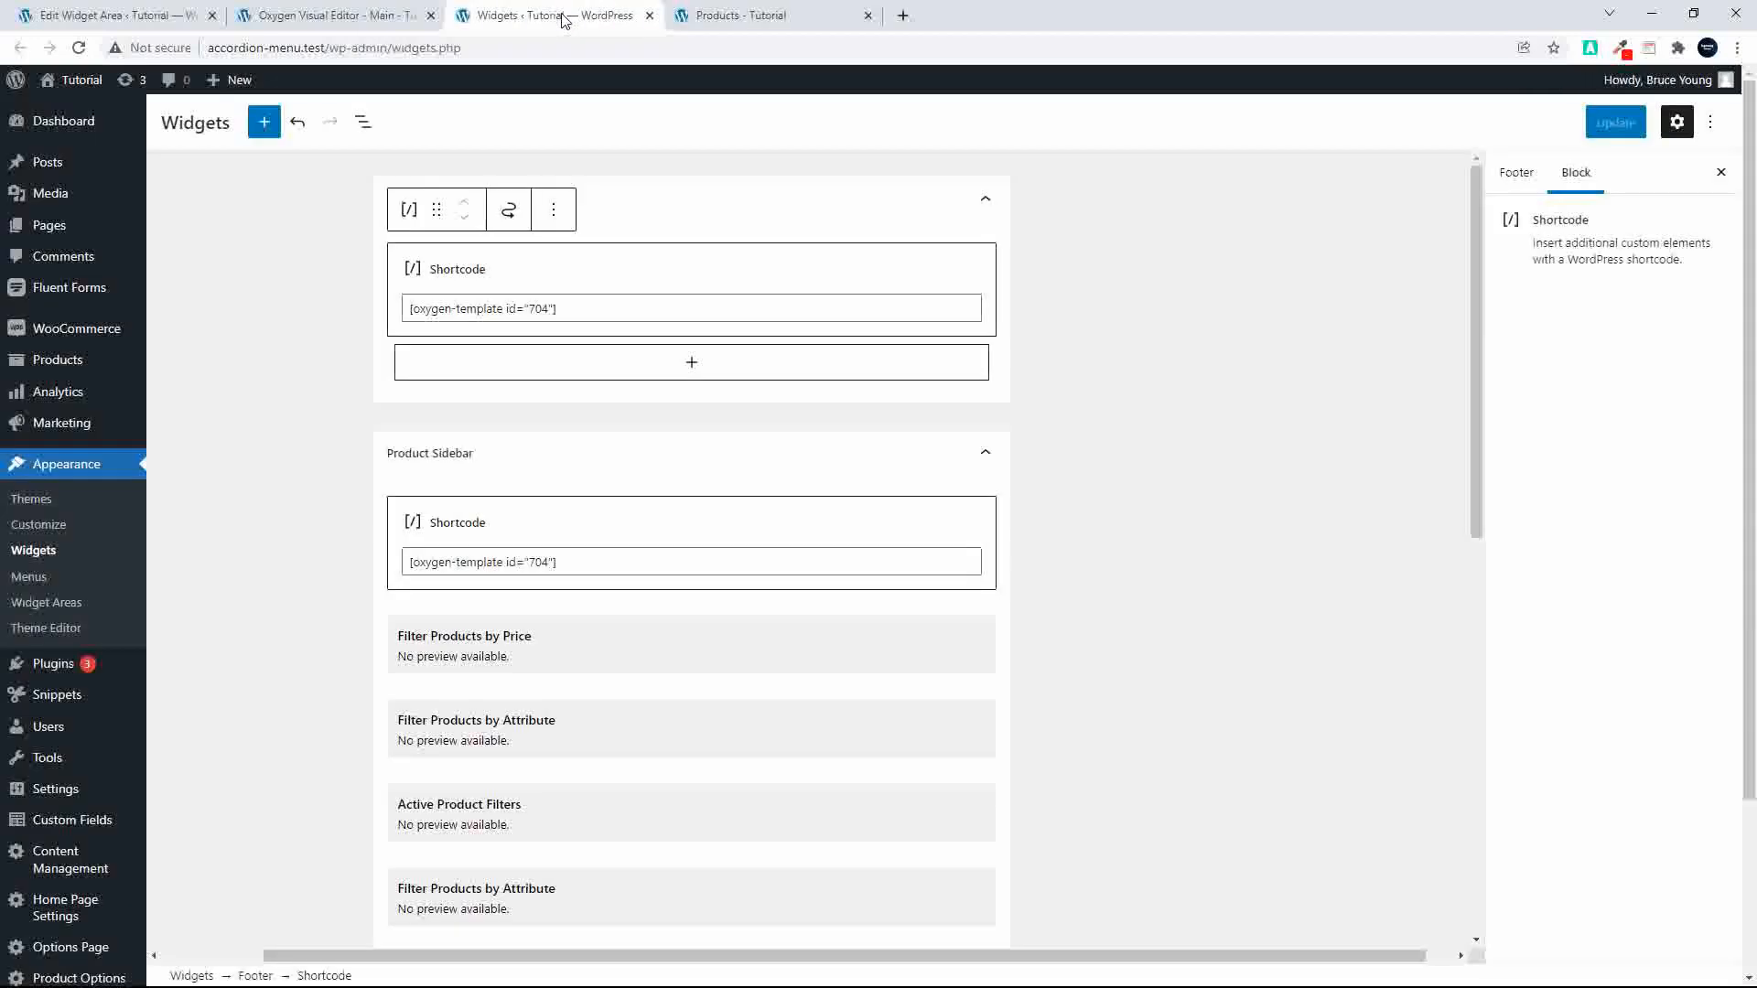
left_click(722, 15)
Step: Set the footer Sidebar element's width to 100 in the Oxygen editor, save, and reload the shop page
left_click(331, 15)
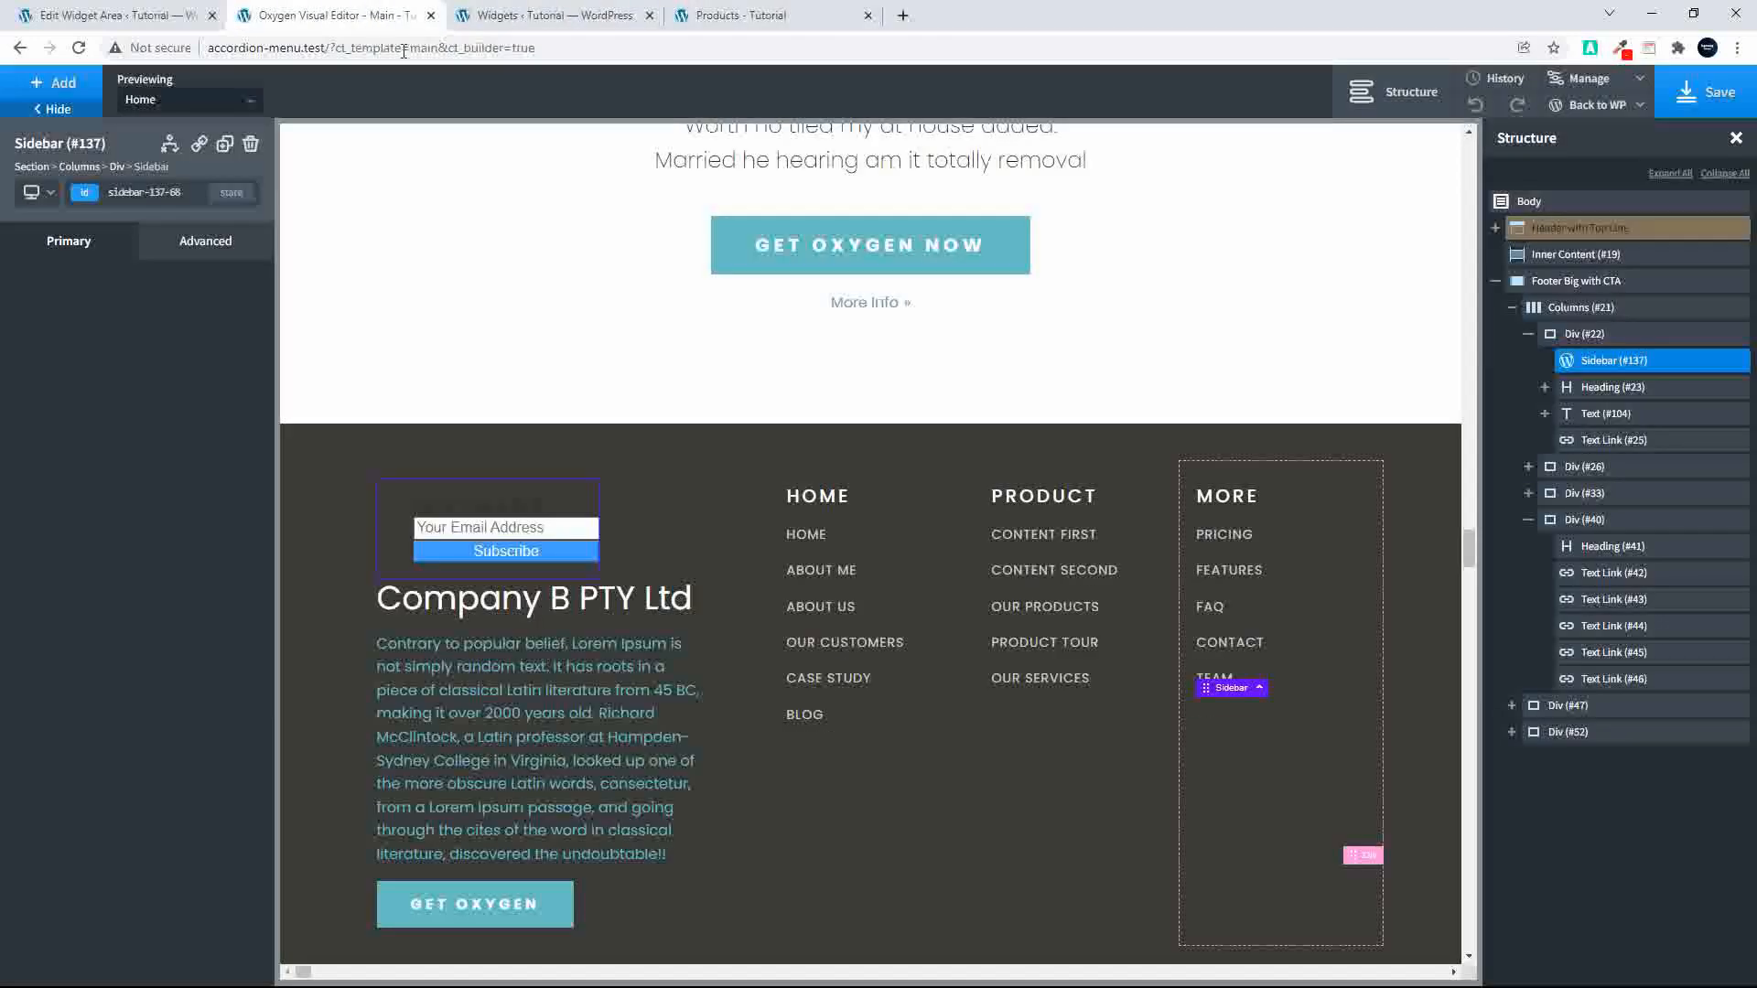
scroll(433, 562, "up", 2)
left_click(192, 244)
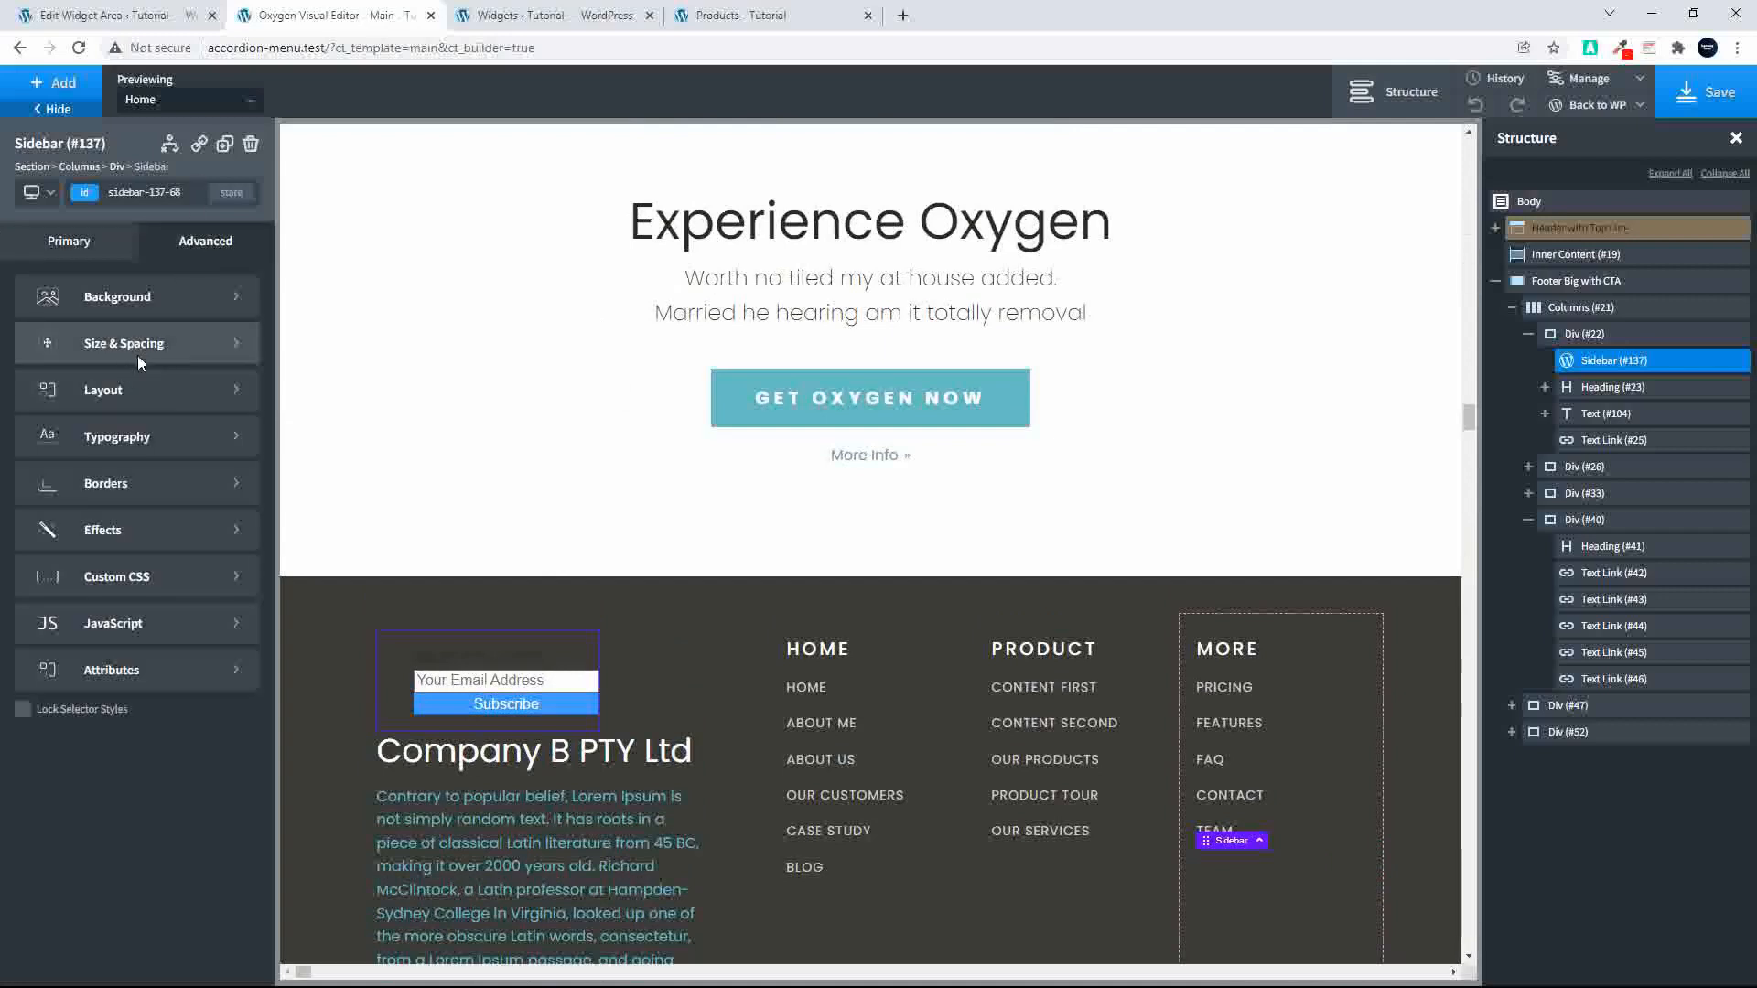
left_click(136, 355)
left_click(80, 497)
type("10")
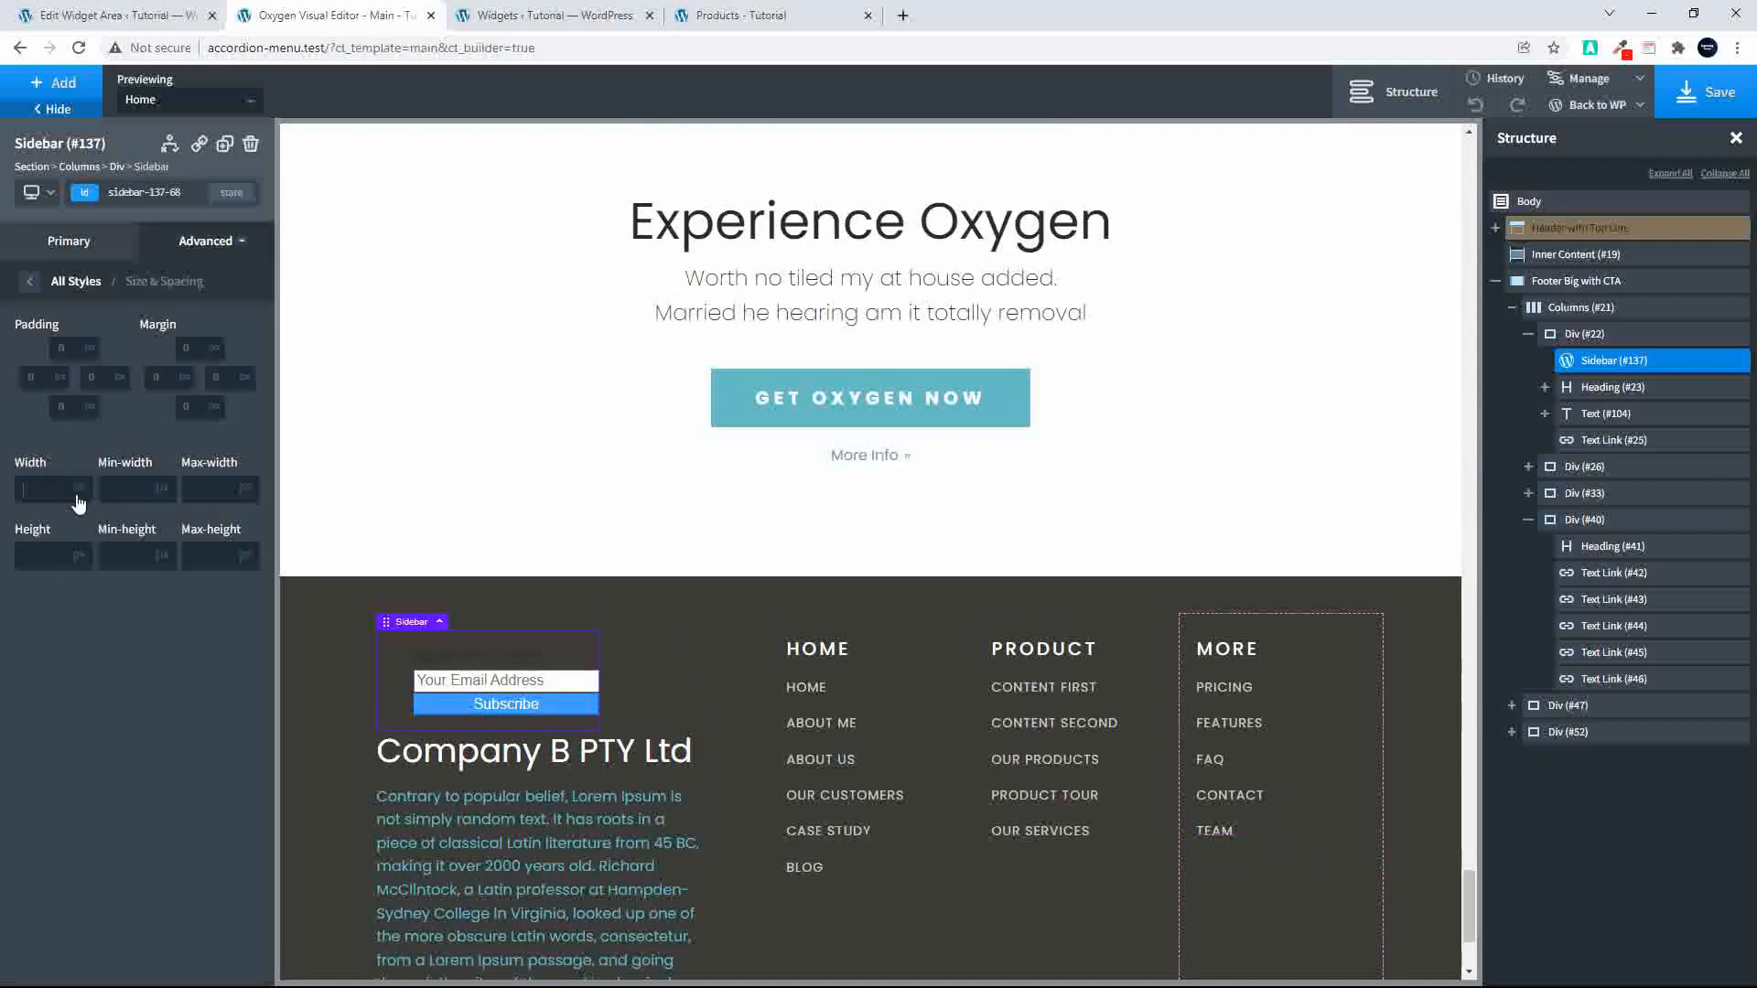
type("0")
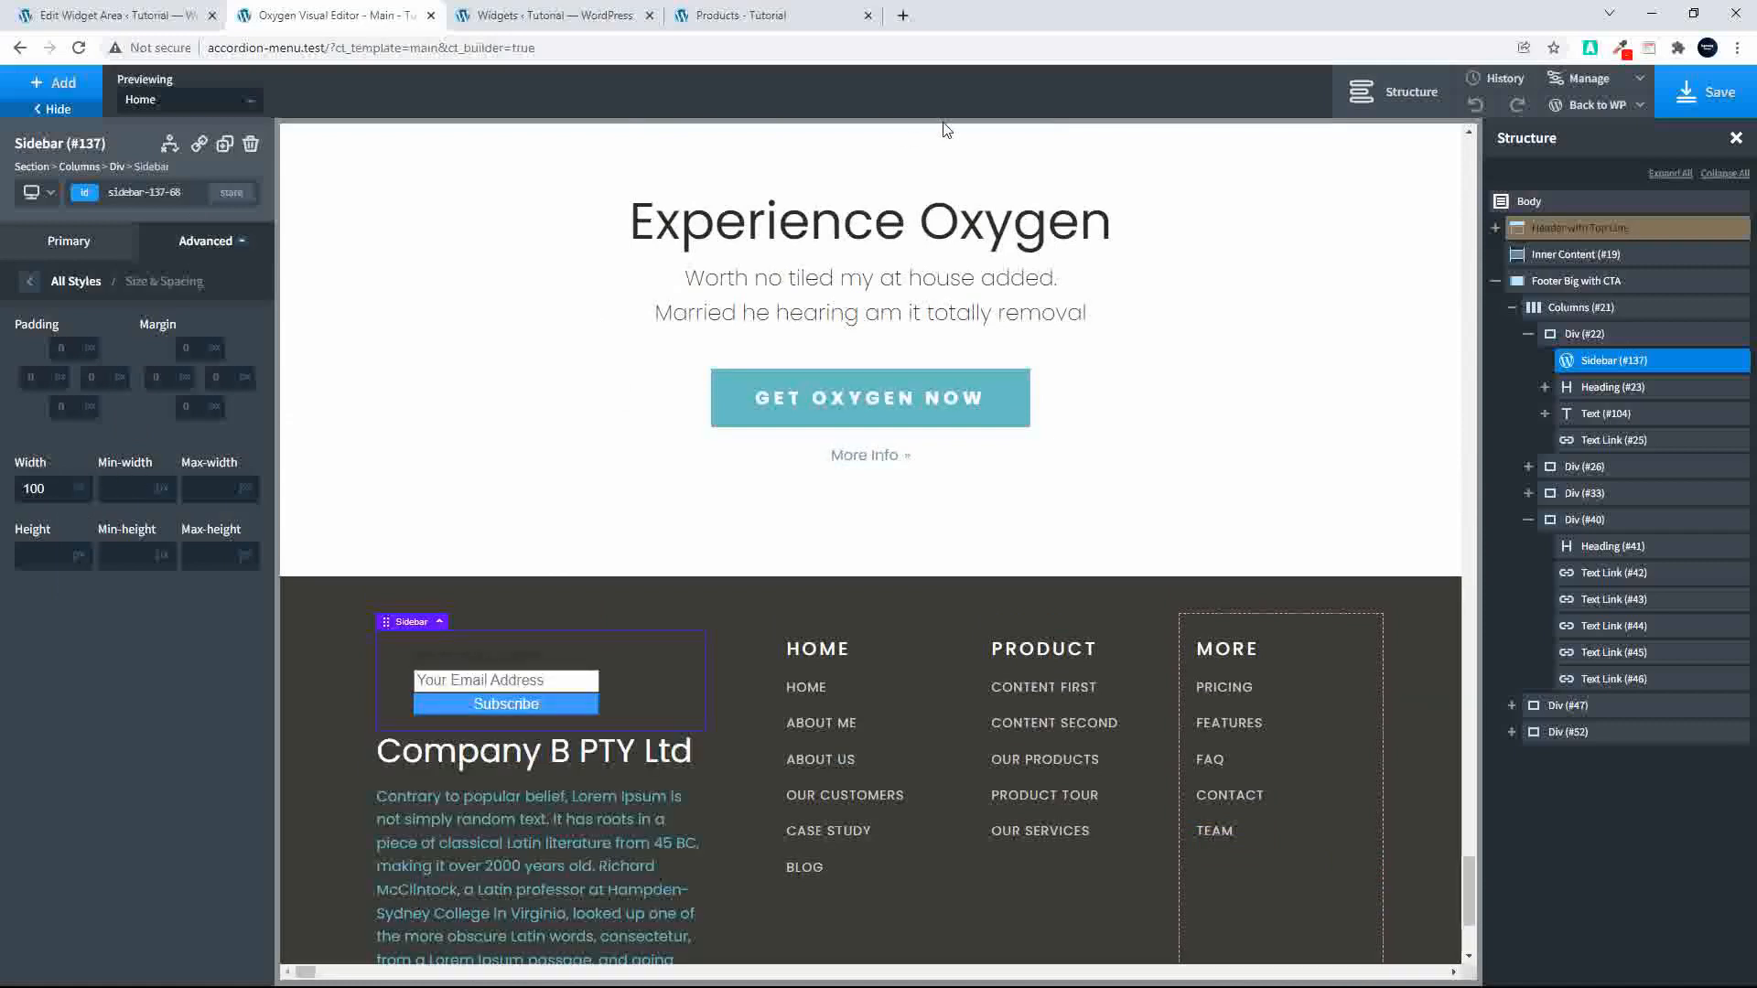
left_click(1683, 111)
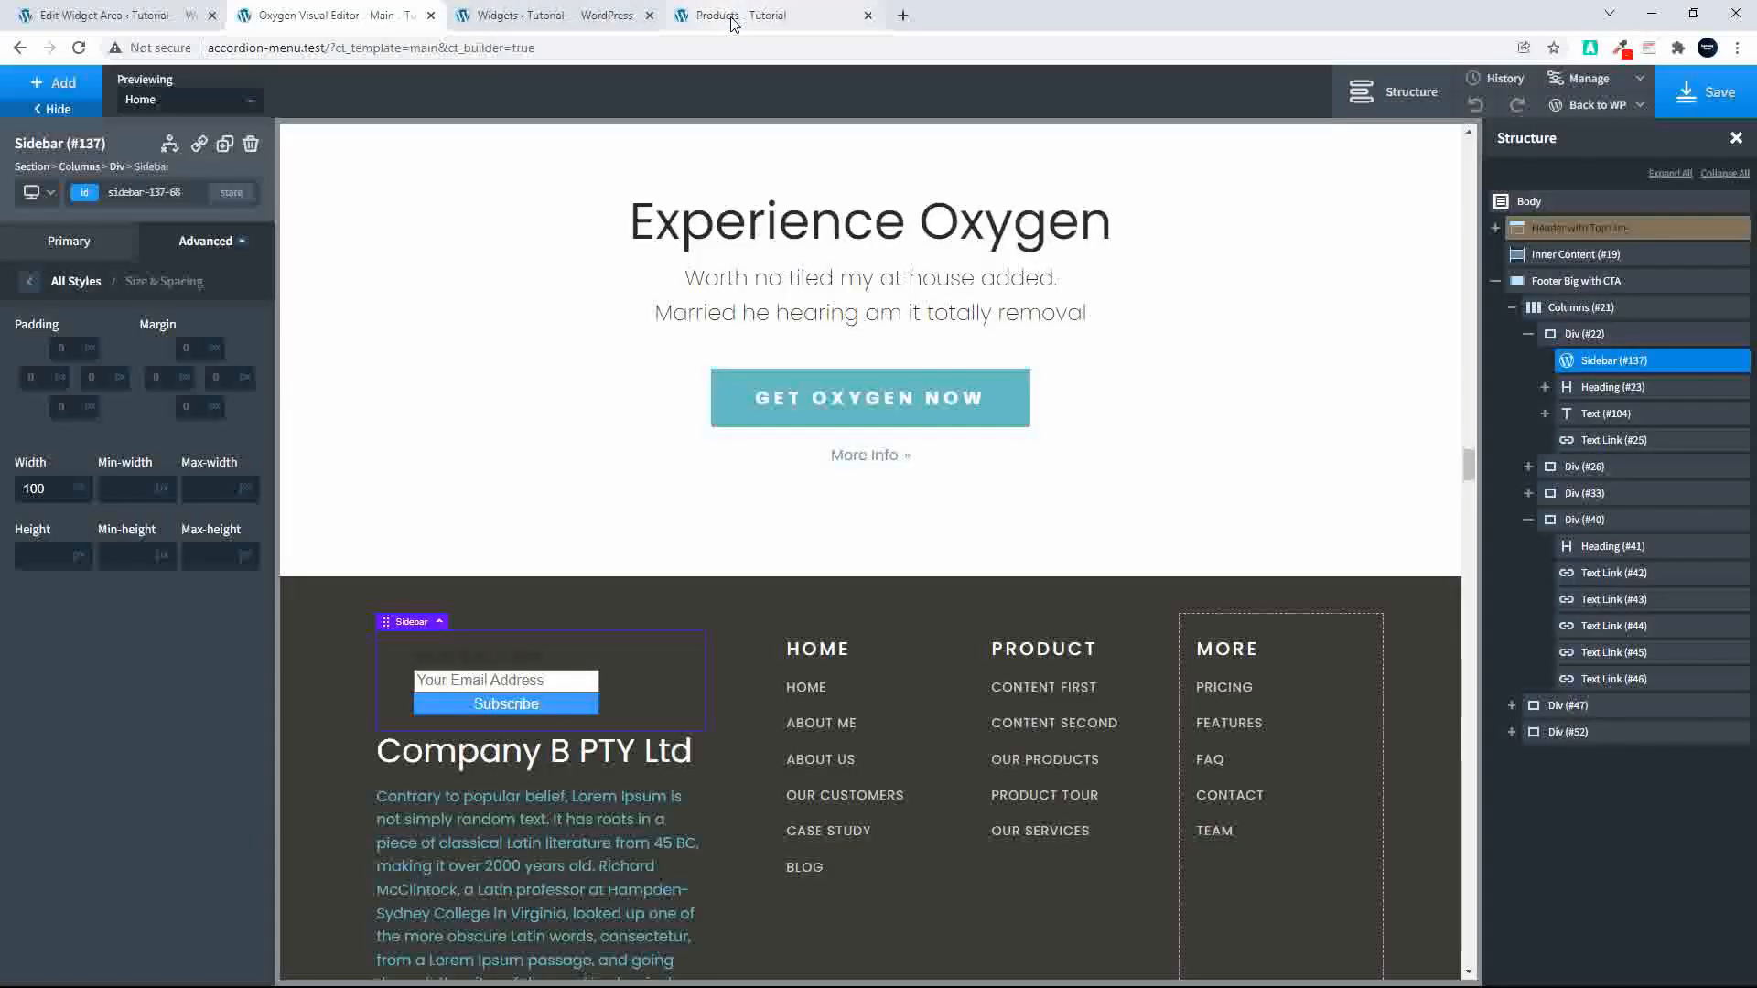
left_click(732, 16)
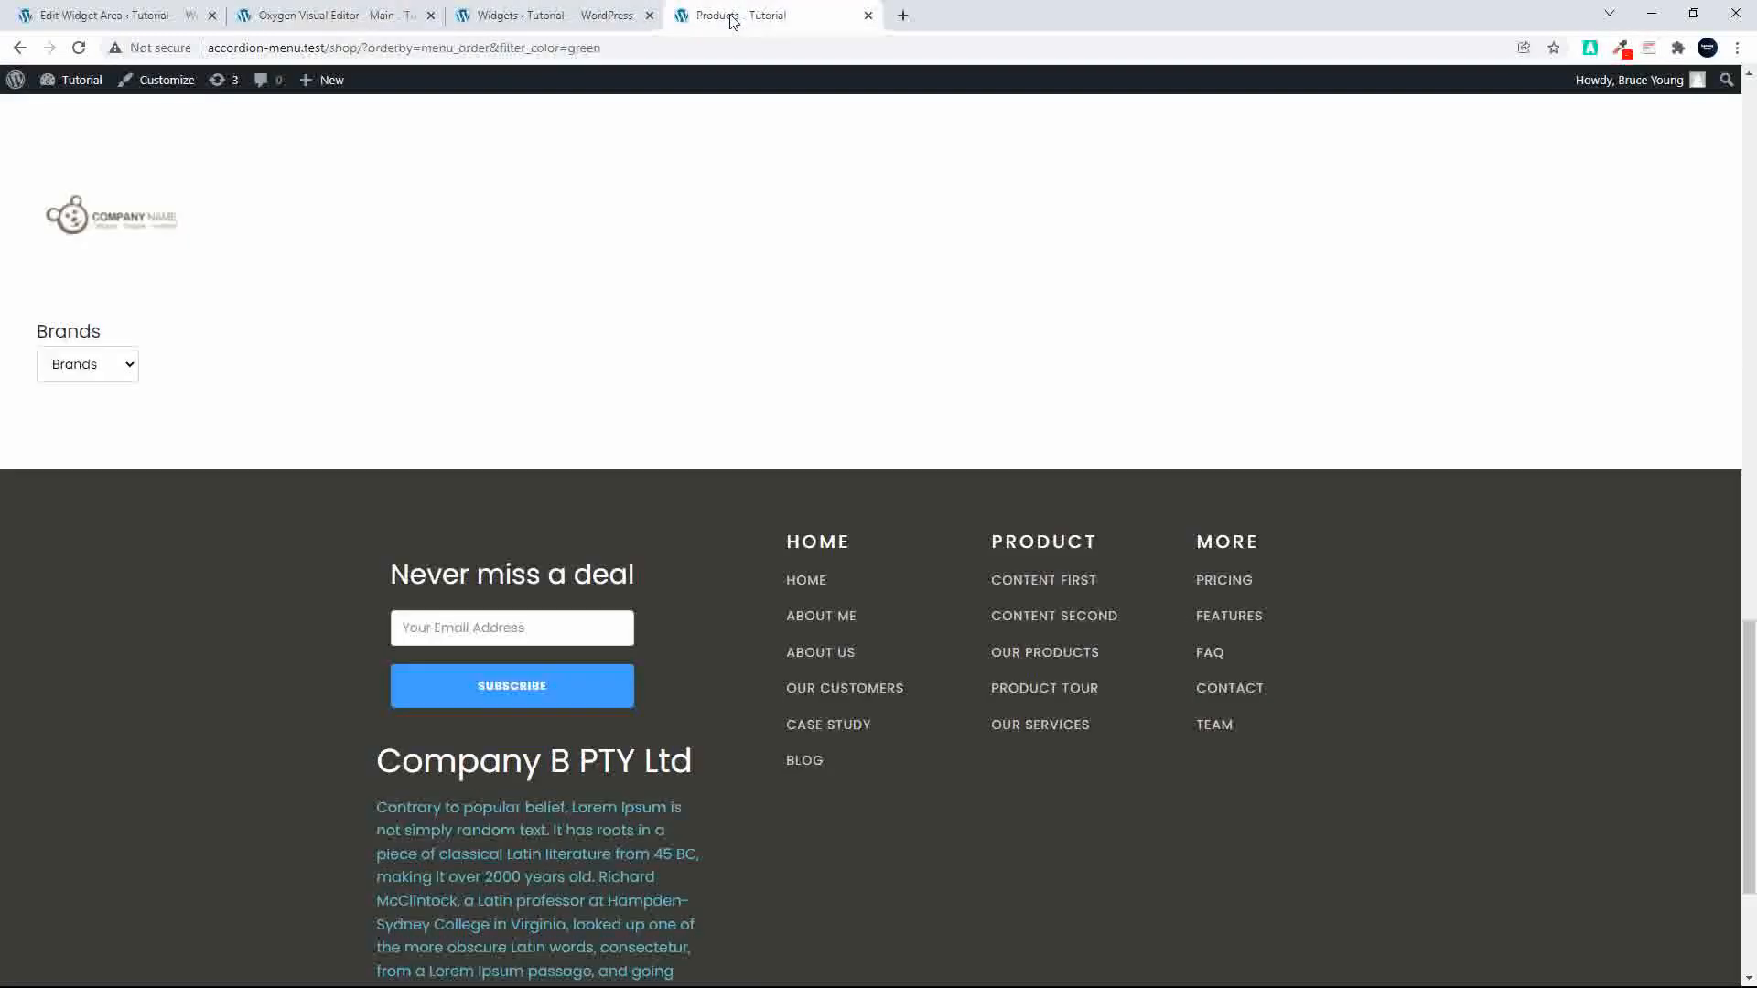
left_click(73, 47)
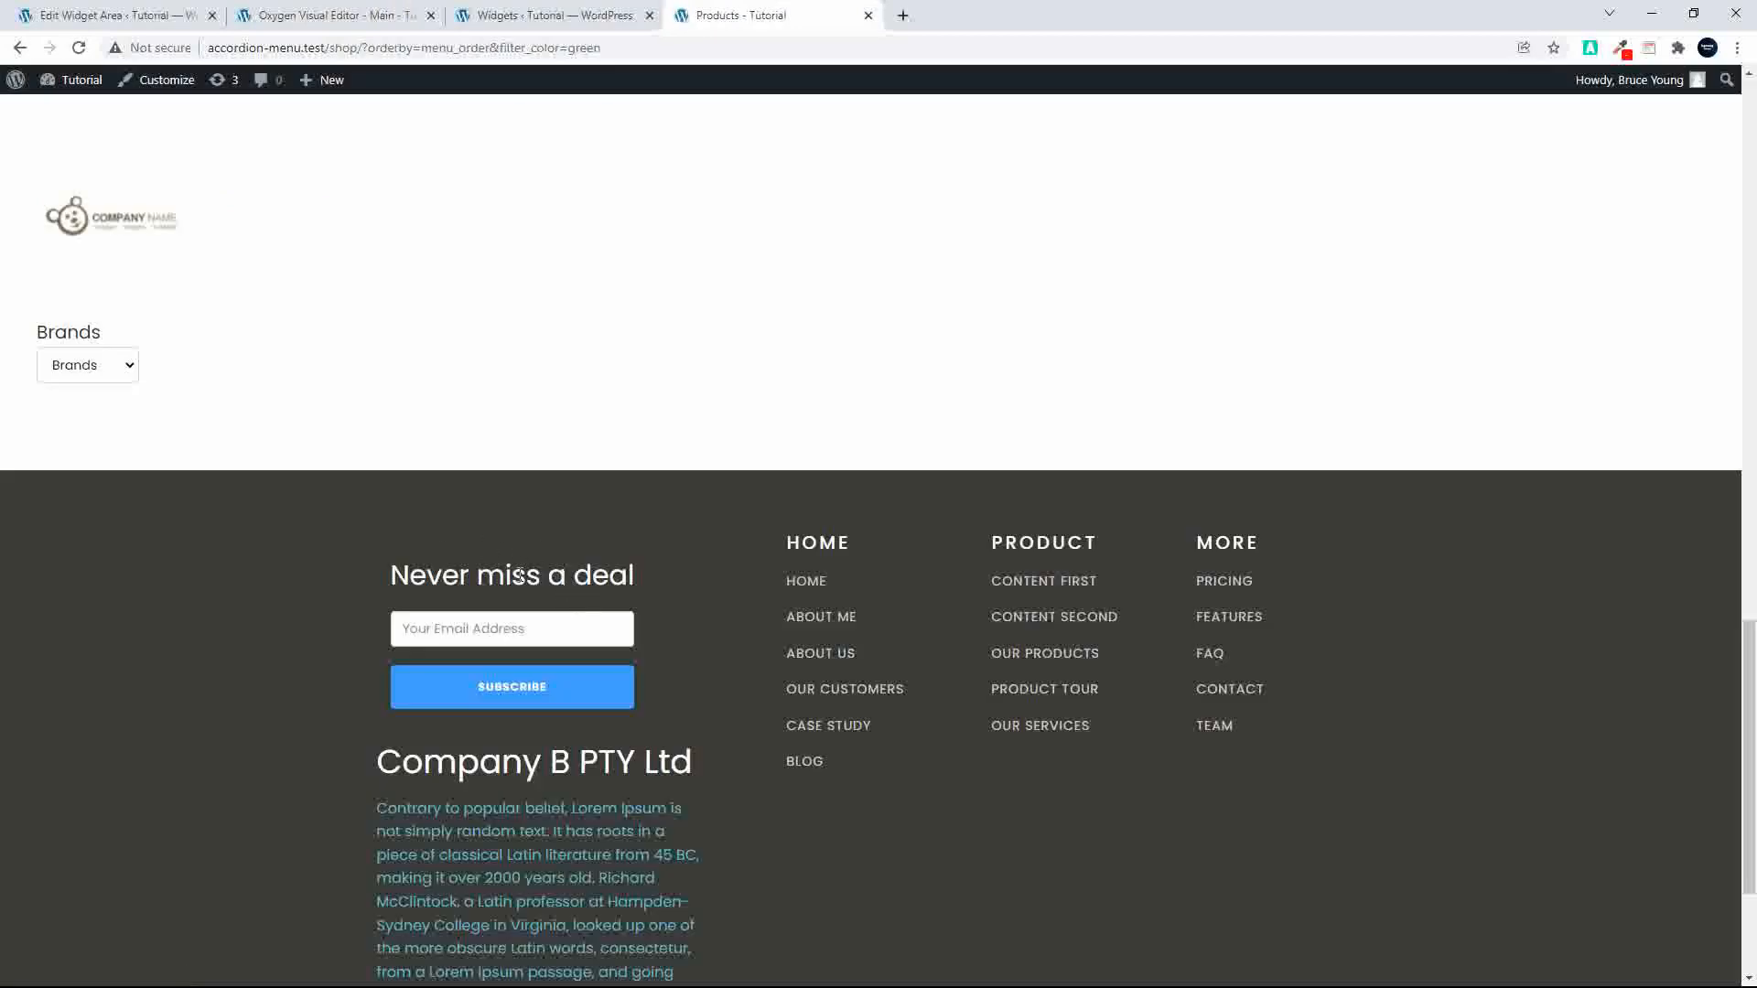
Step: Leave the Main template for the Oxygen template list and open the Subscribe Widget reusable part in the Oxygen editor
left_click(366, 16)
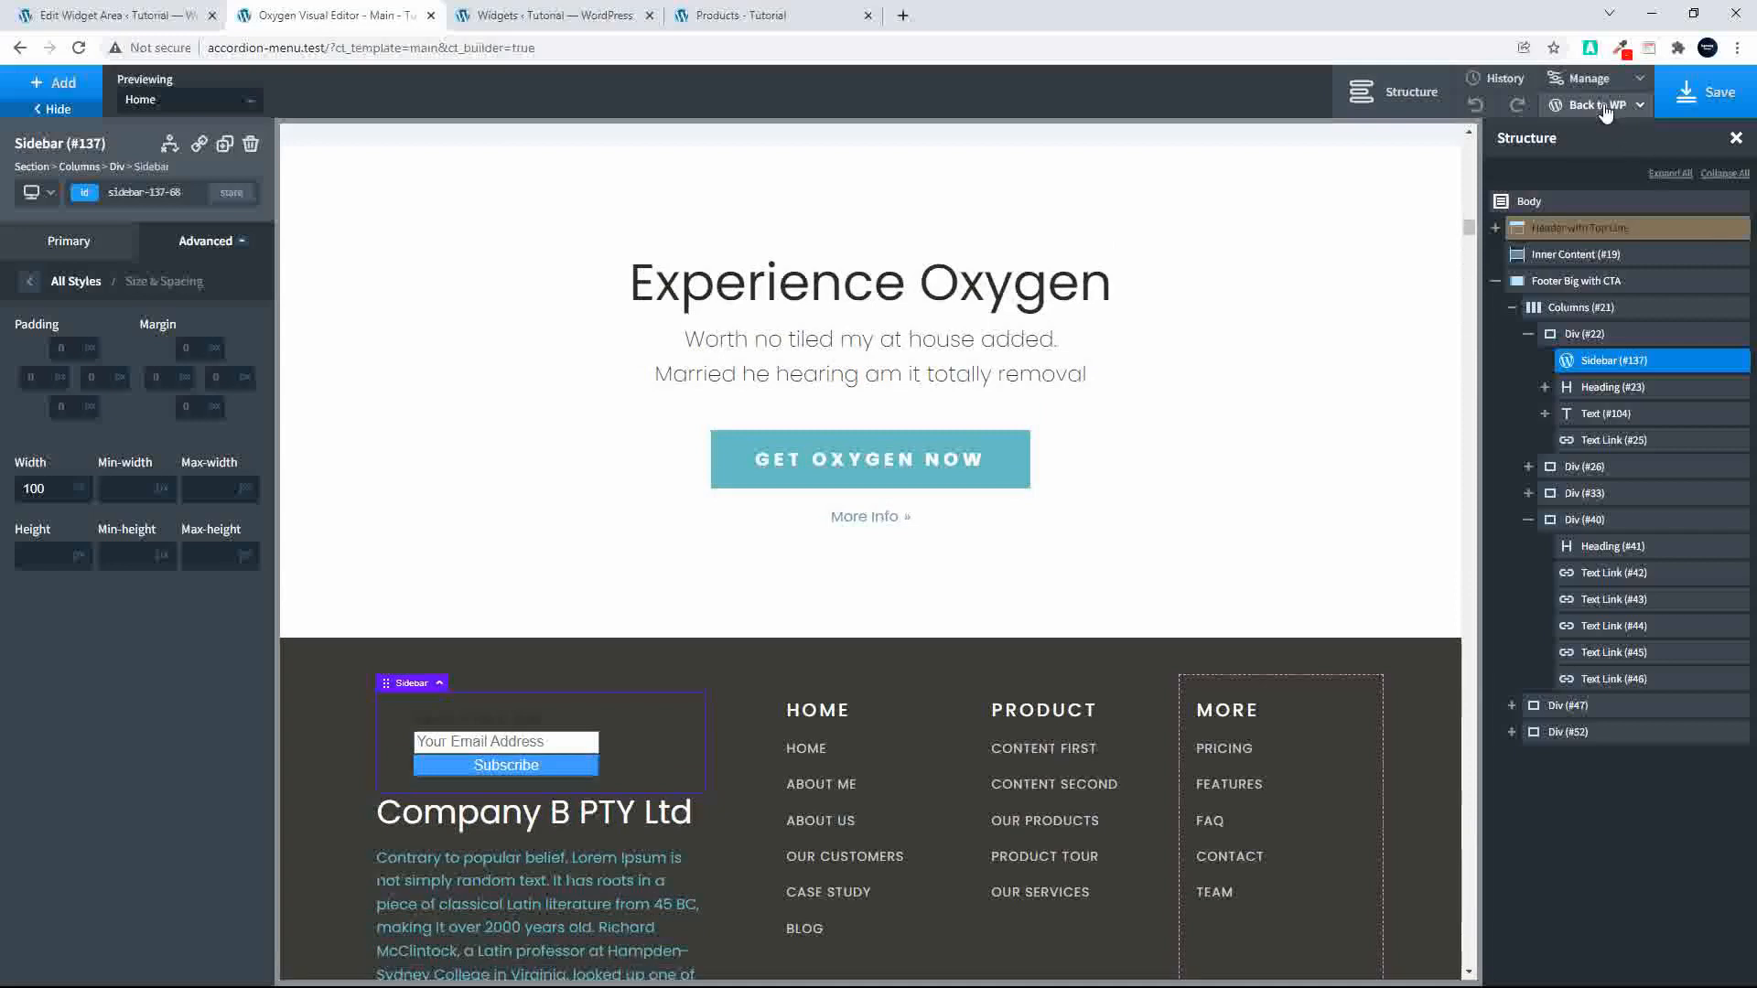
left_click(1572, 128)
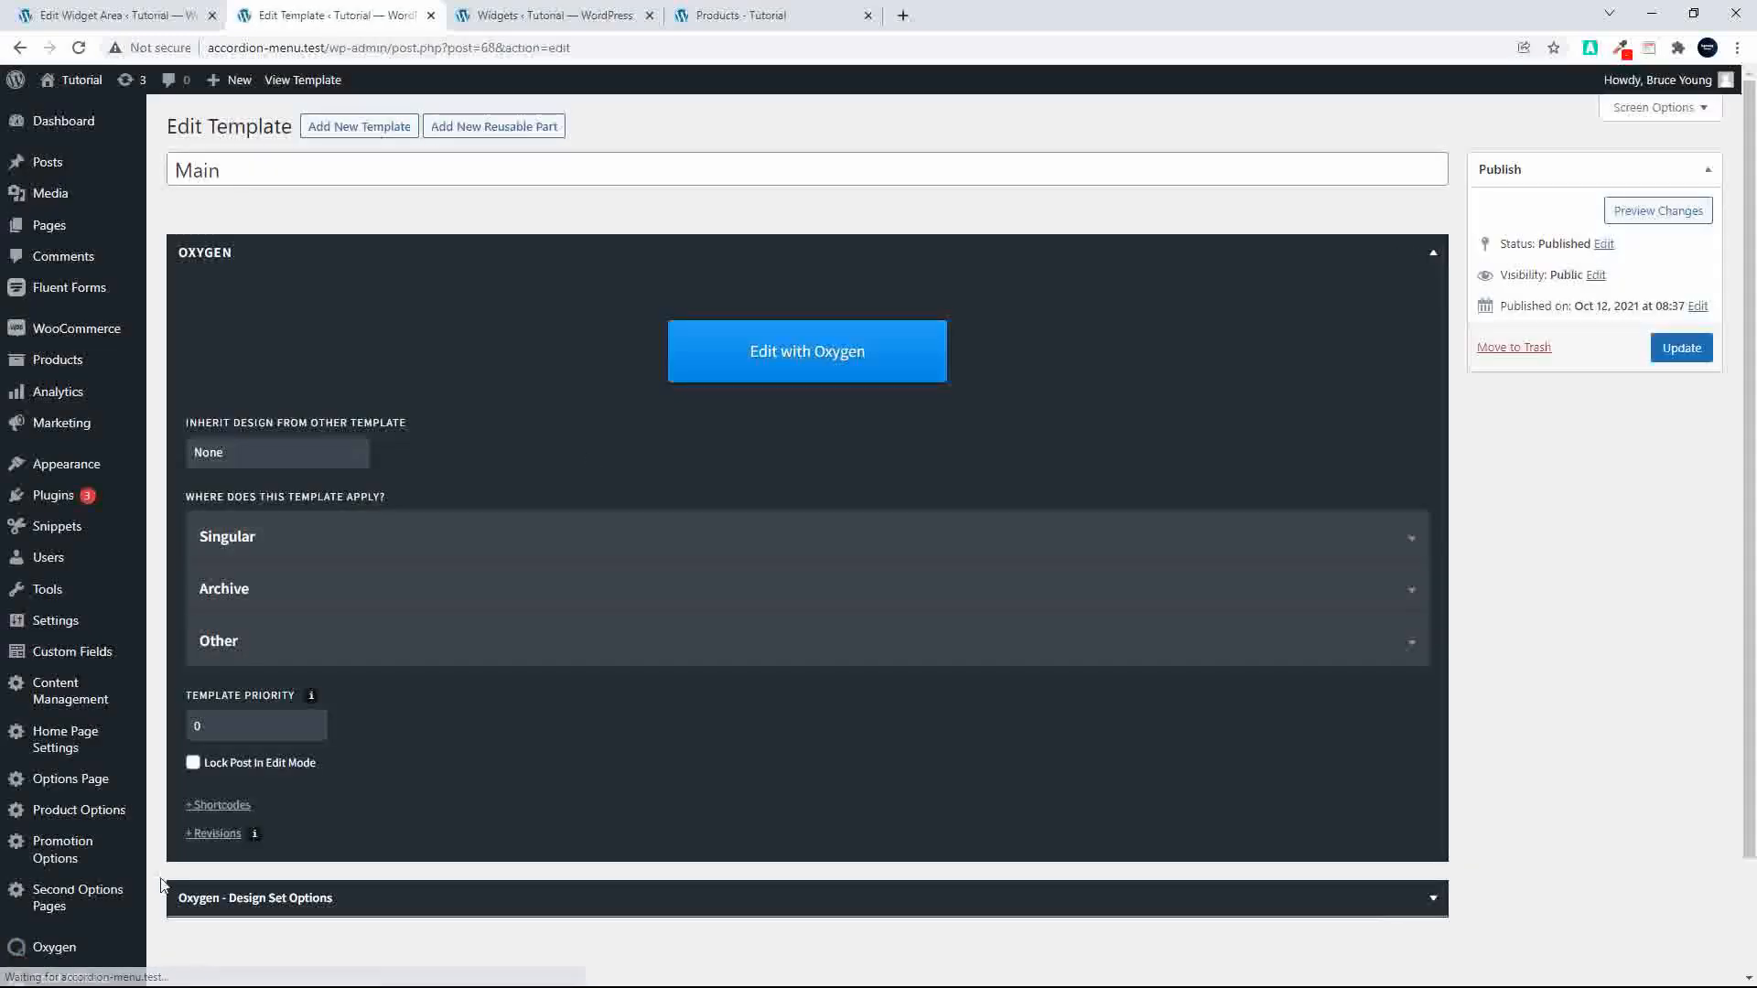
scroll(137, 906, "down", 2)
mouse_move(66, 897)
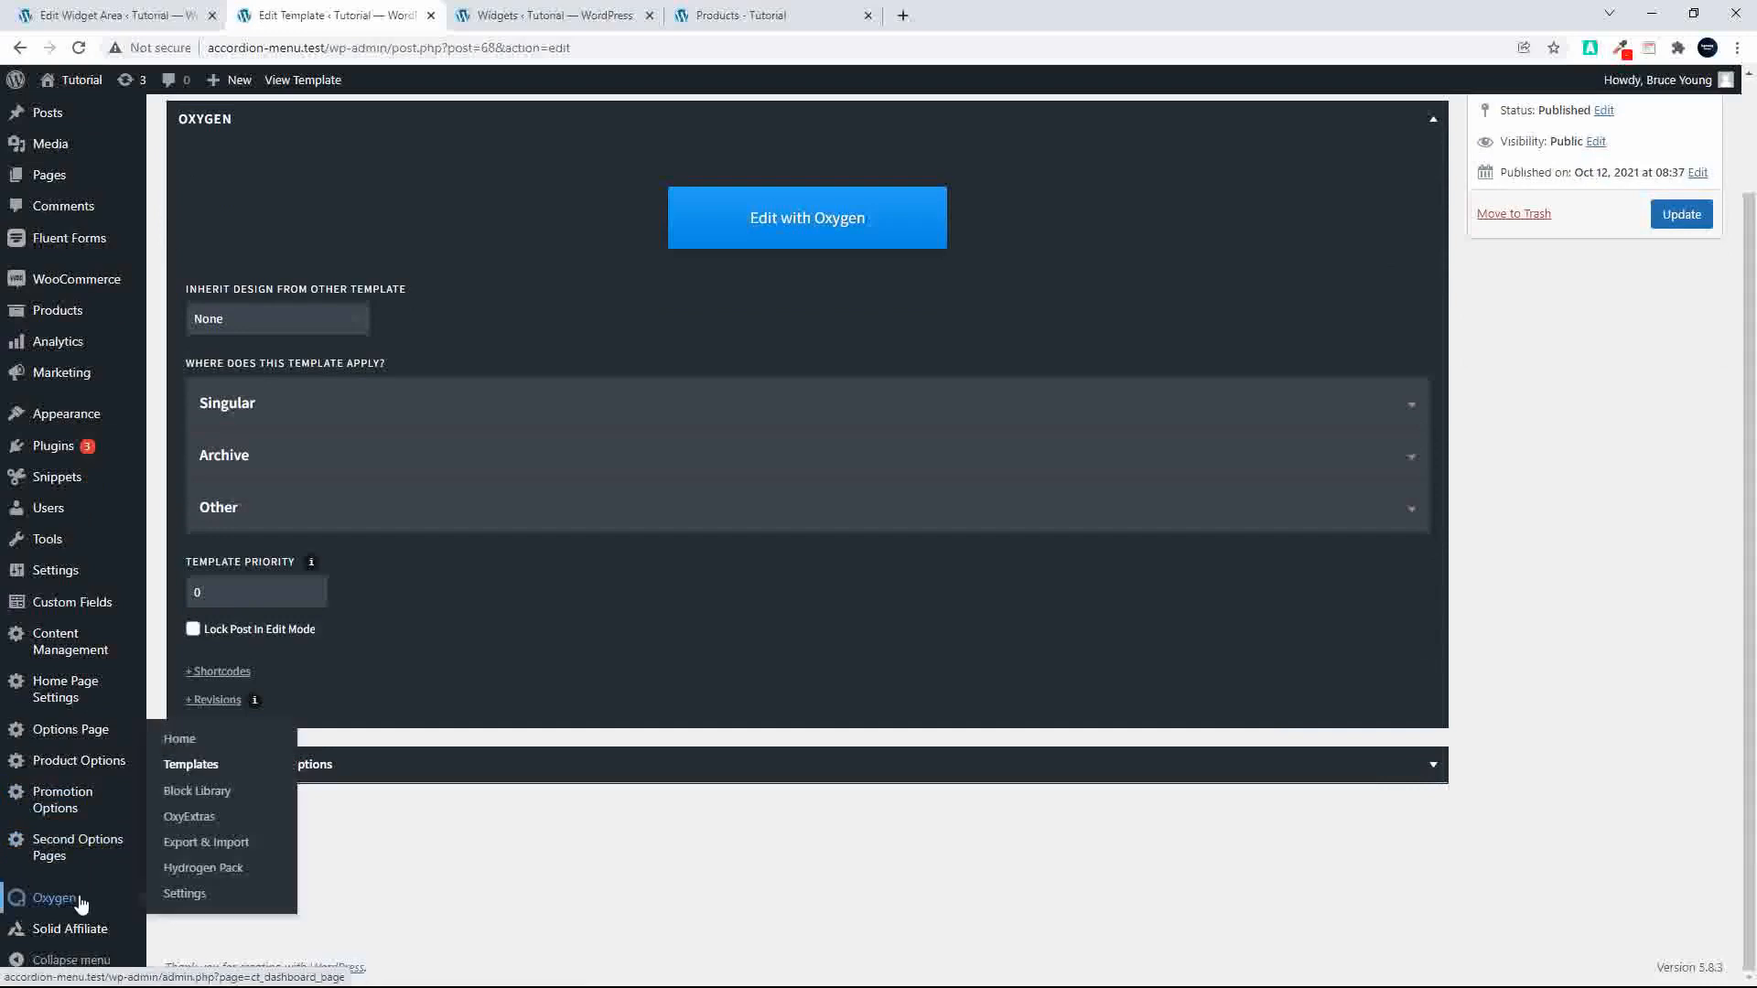
left_click(199, 770)
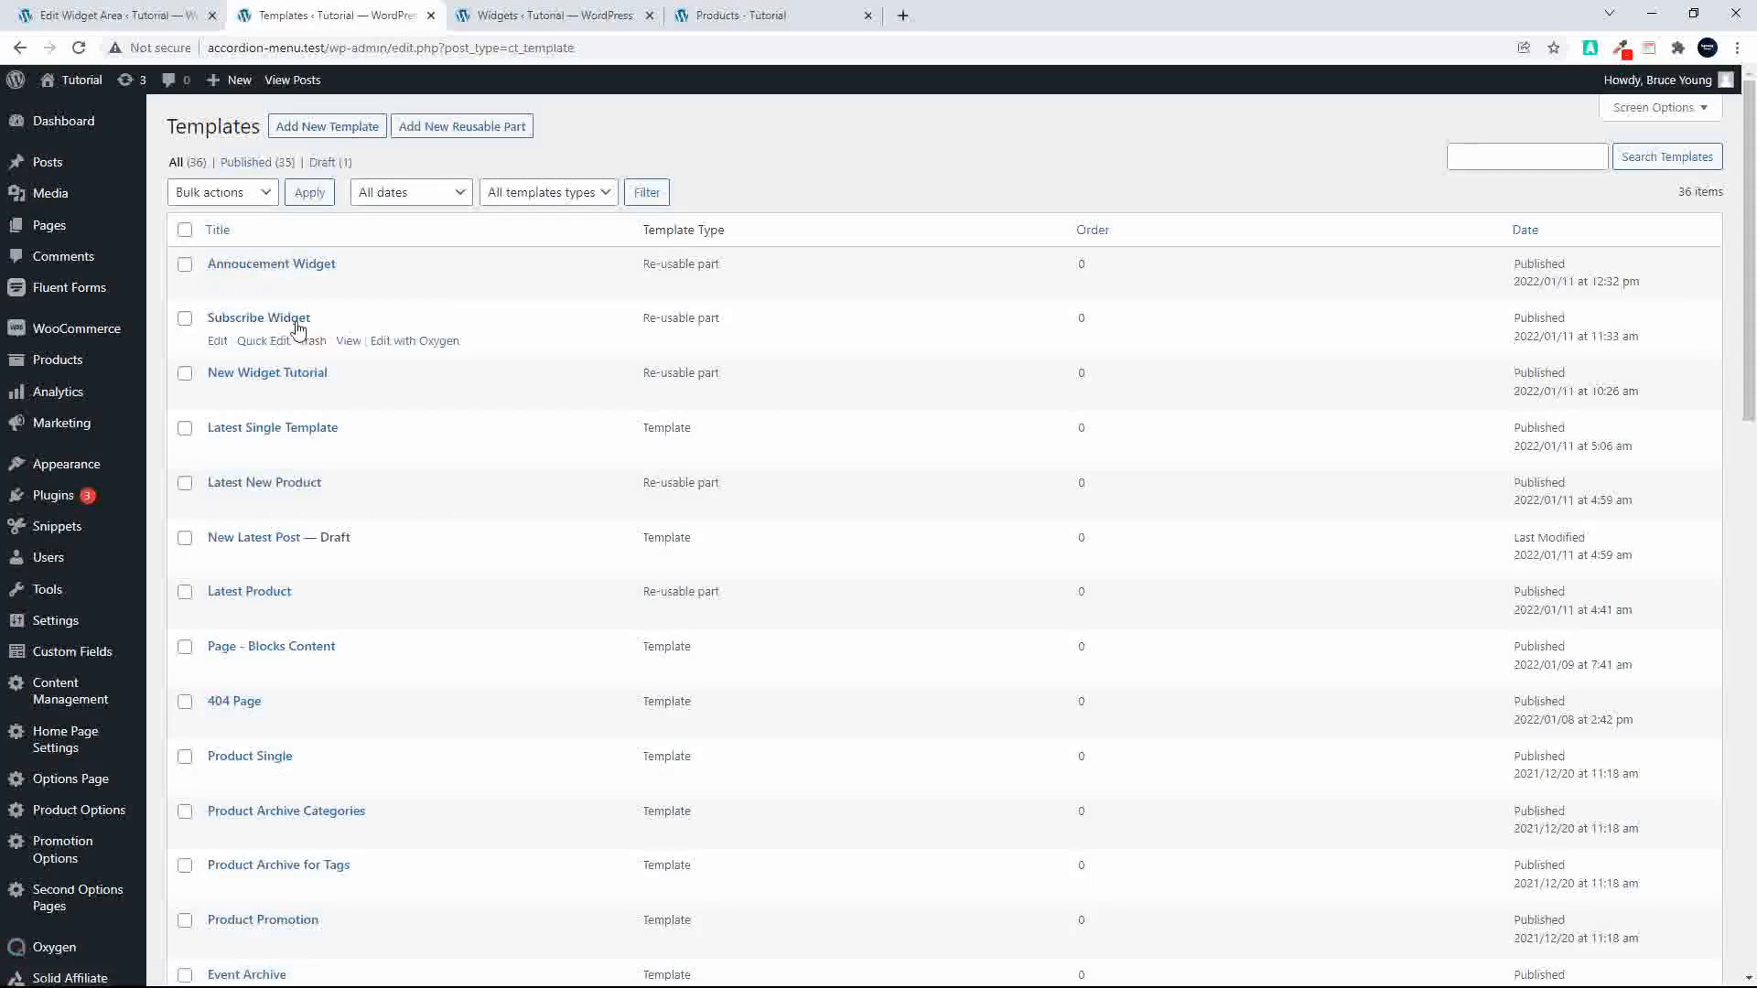
left_click(400, 347)
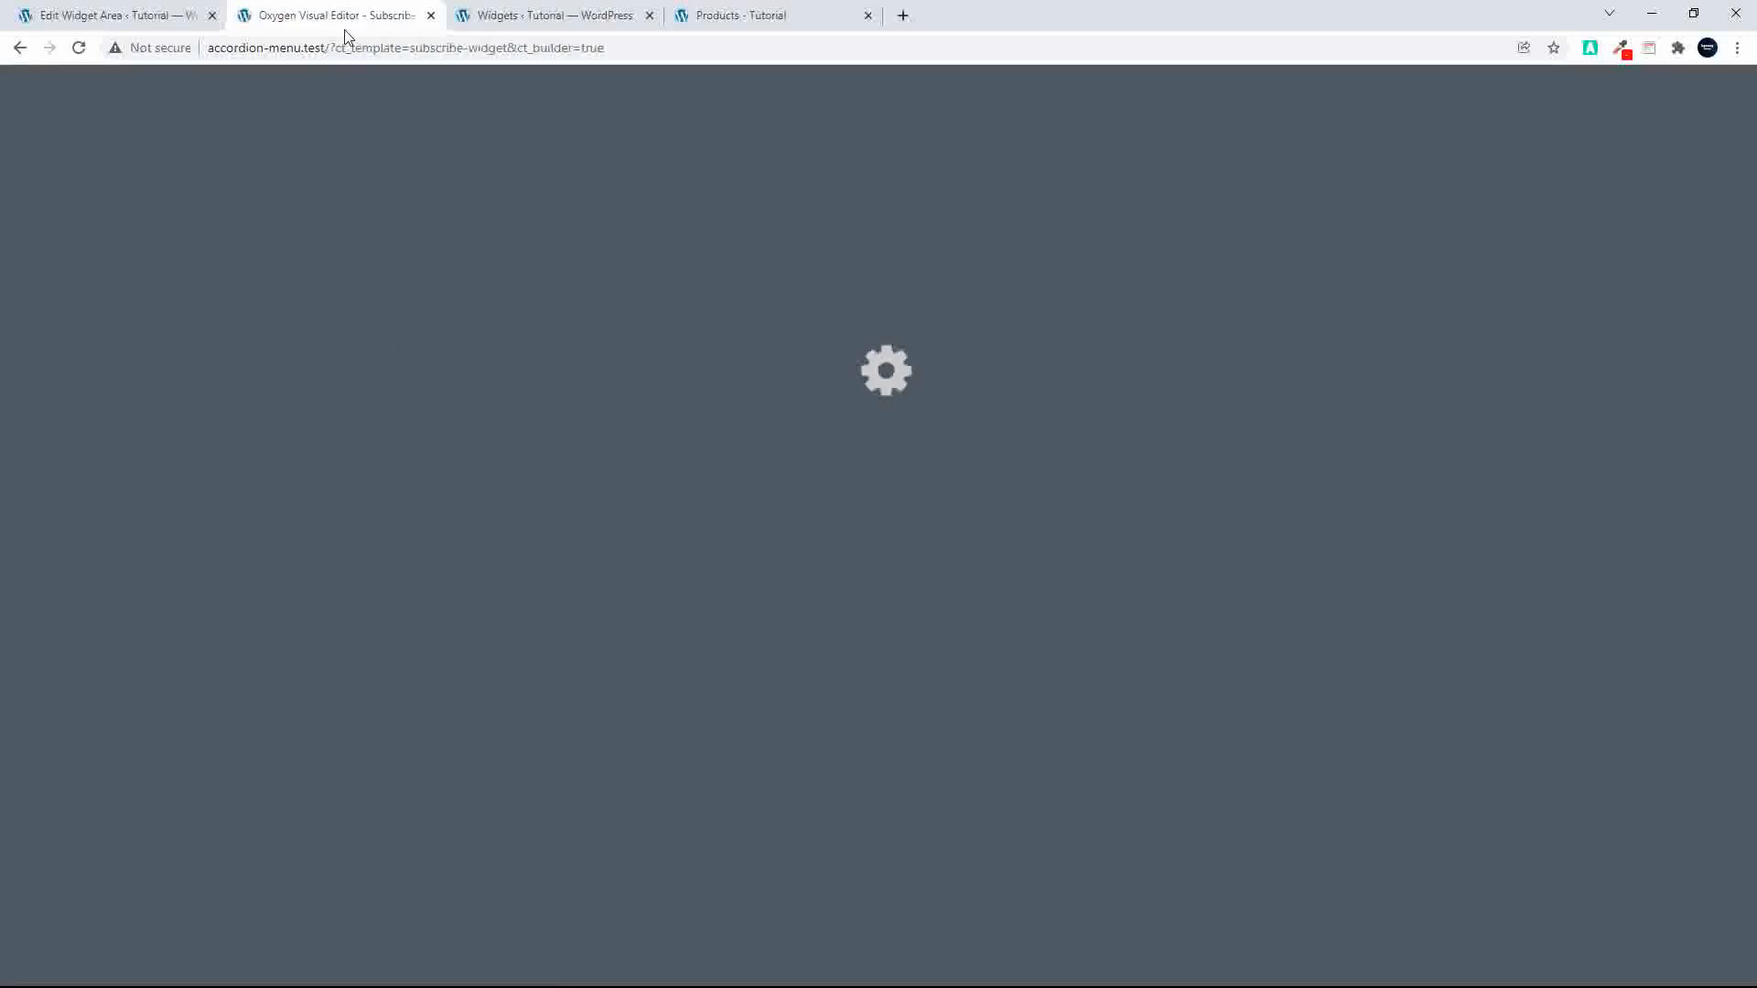
Step: Go back from the Edit Widget Area page to the Snippets list and open the Oxygen Shortcode snippet for editing
left_click(108, 22)
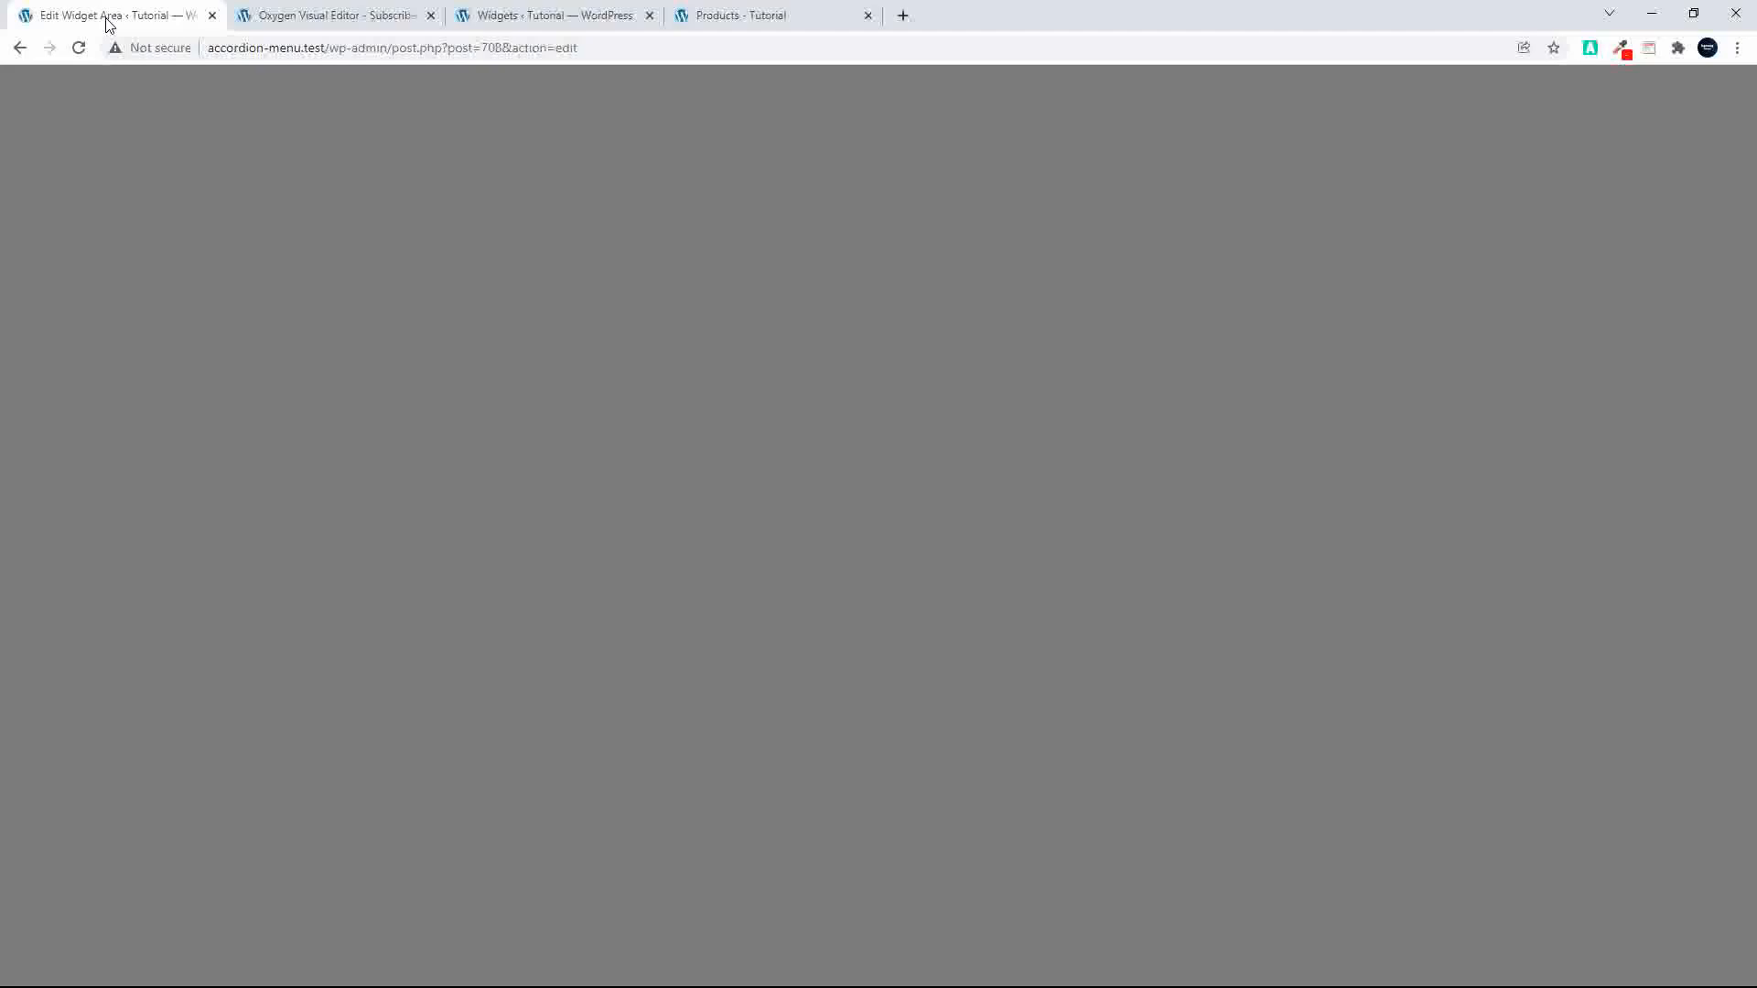
left_click(25, 50)
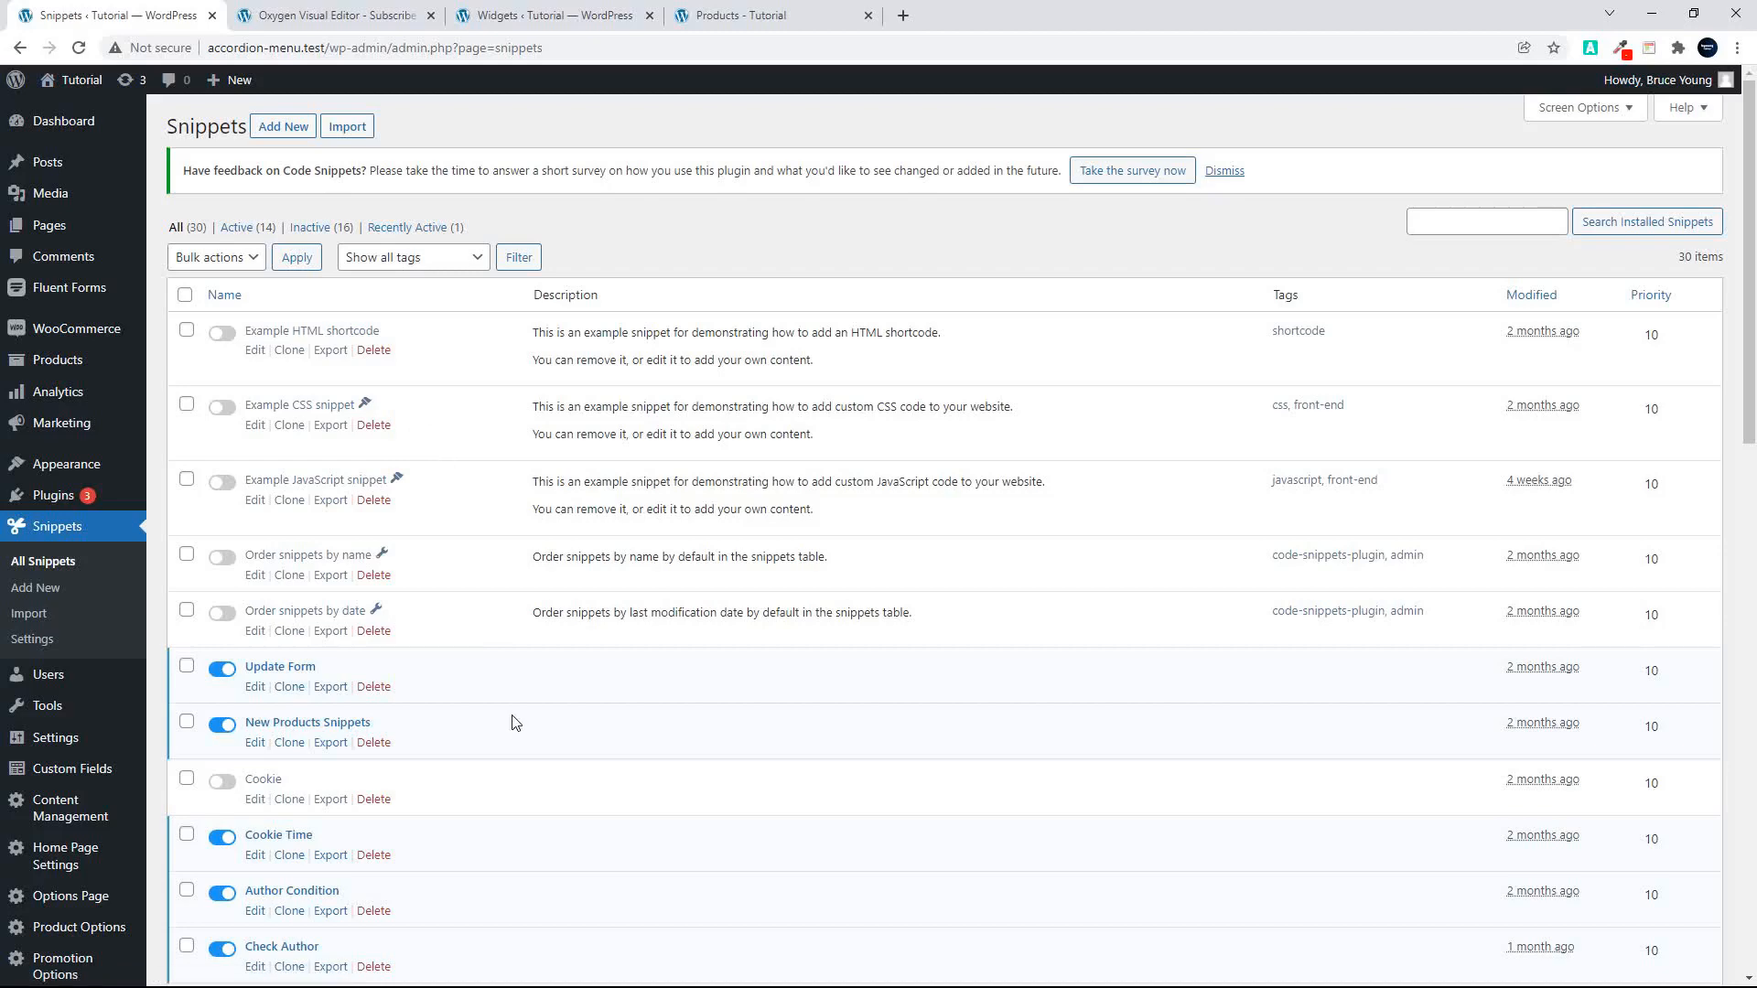
scroll(515, 723, "down", 4)
scroll(515, 723, "down", 11)
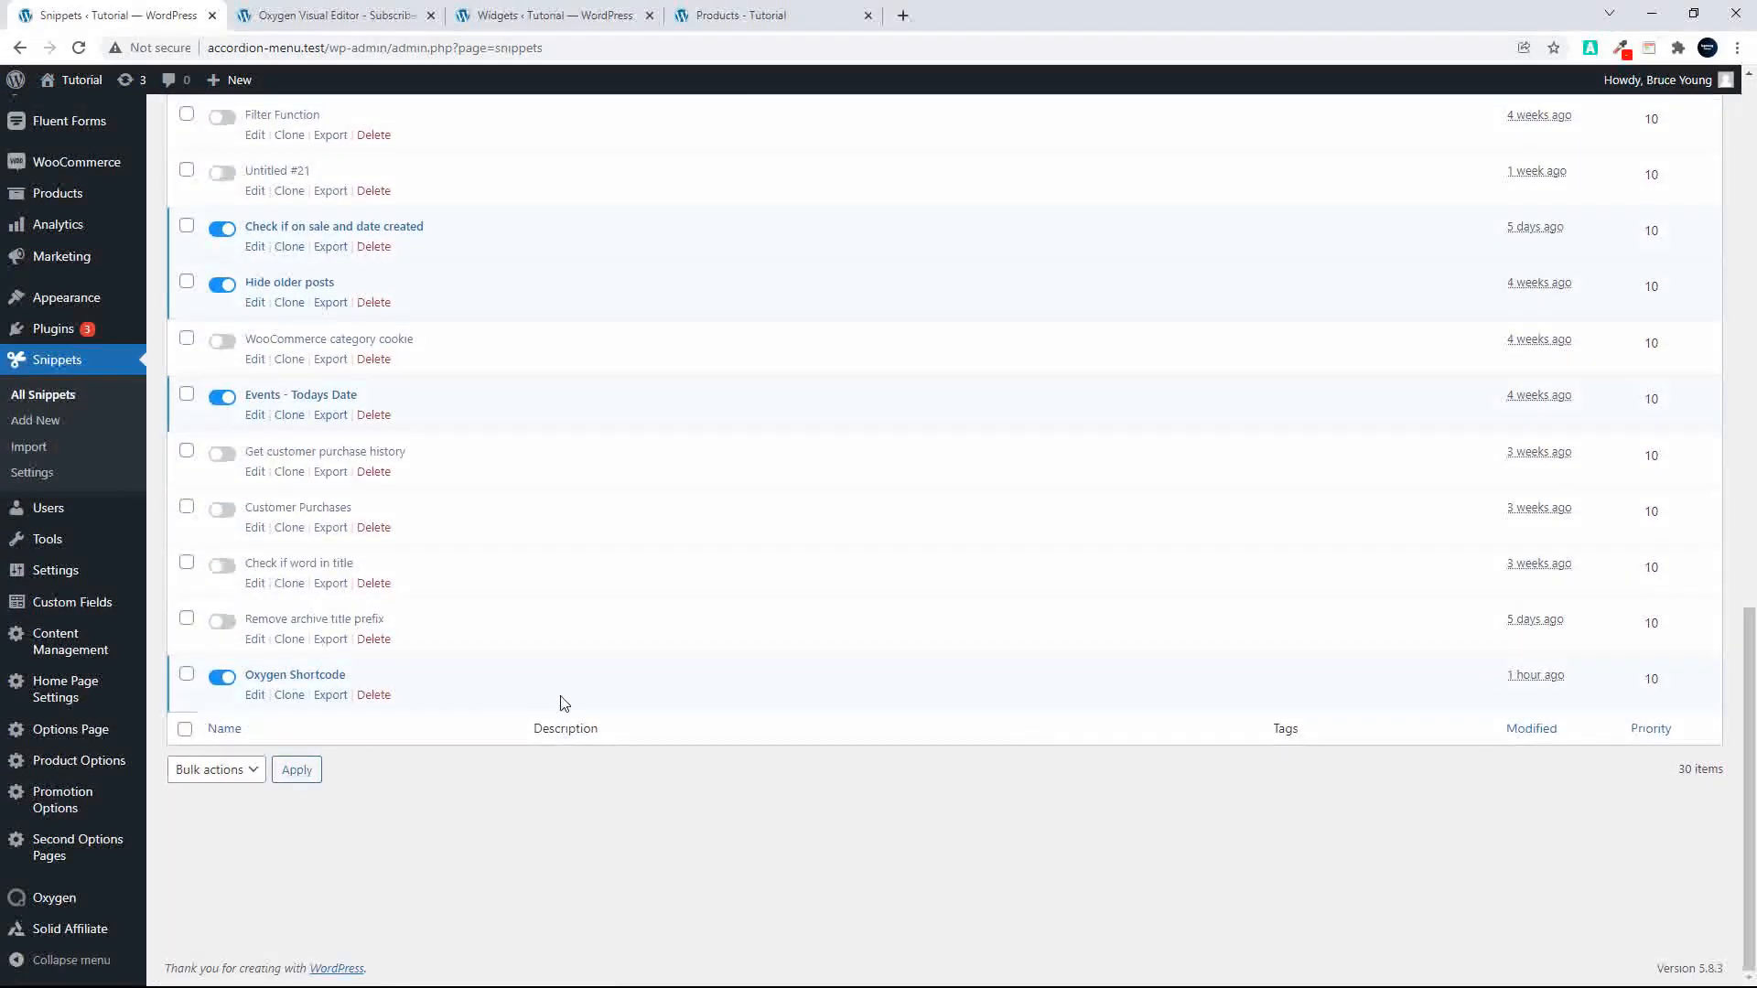
left_click(256, 697)
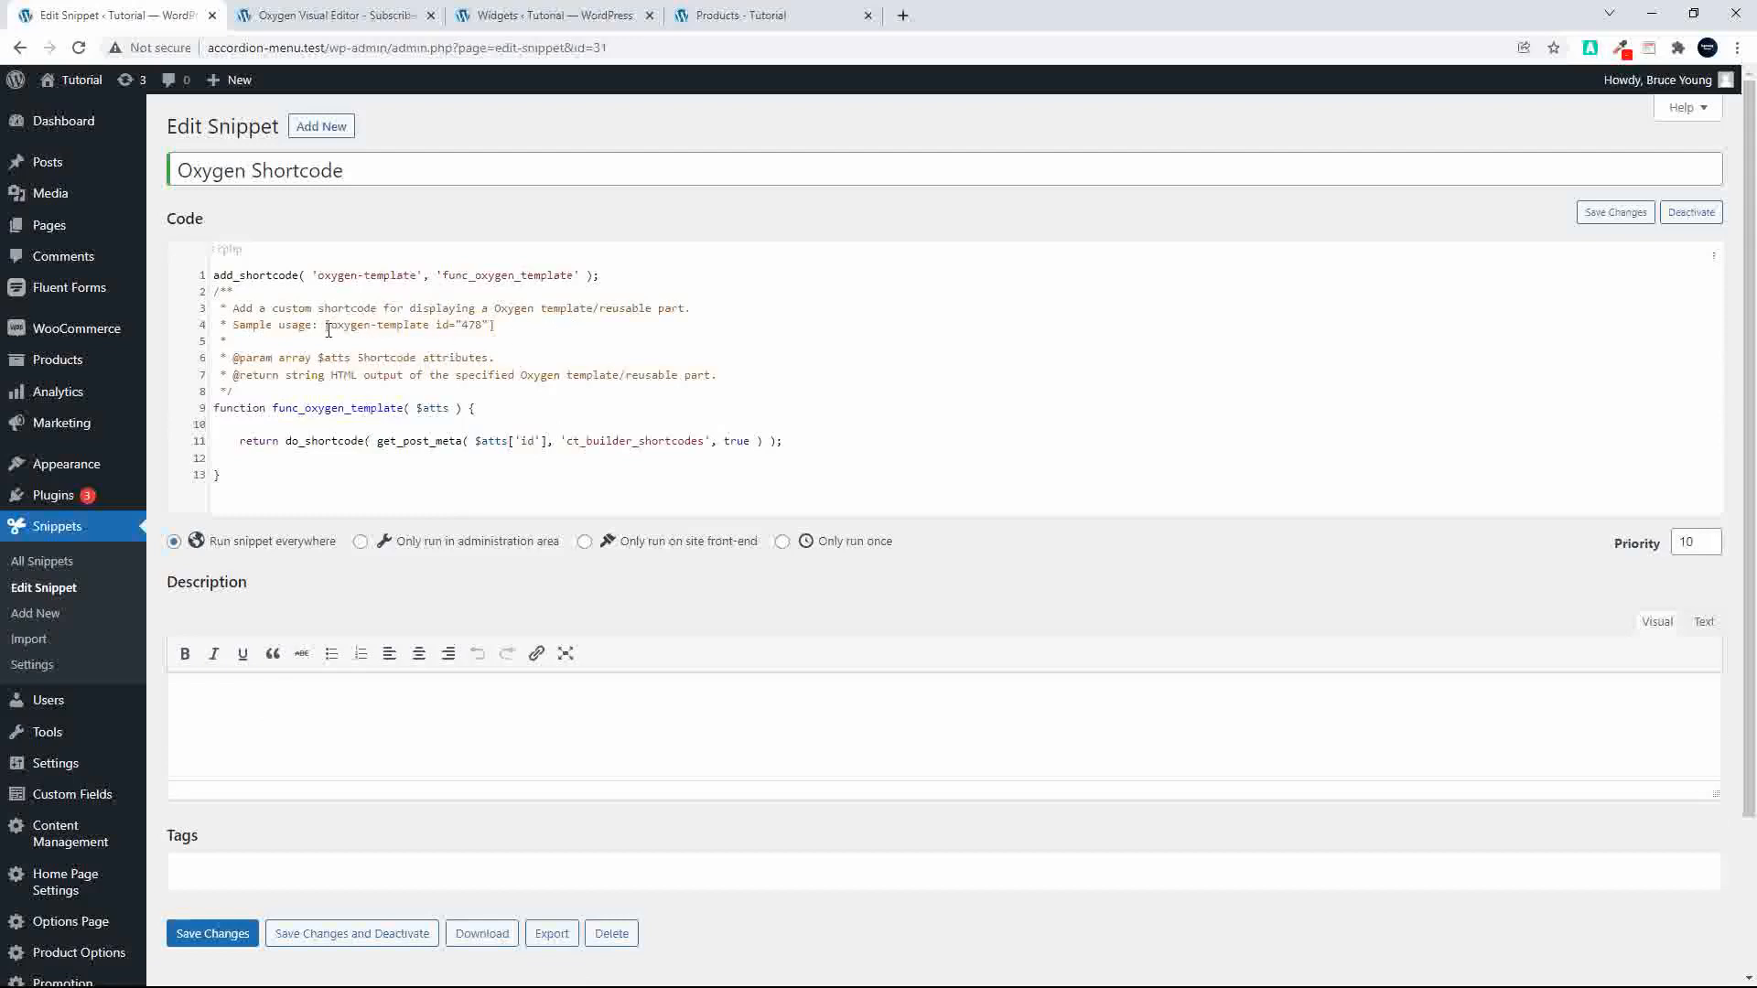
Step: Examine the sample usage shortcode and its template ID in the snippet's comment
left_click_drag(324, 326, 512, 334)
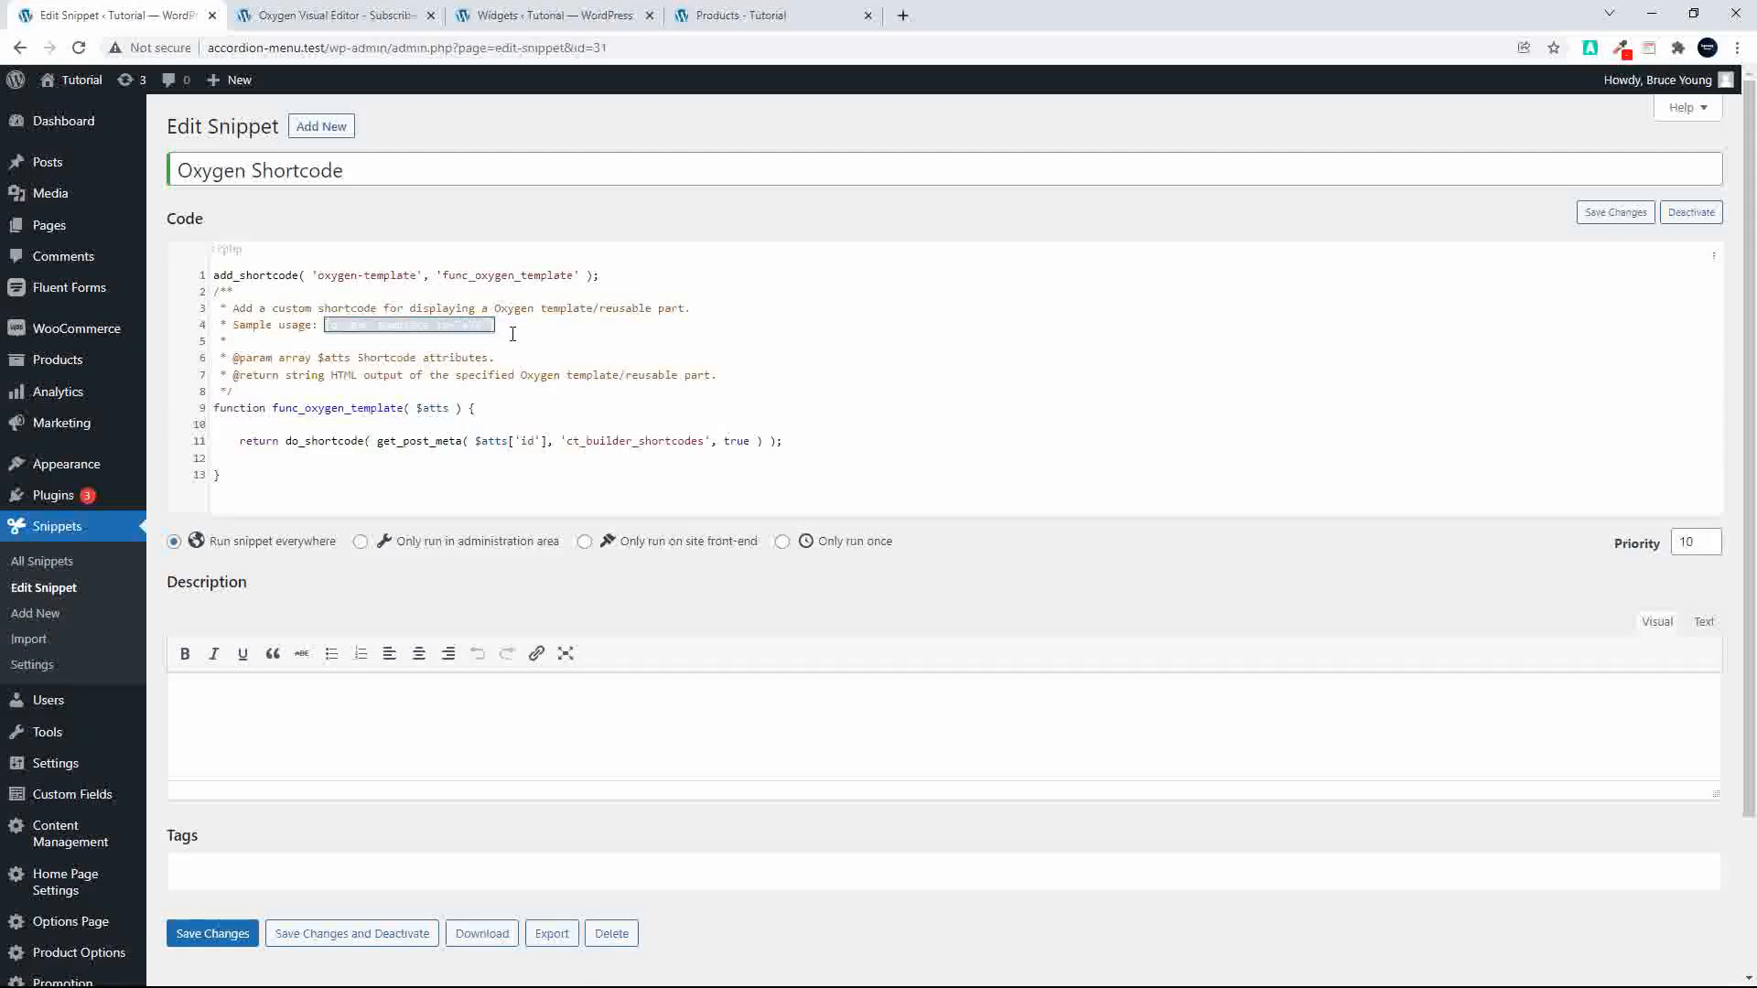
left_click(472, 326)
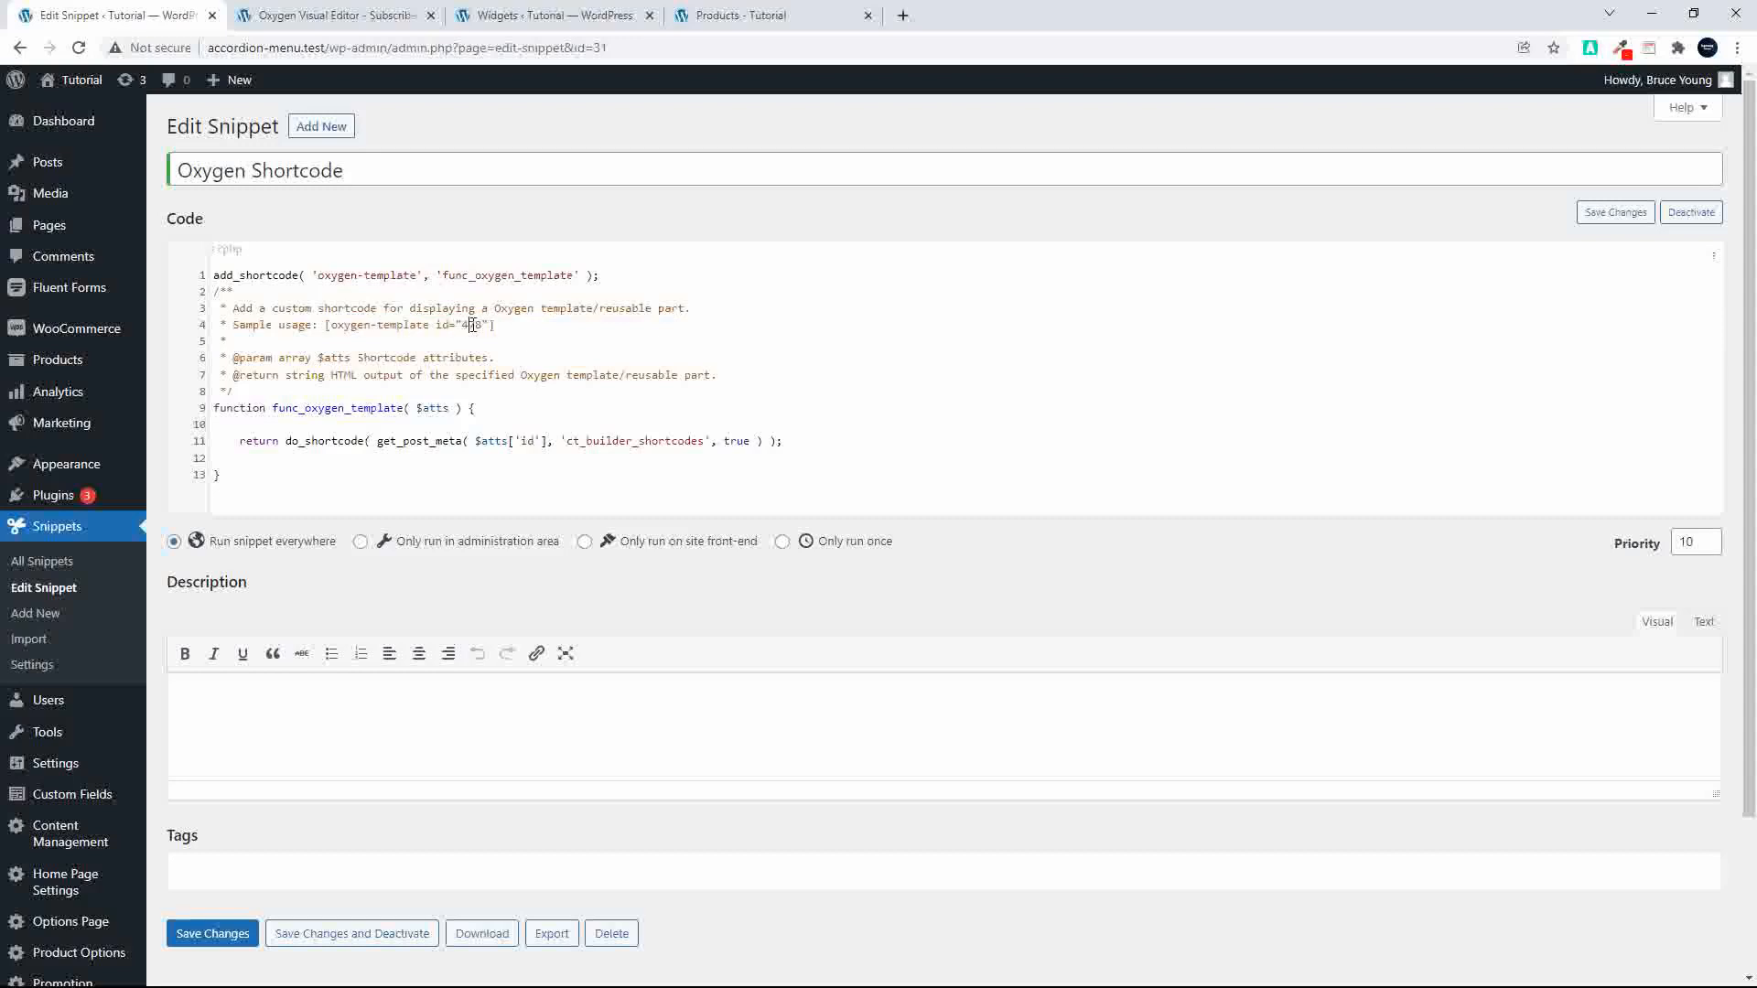
left_click_drag(462, 327, 478, 329)
type("478")
Step: Show the Subscribe Widget's element structure in the Oxygen editor and inspect its Div, Text and Shortcode elements
left_click(369, 18)
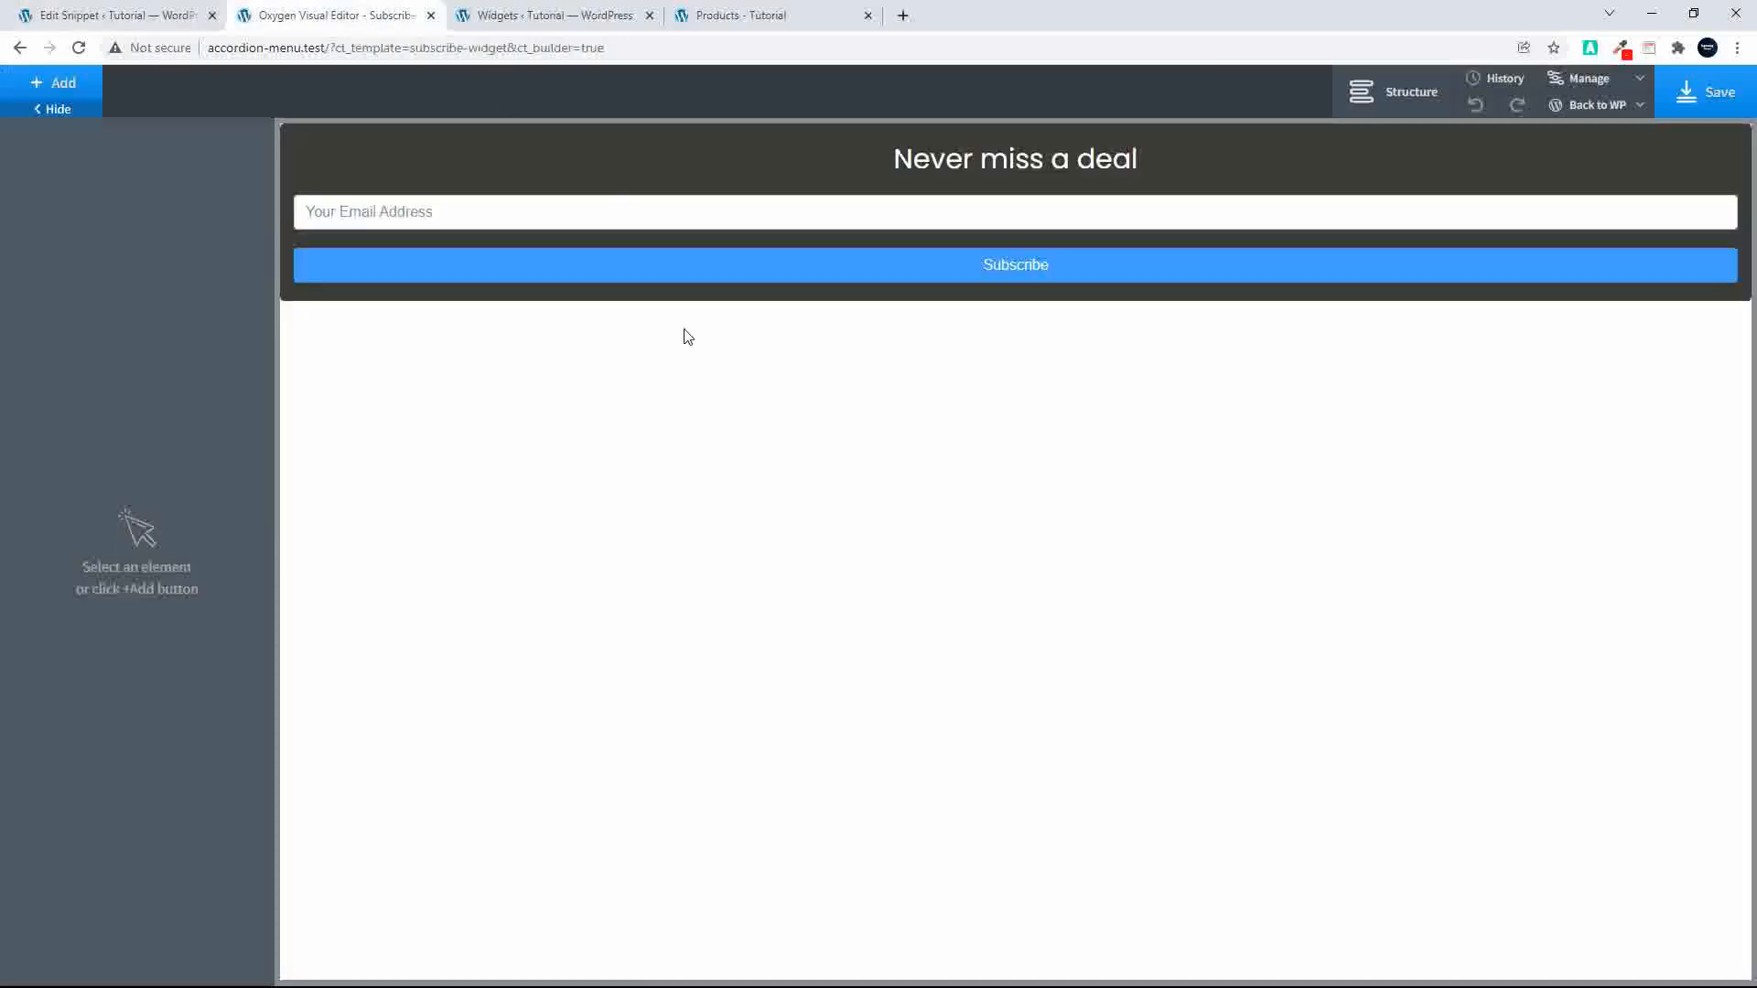
left_click(1398, 102)
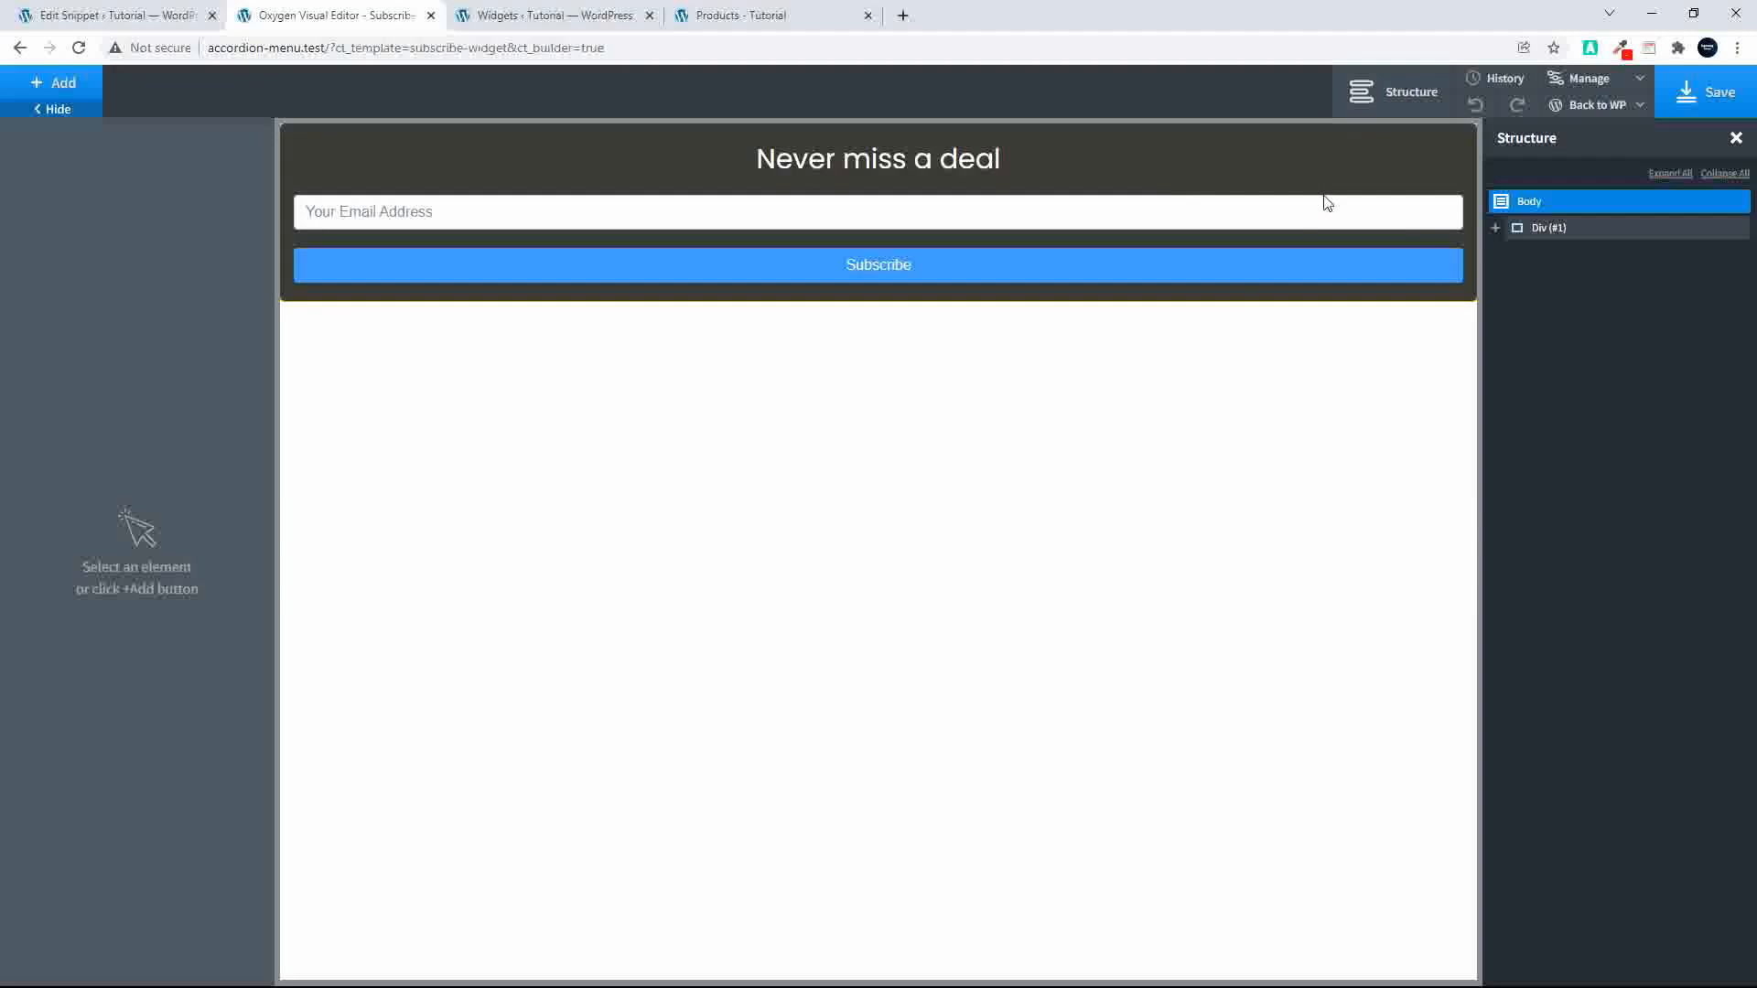
left_click(1495, 228)
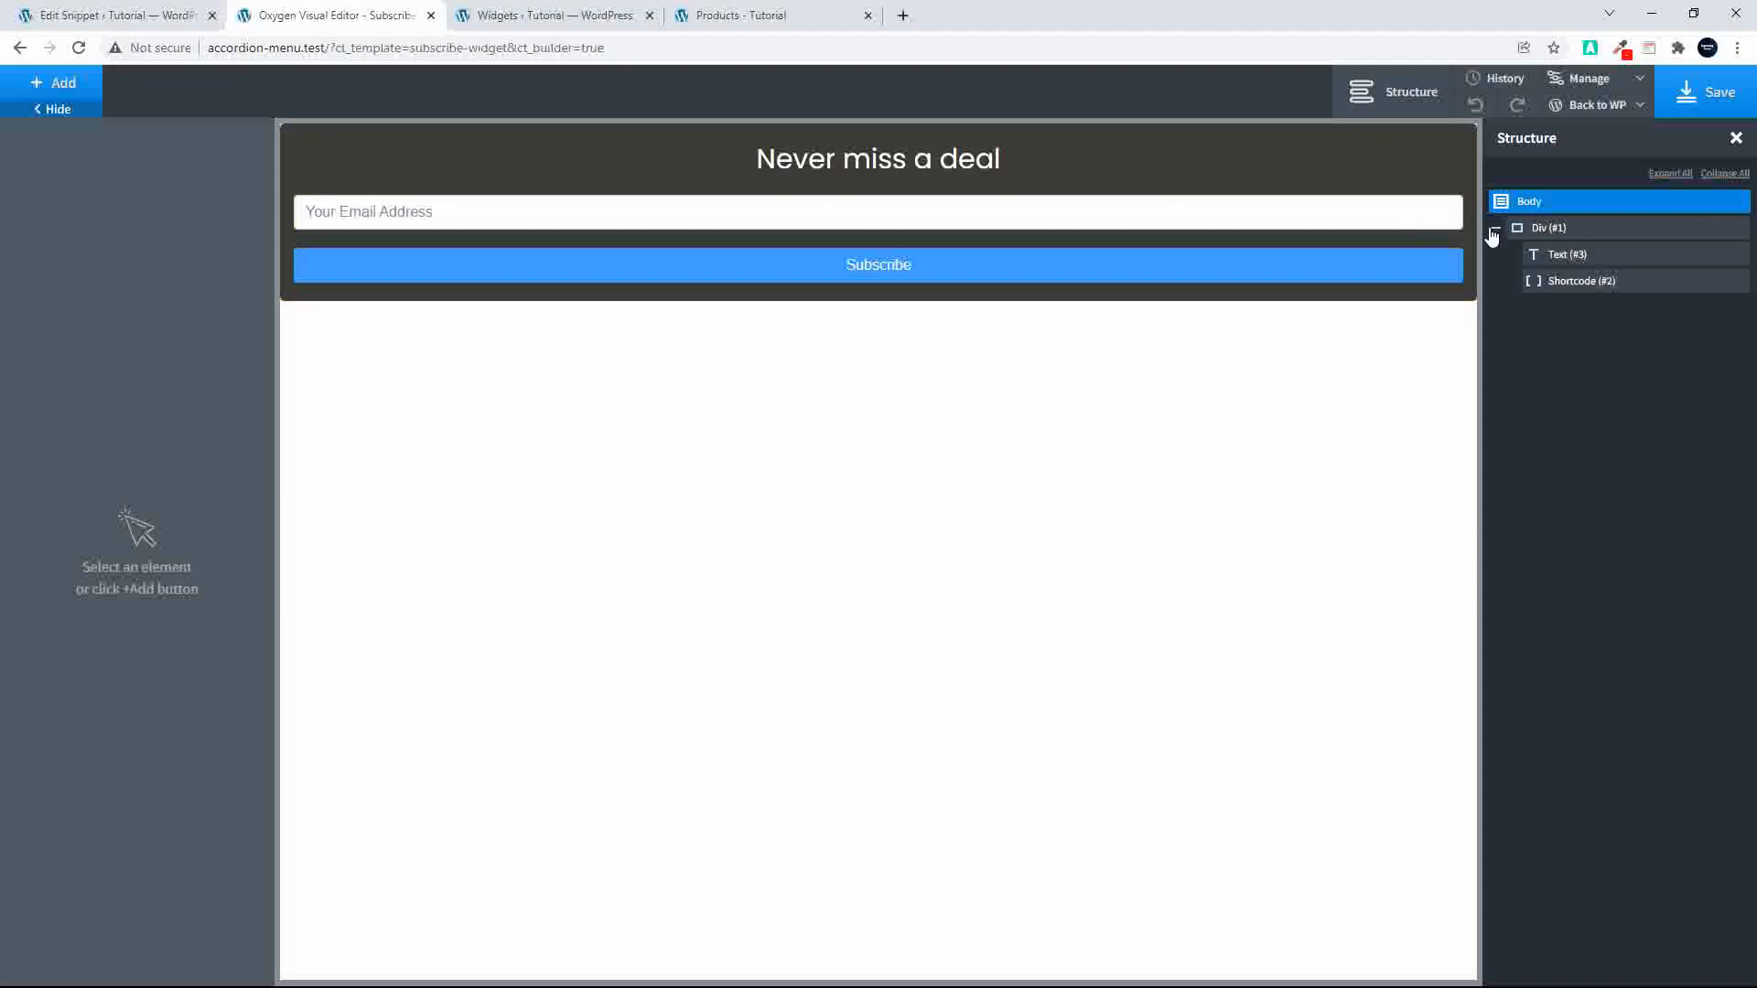
left_click(1553, 227)
left_click(1556, 255)
left_click(1566, 280)
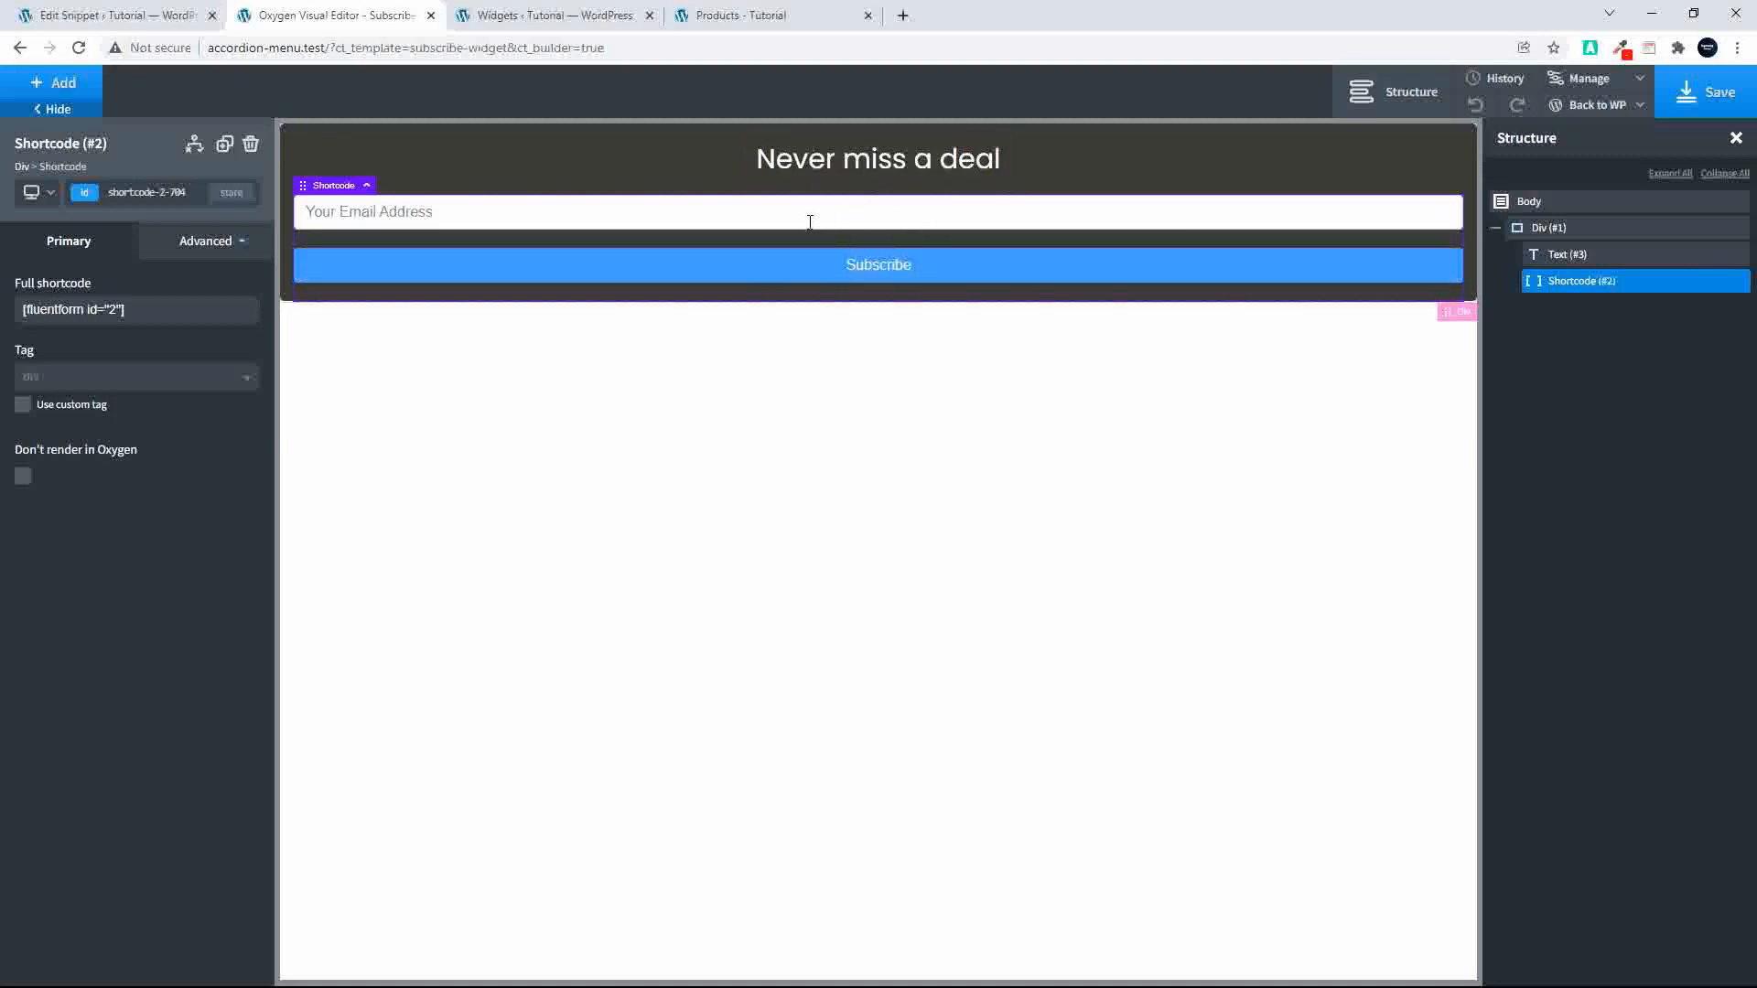
Step: Set the background color of the signup form's Div to atomic - Secondary and save the Subscribe Widget
left_click(386, 159)
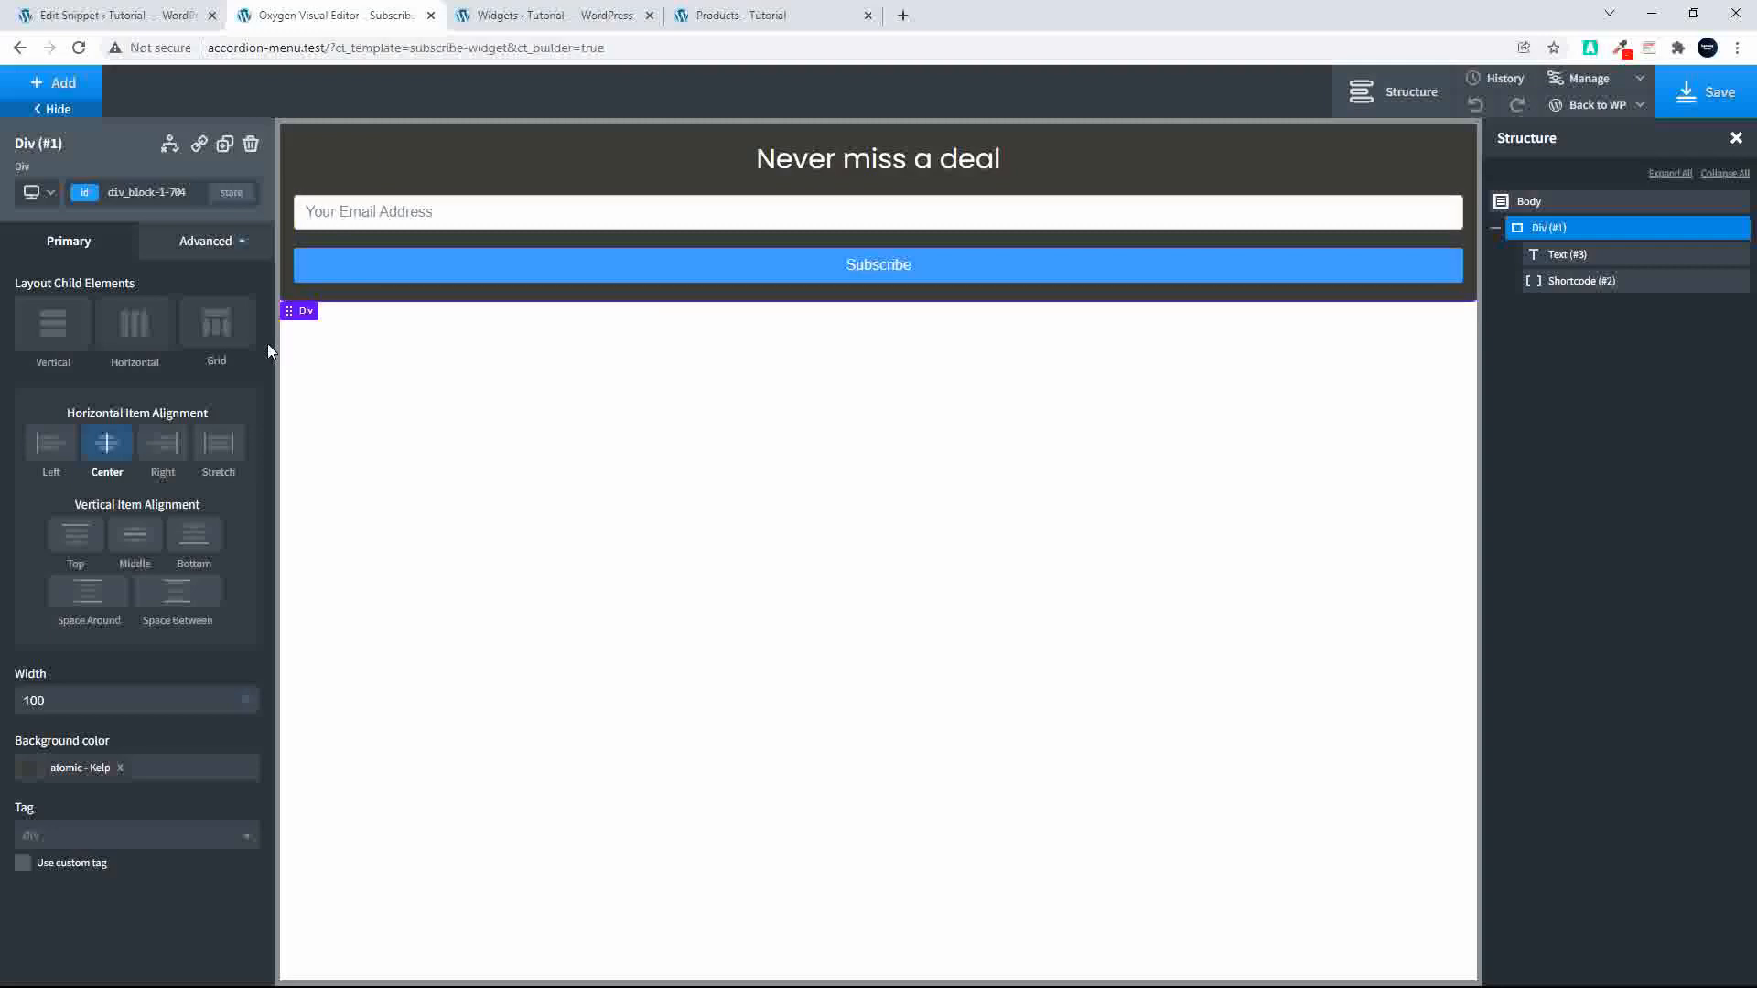
left_click(28, 774)
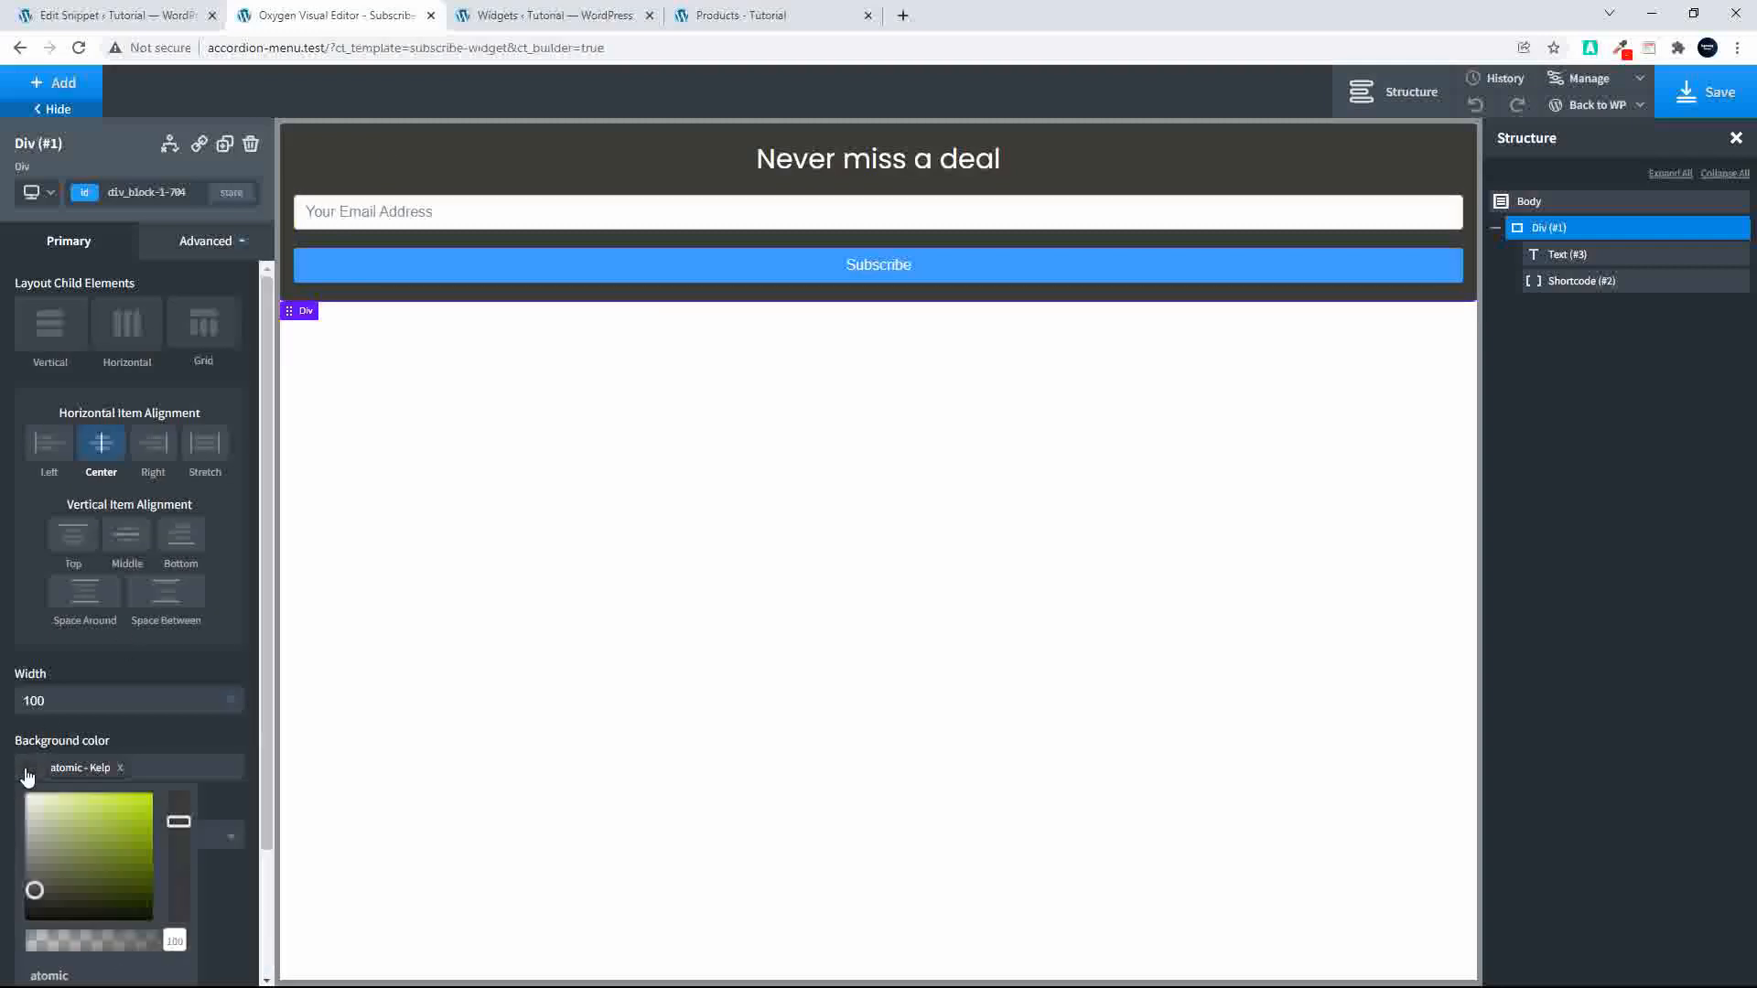
scroll(135, 782, "down", 3)
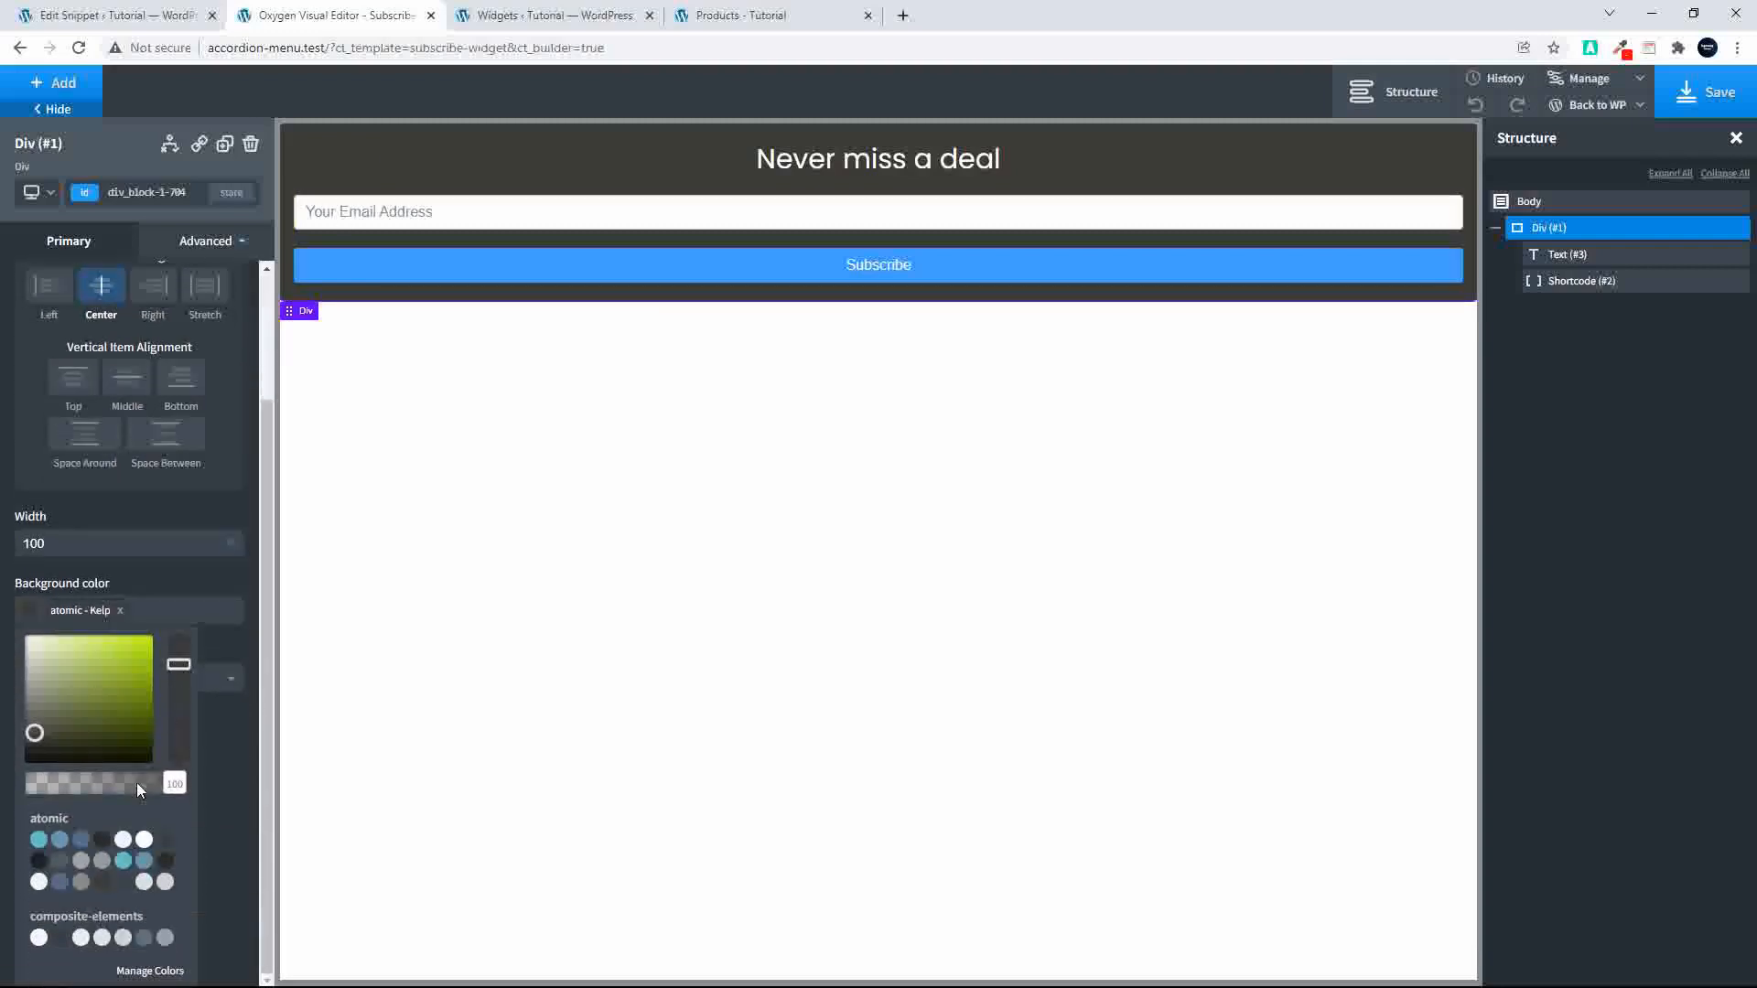
left_click(81, 840)
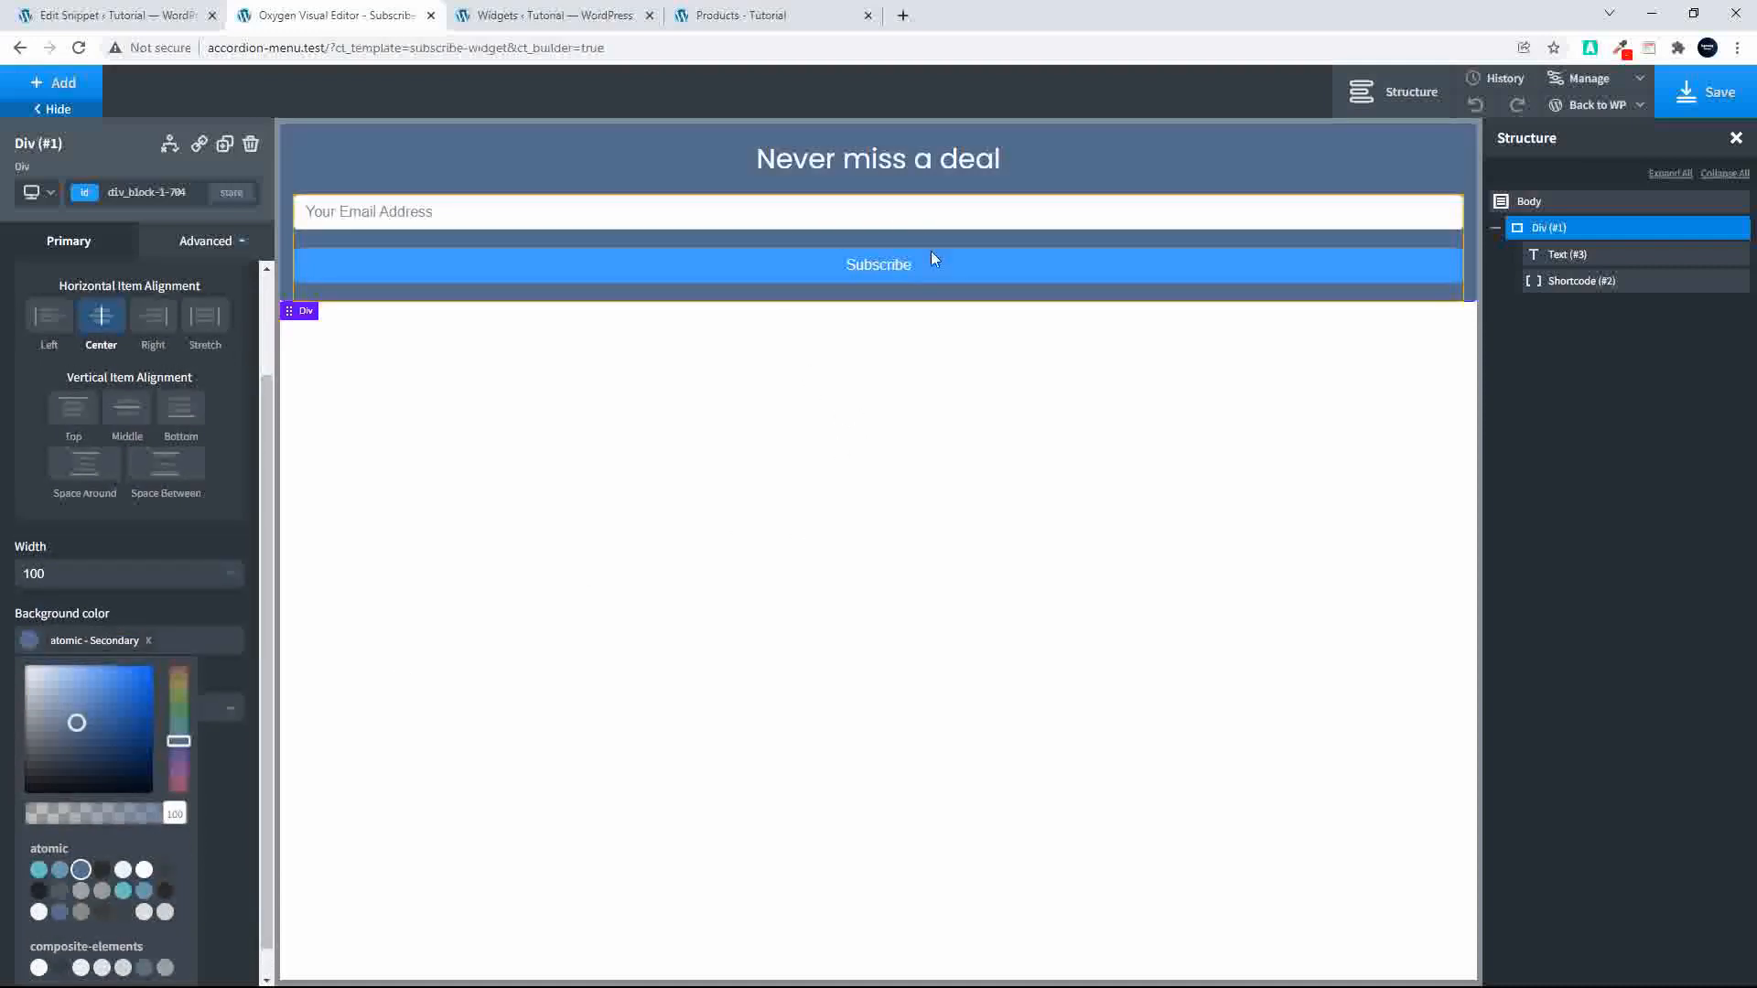
left_click(1707, 91)
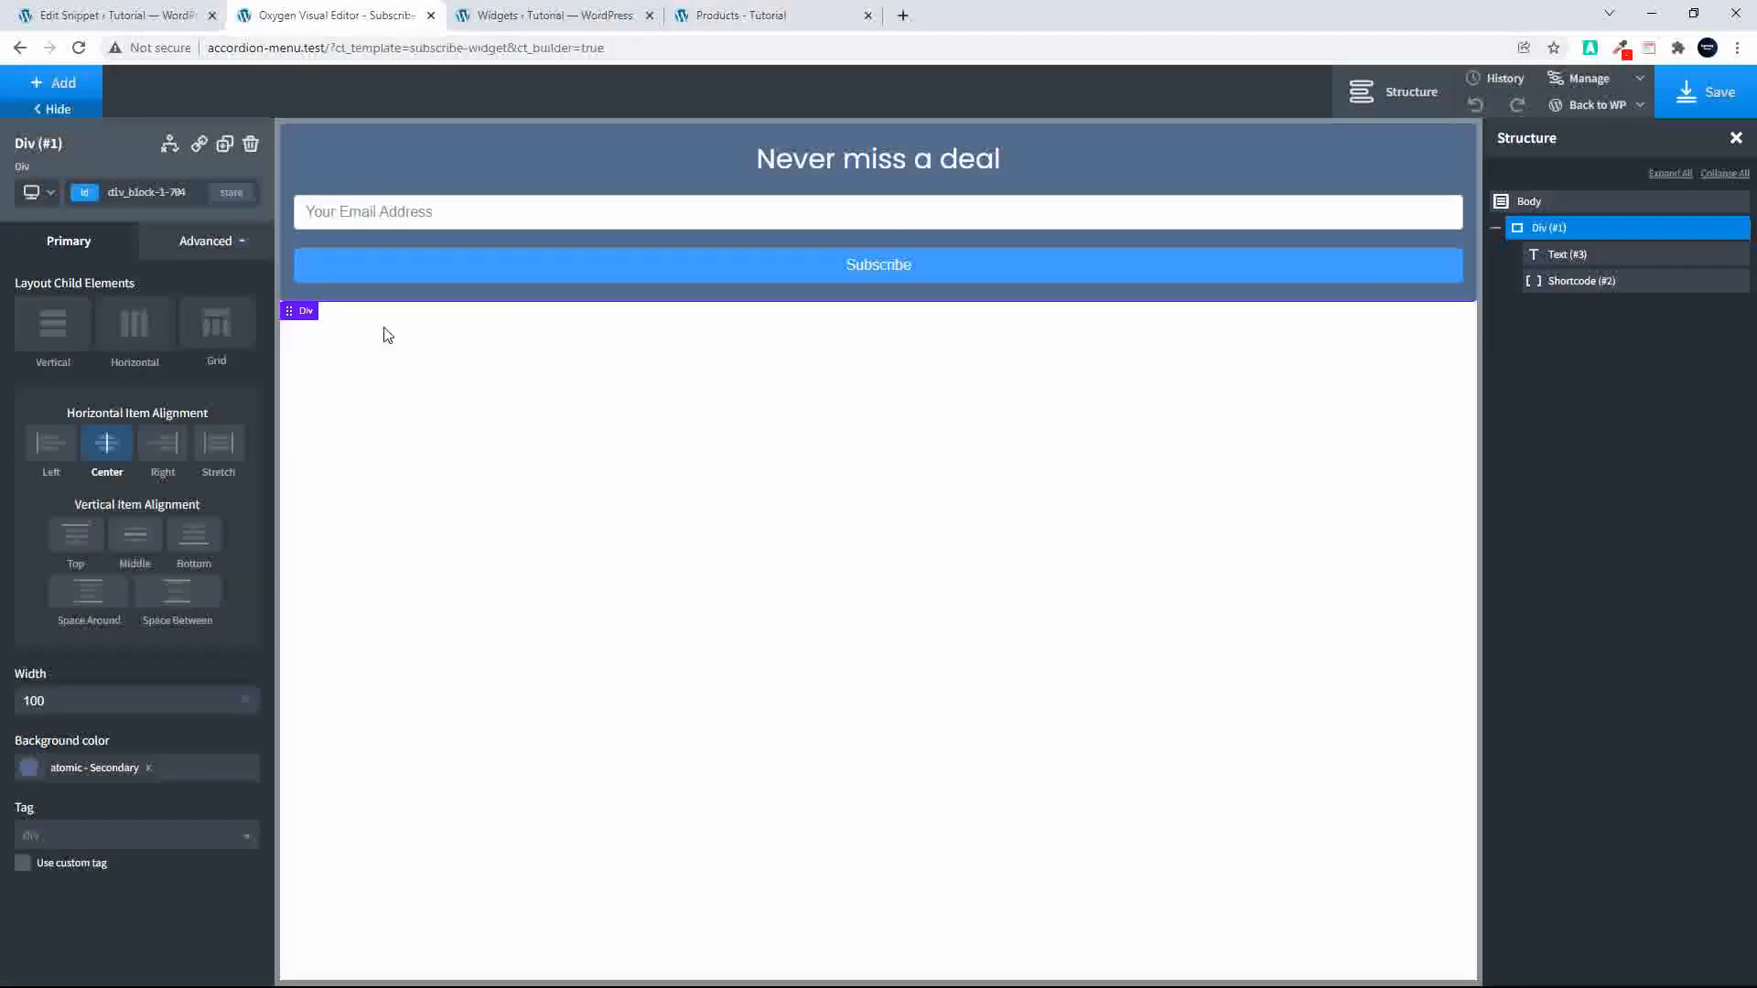
Step: Inspect the Text element's settings and the Shortcode element's Size & Spacing settings
left_click(1557, 255)
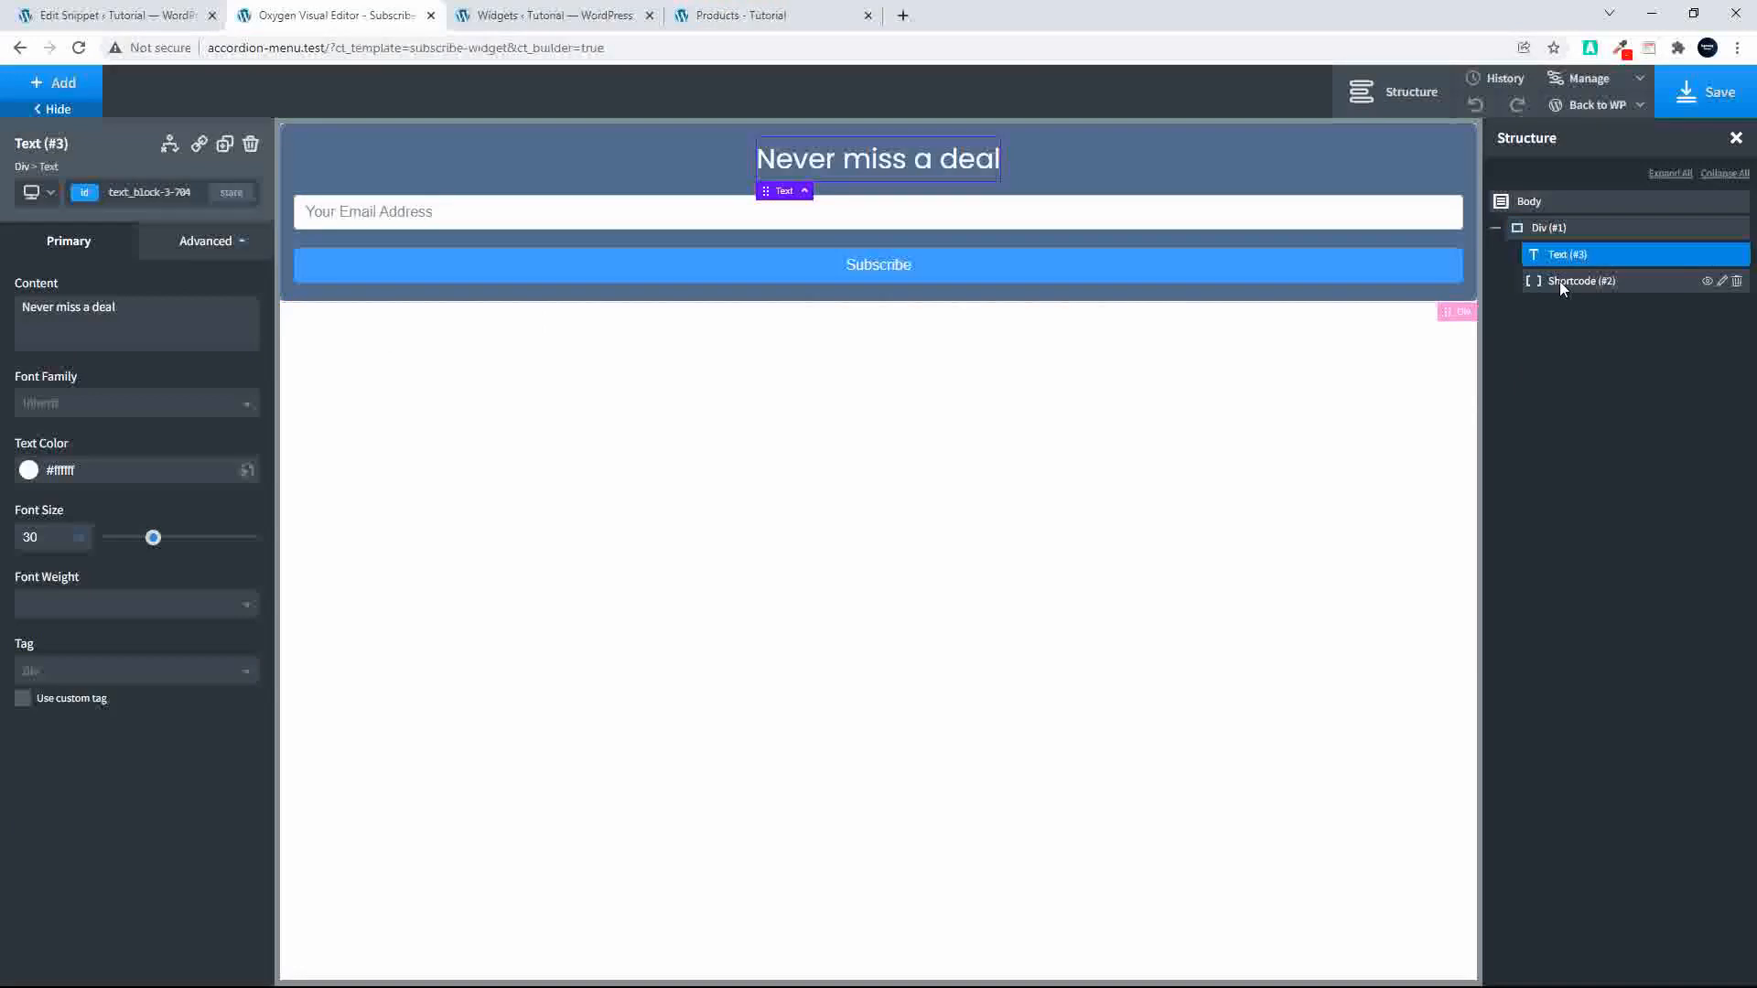
left_click(1559, 282)
left_click(190, 245)
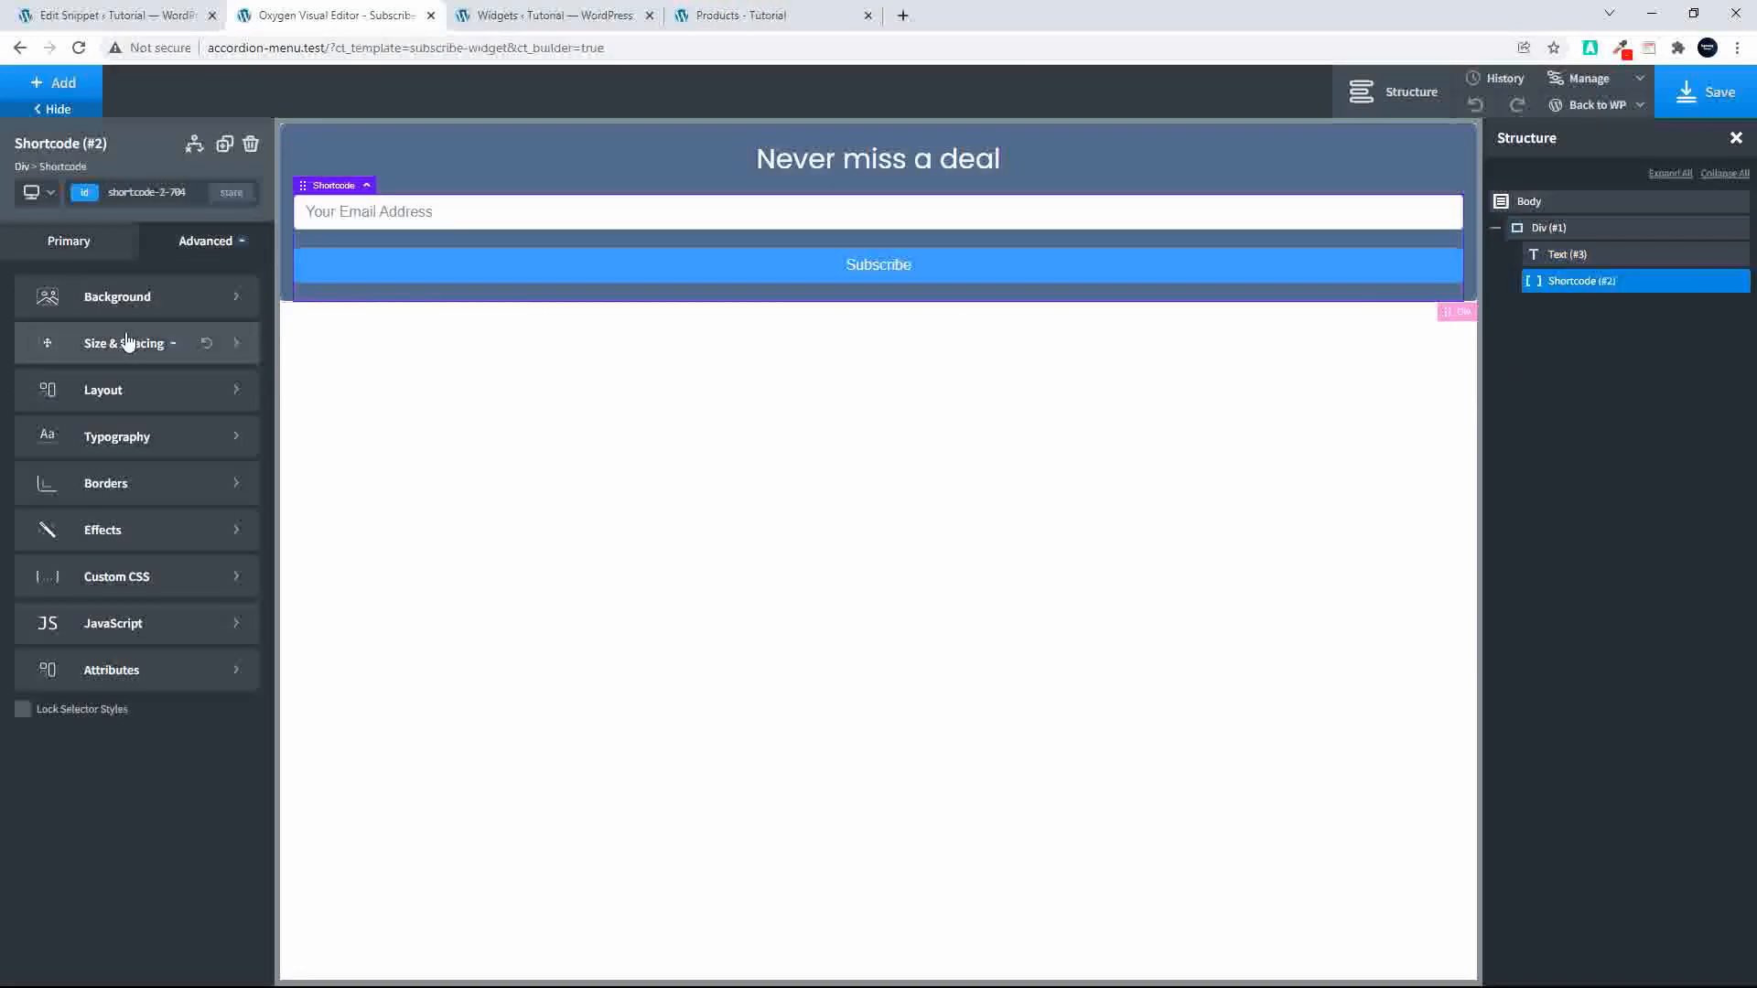
left_click(137, 343)
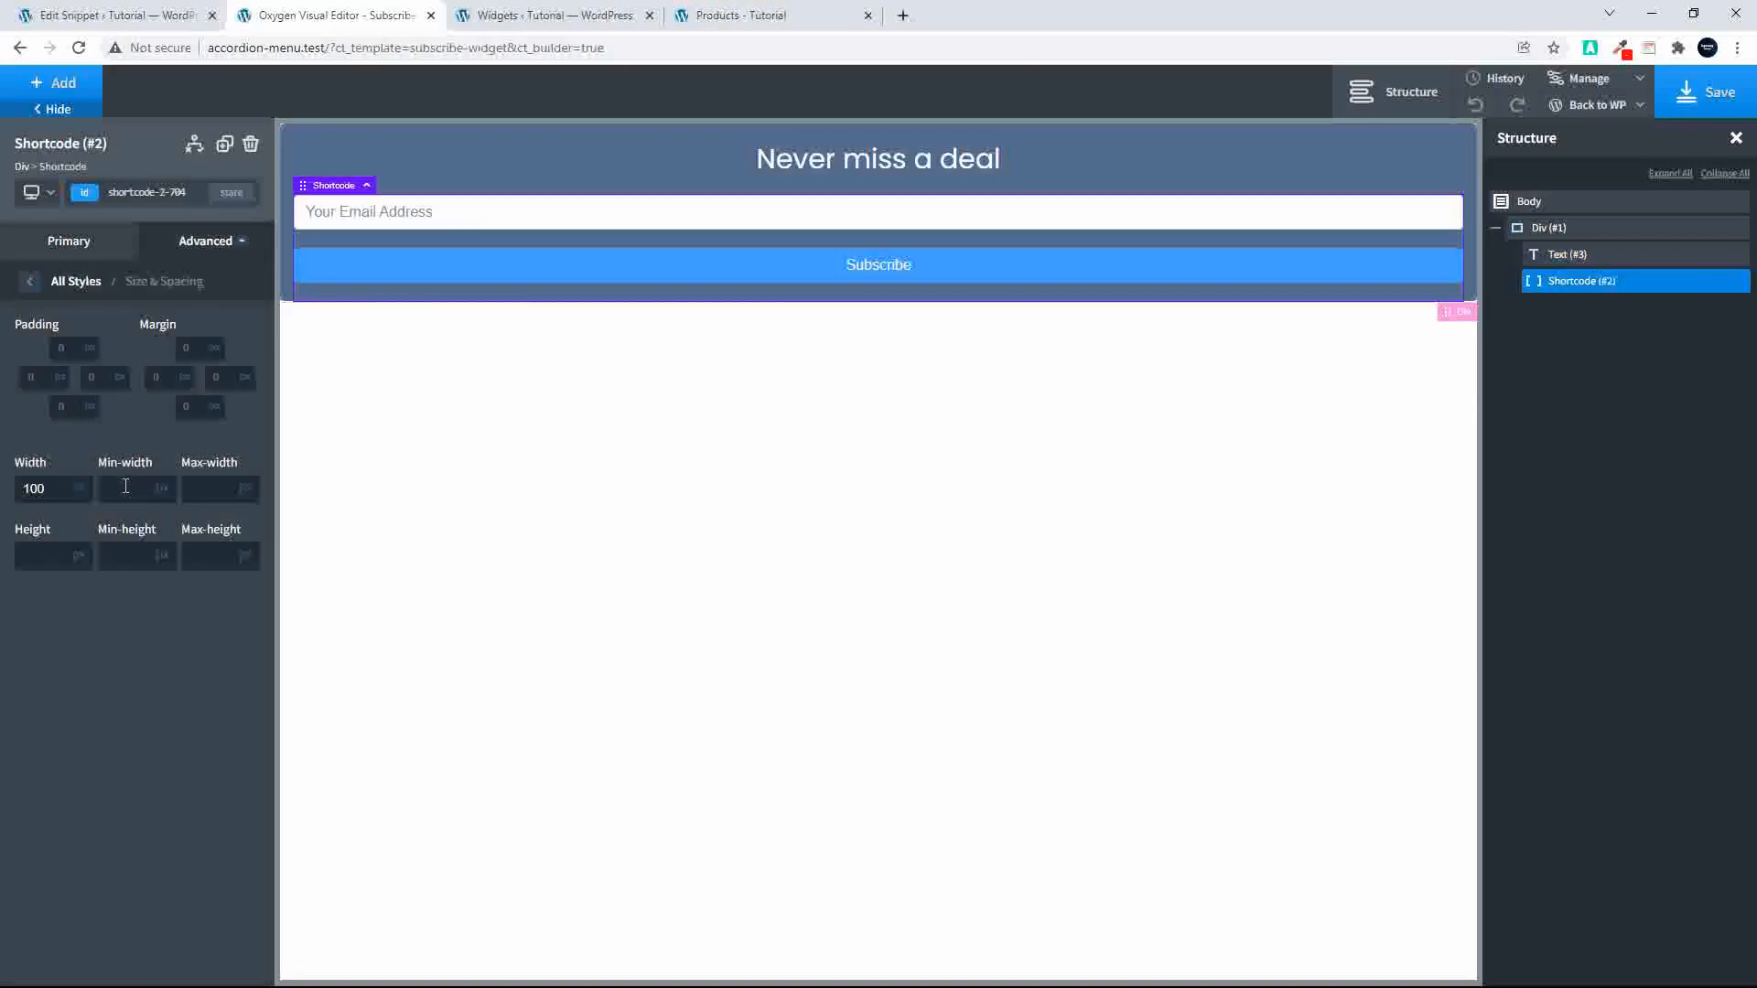
Step: Reload the shop page and check the signup form's background color in the footer and the product sidebar
left_click(725, 15)
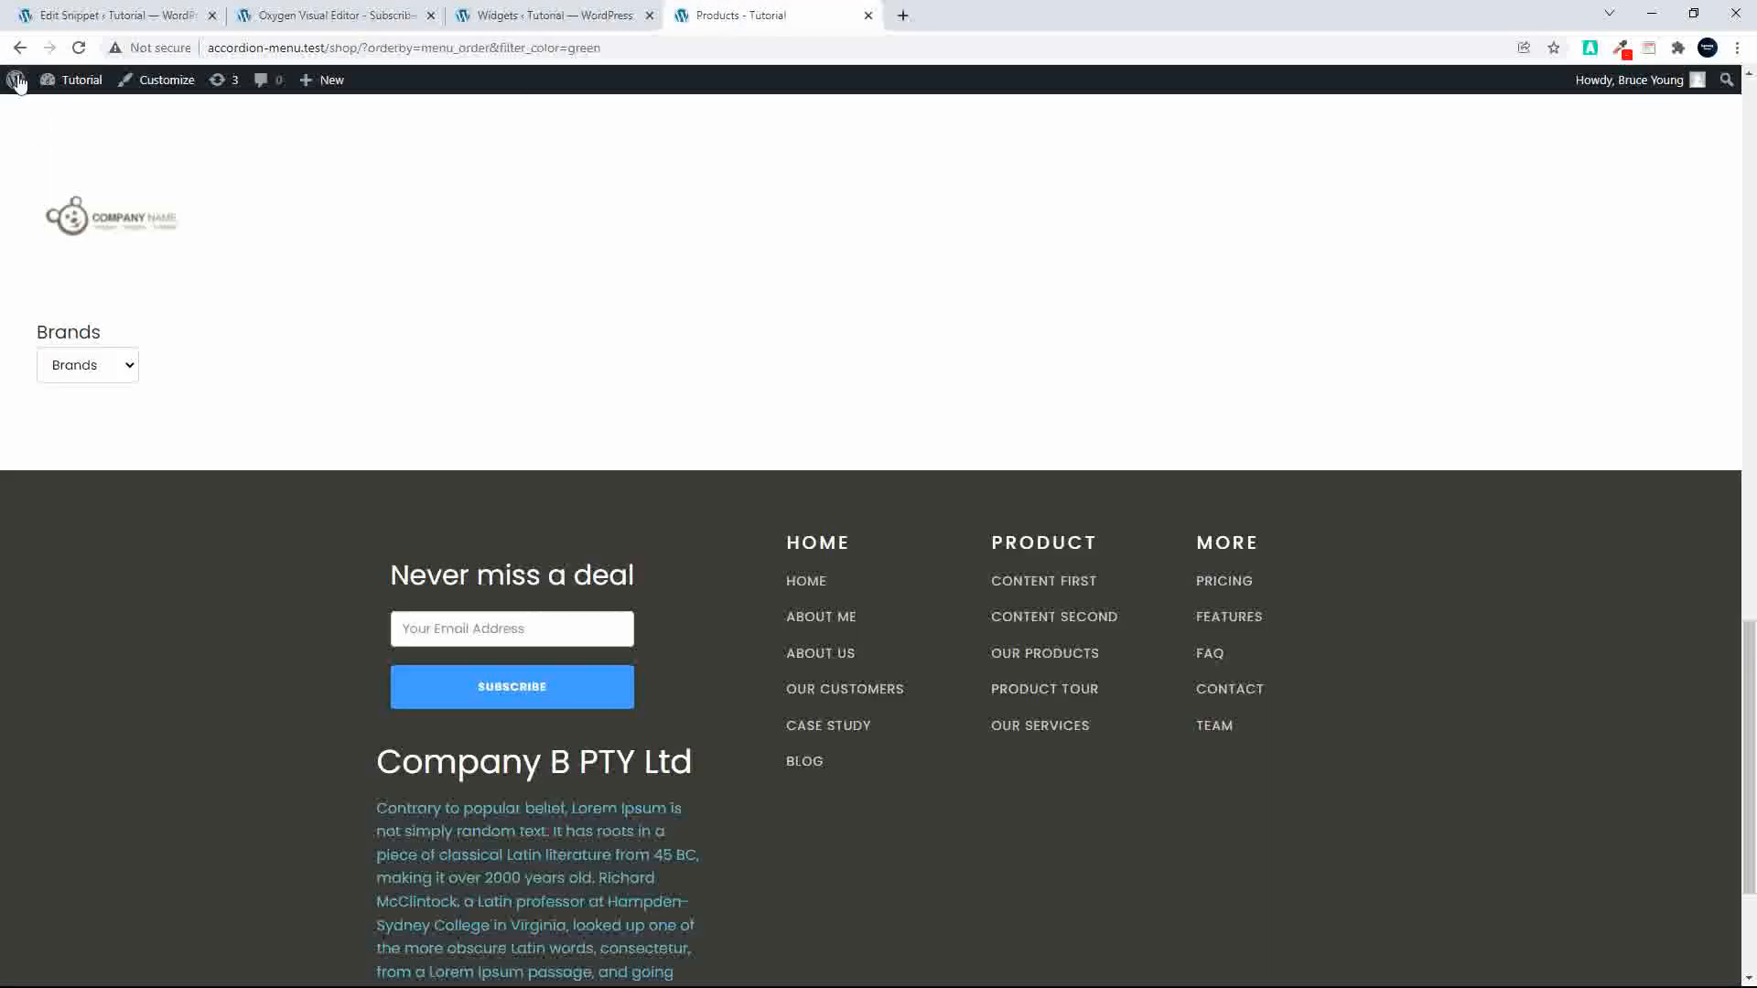
key("F5")
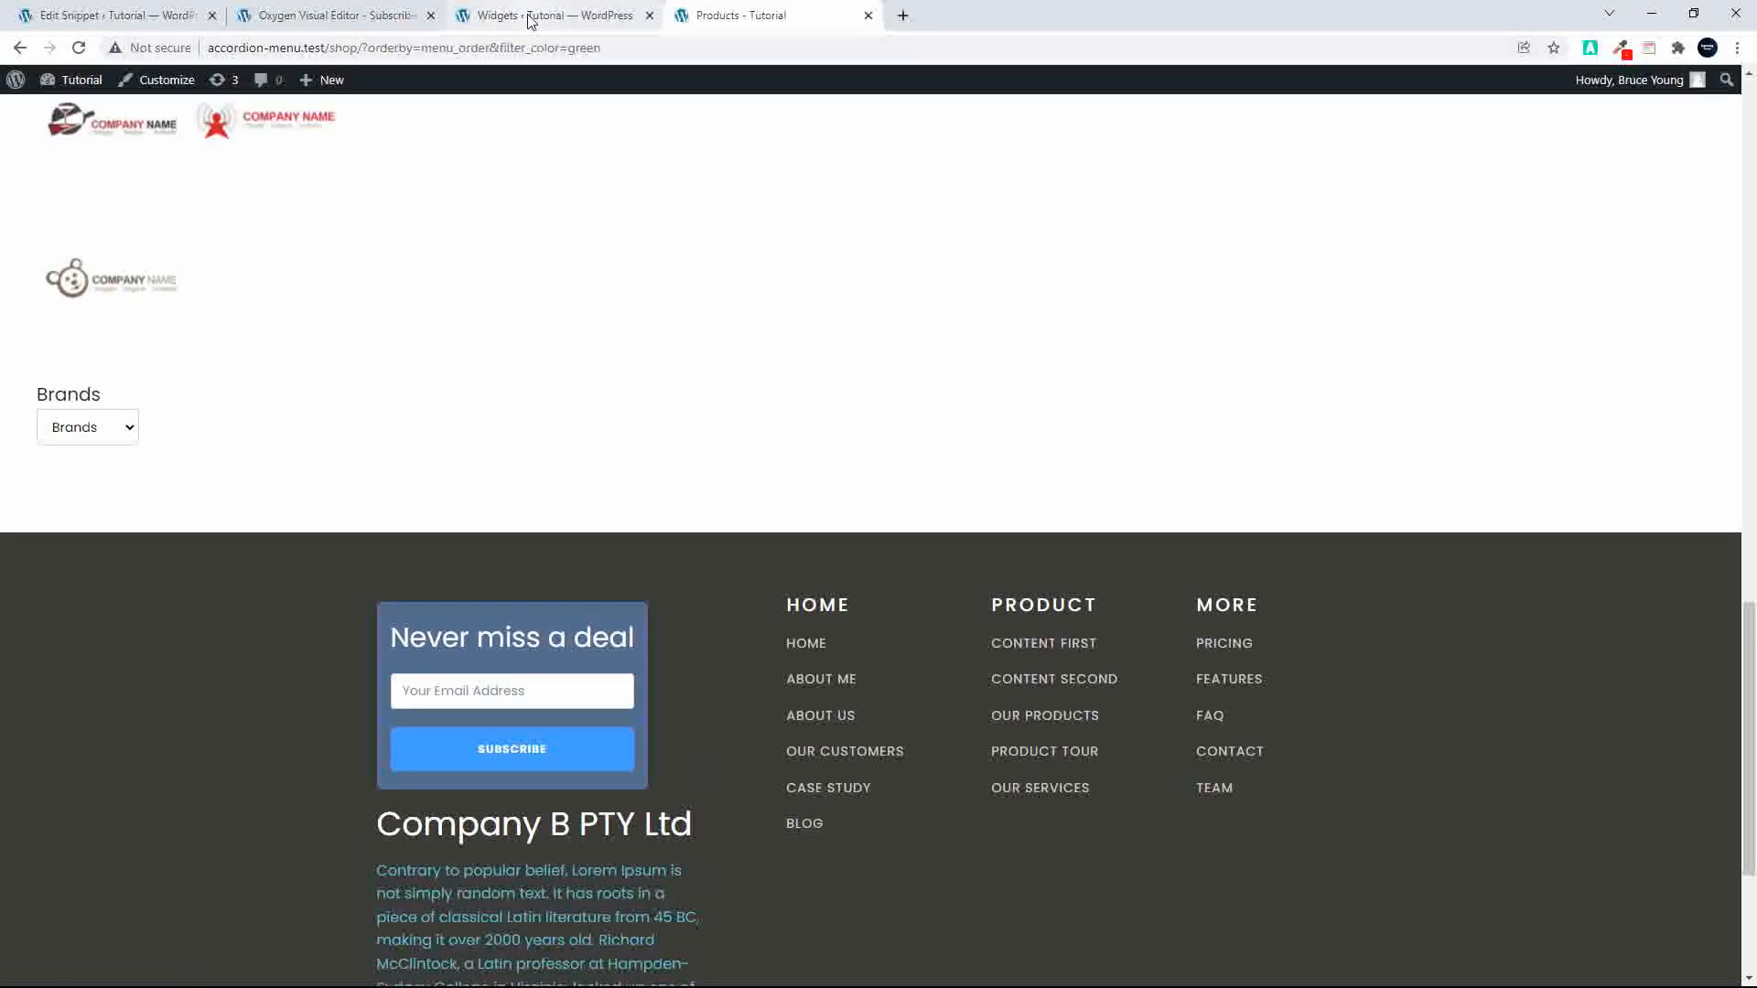
scroll(529, 596, "up", 10)
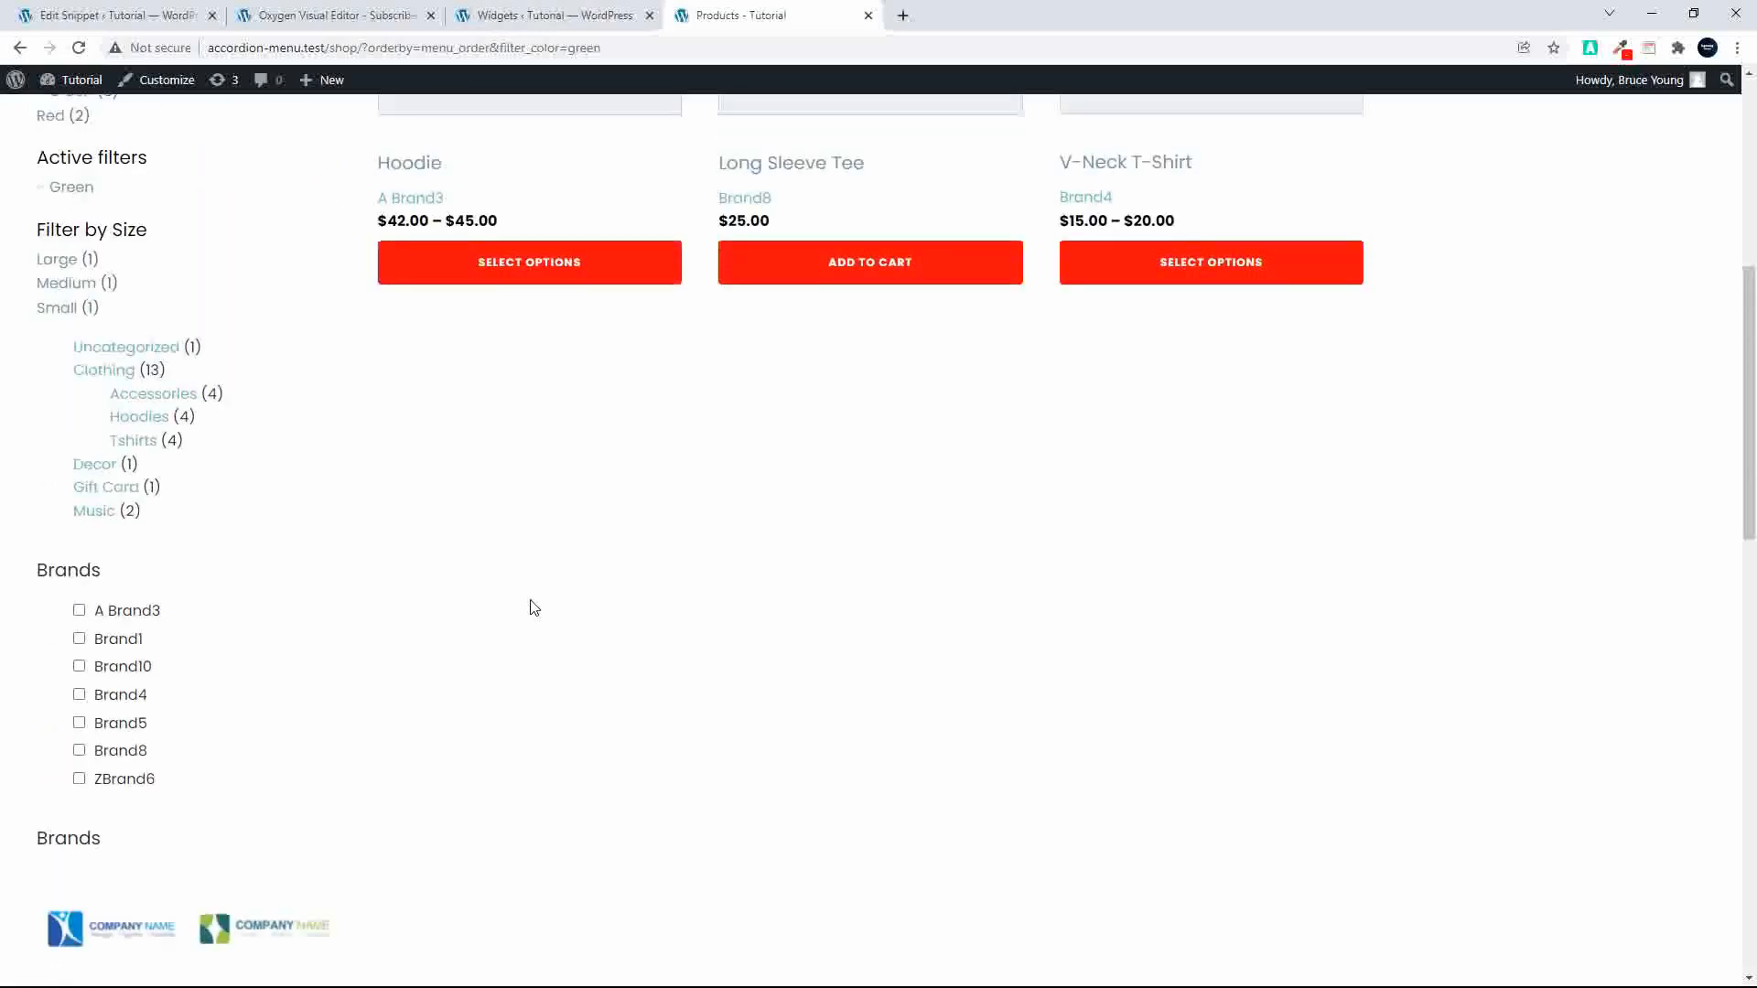
scroll(534, 607, "up", 7)
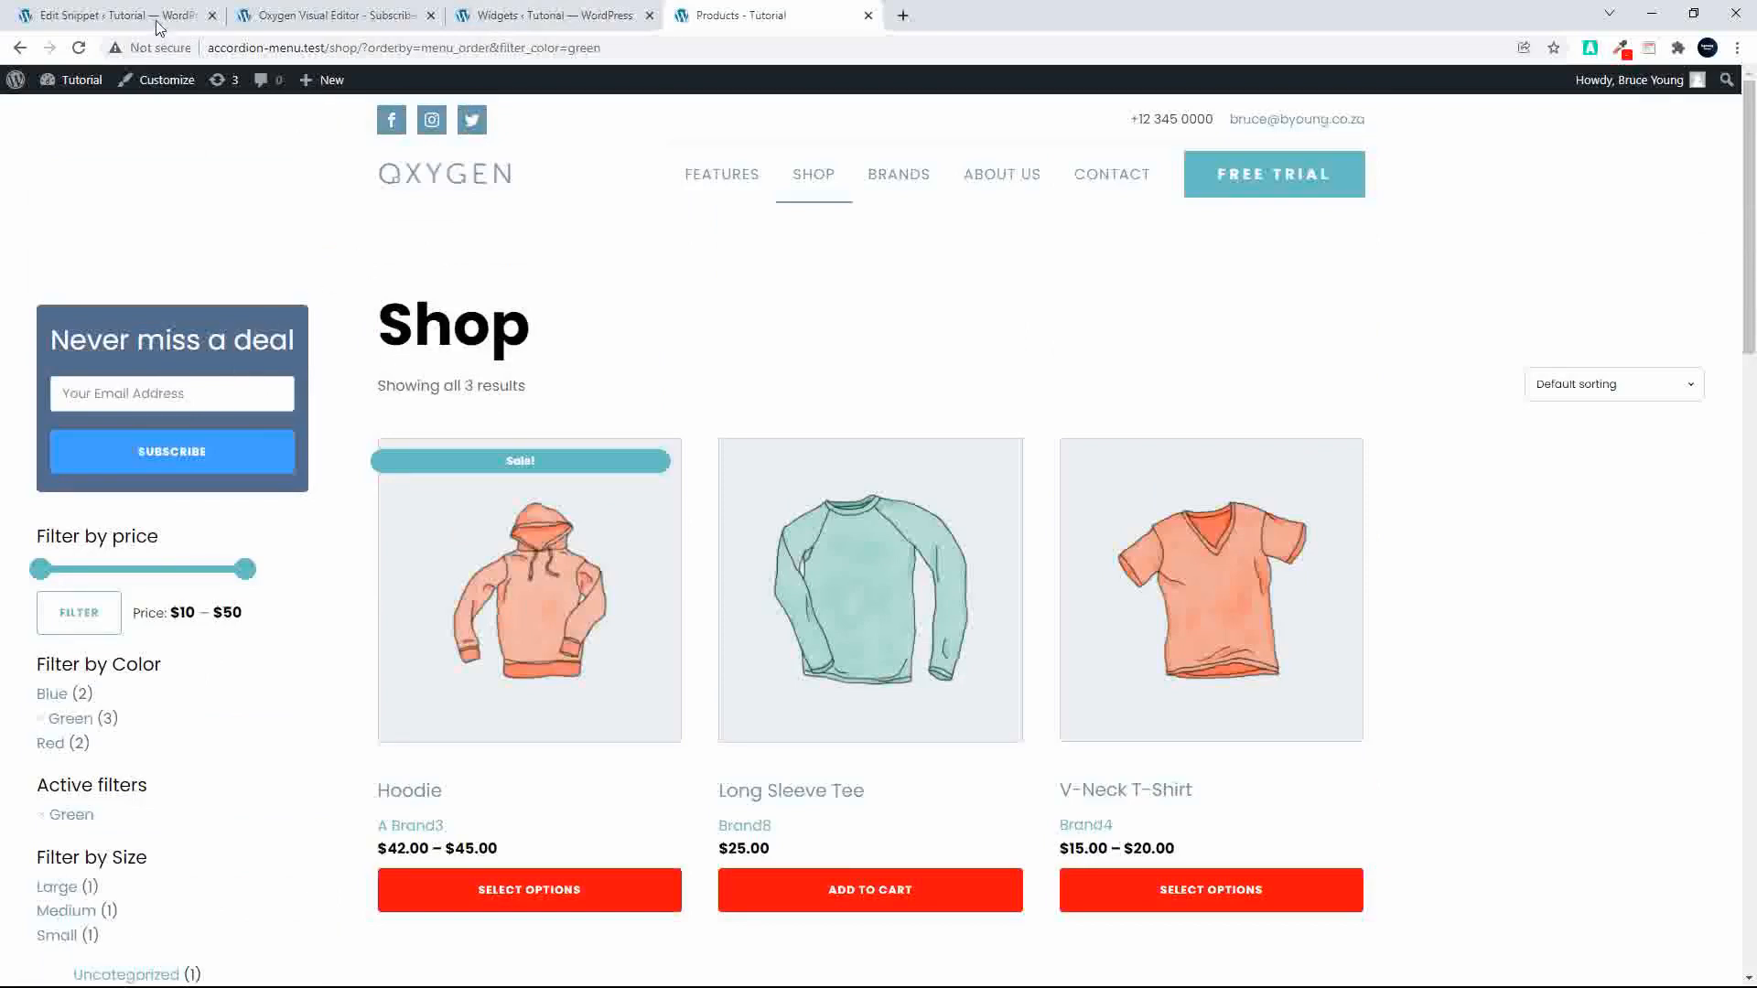
Step: Review the widget areas' shortcodes, the Subscribe Widget template and the full code of the Oxygen Shortcode snippet
left_click(453, 13)
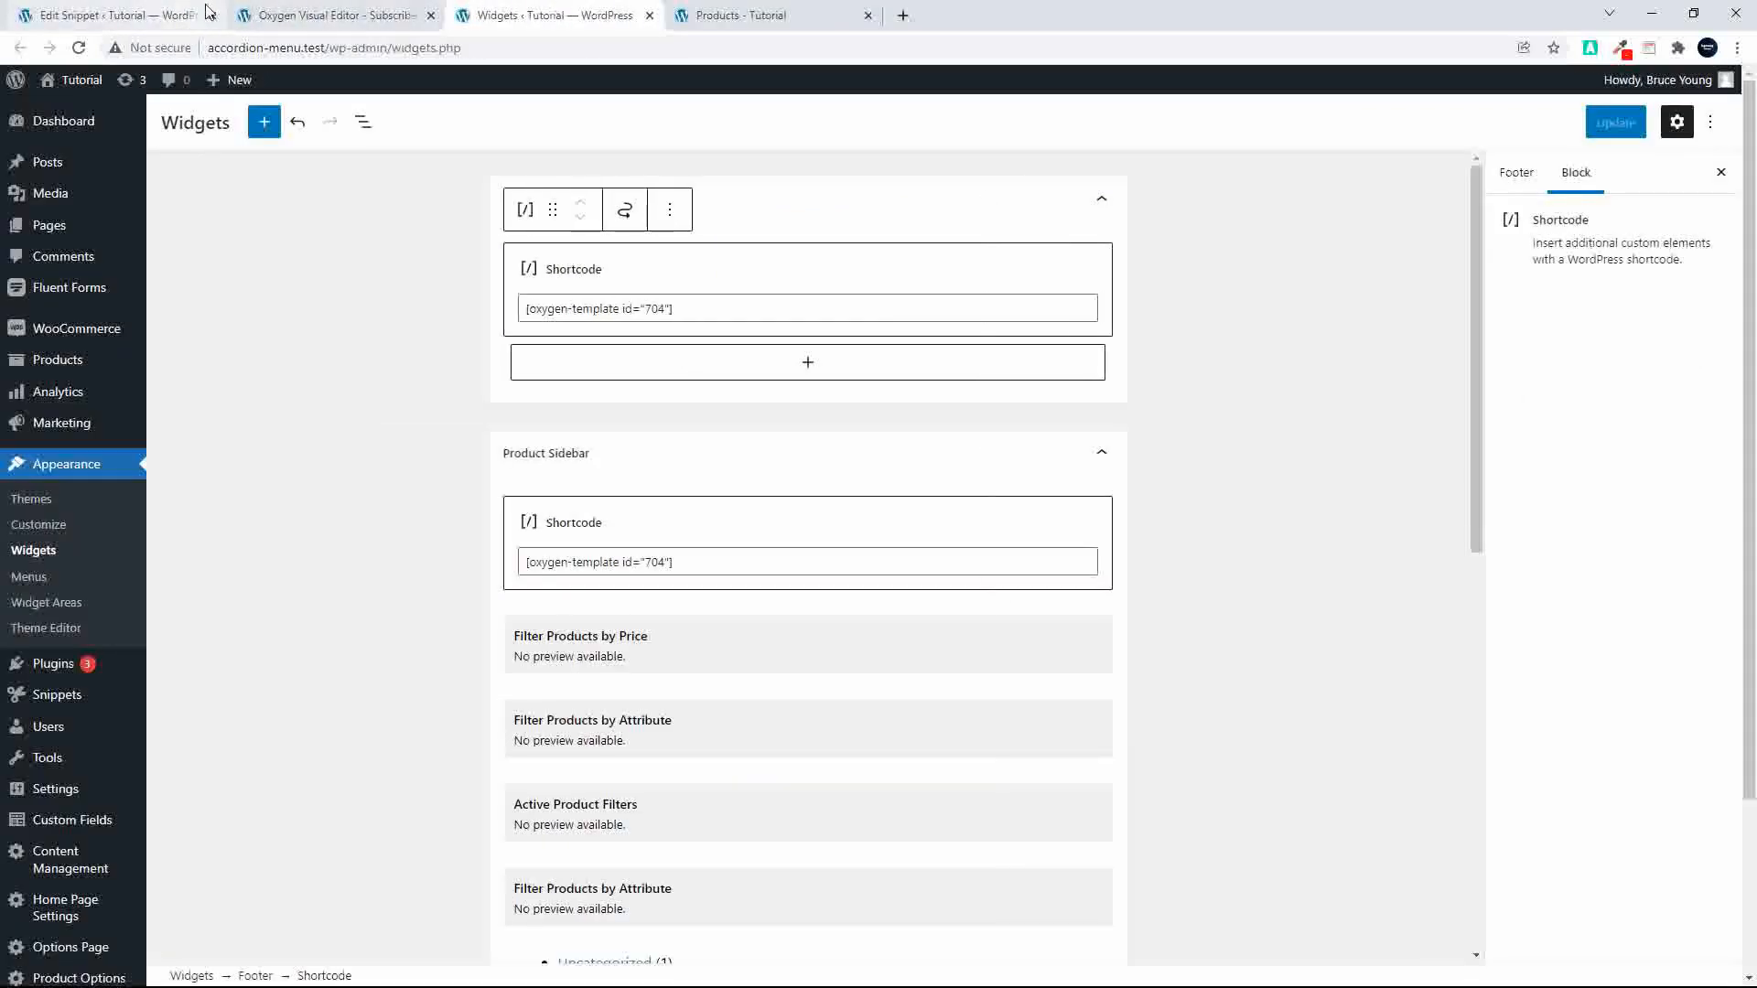
left_click(322, 14)
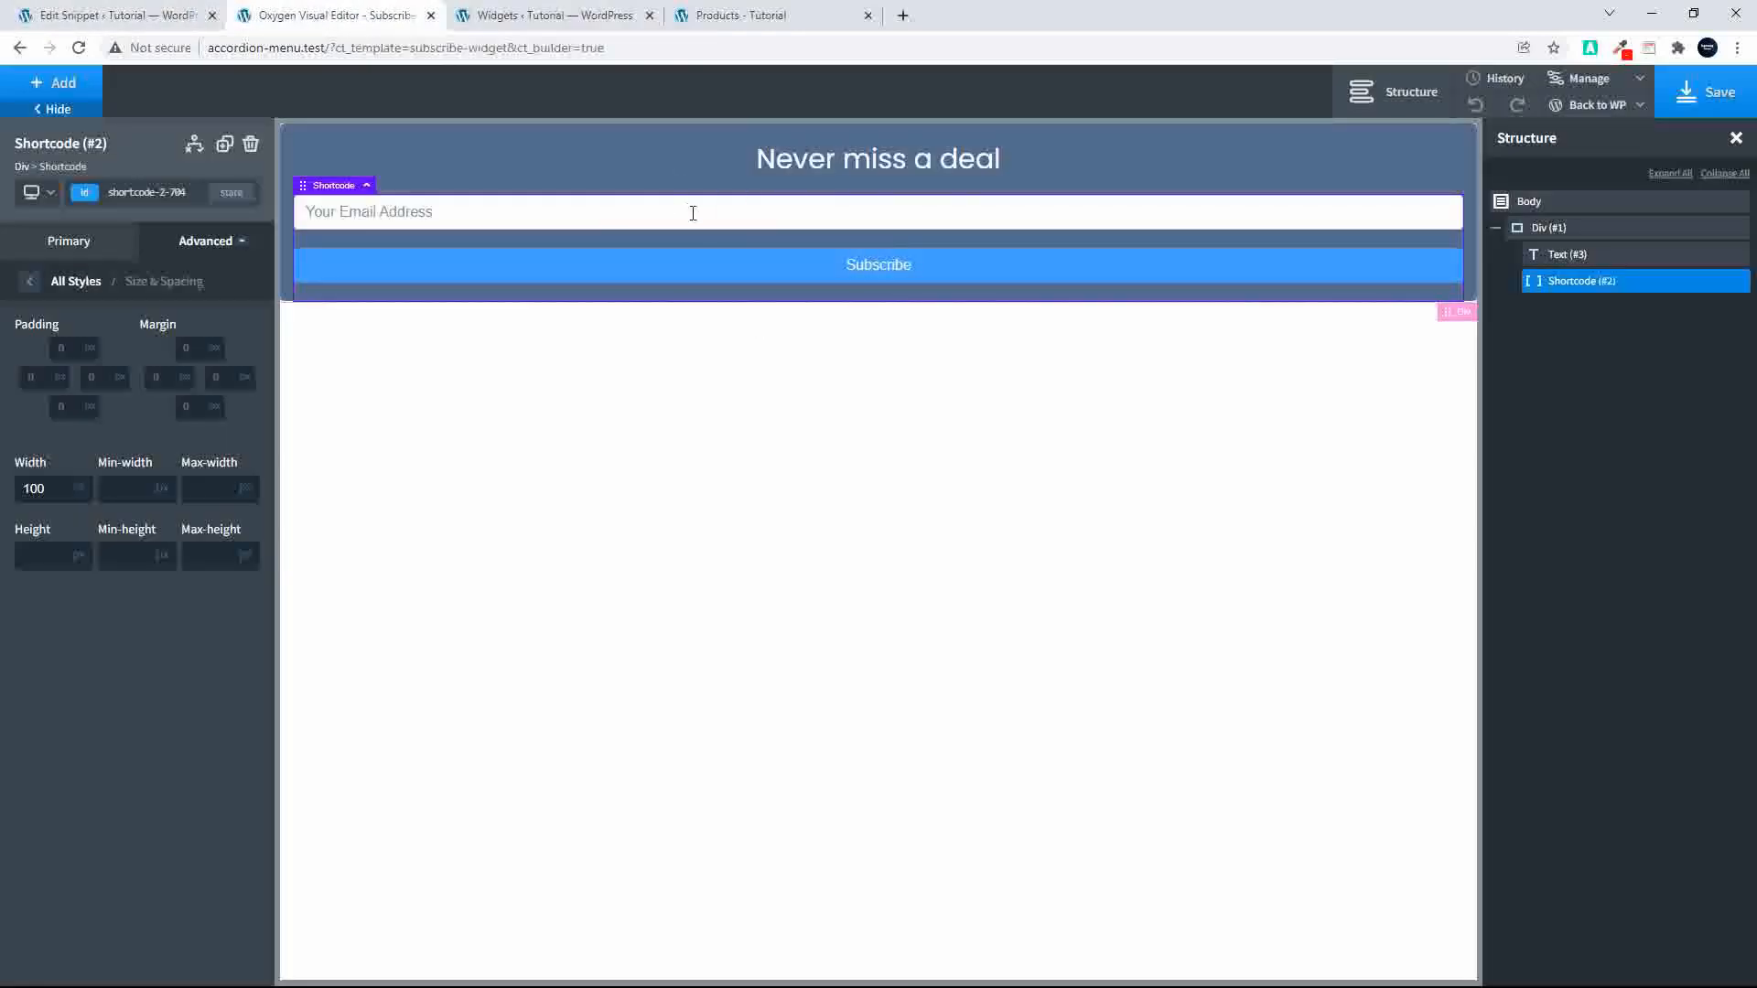
left_click(100, 16)
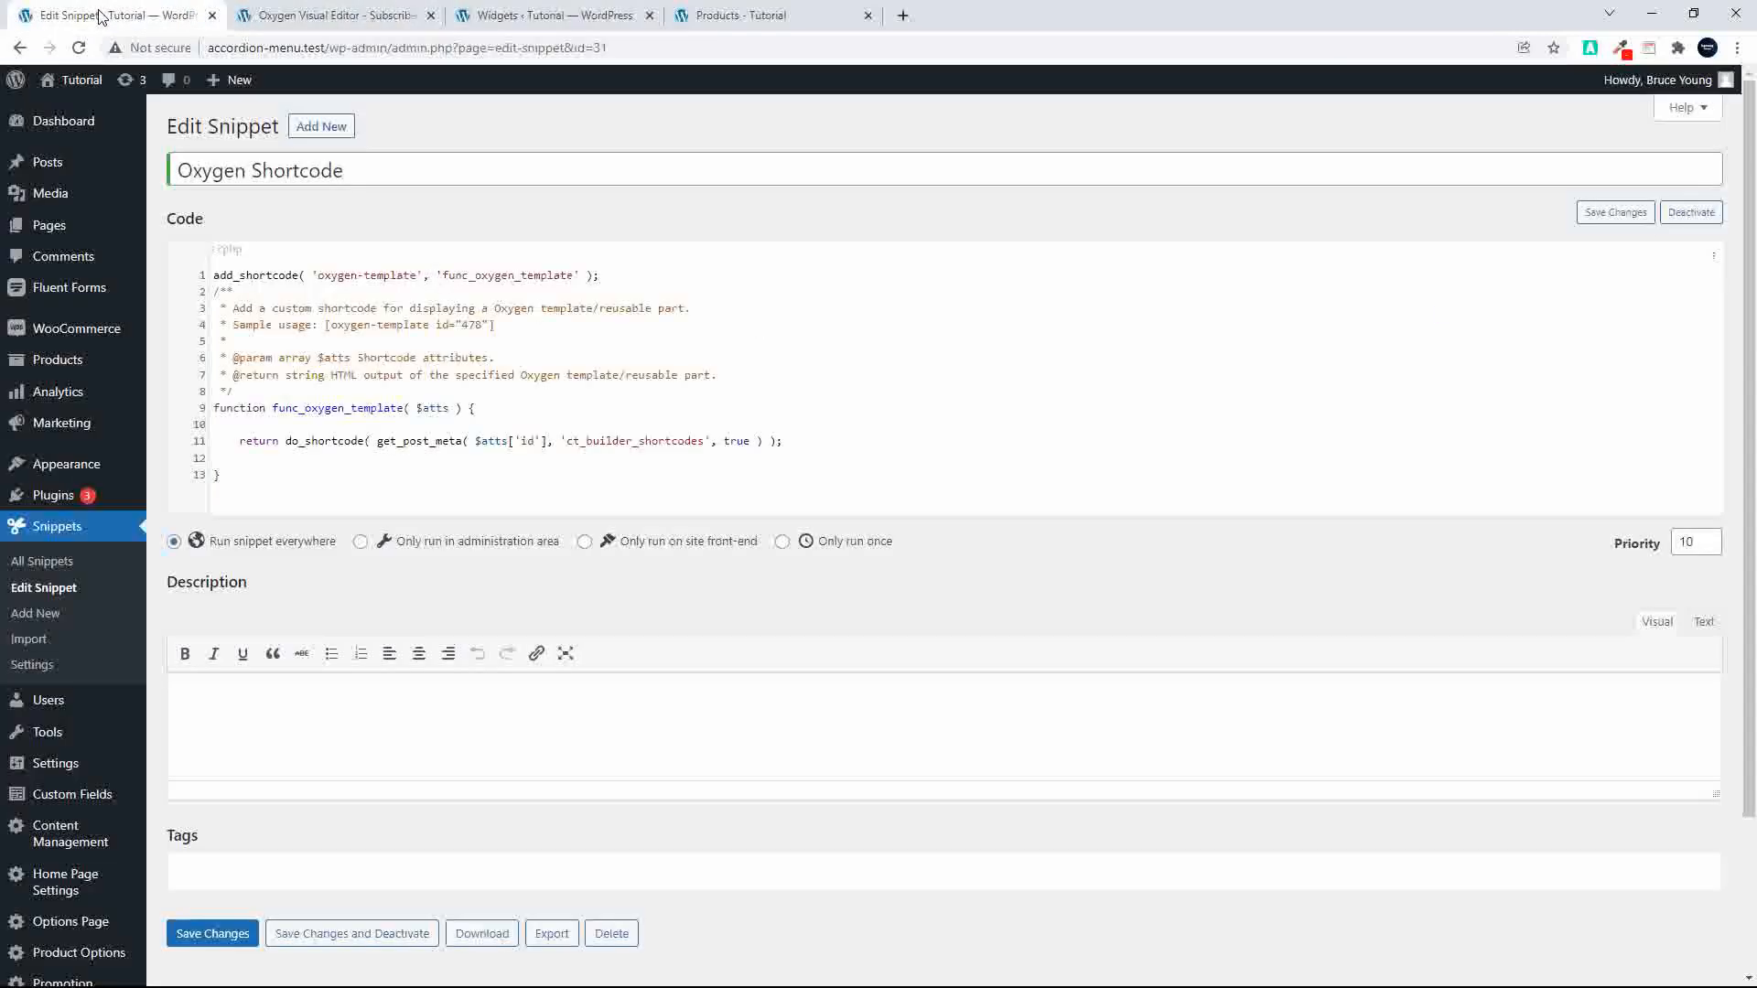
left_click_drag(213, 275, 384, 478)
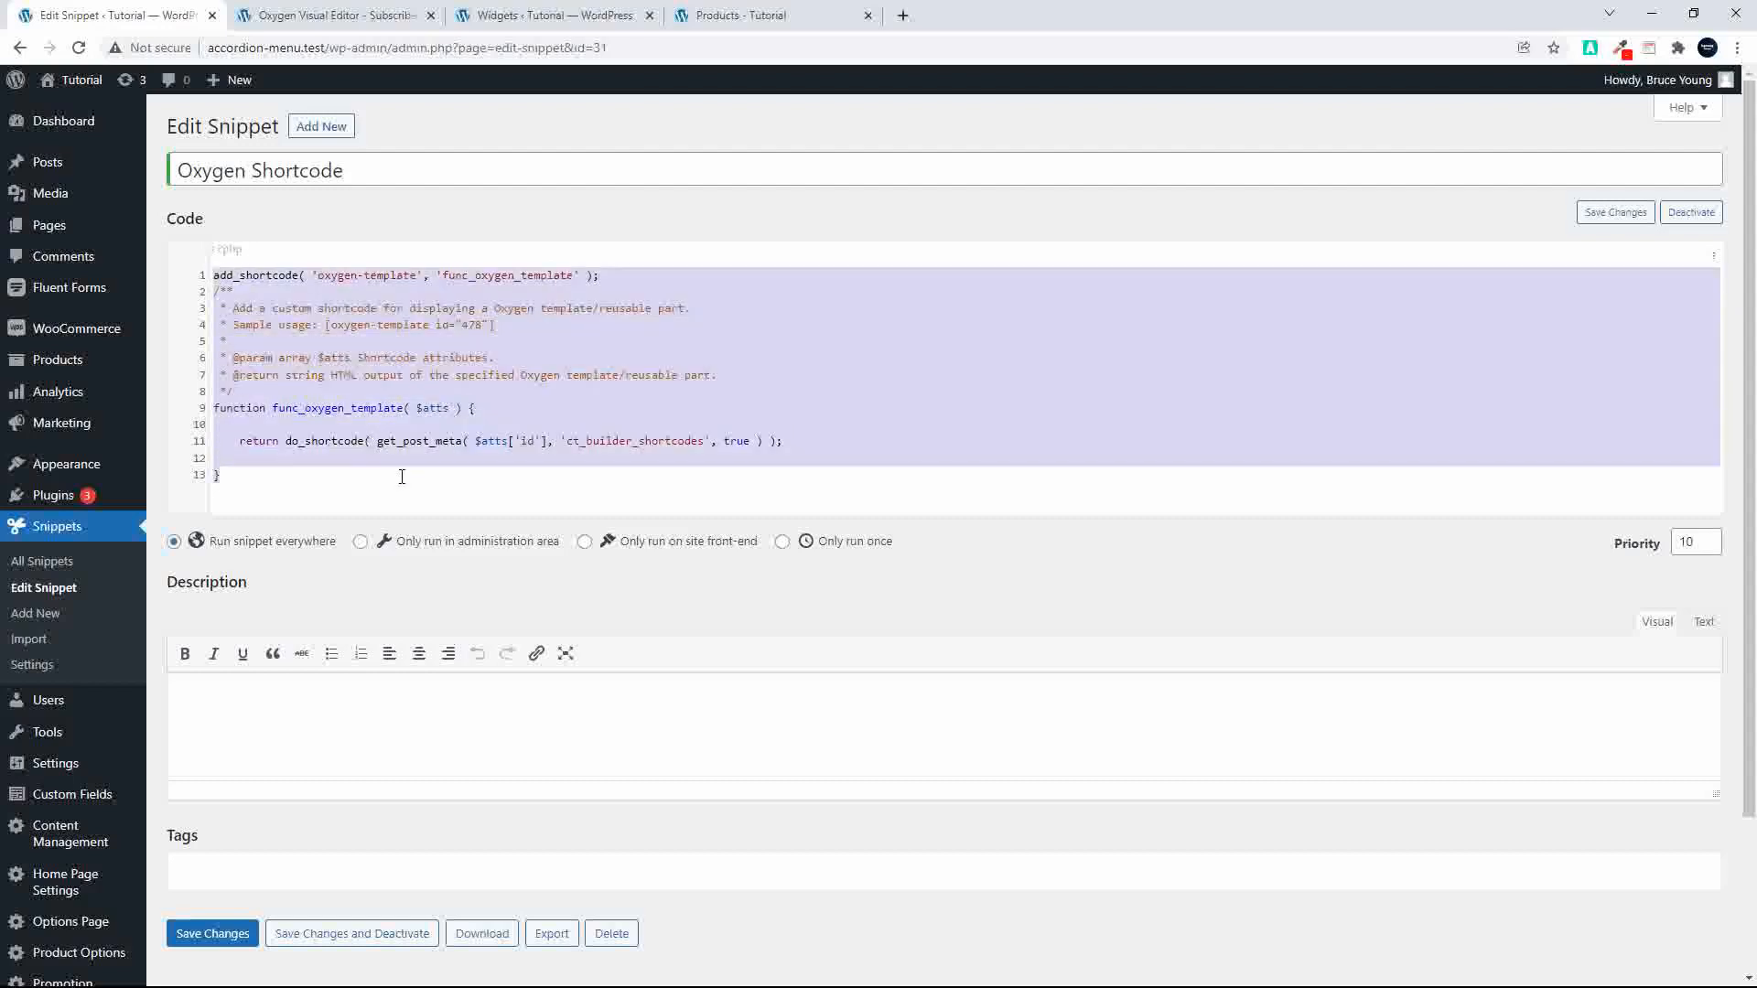
left_click(402, 477)
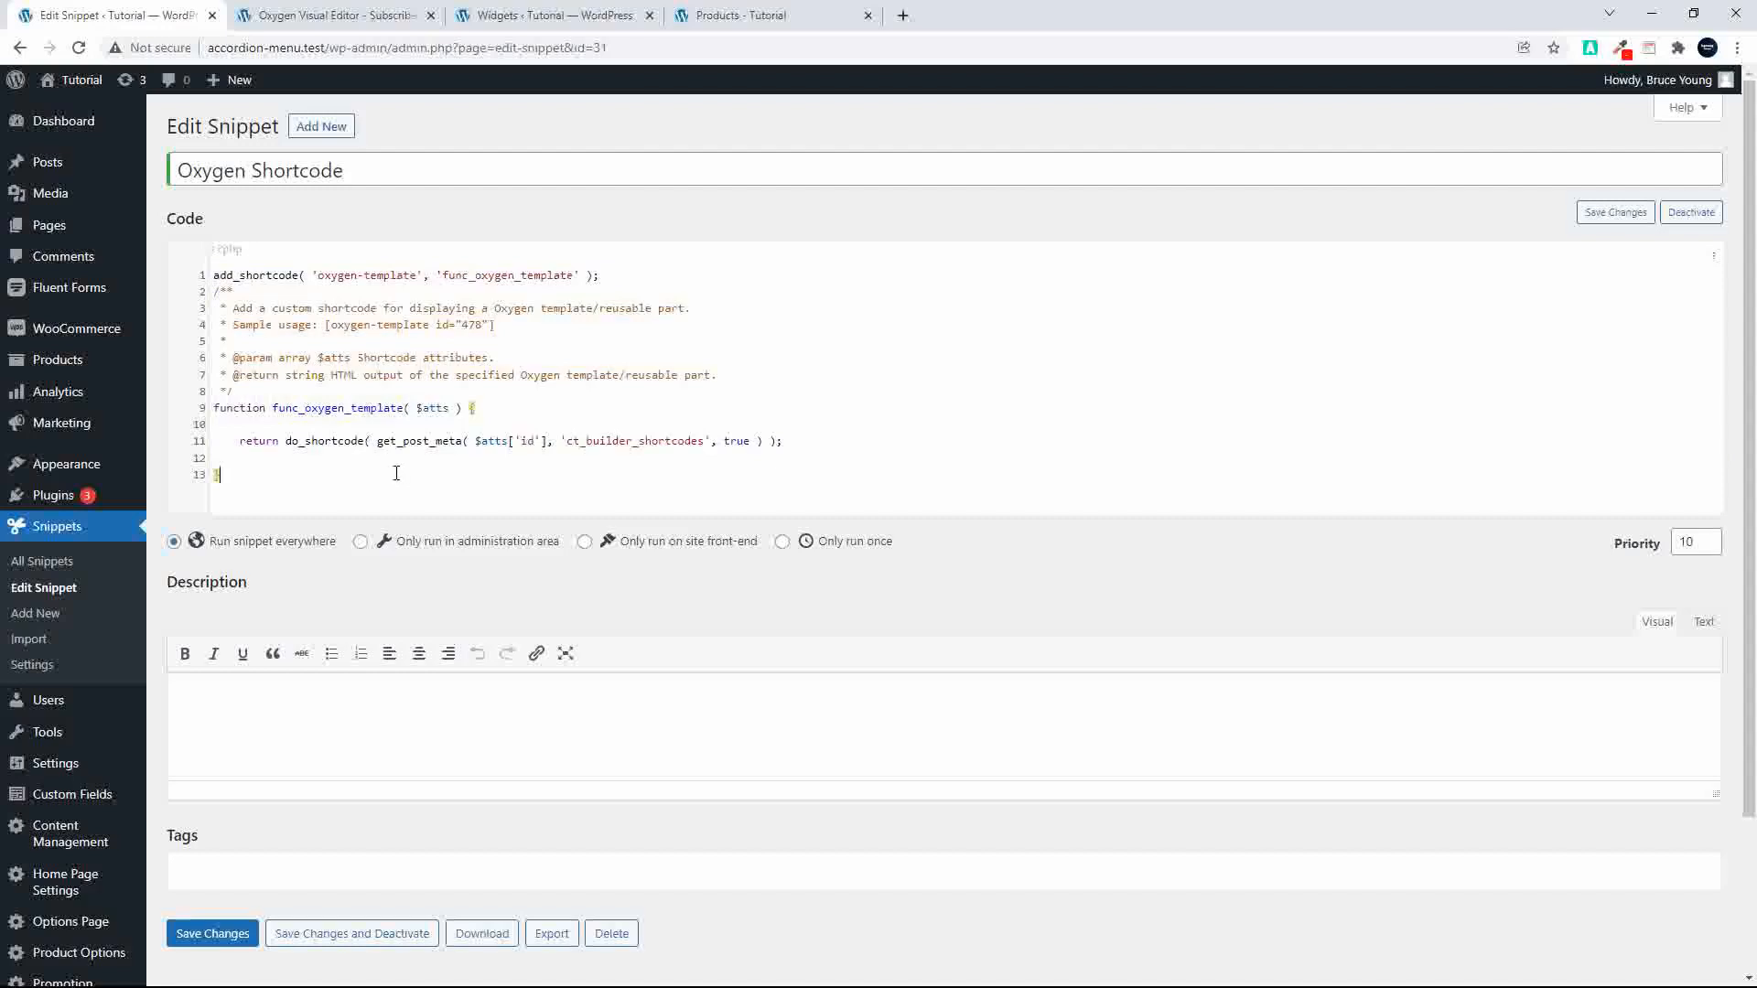
Step: Add a Text element below the Subscribe Widget's form shortcode, reading "Thank you" and colored #ffffff
left_click(347, 18)
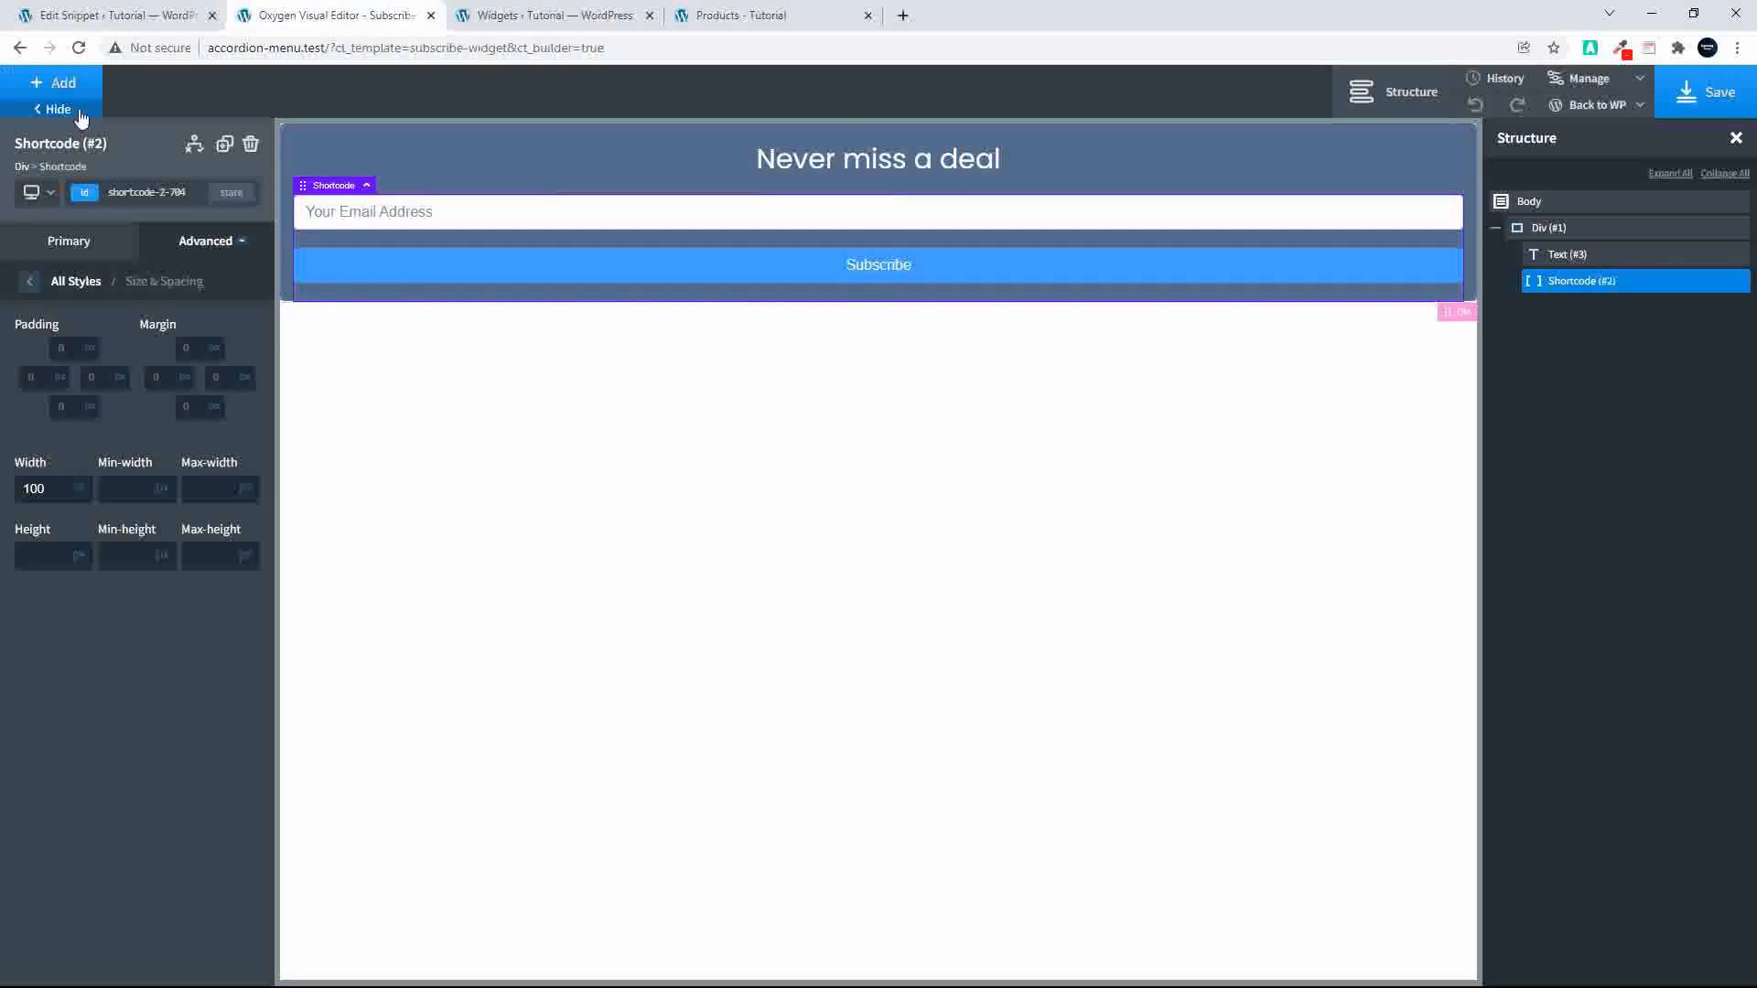
left_click(54, 84)
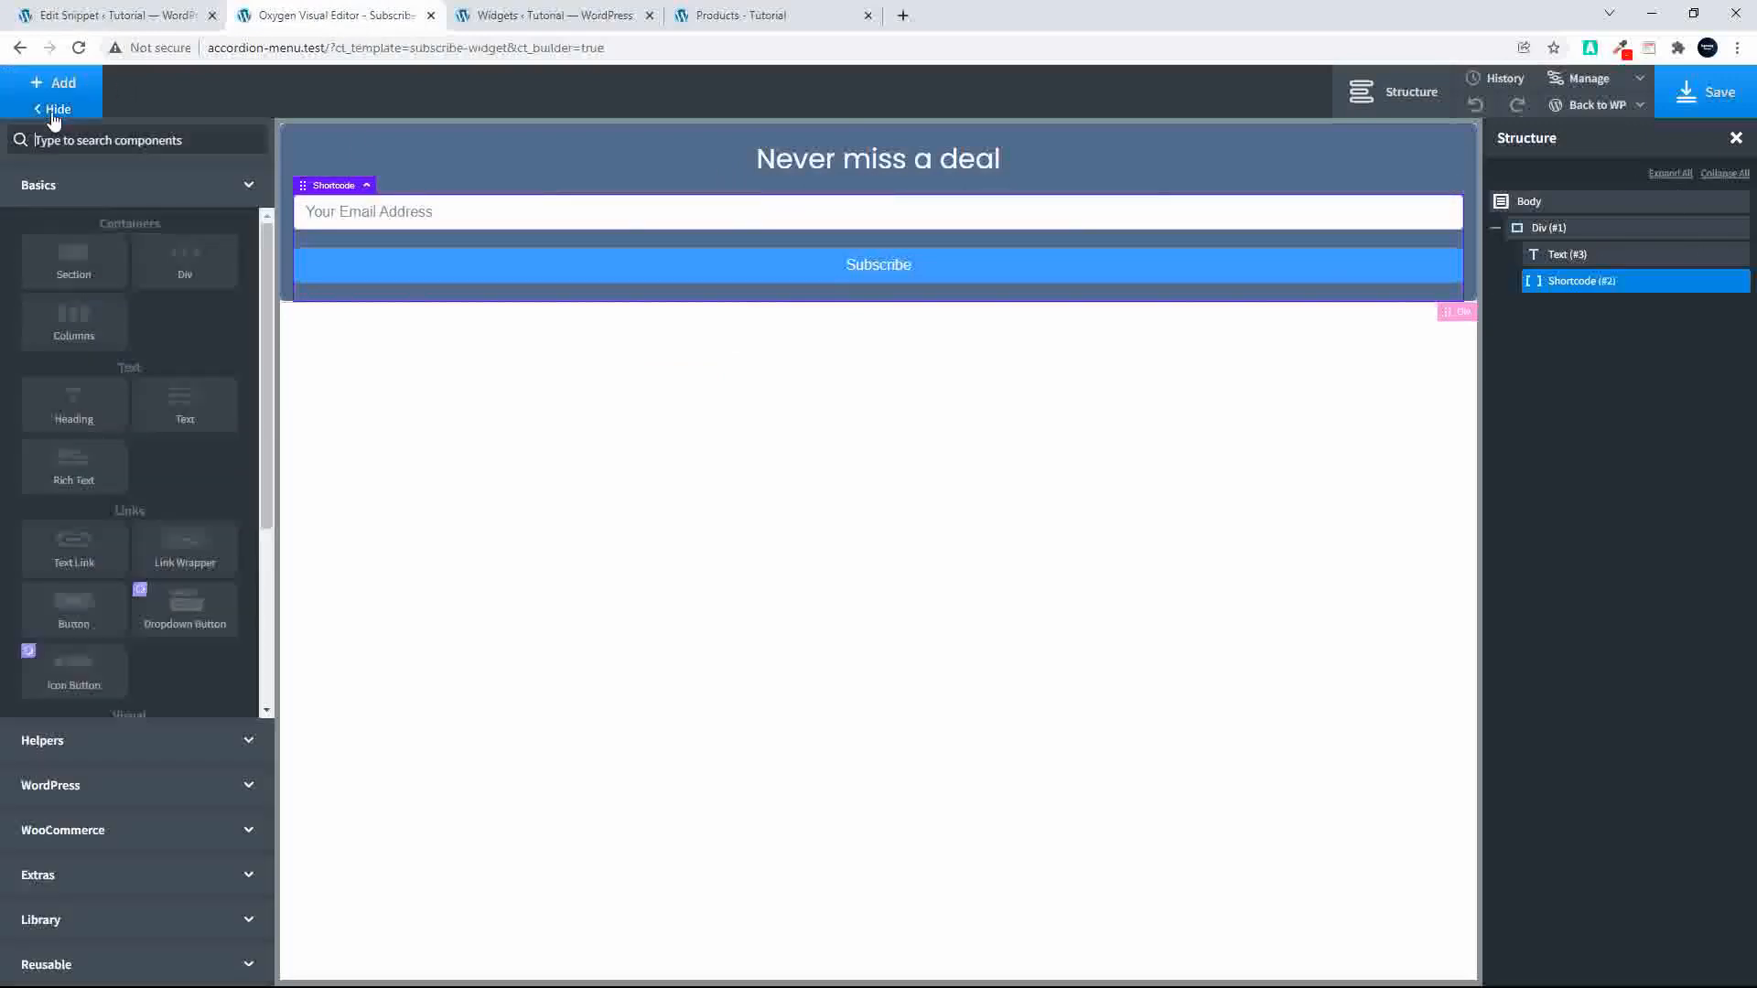
left_click(181, 407)
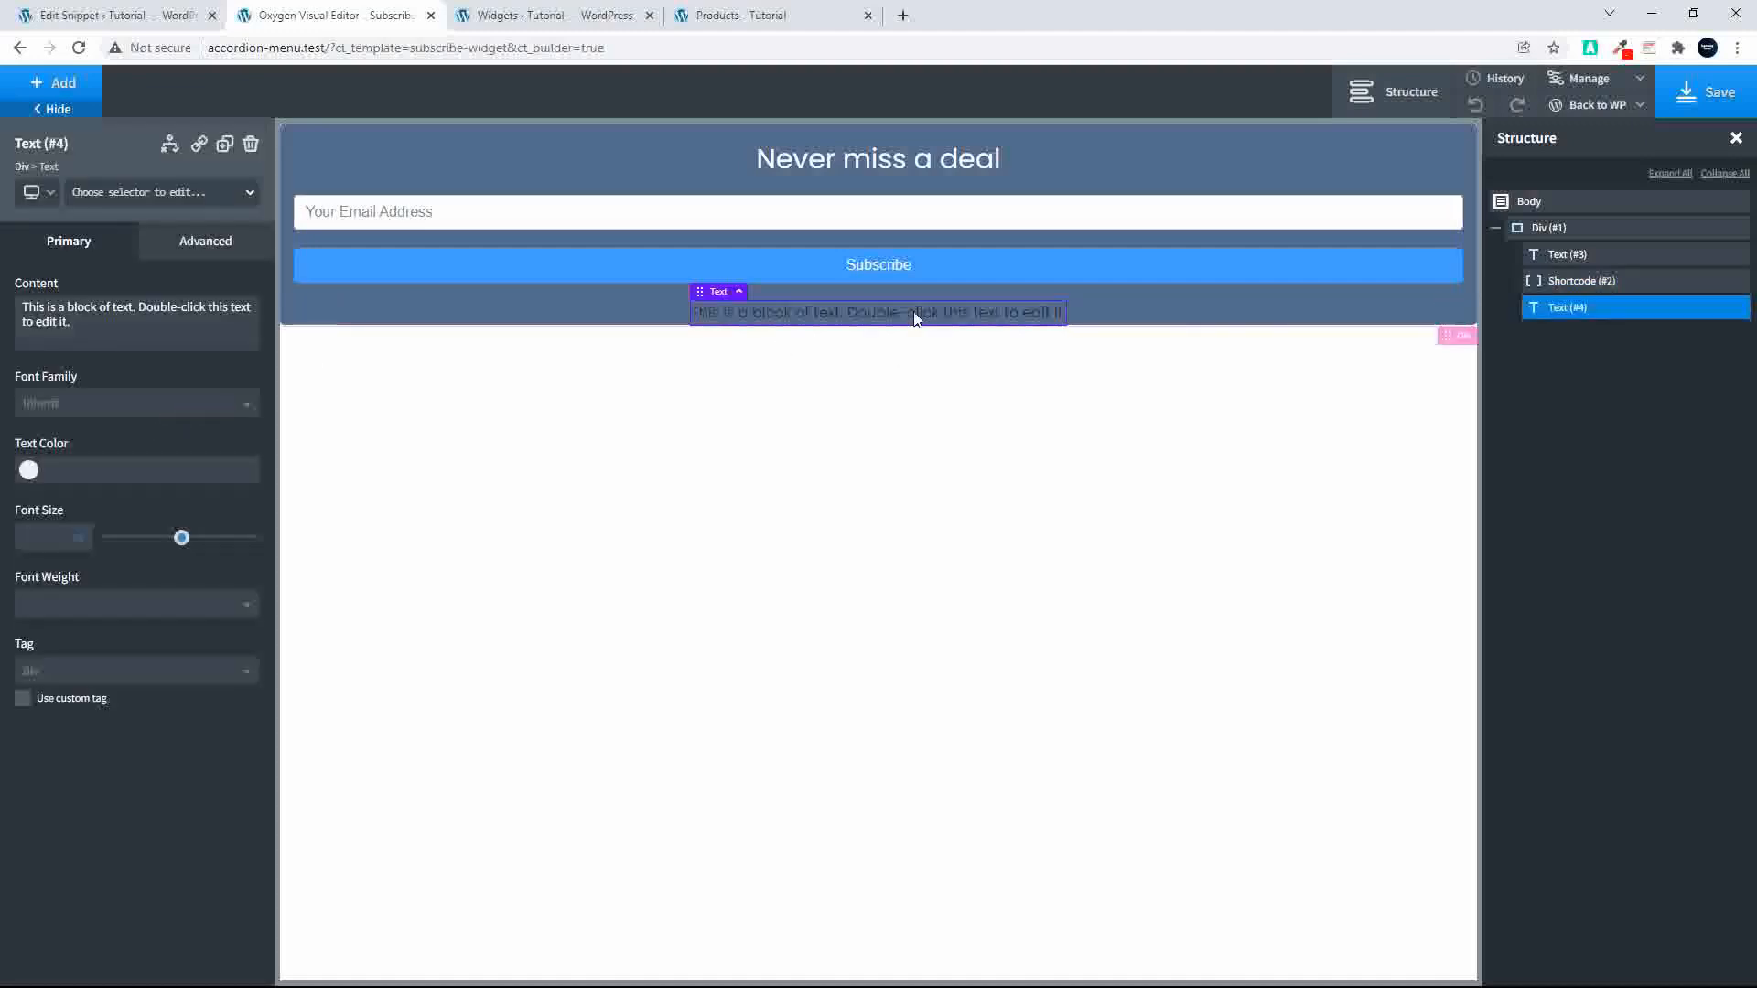
double_click(918, 313)
type("Thank you")
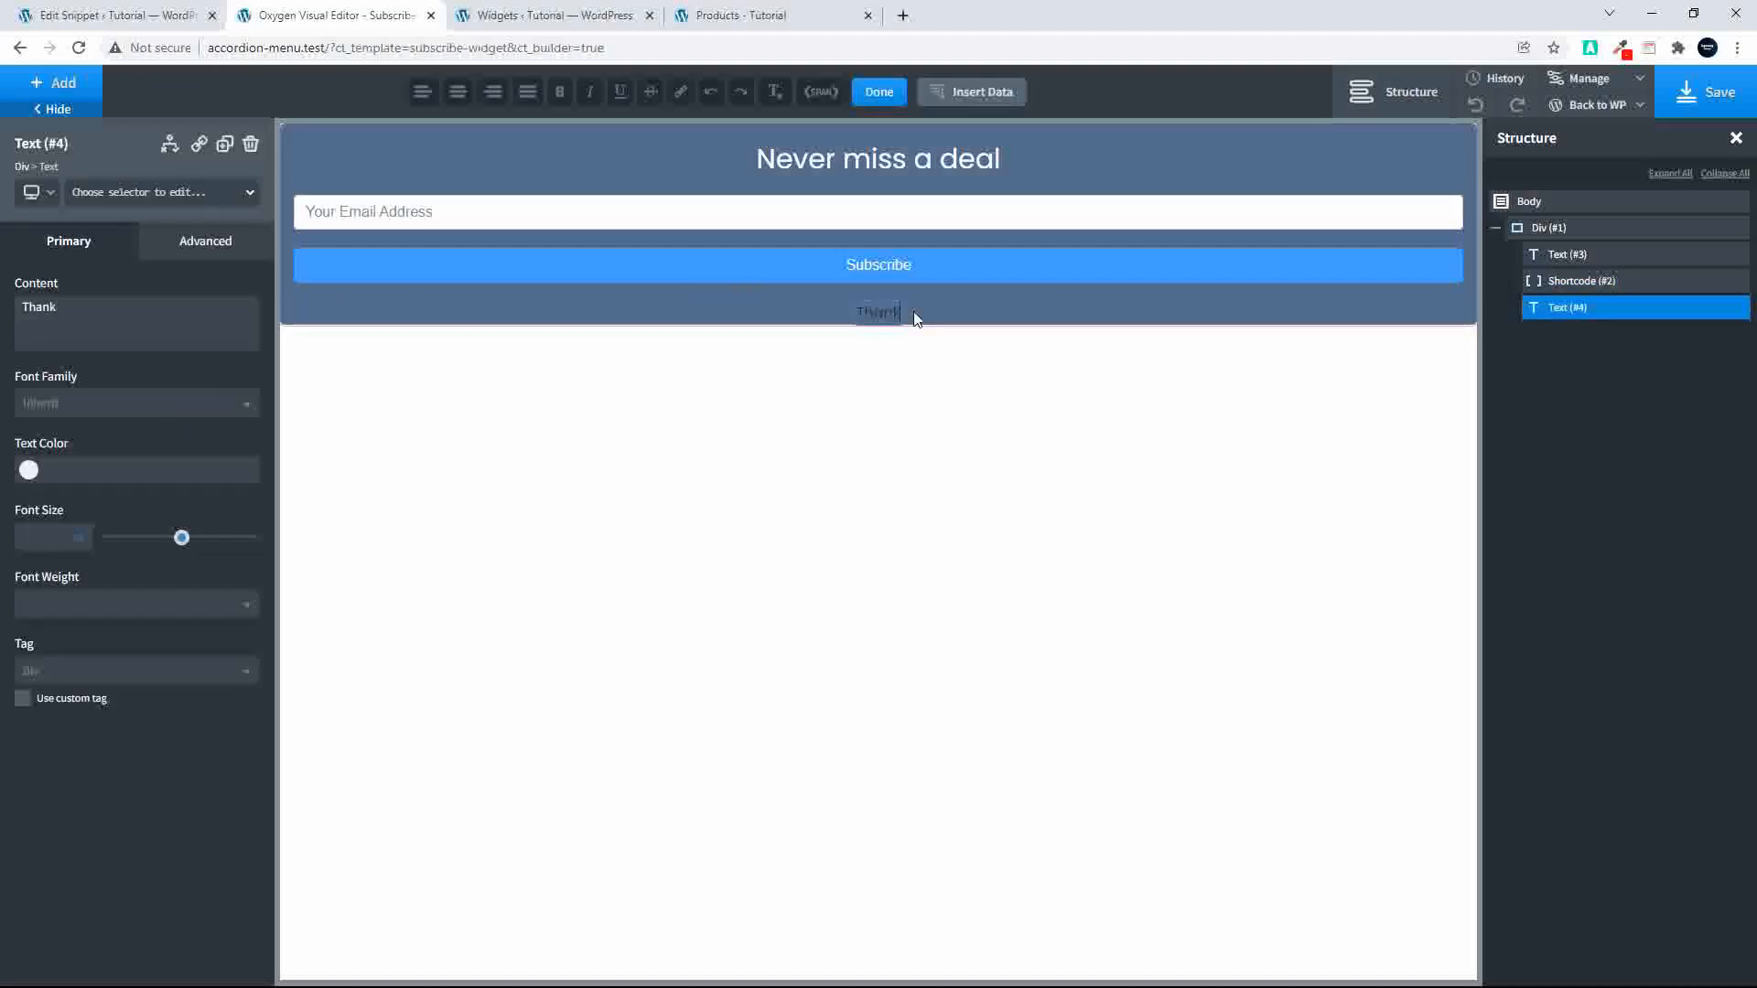
left_click(29, 469)
left_click_drag(6, 491, 6, 488)
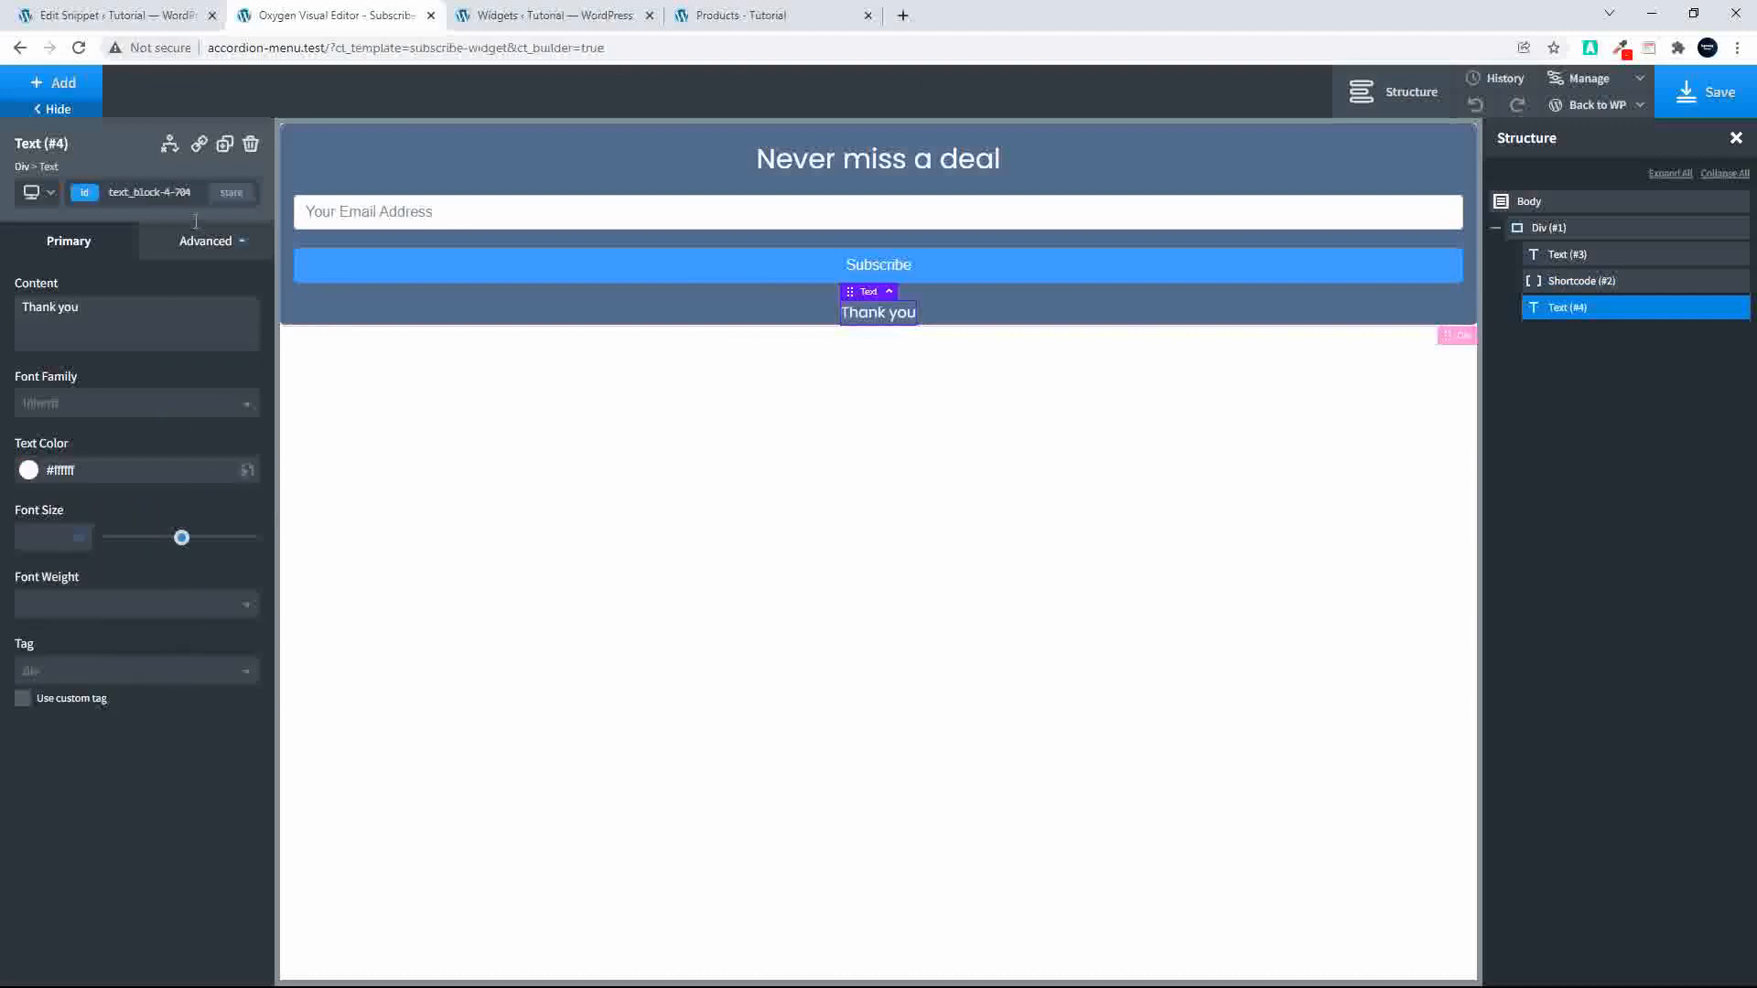
Step: Set the "Thank you" text's bottom padding to 15 and save the template
left_click(187, 247)
left_click(156, 337)
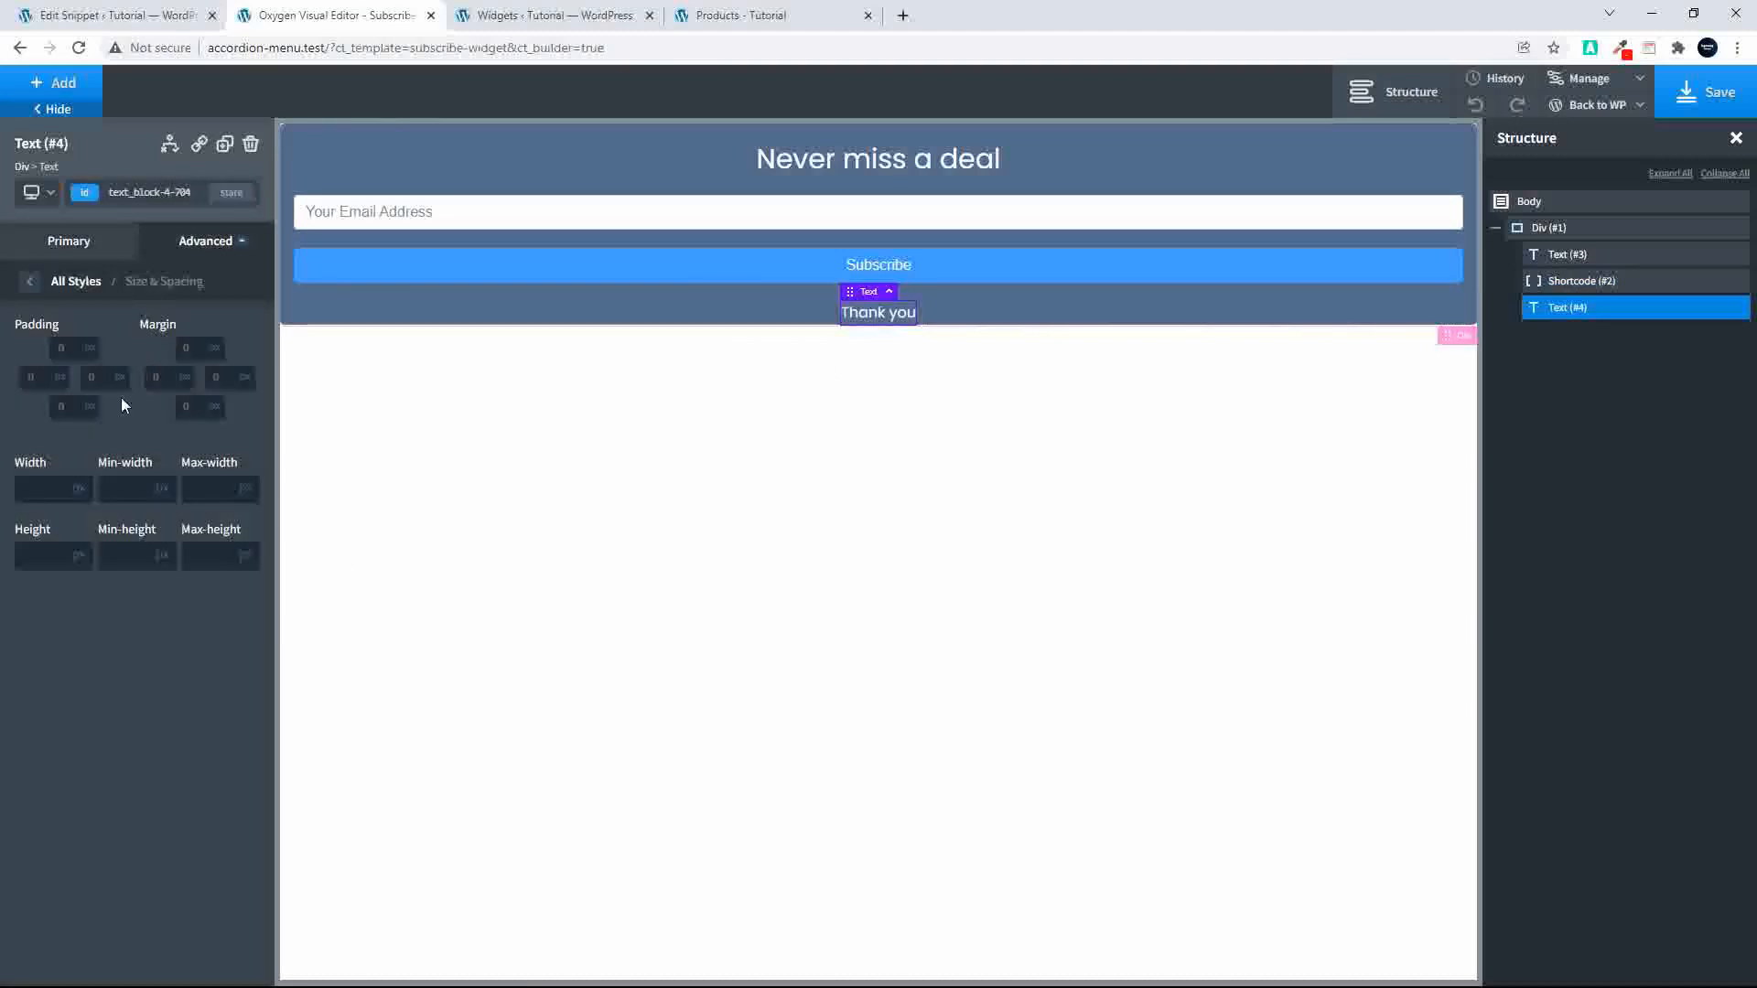
left_click(75, 411)
type("15")
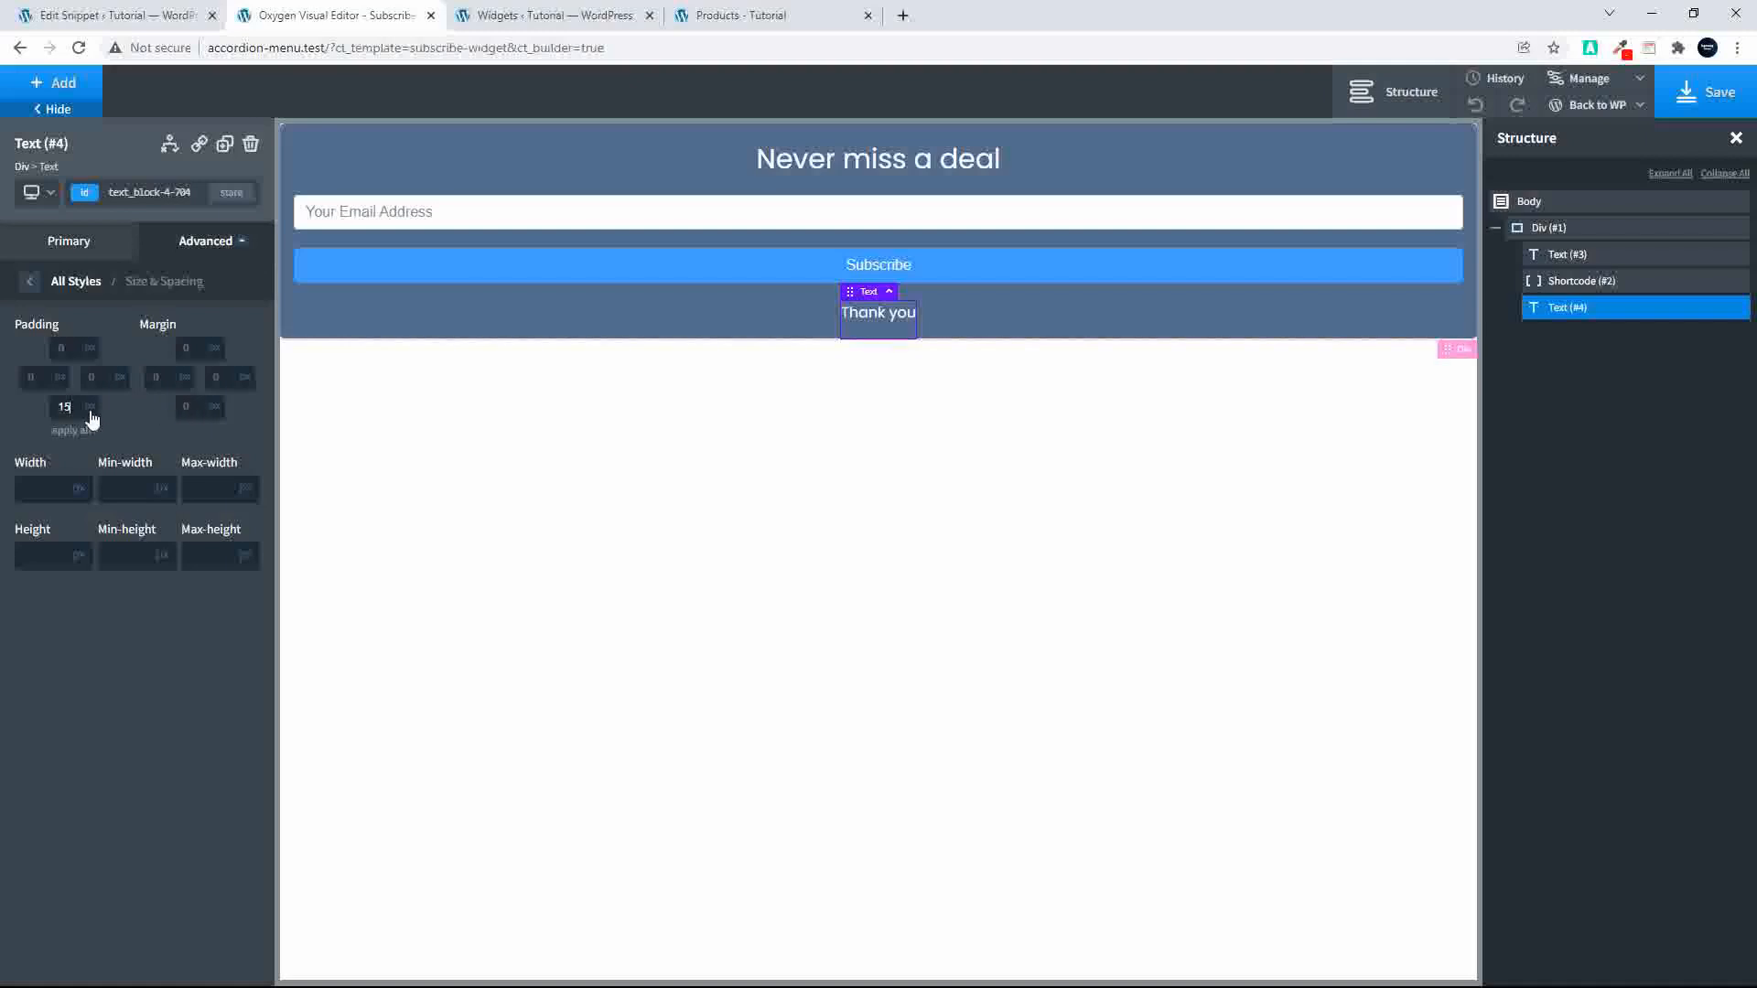
left_click(1717, 109)
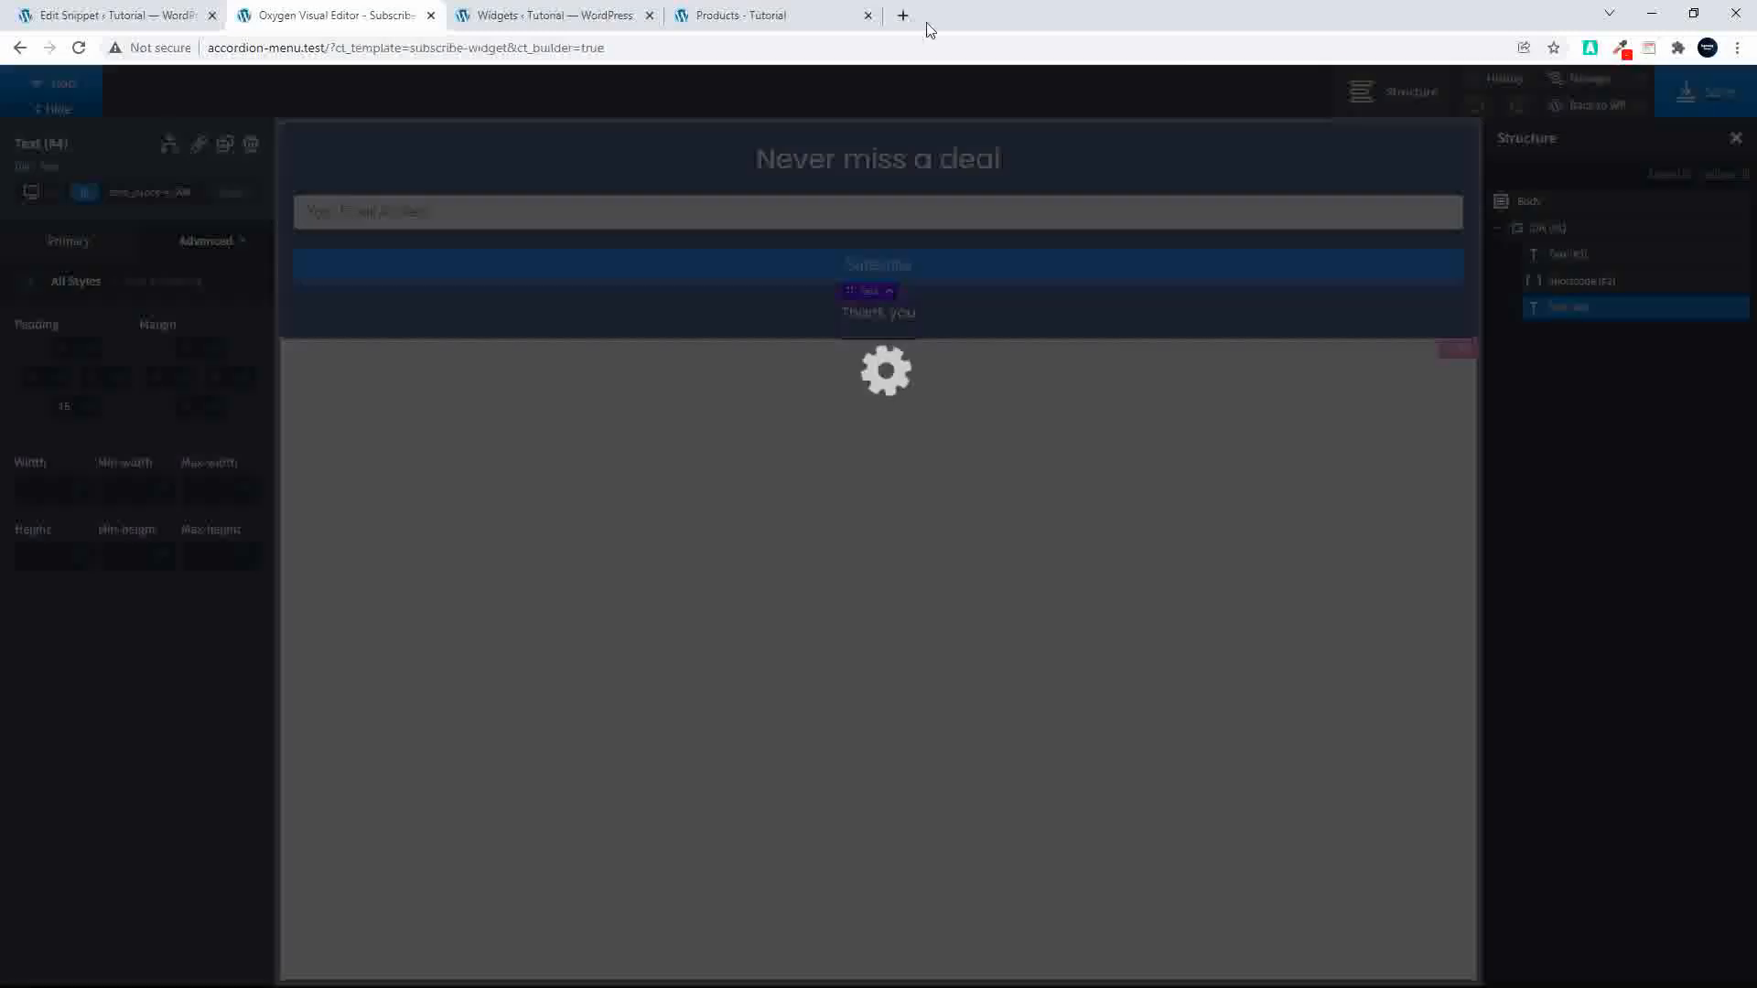
Step: Reload the shop page to check the sidebar signup form, and review the Oxygen Shortcode snippet and the widget areas' shortcodes
left_click(710, 20)
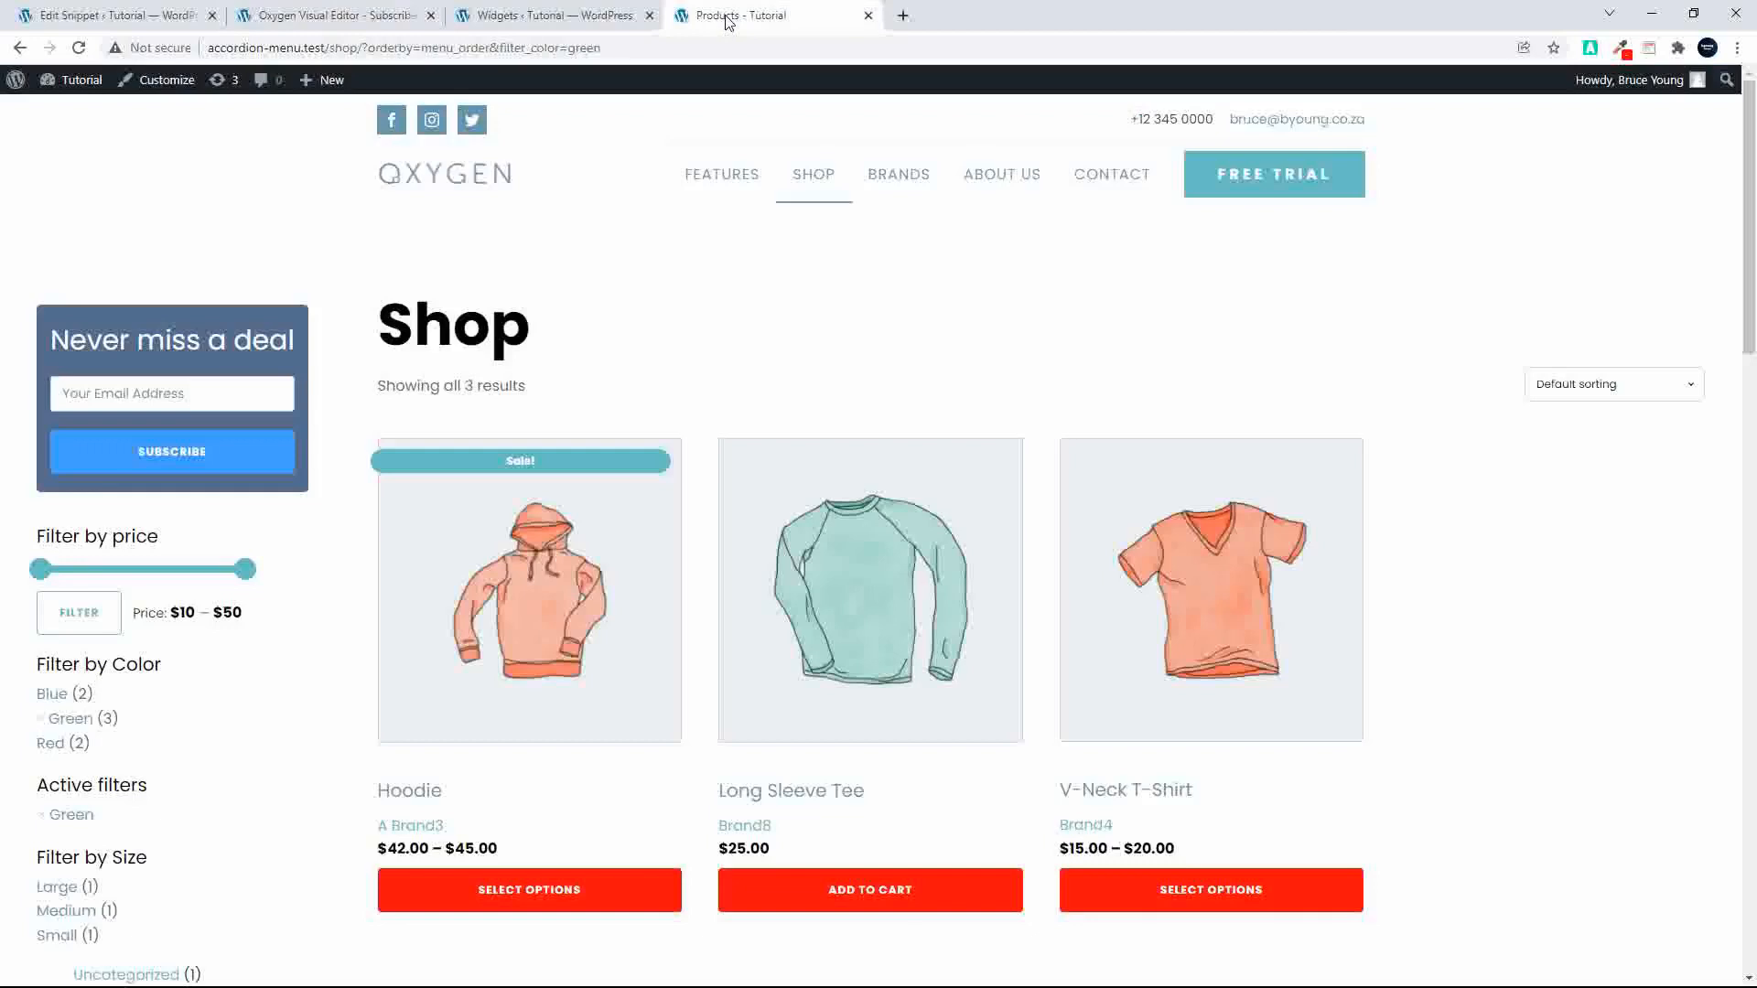
left_click(79, 47)
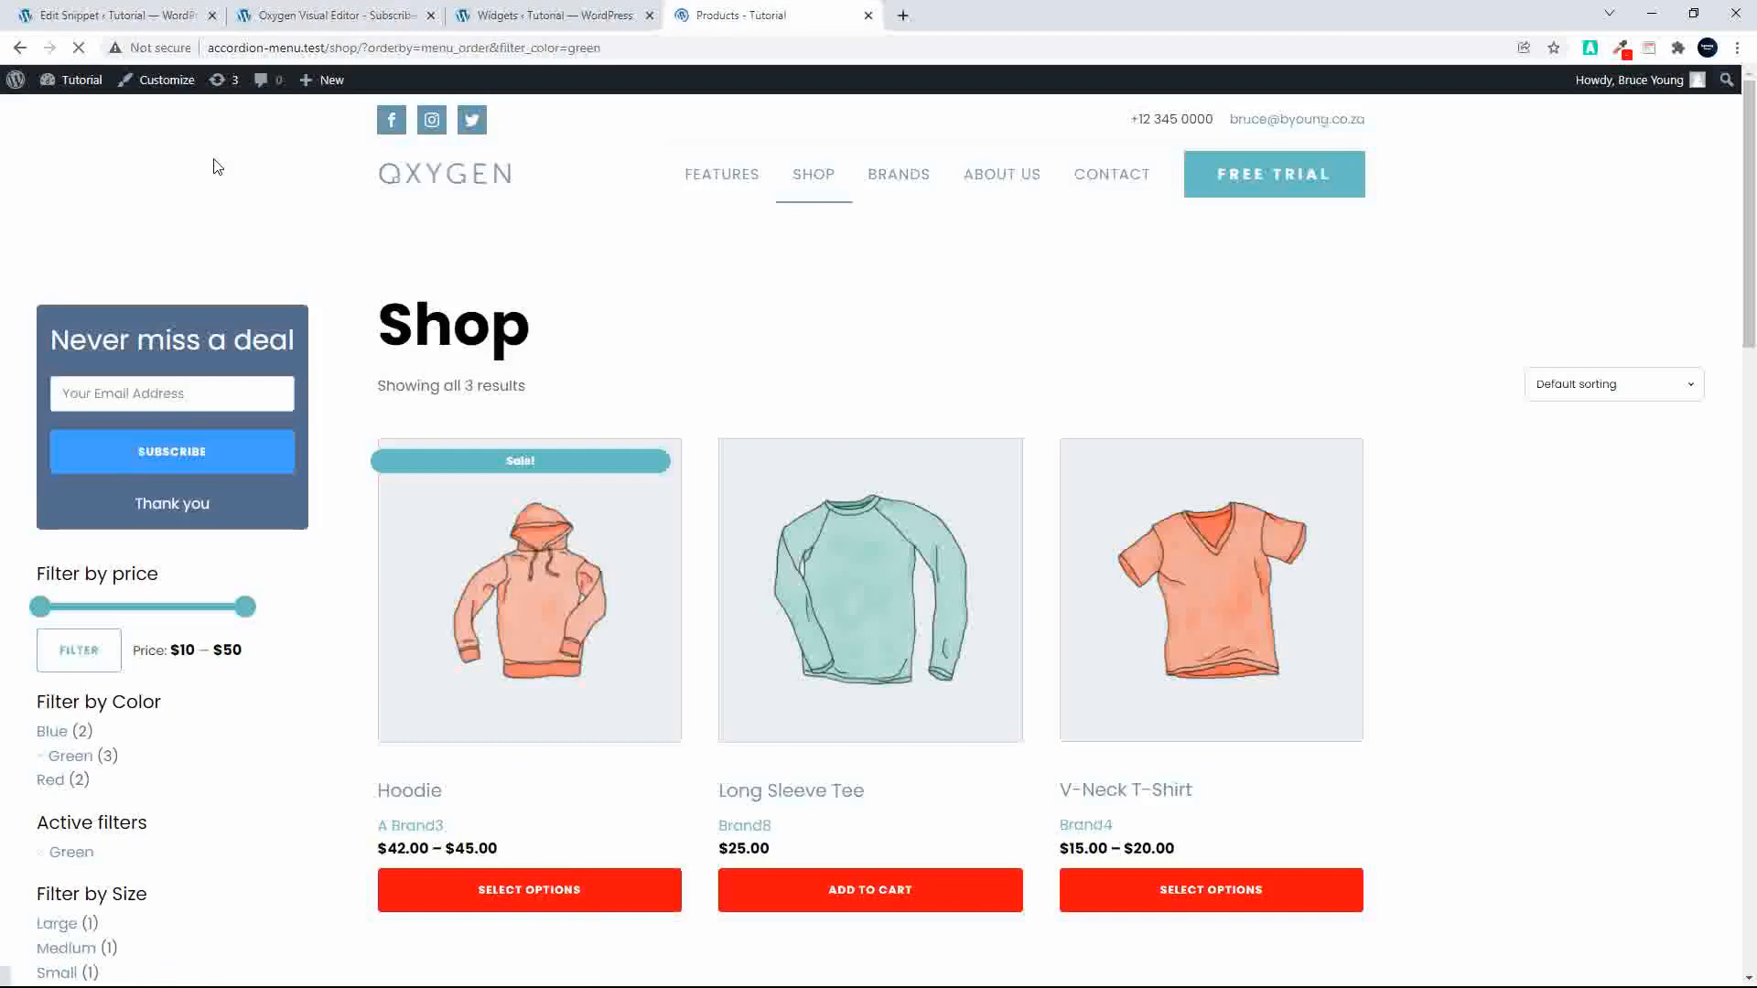
left_click(128, 16)
left_click(327, 14)
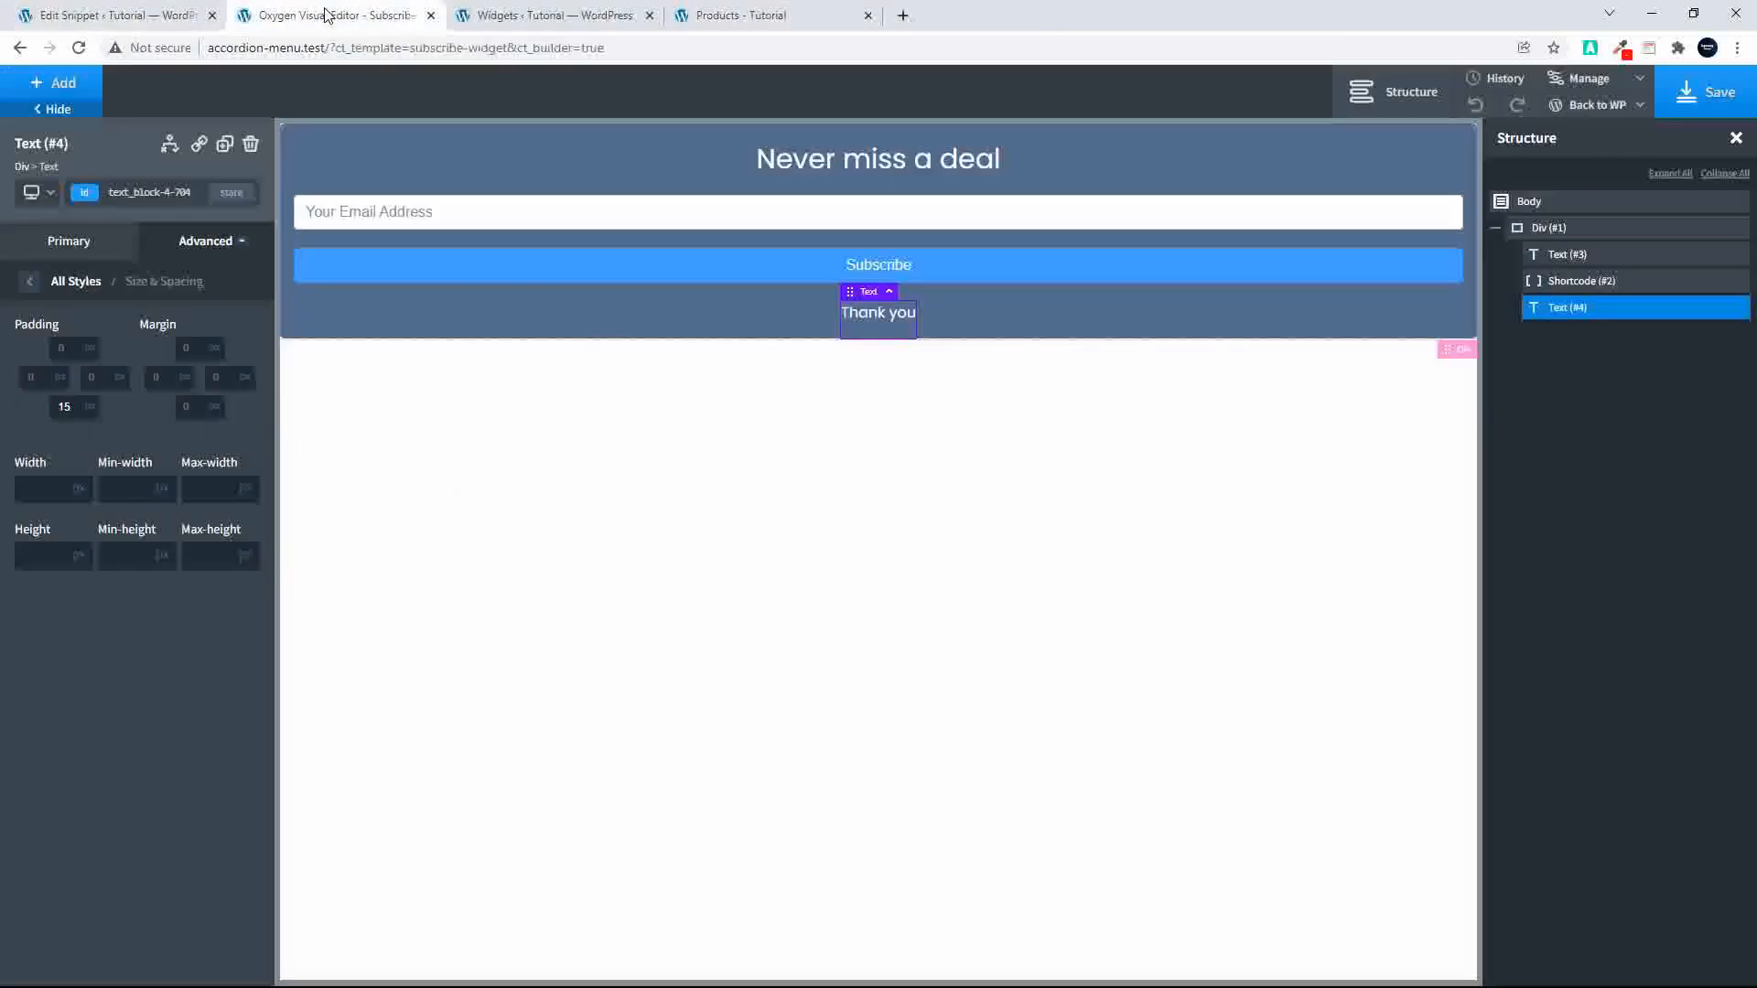
left_click(54, 15)
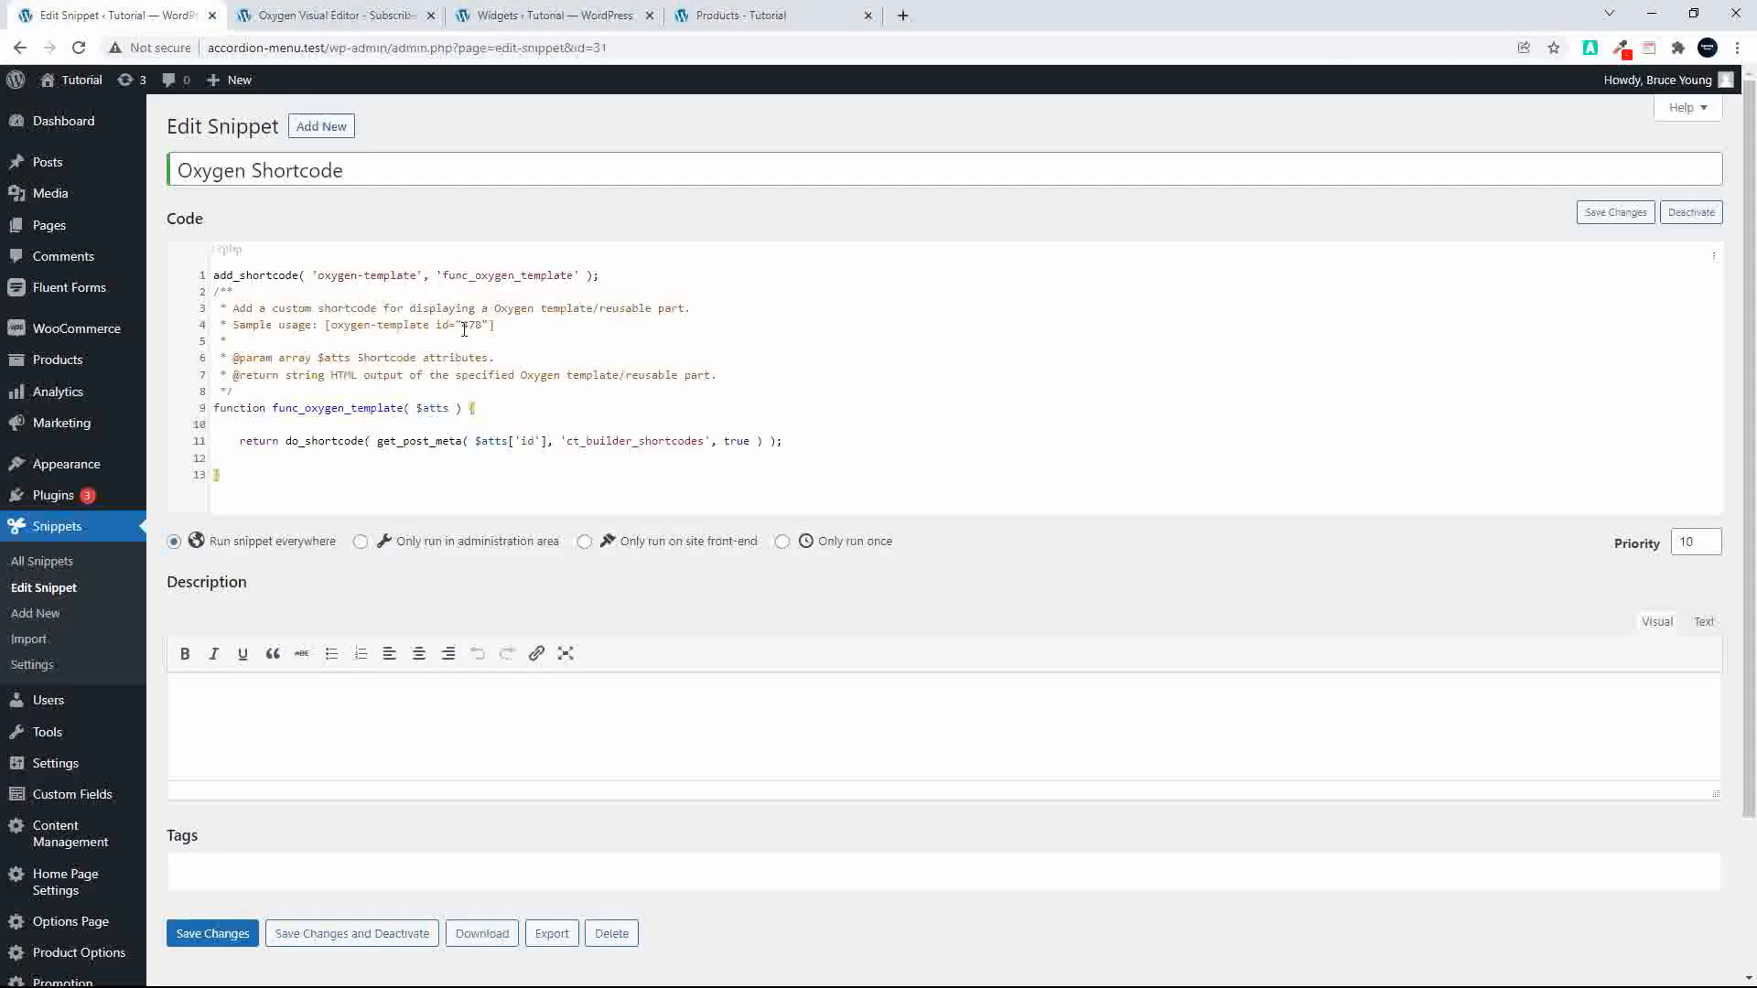
left_click(524, 22)
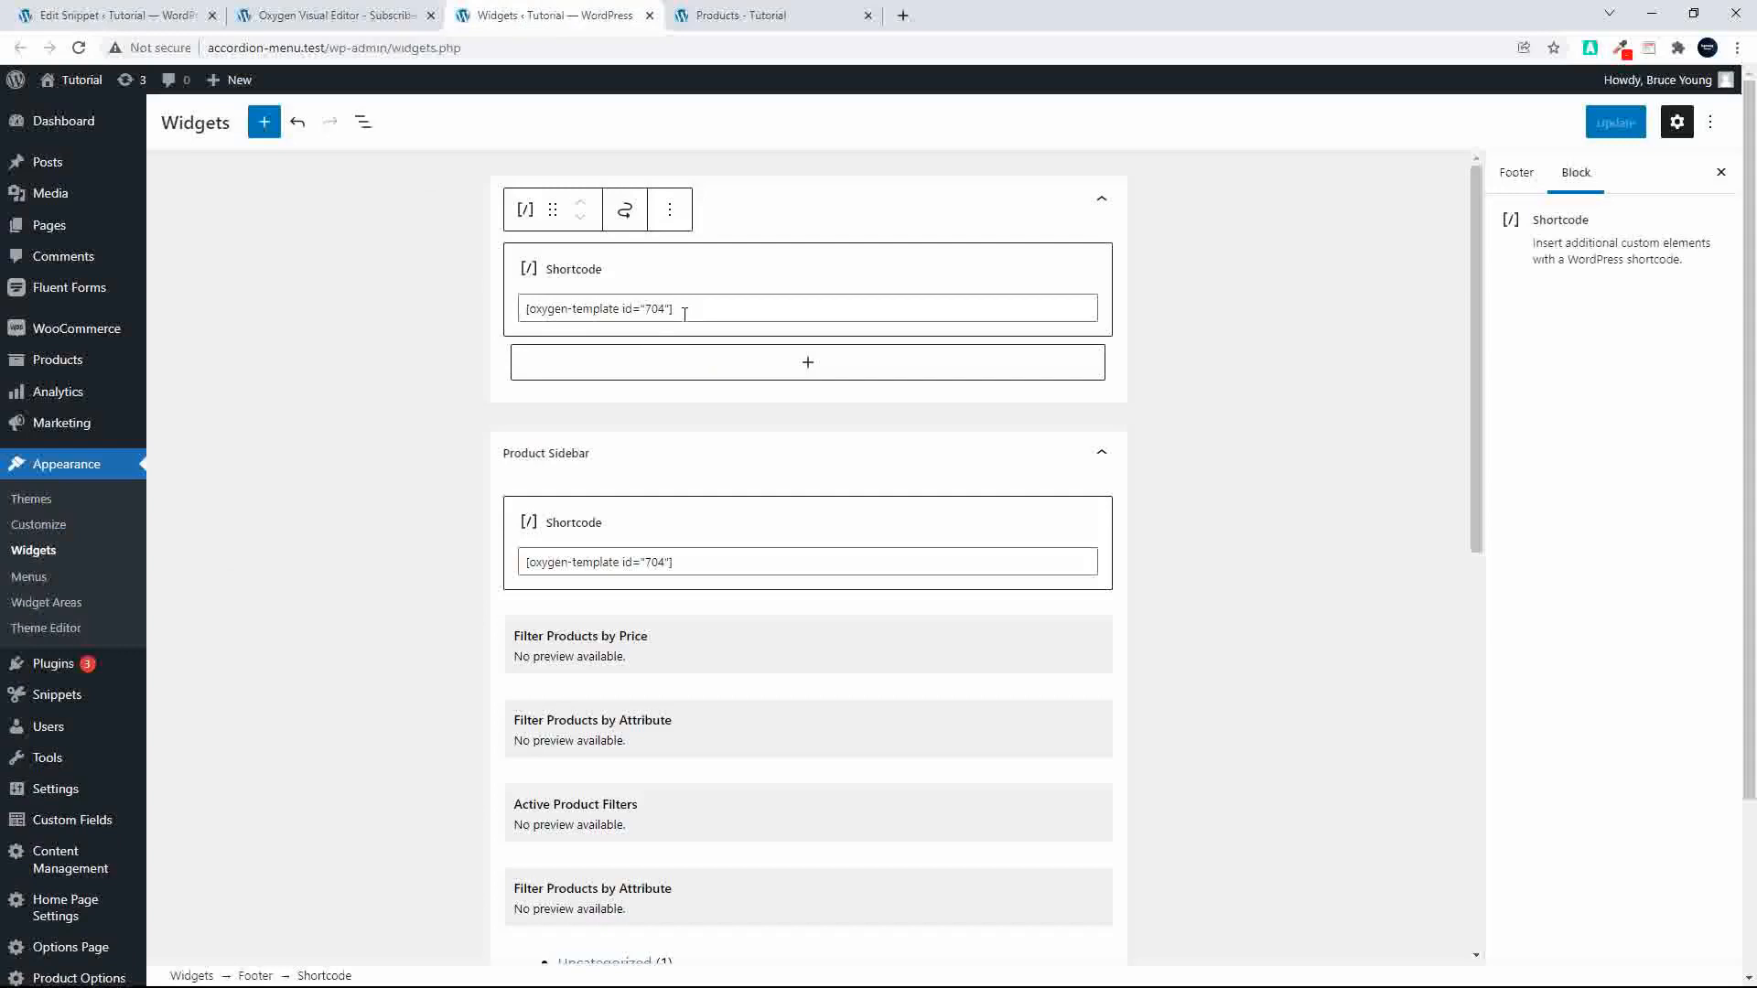
left_click(747, 18)
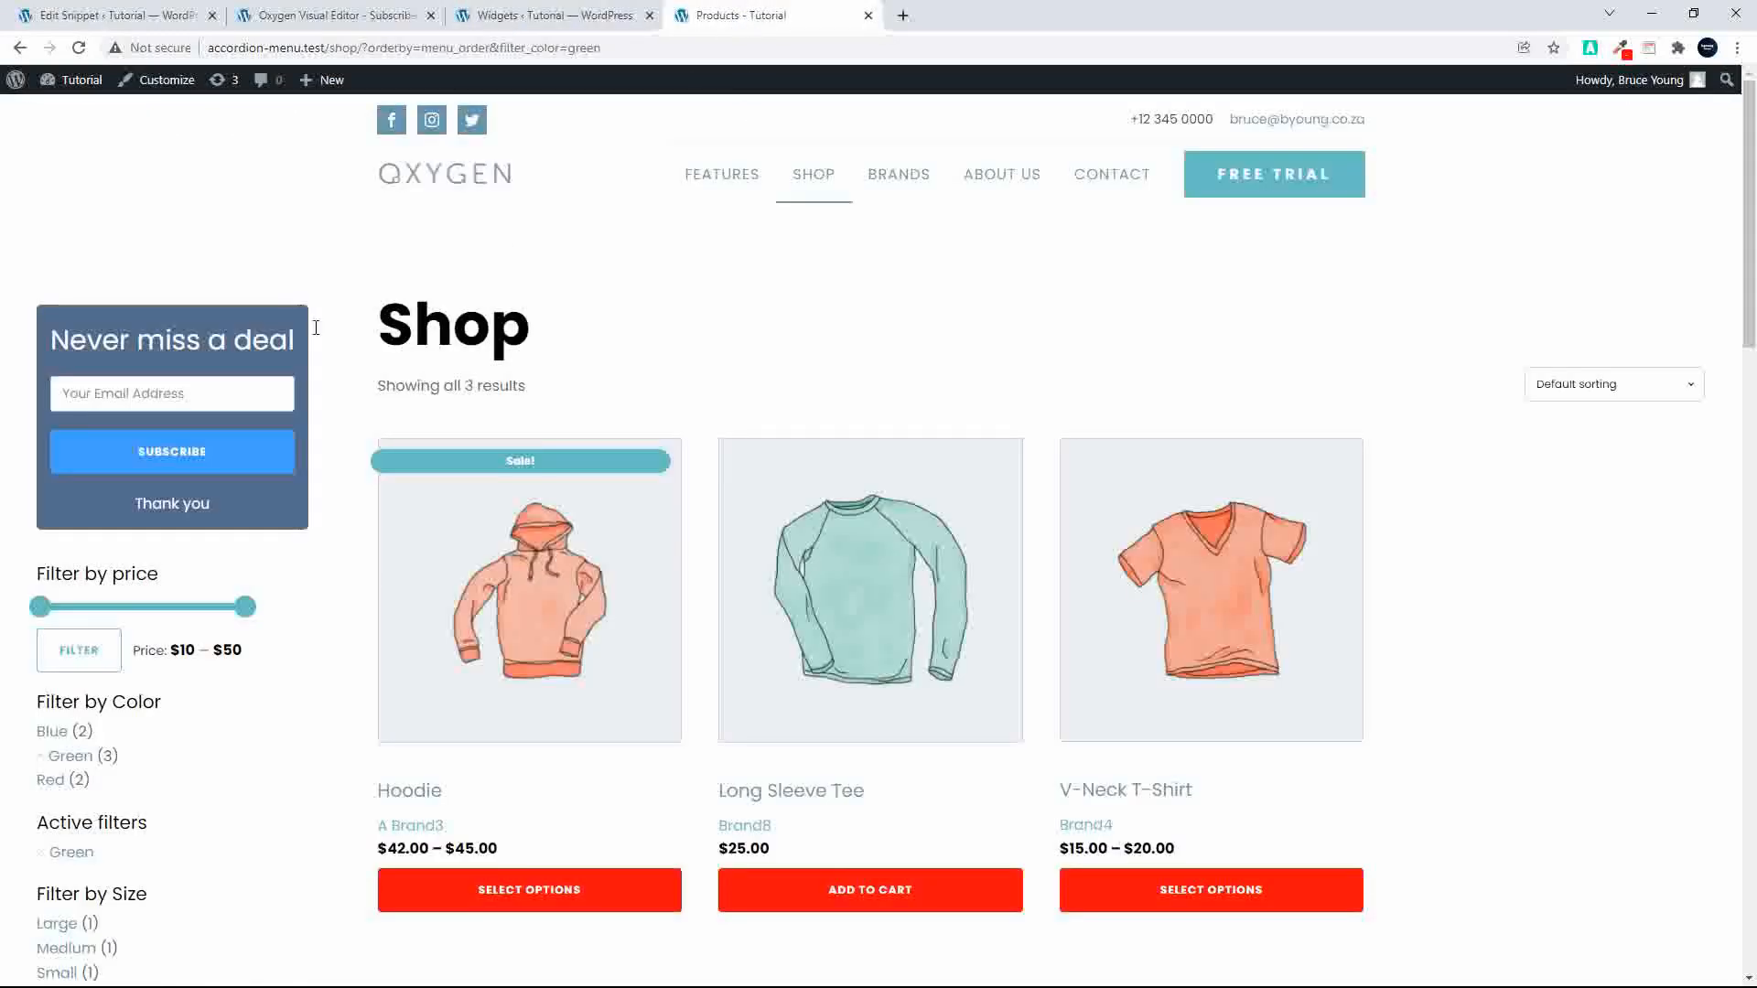
Step: Start a new widget area named "New Area"
left_click(567, 22)
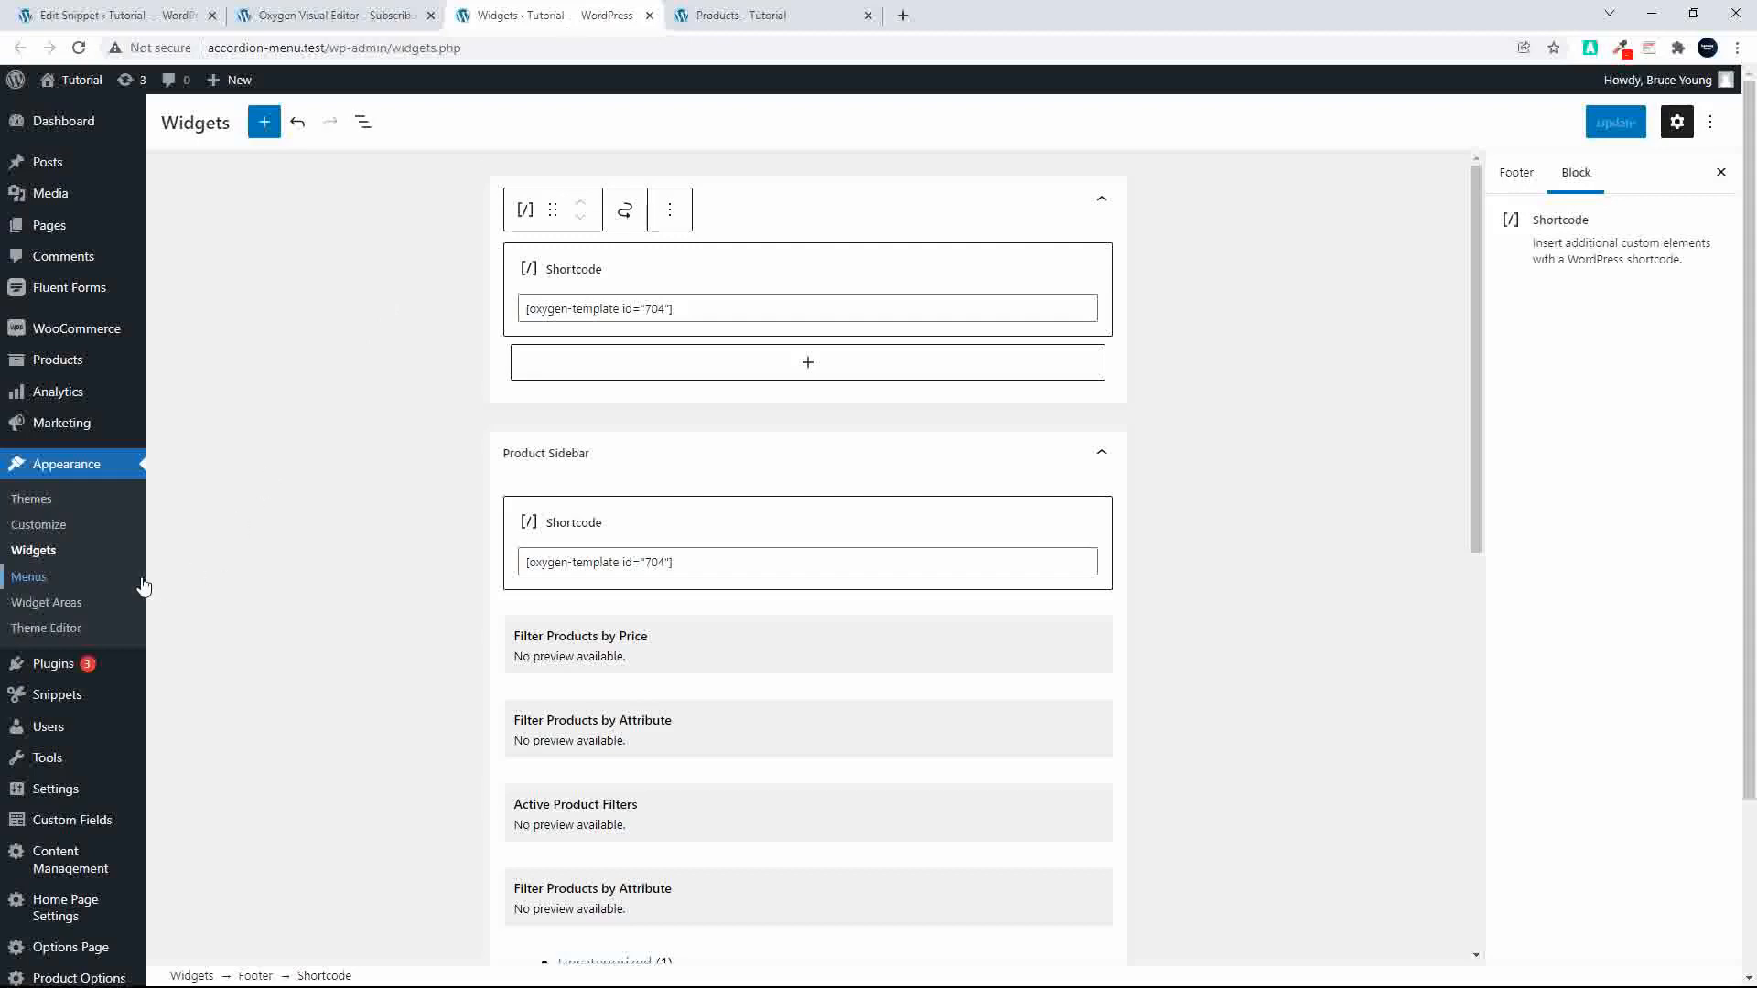
left_click(75, 604)
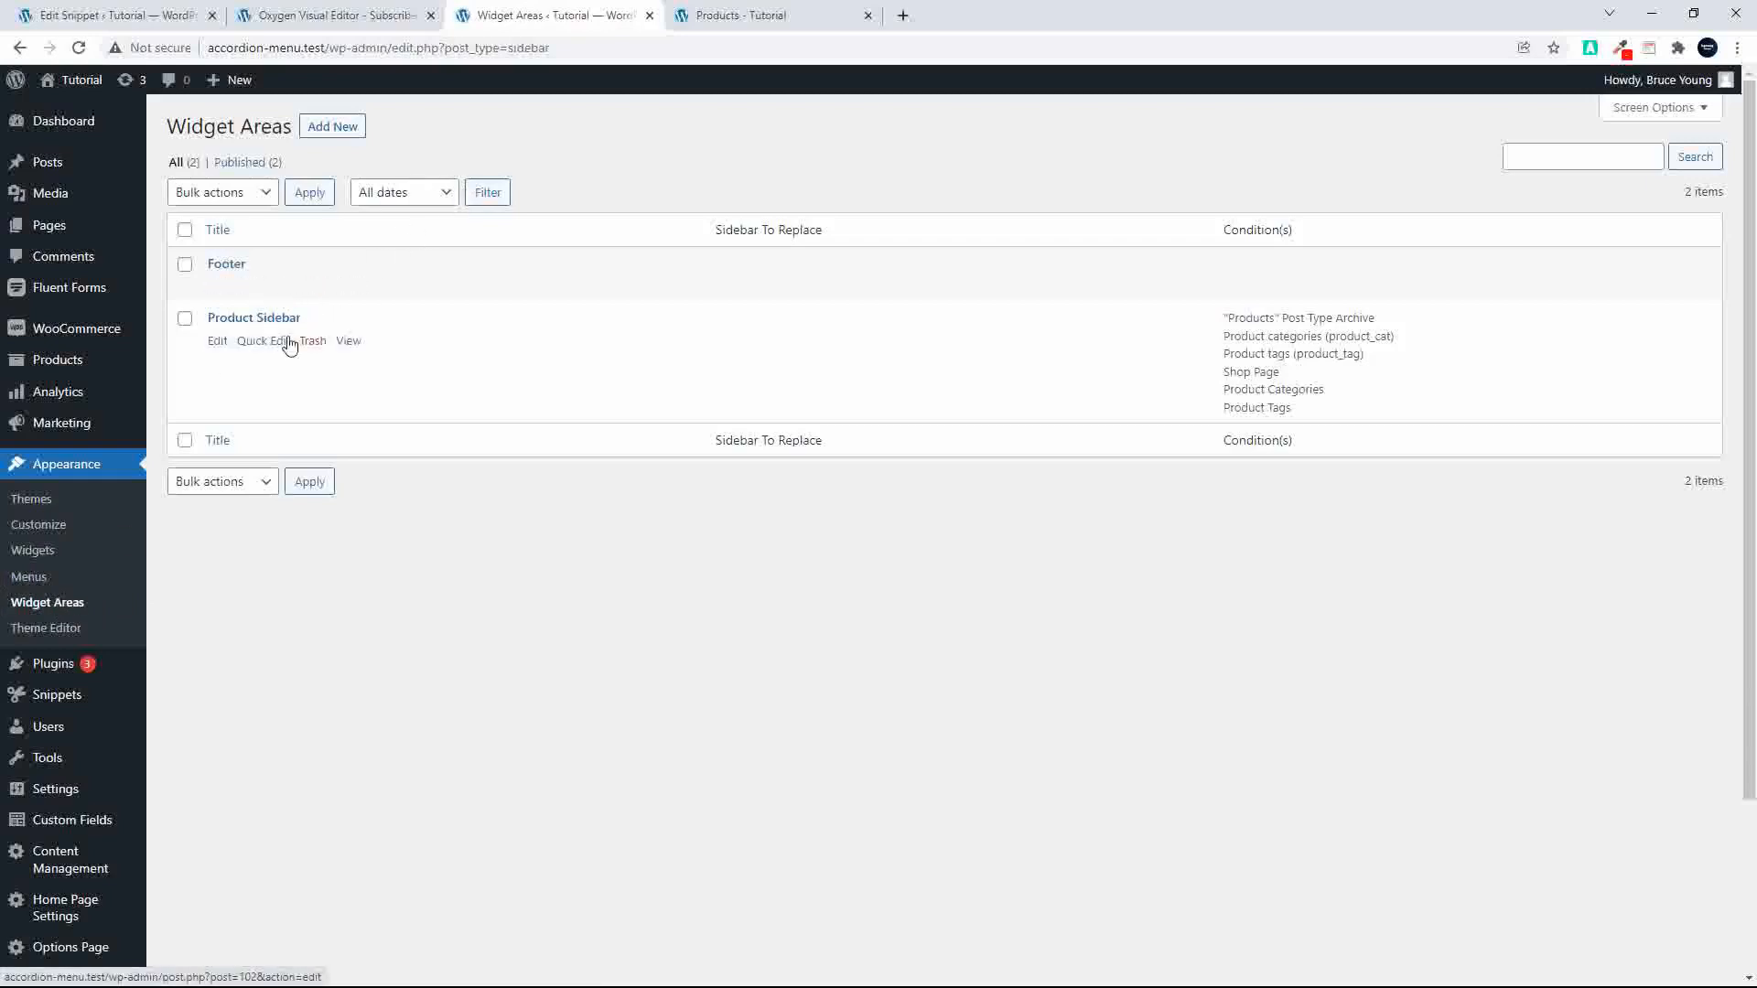
left_click(334, 128)
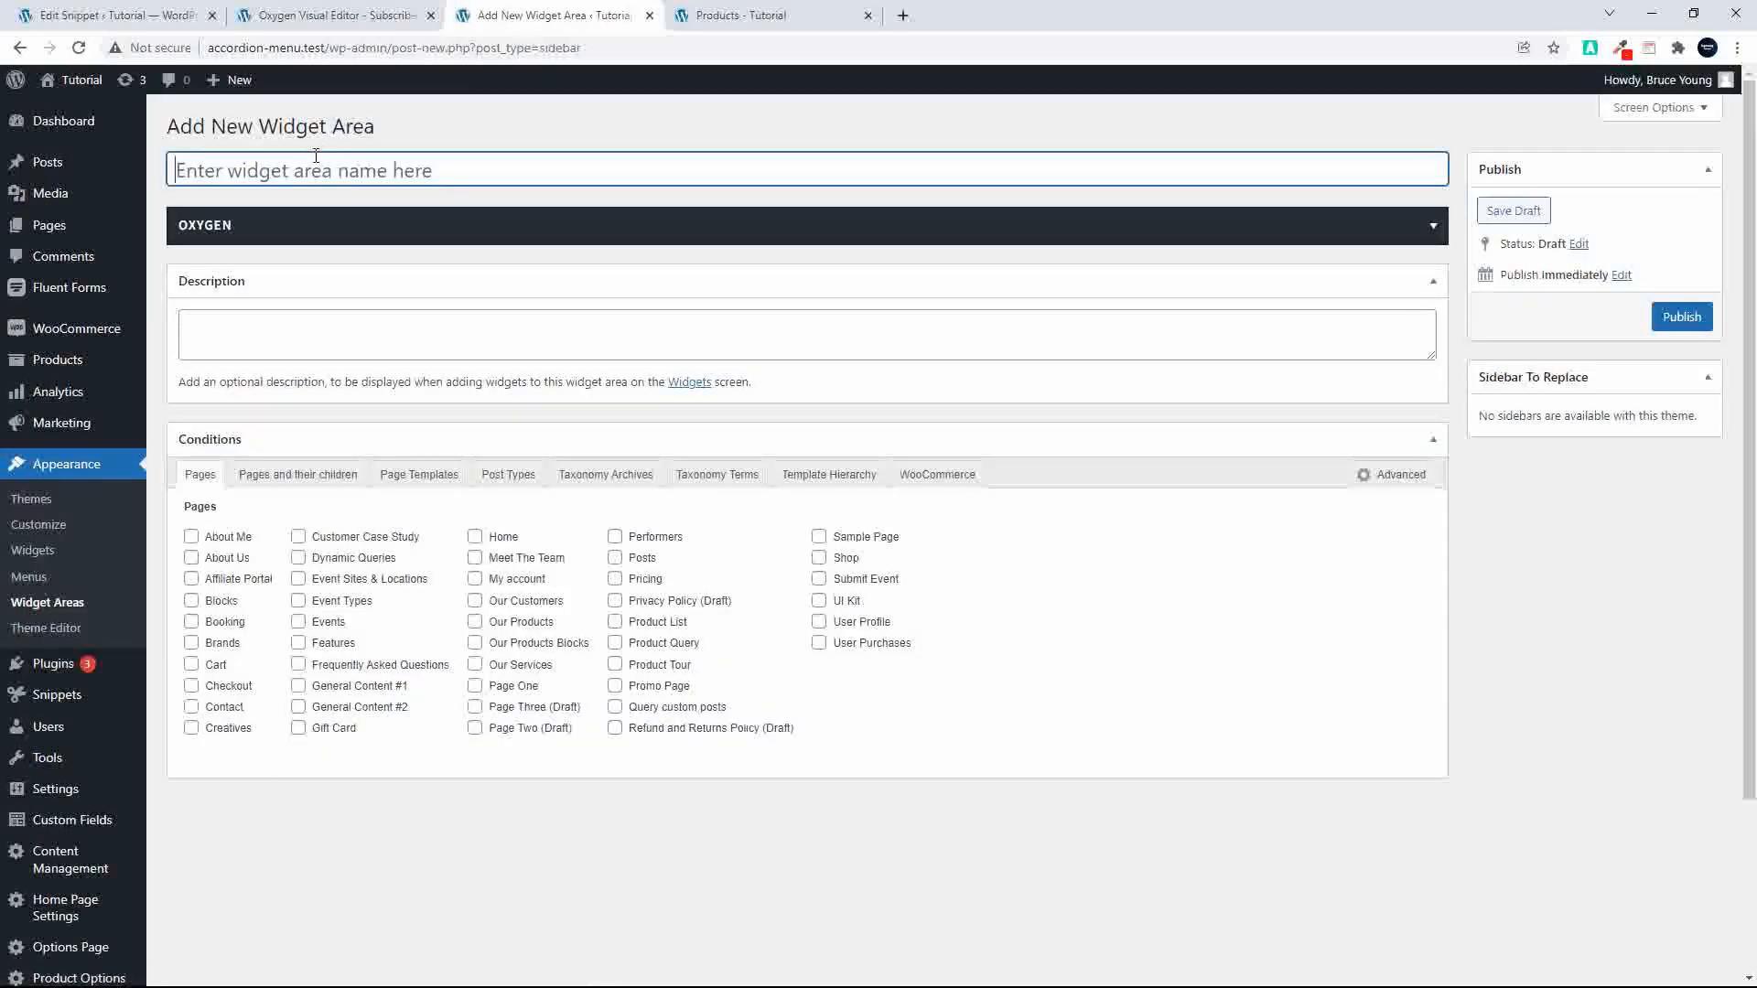
type("New Area")
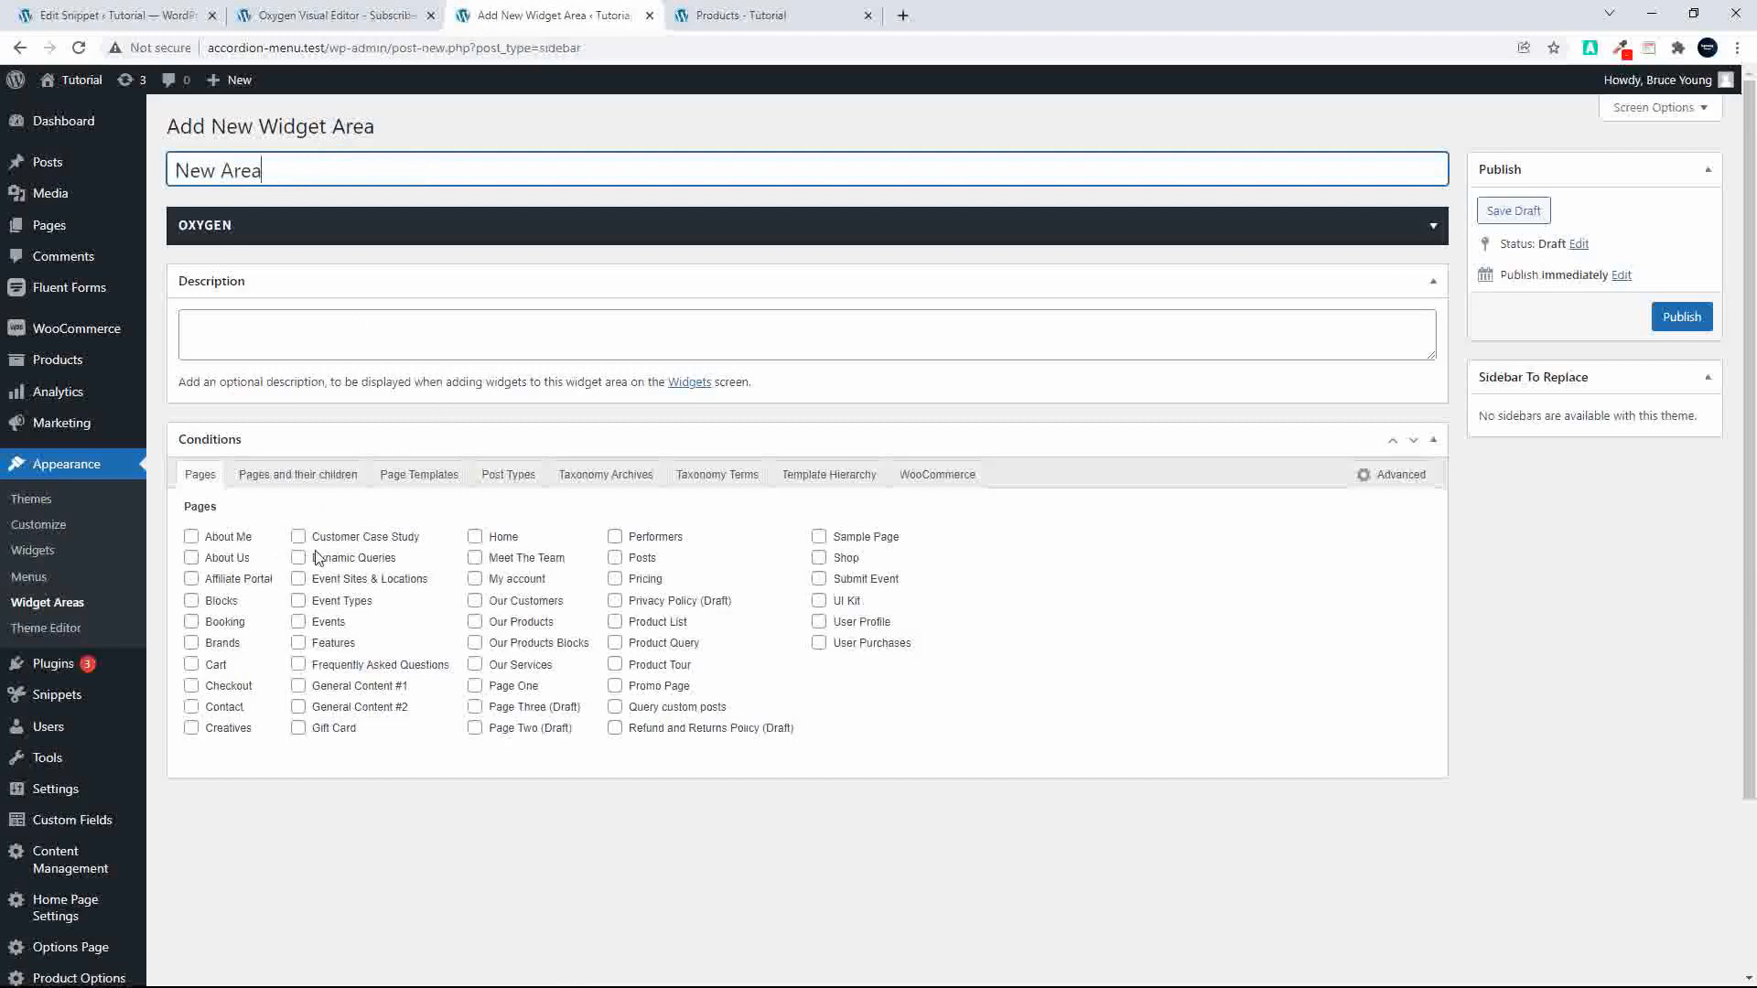
Step: Examine the new widget area's Taxonomy Terms, Taxonomy Archives and Pages conditions
left_click(724, 478)
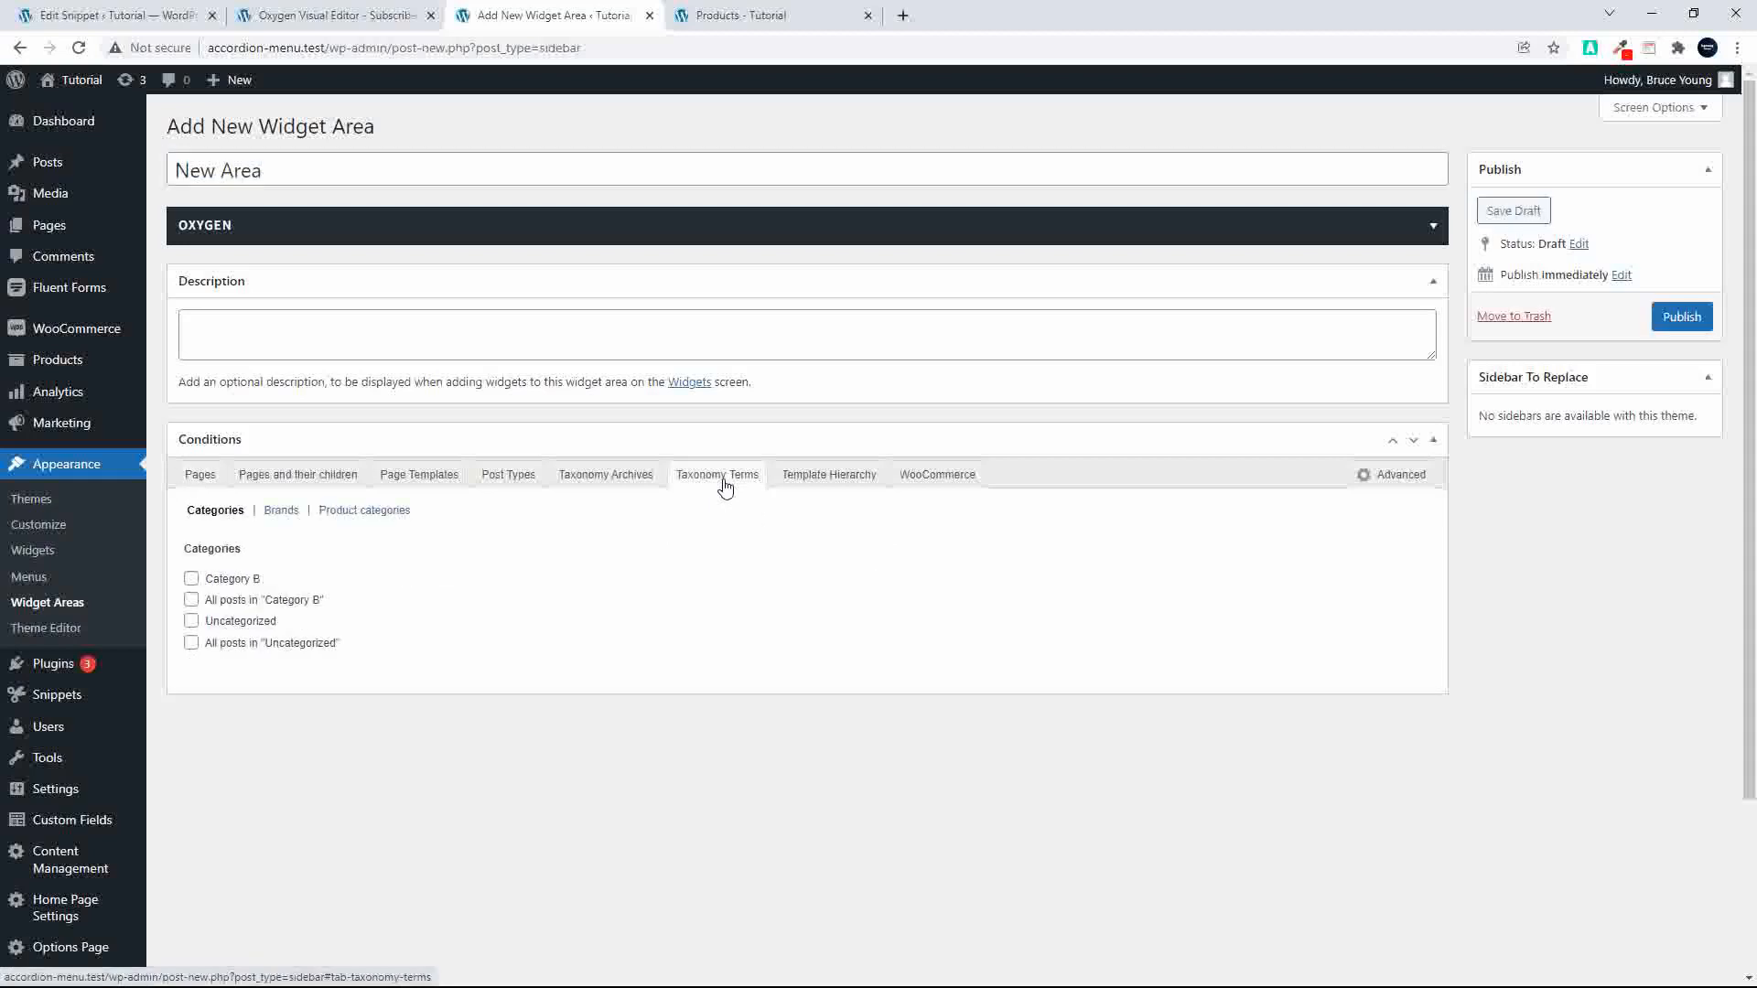
left_click(591, 477)
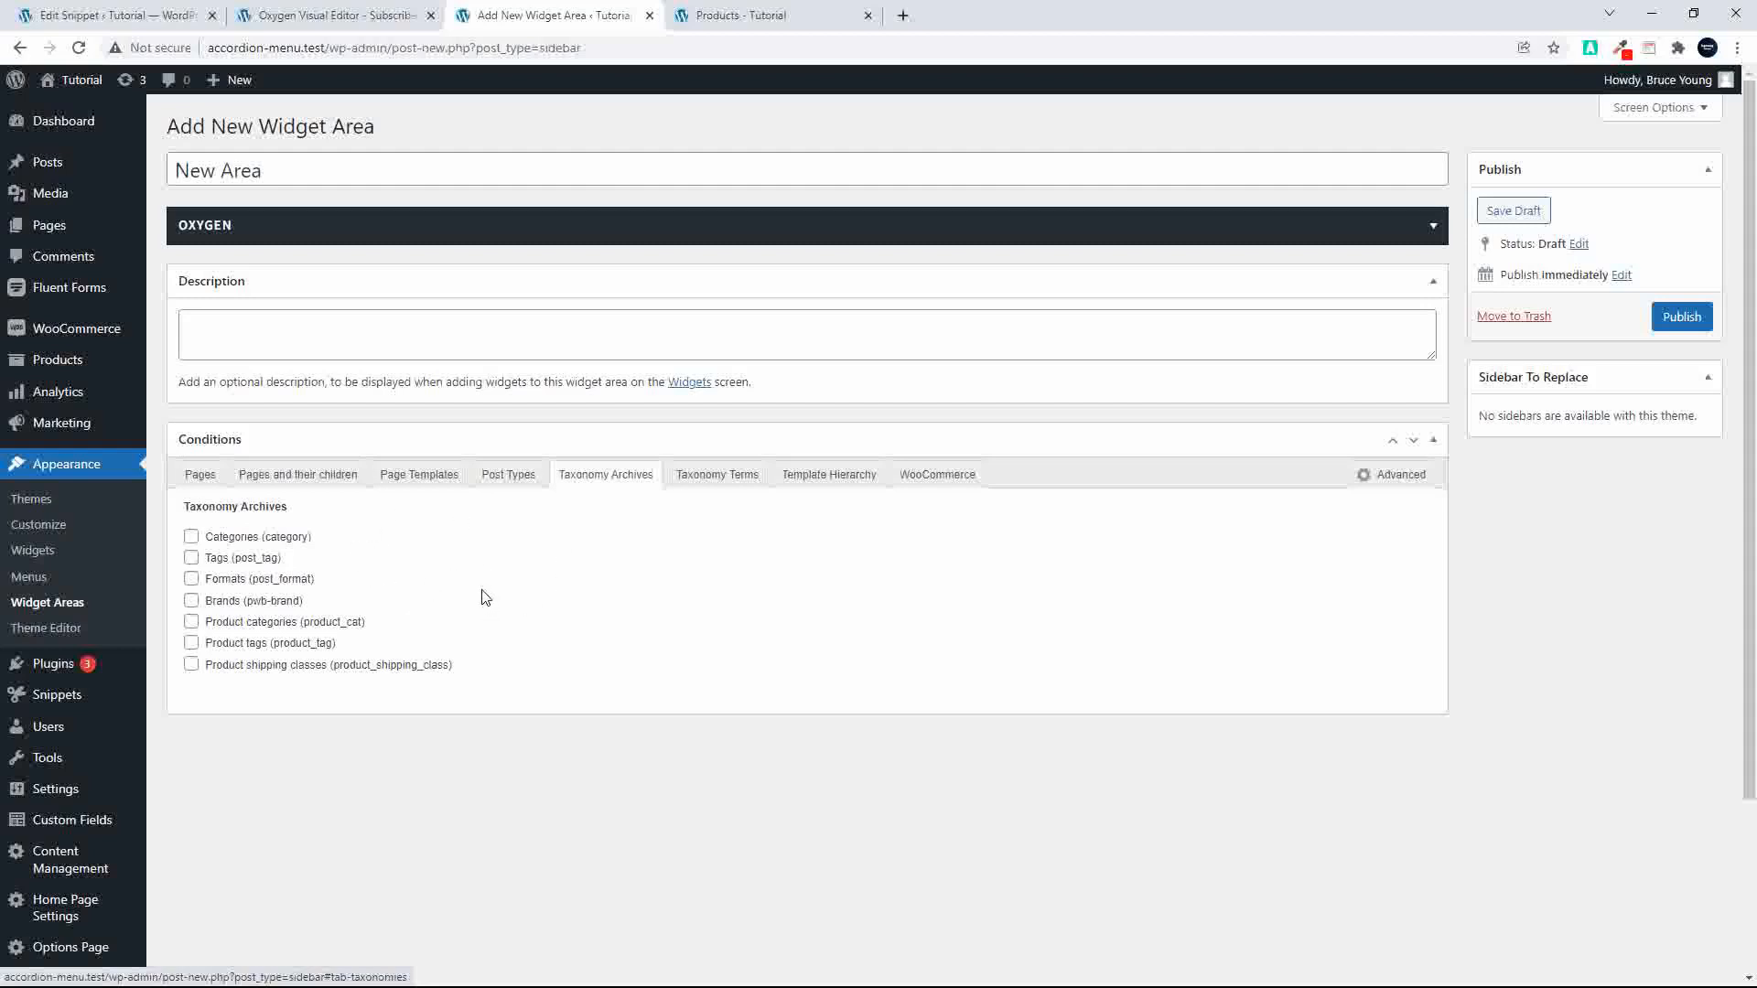
left_click(204, 483)
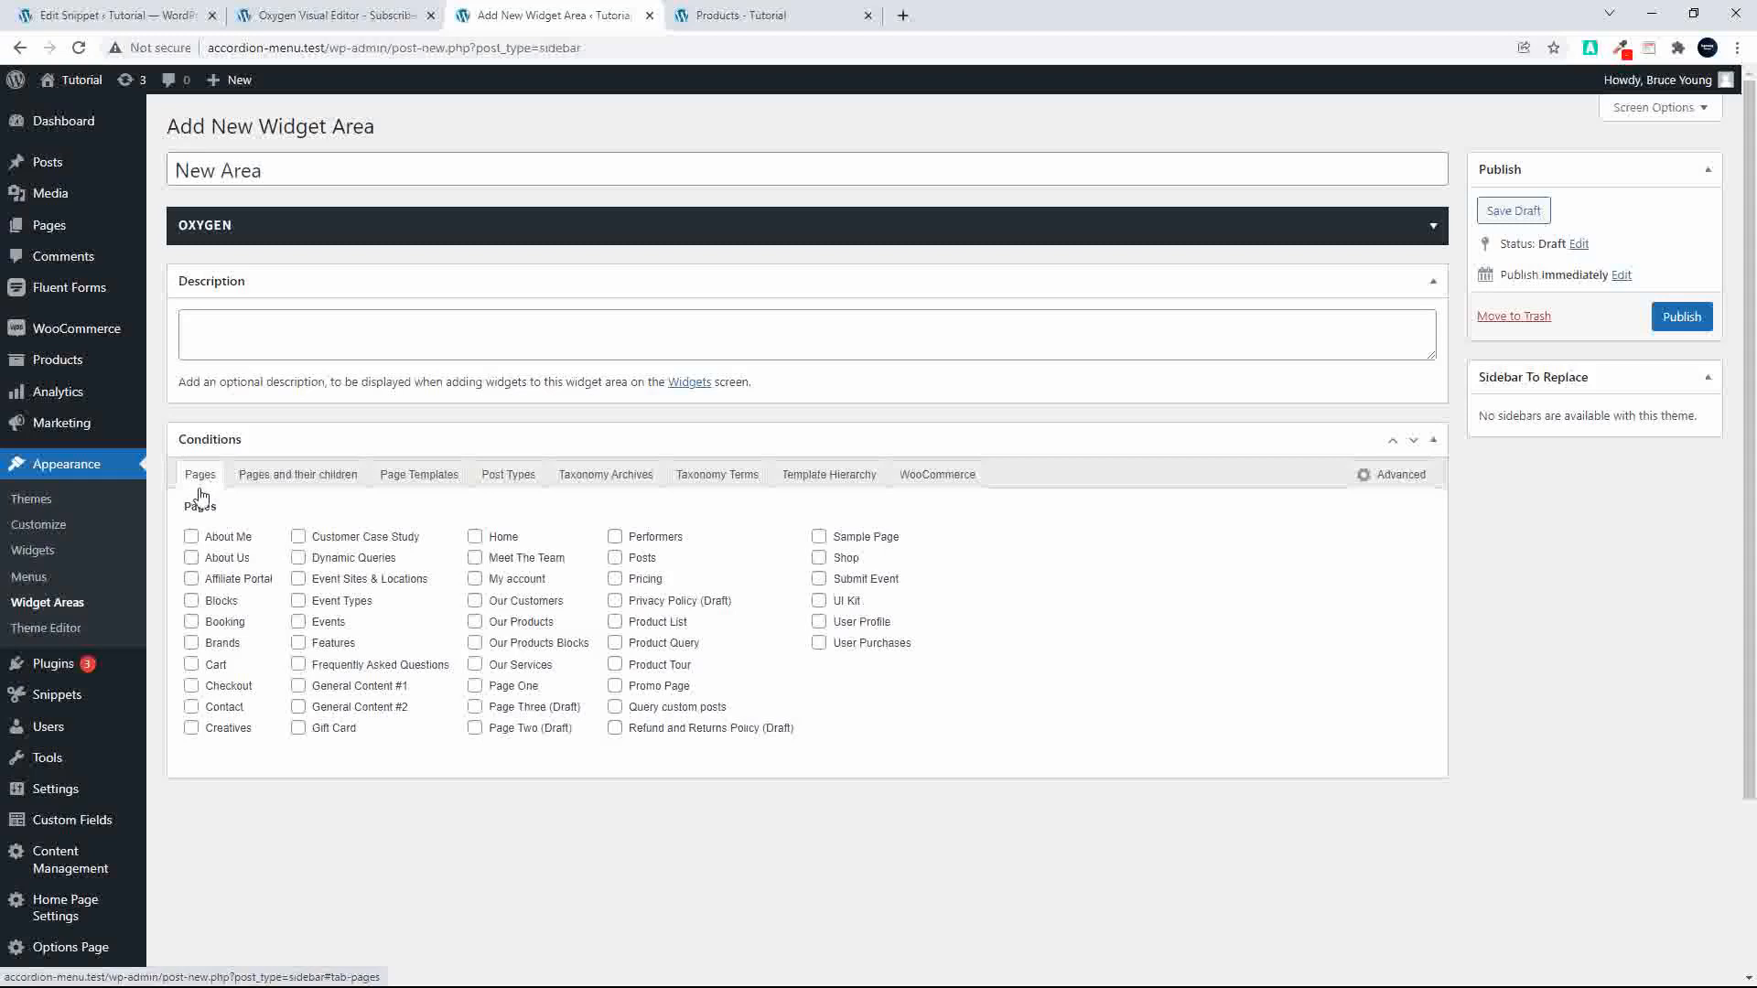
Step: Leave the Subscribe Widget editor and open the Main template from the Oxygen templates list in the visual editor
left_click(313, 18)
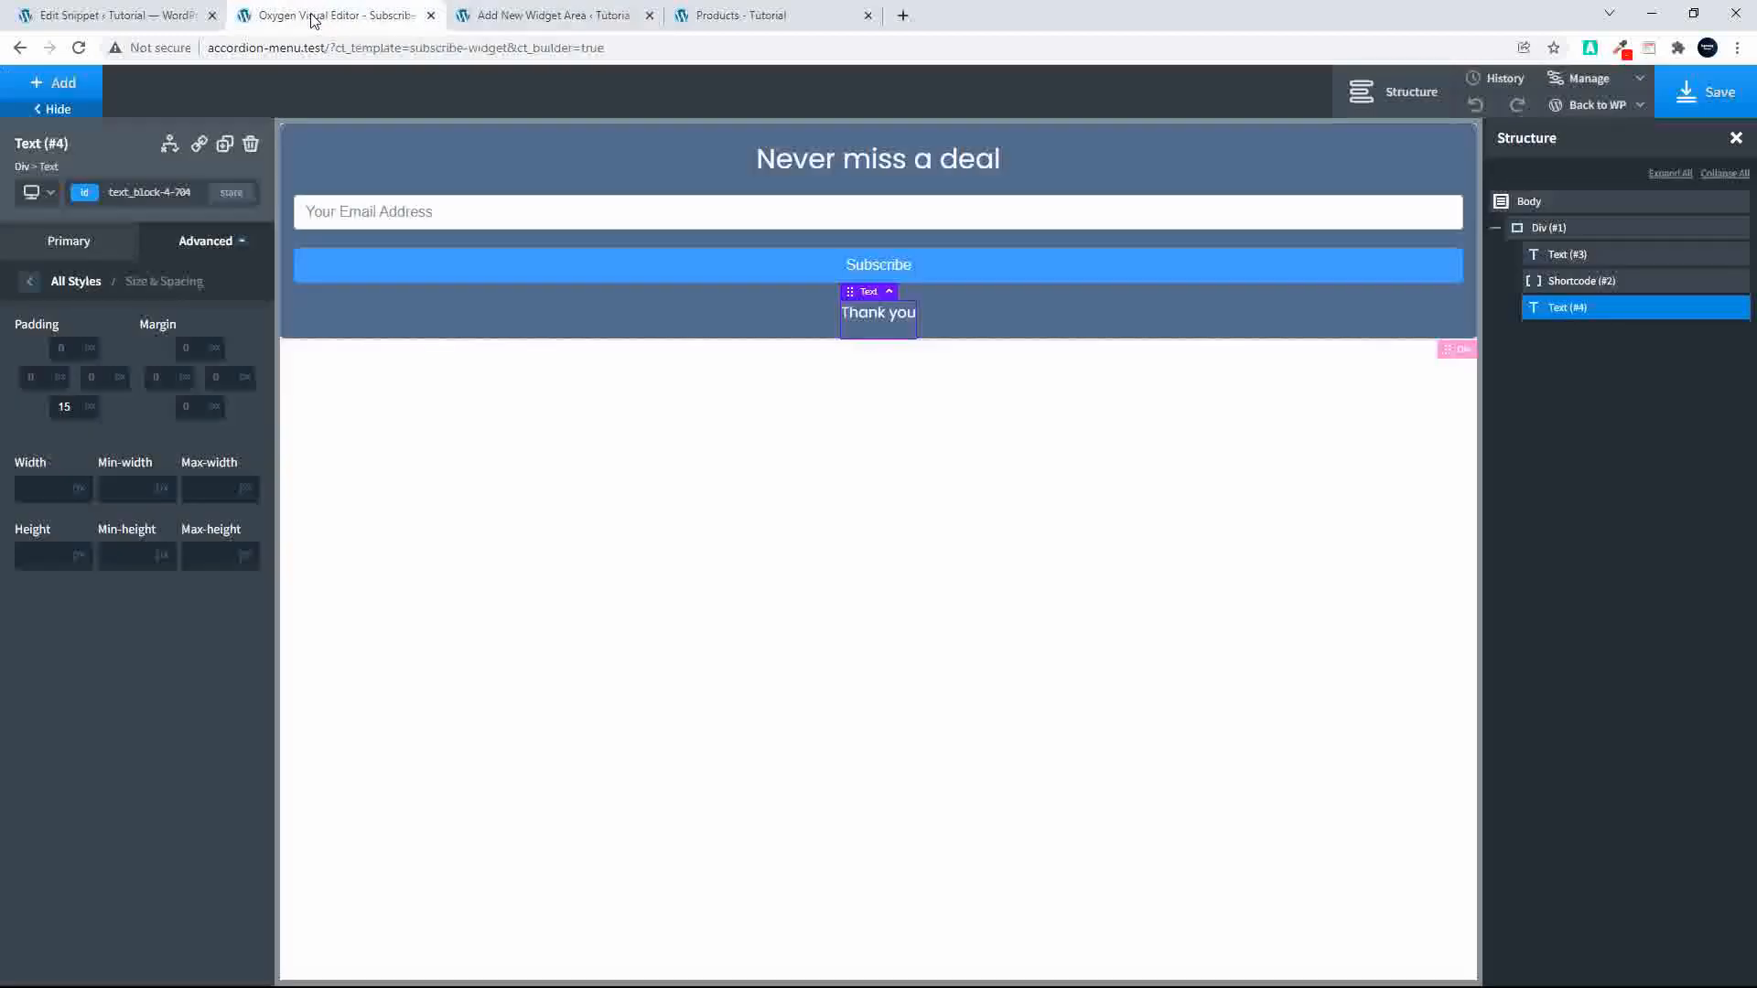
mouse_move(1583, 105)
left_click(1579, 135)
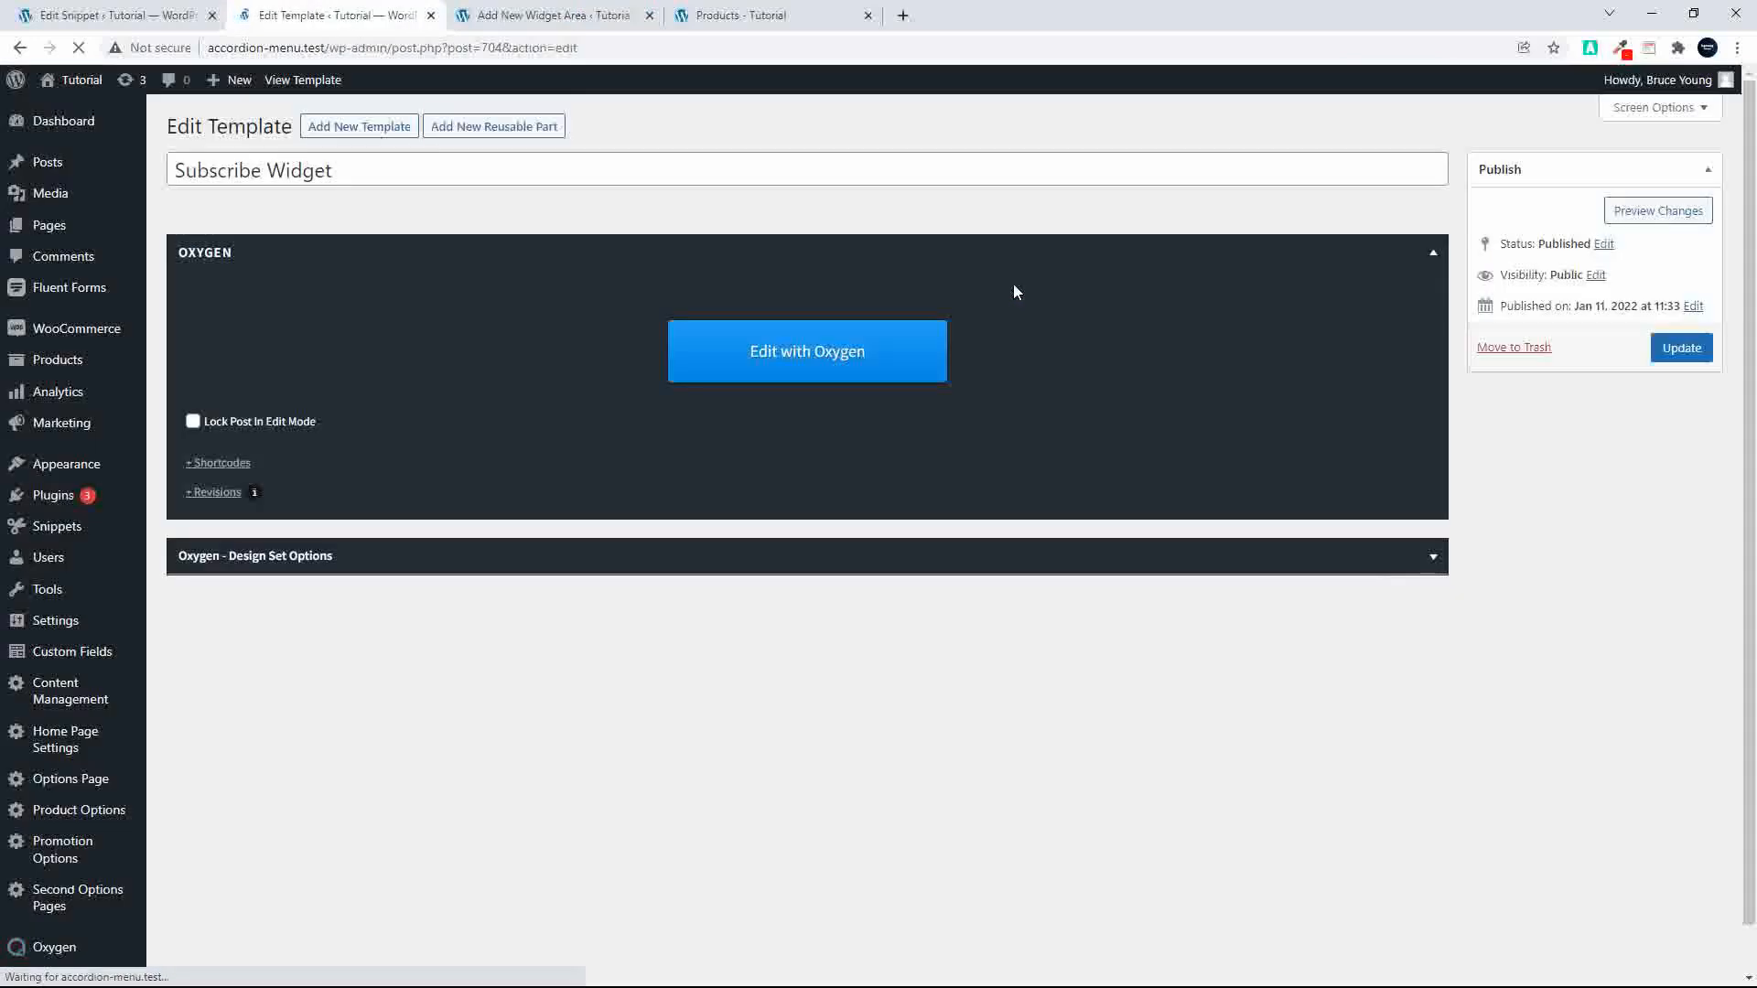
scroll(91, 851, "down", 1)
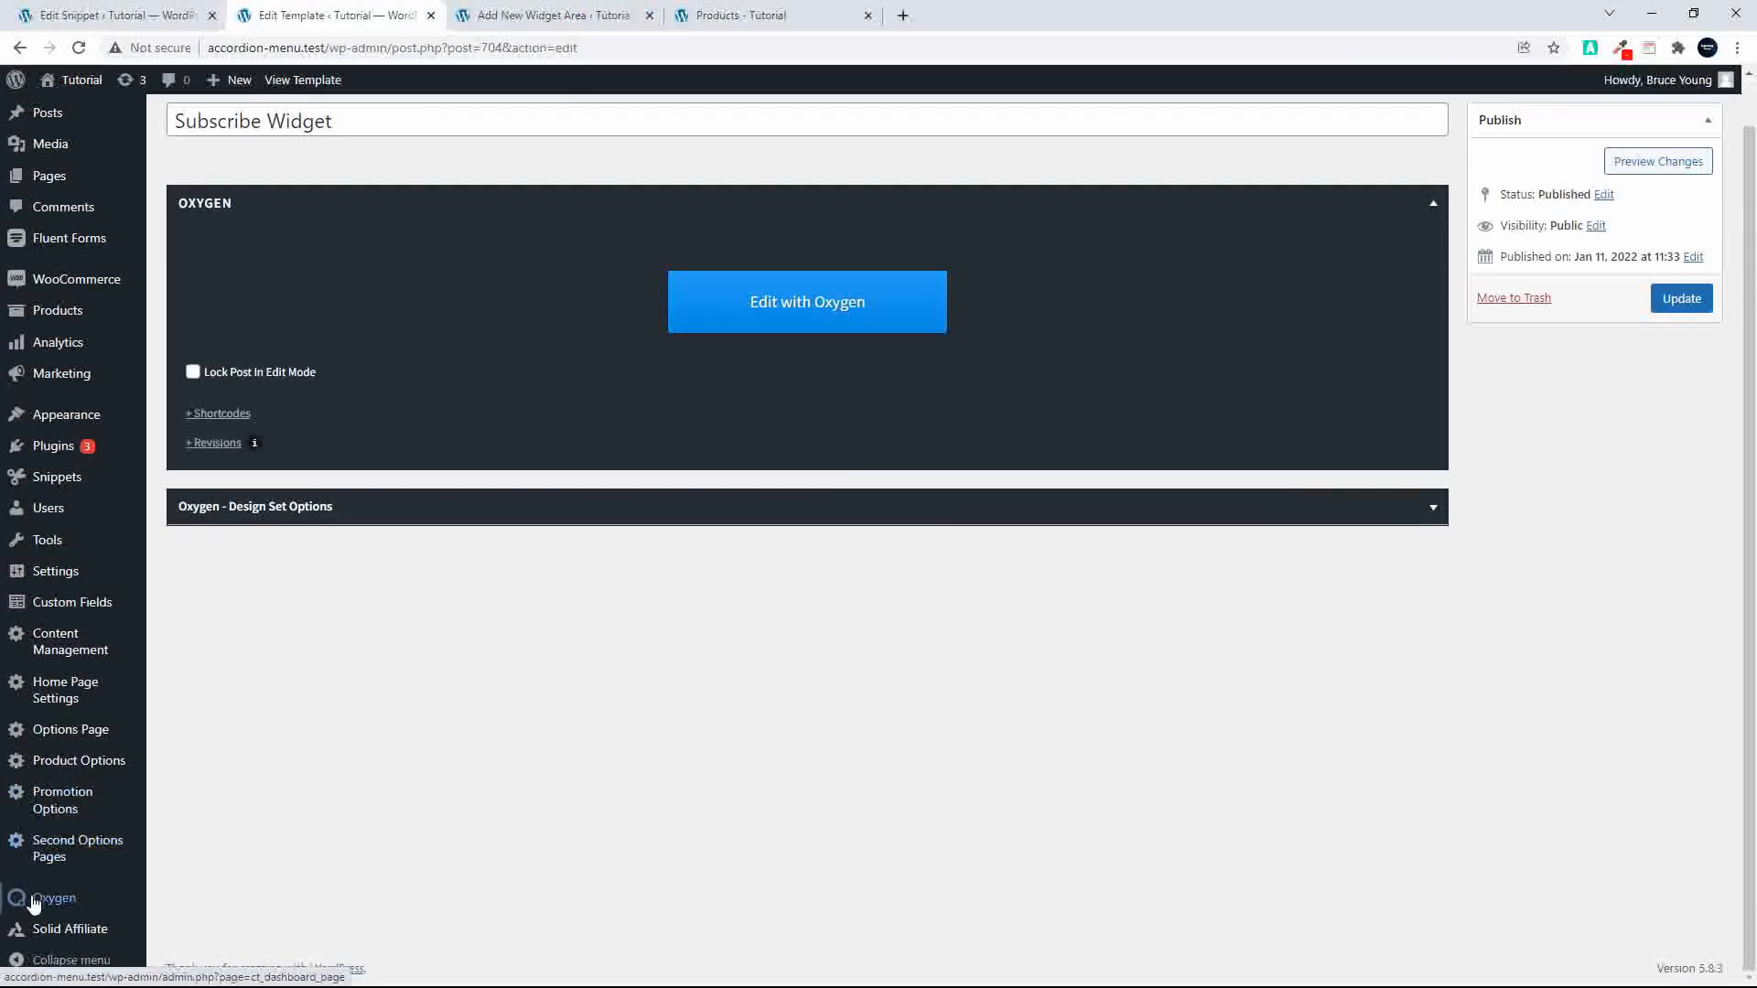
mouse_move(91, 901)
left_click(212, 773)
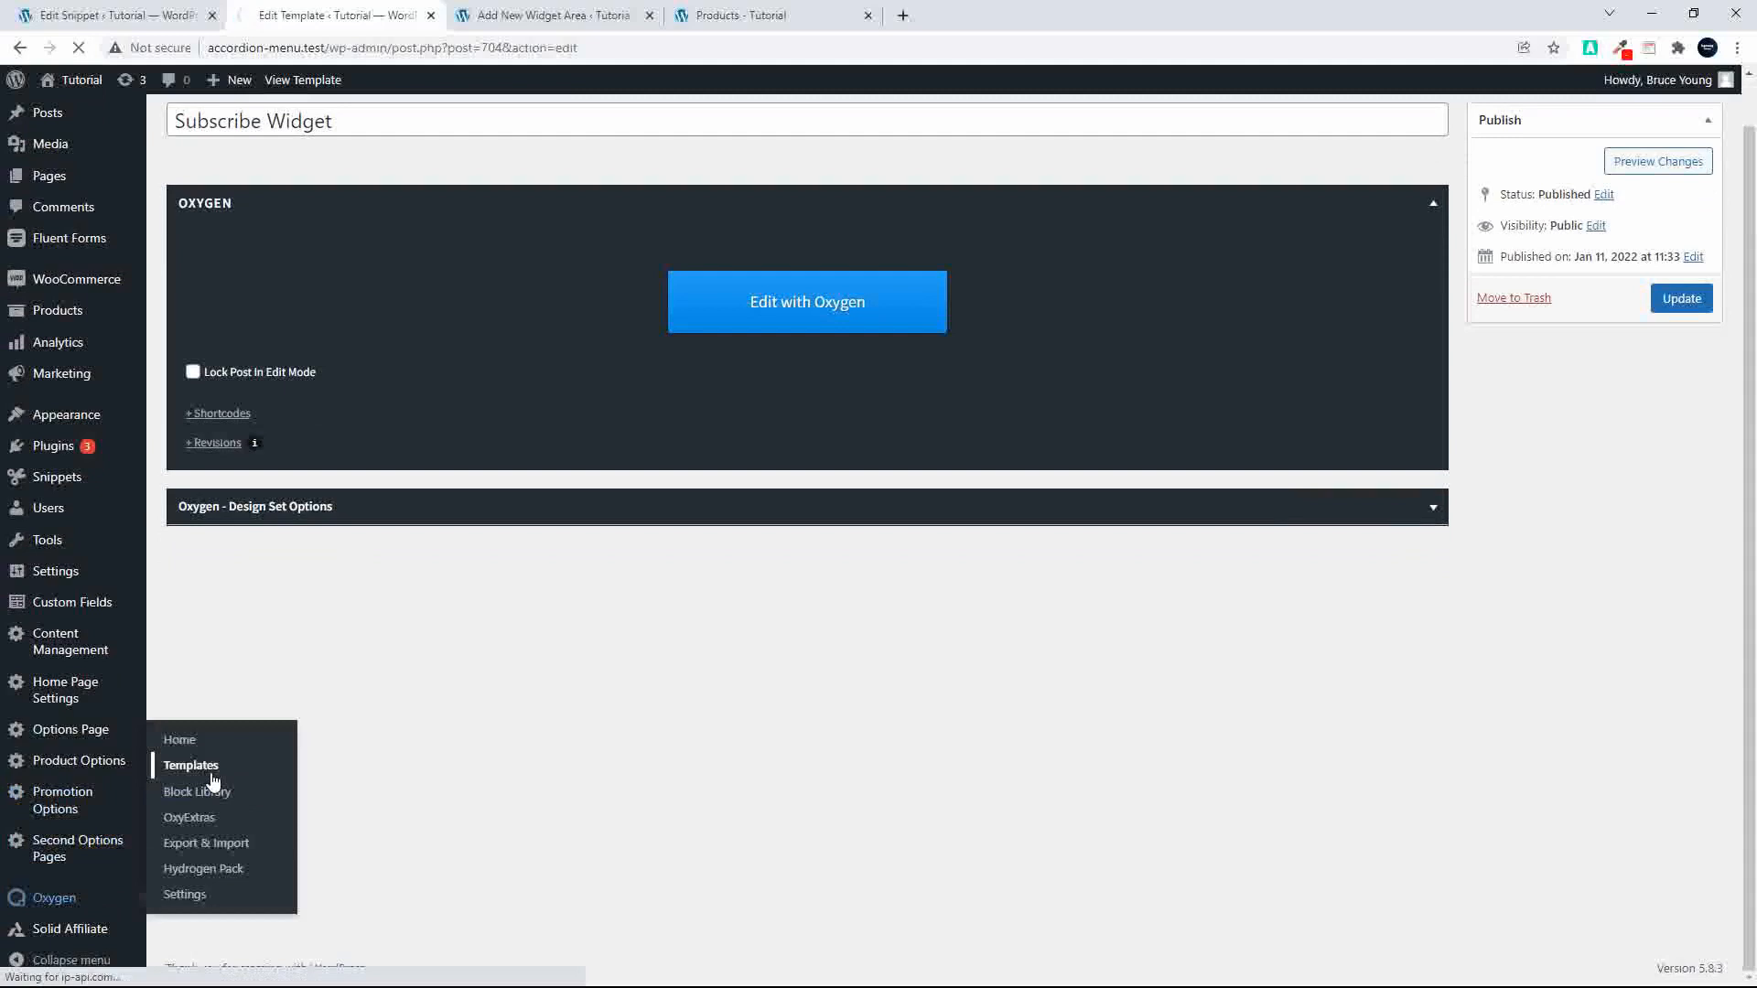
scroll(285, 873, "down", 15)
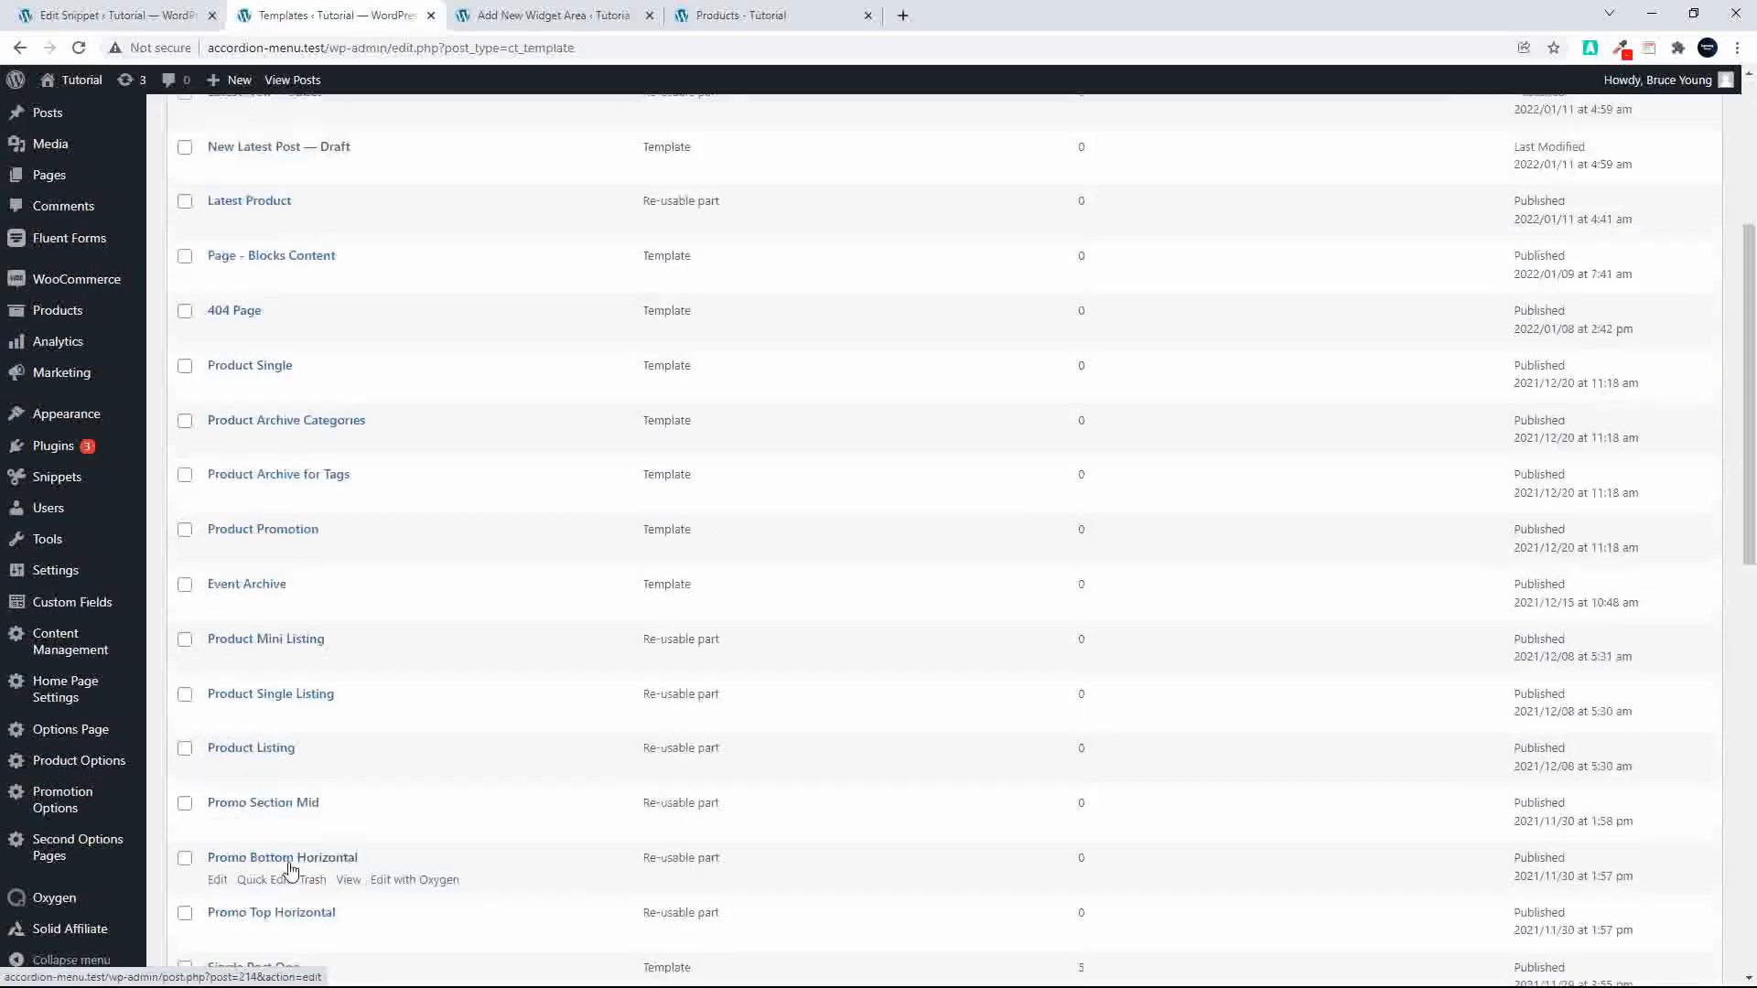
left_click(403, 743)
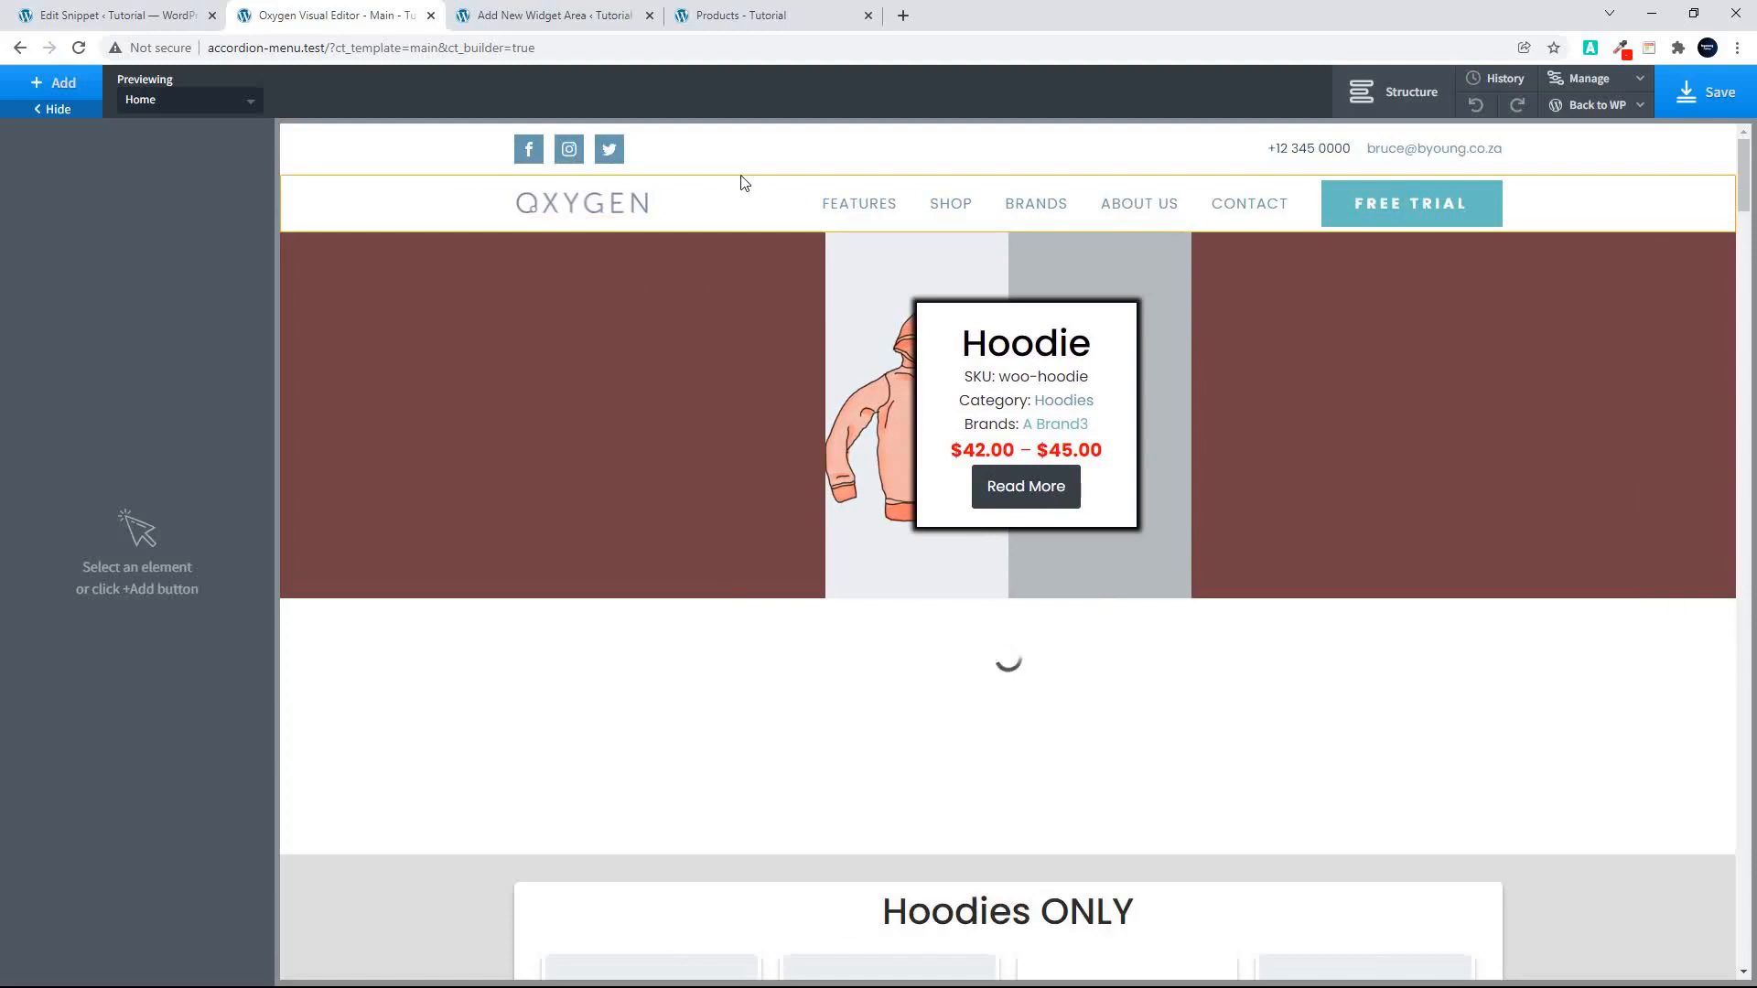
Step: Select the top header row holding the social icons, show the template structure and list the available WordPress sidebar components
left_click(768, 167)
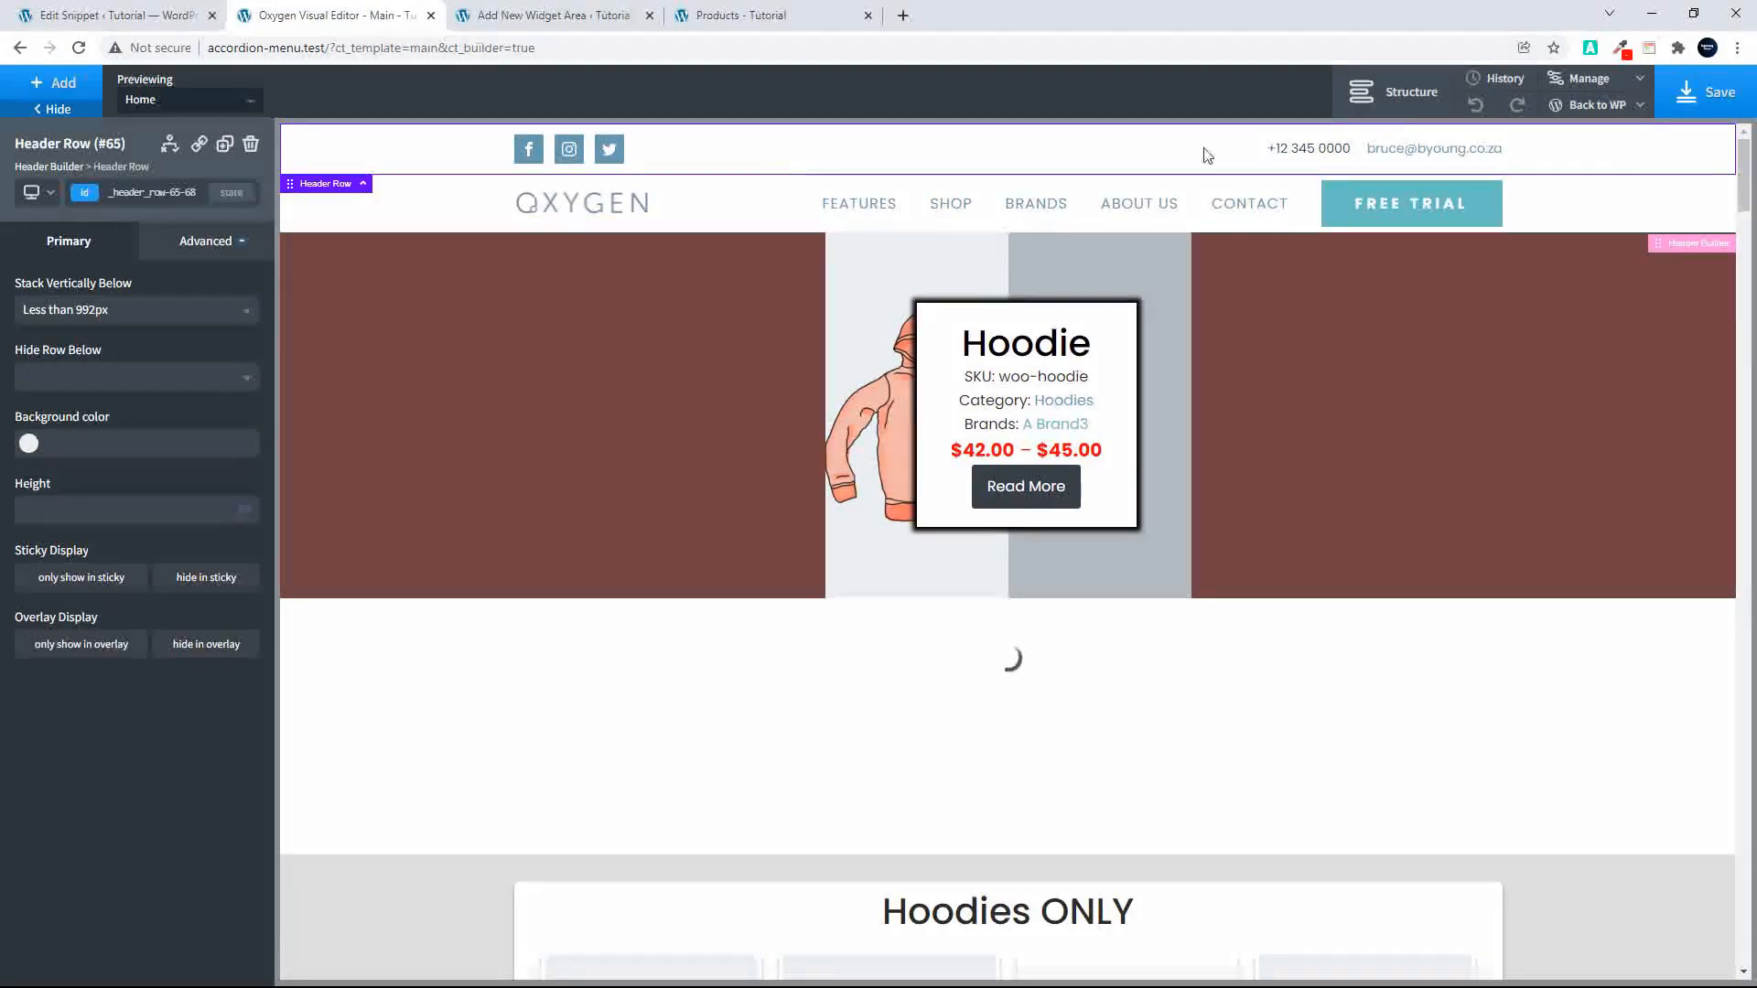
left_click(1397, 98)
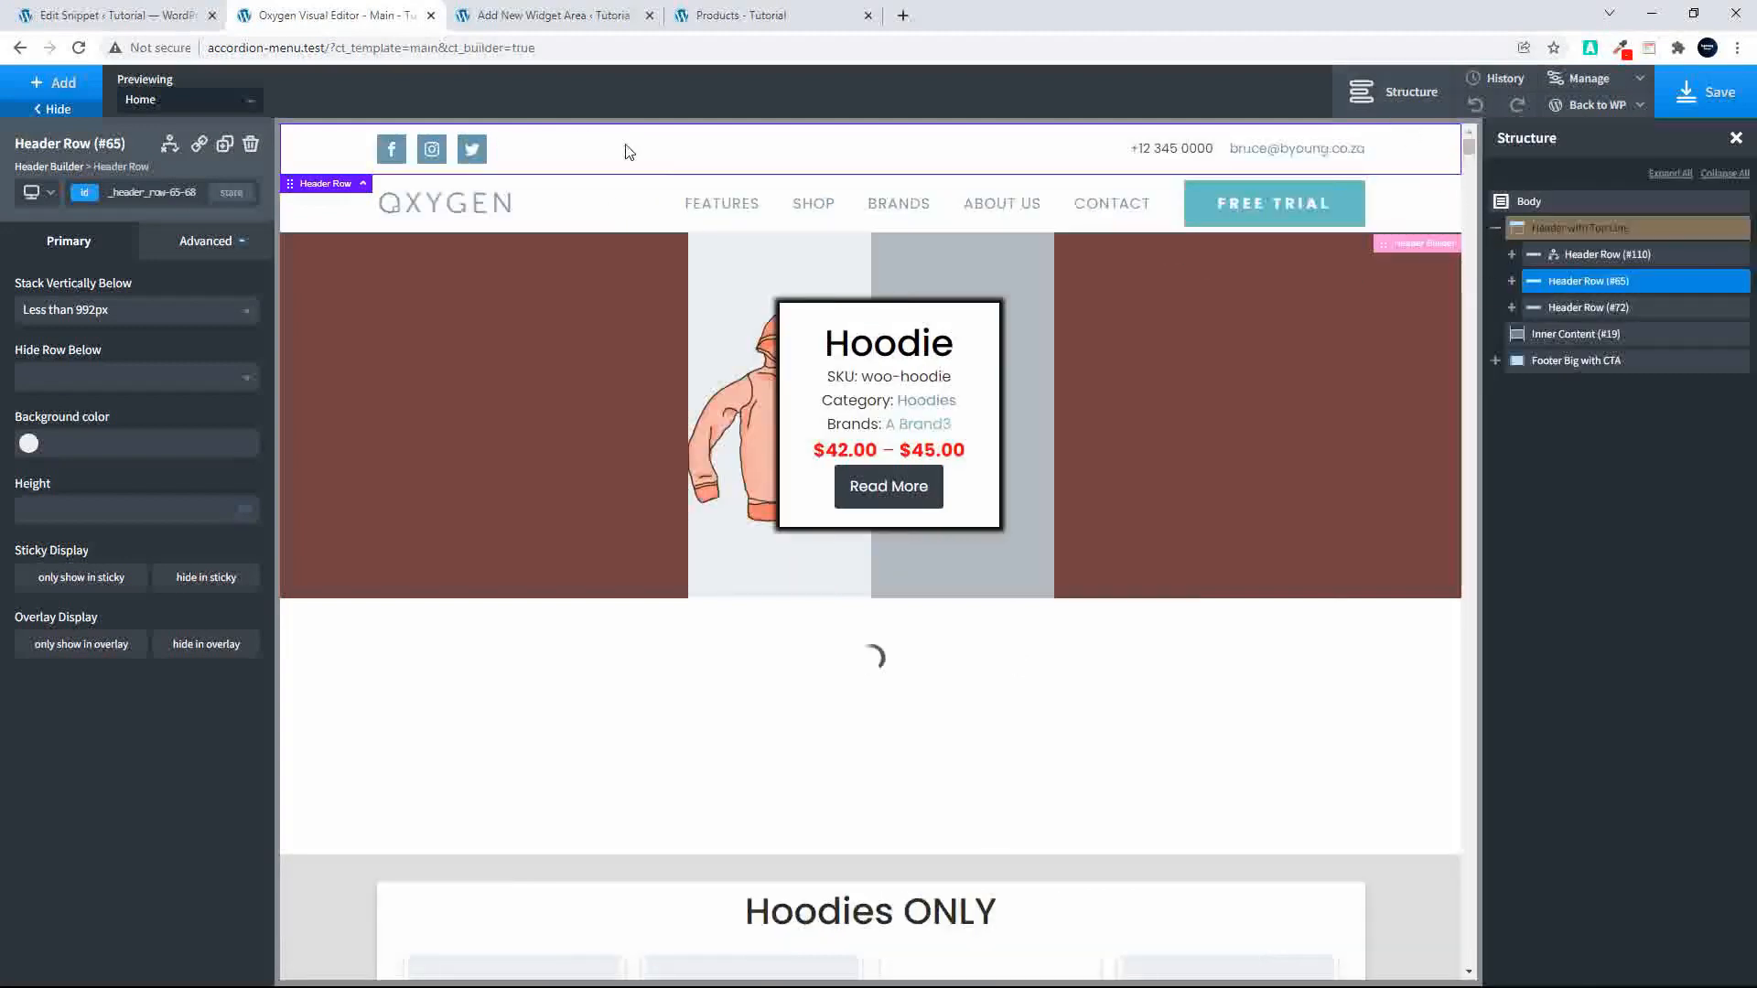
left_click(30, 89)
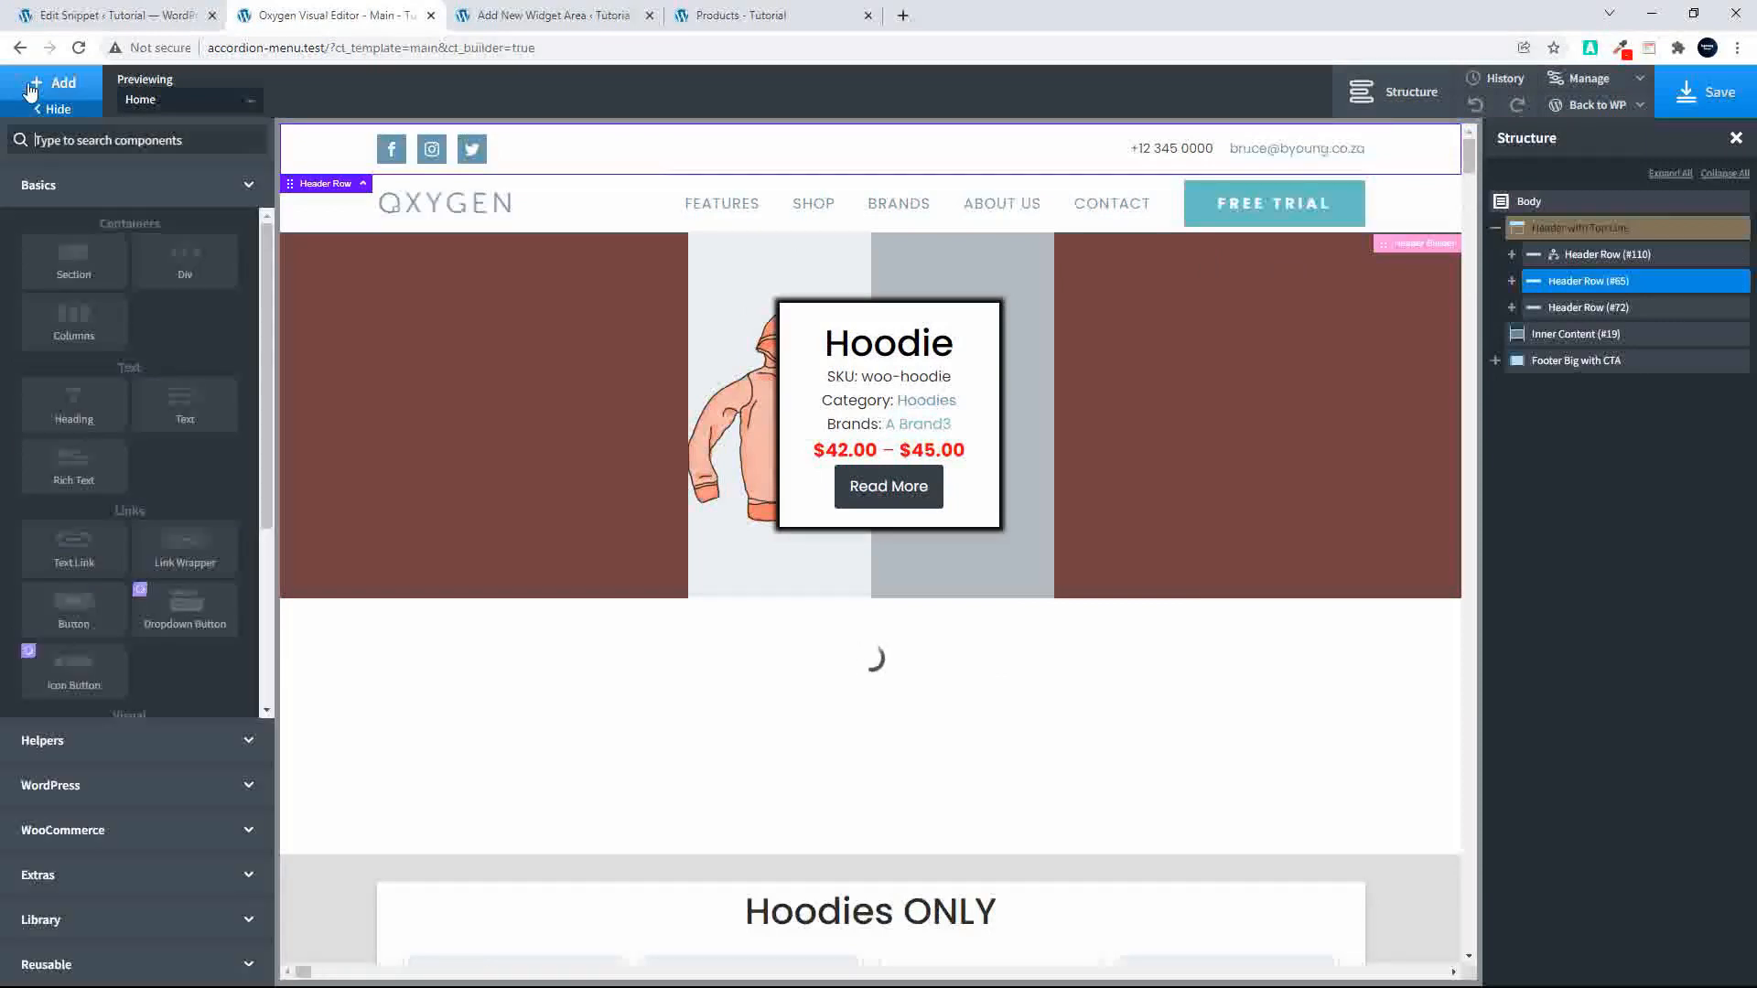
left_click(109, 788)
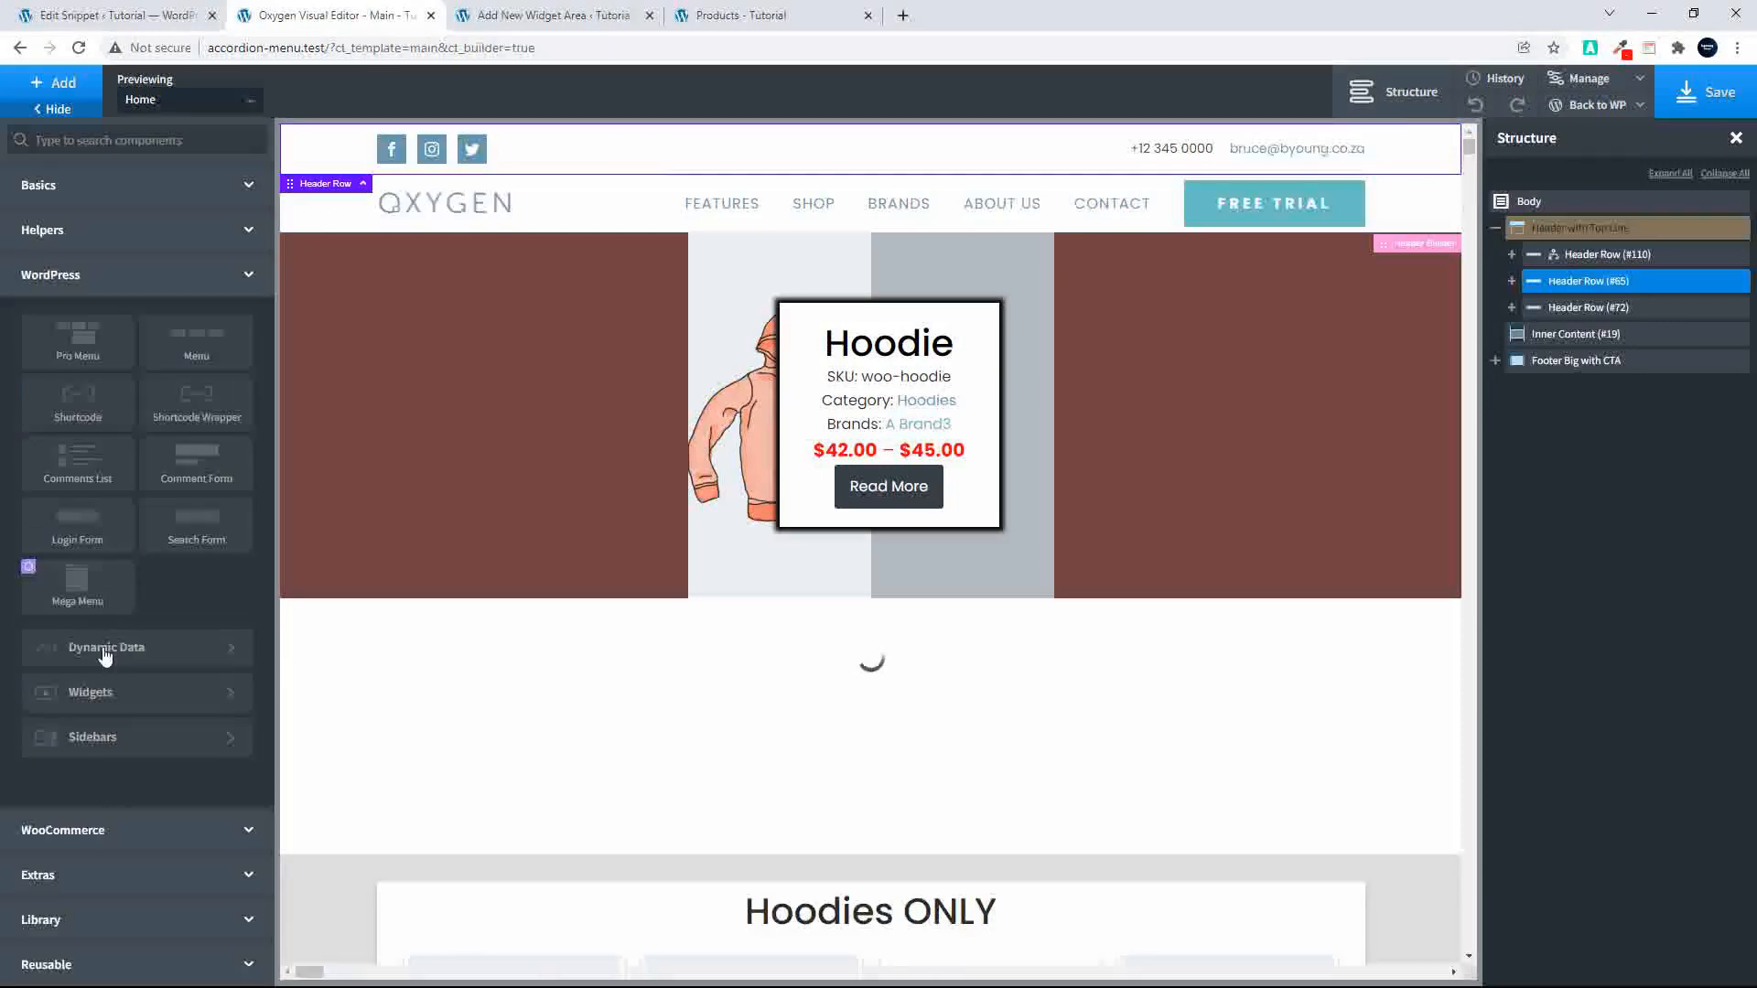
left_click(106, 746)
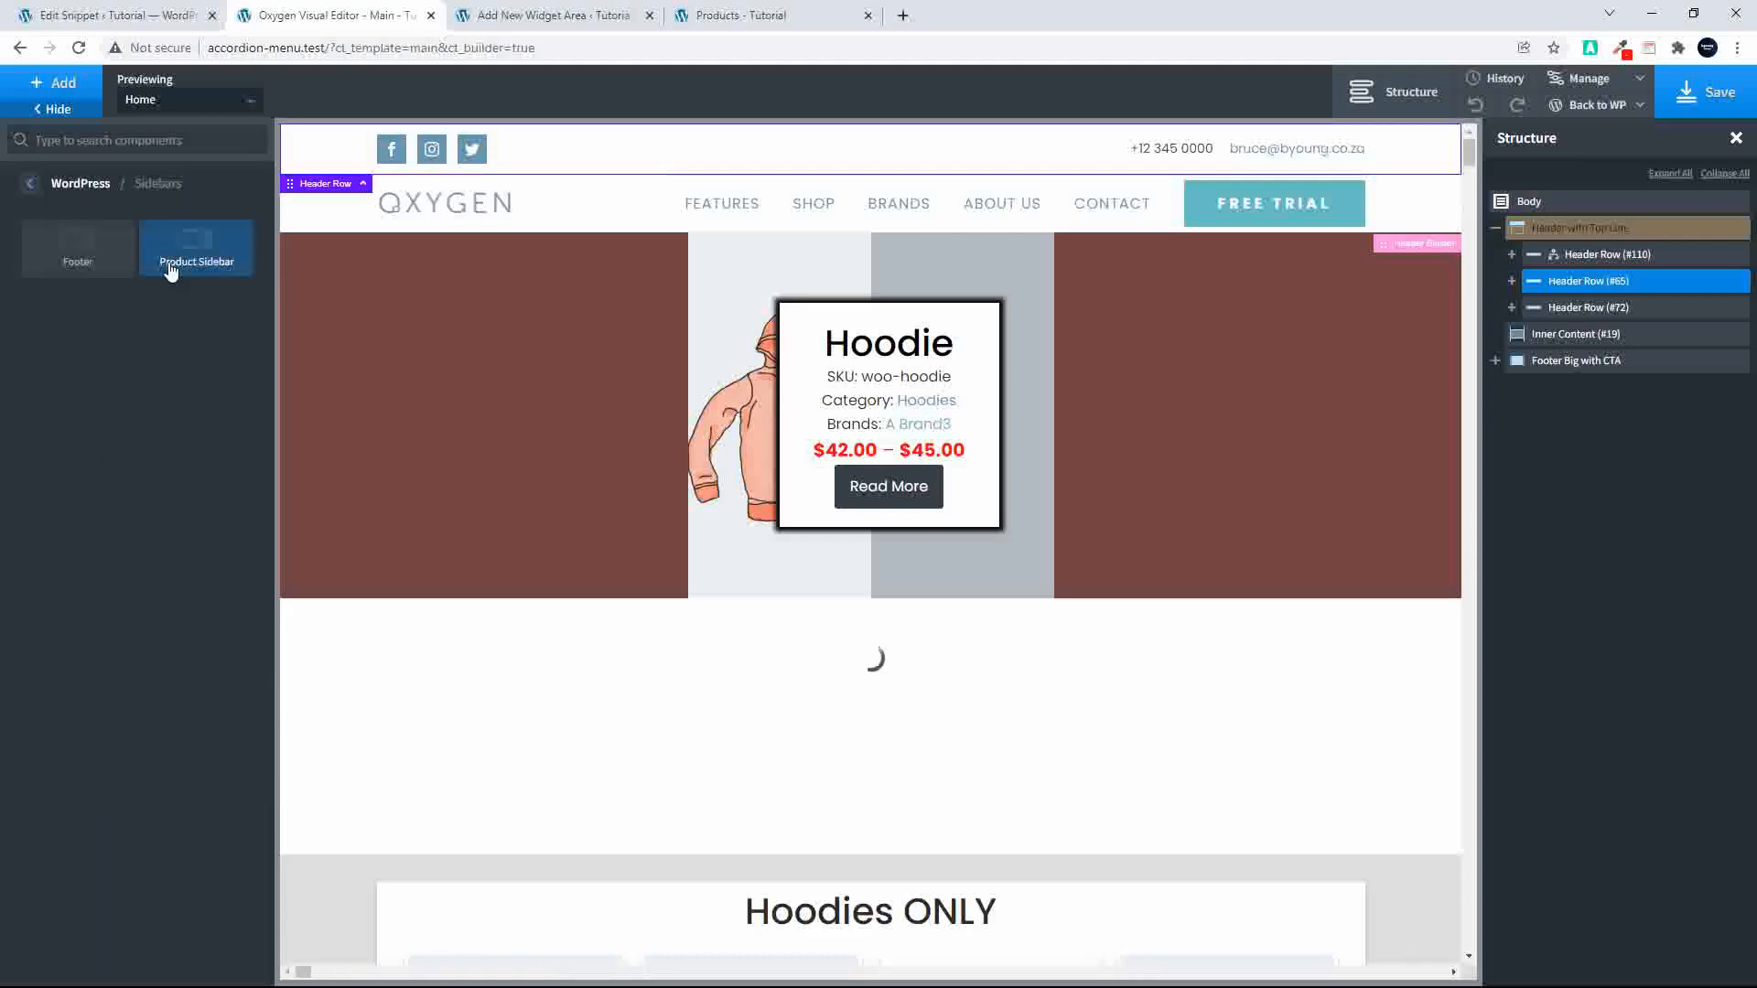
Step: Return to the unpublished widget area "New Area" and publish it
left_click(136, 19)
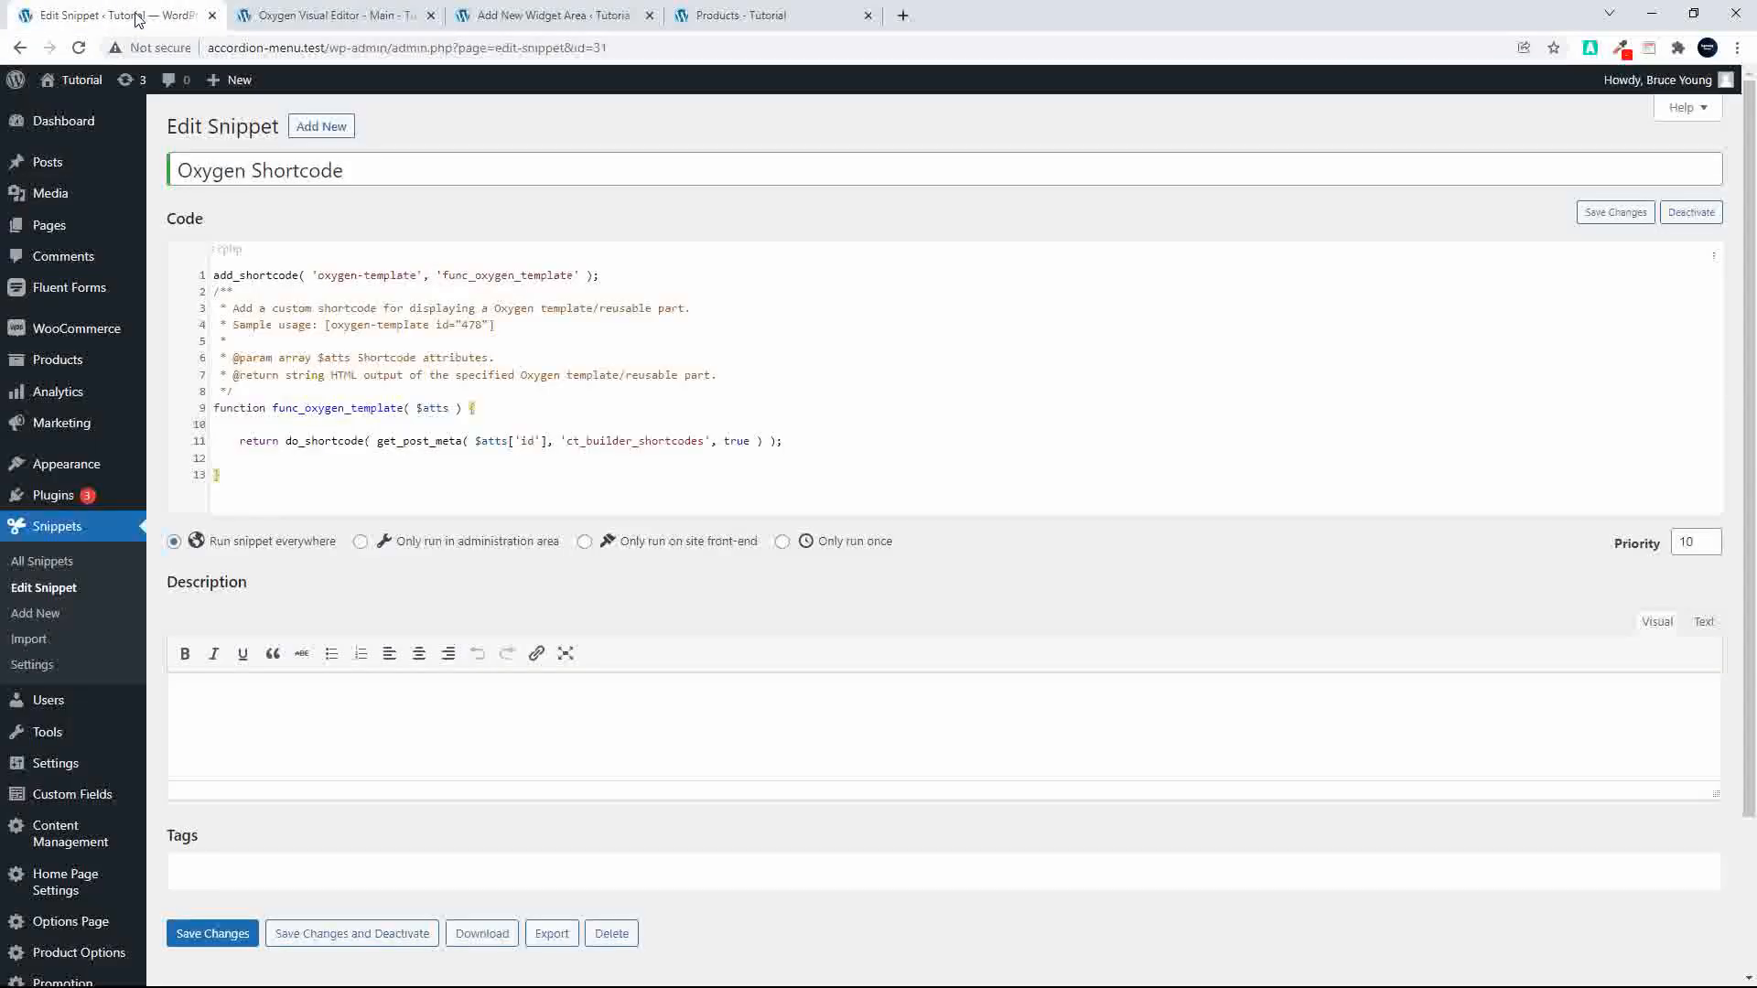
left_click(324, 15)
left_click(504, 17)
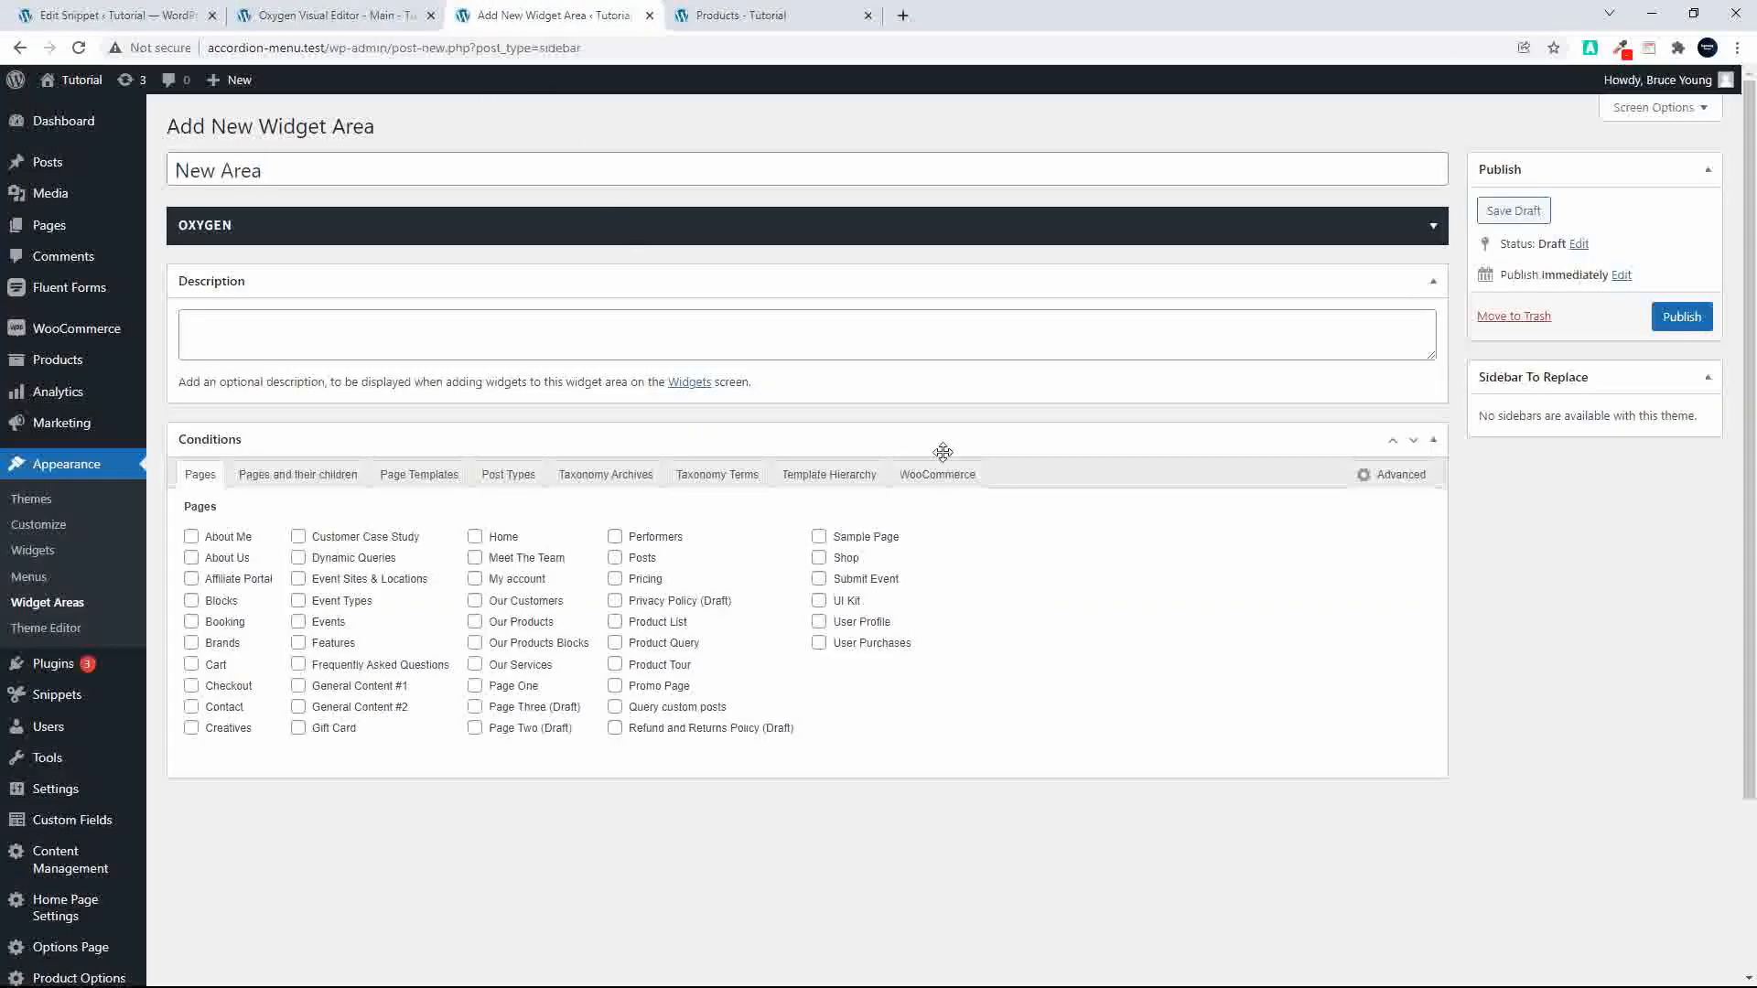
left_click(1681, 317)
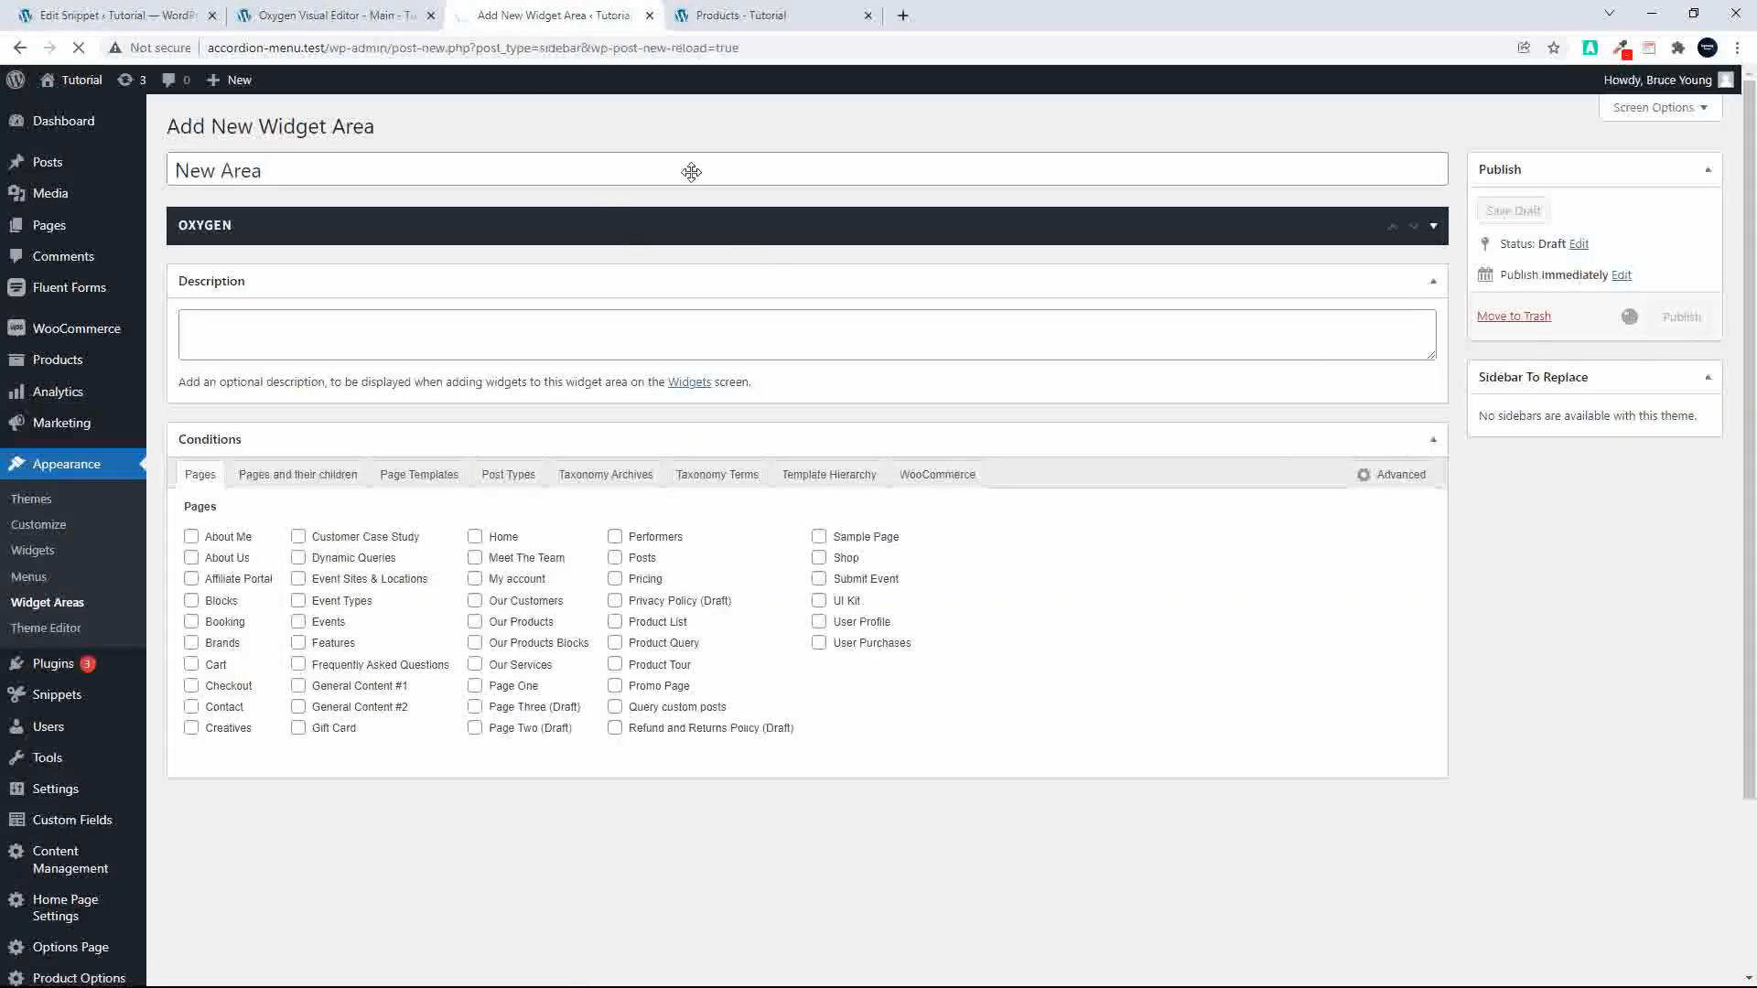
Step: Switch to the Main template's visual editor and add the Footer sidebar to the top header row
left_click(353, 15)
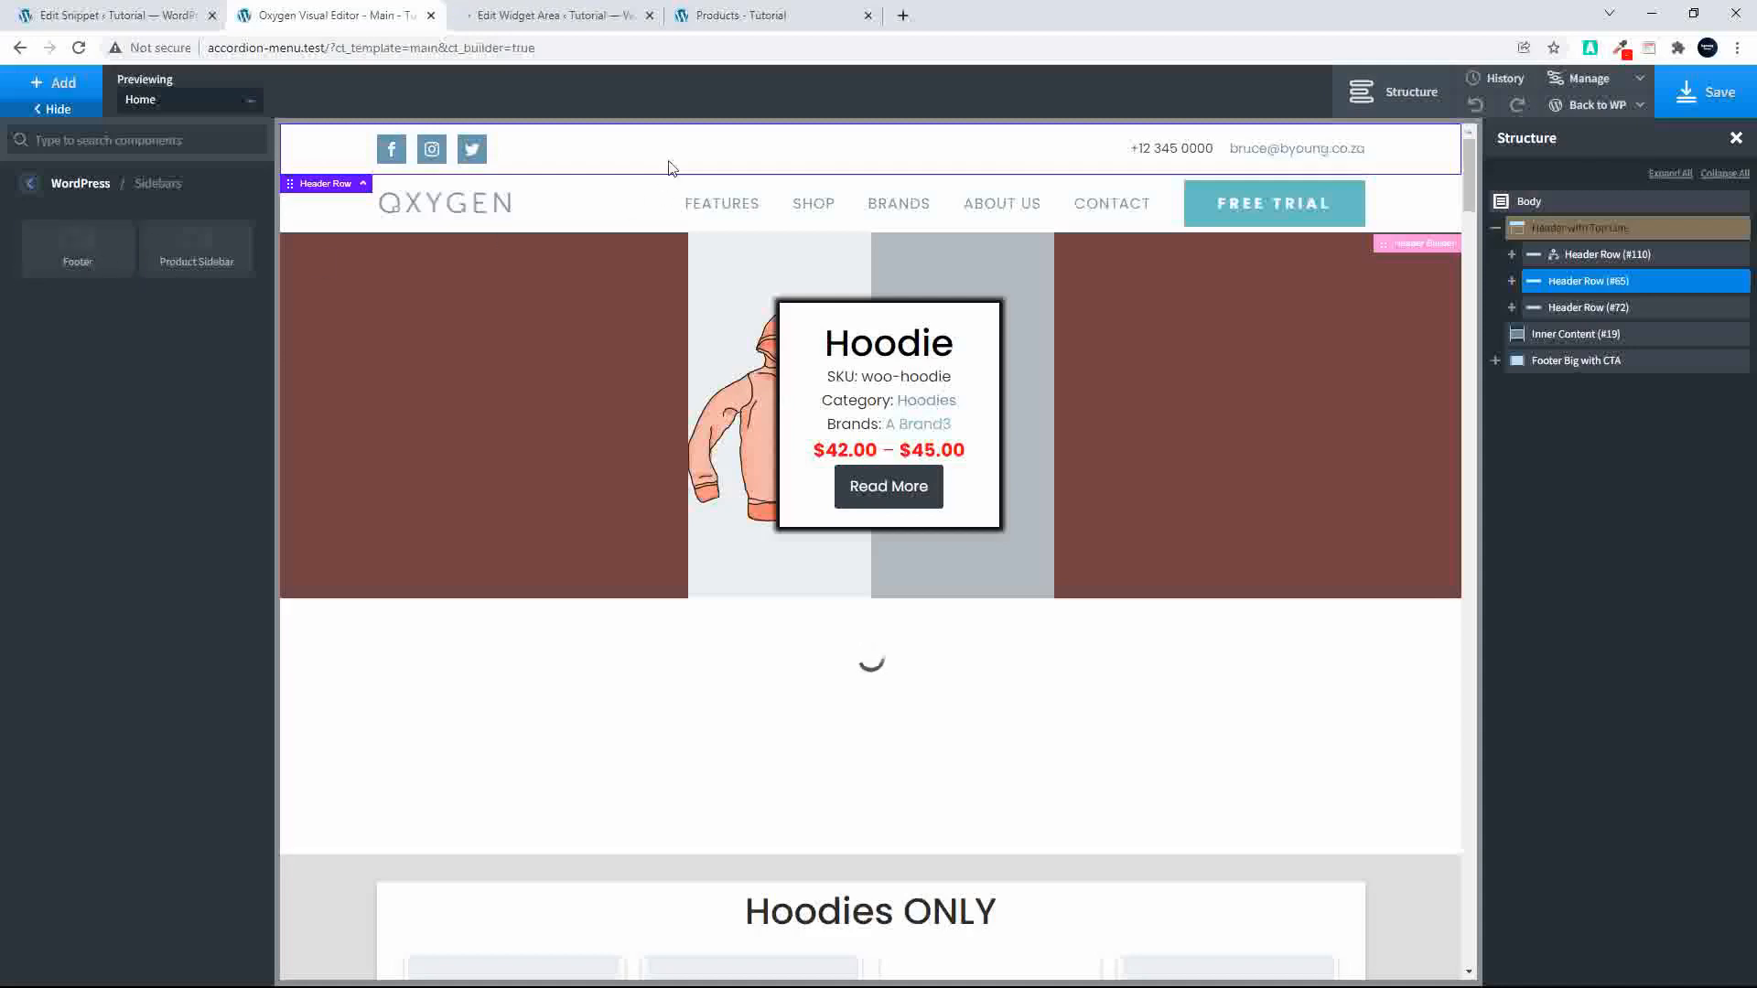
left_click(78, 254)
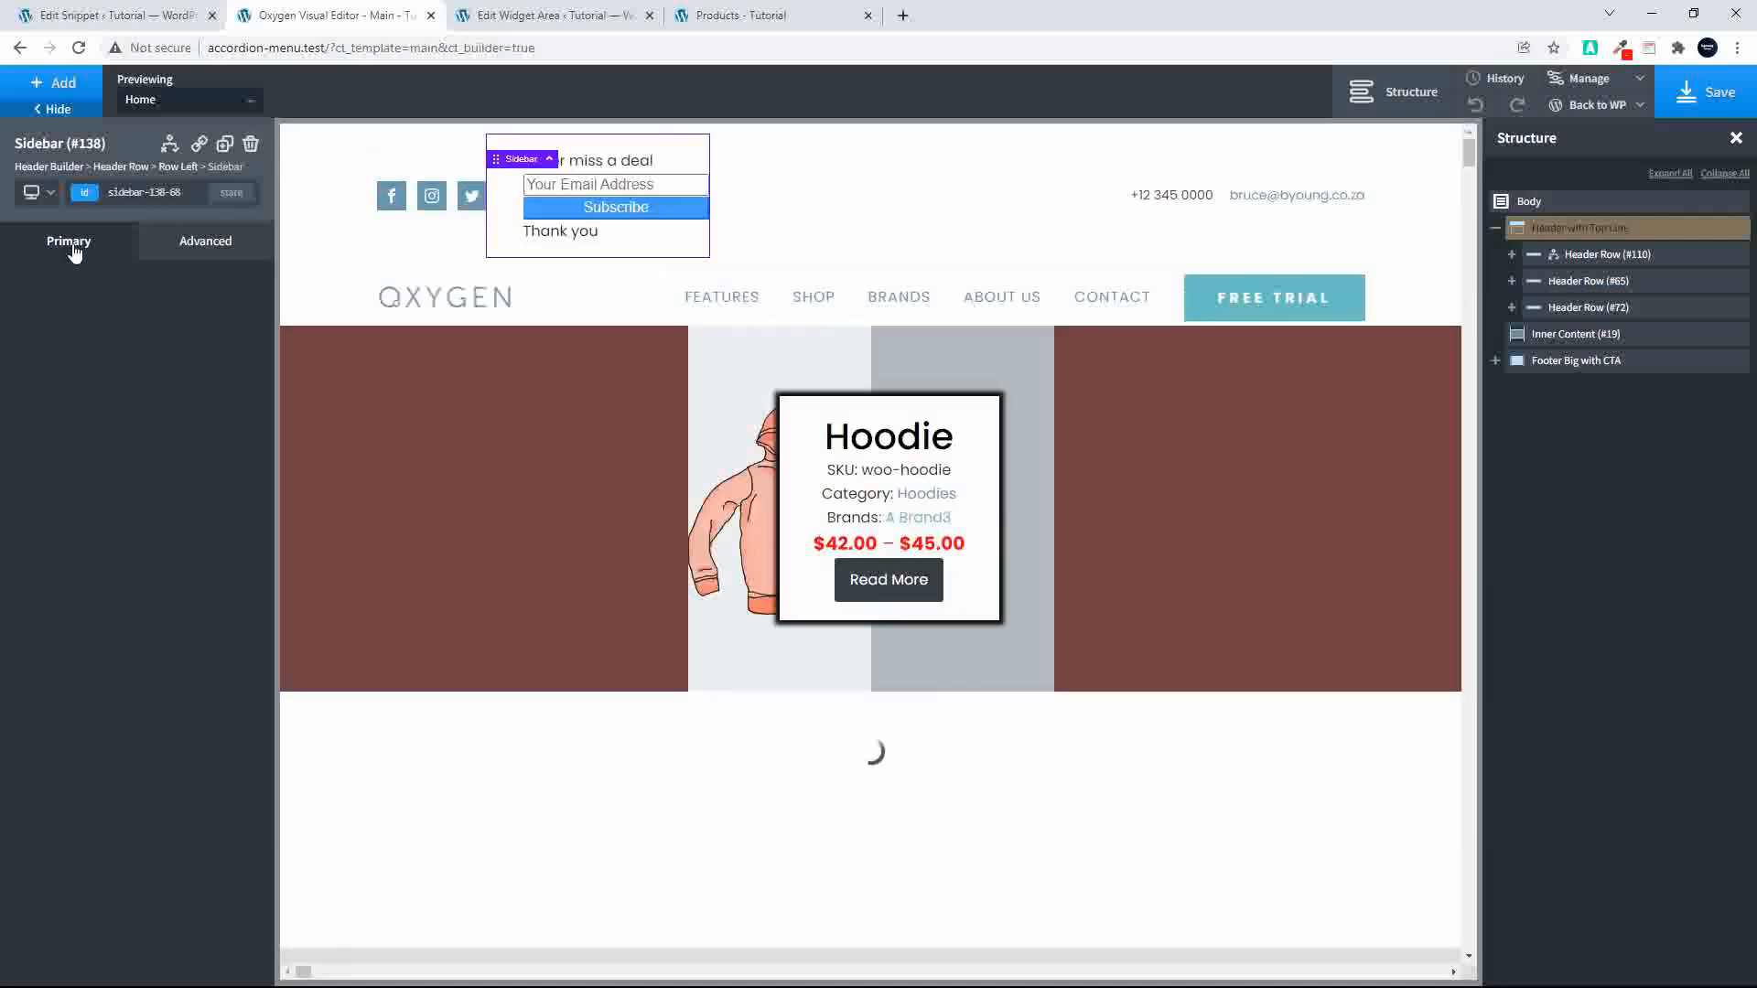
Step: Find the added sidebar in the template structure, move it into the center section of the same header row and save the template
left_click(1512, 254)
left_click(1528, 307)
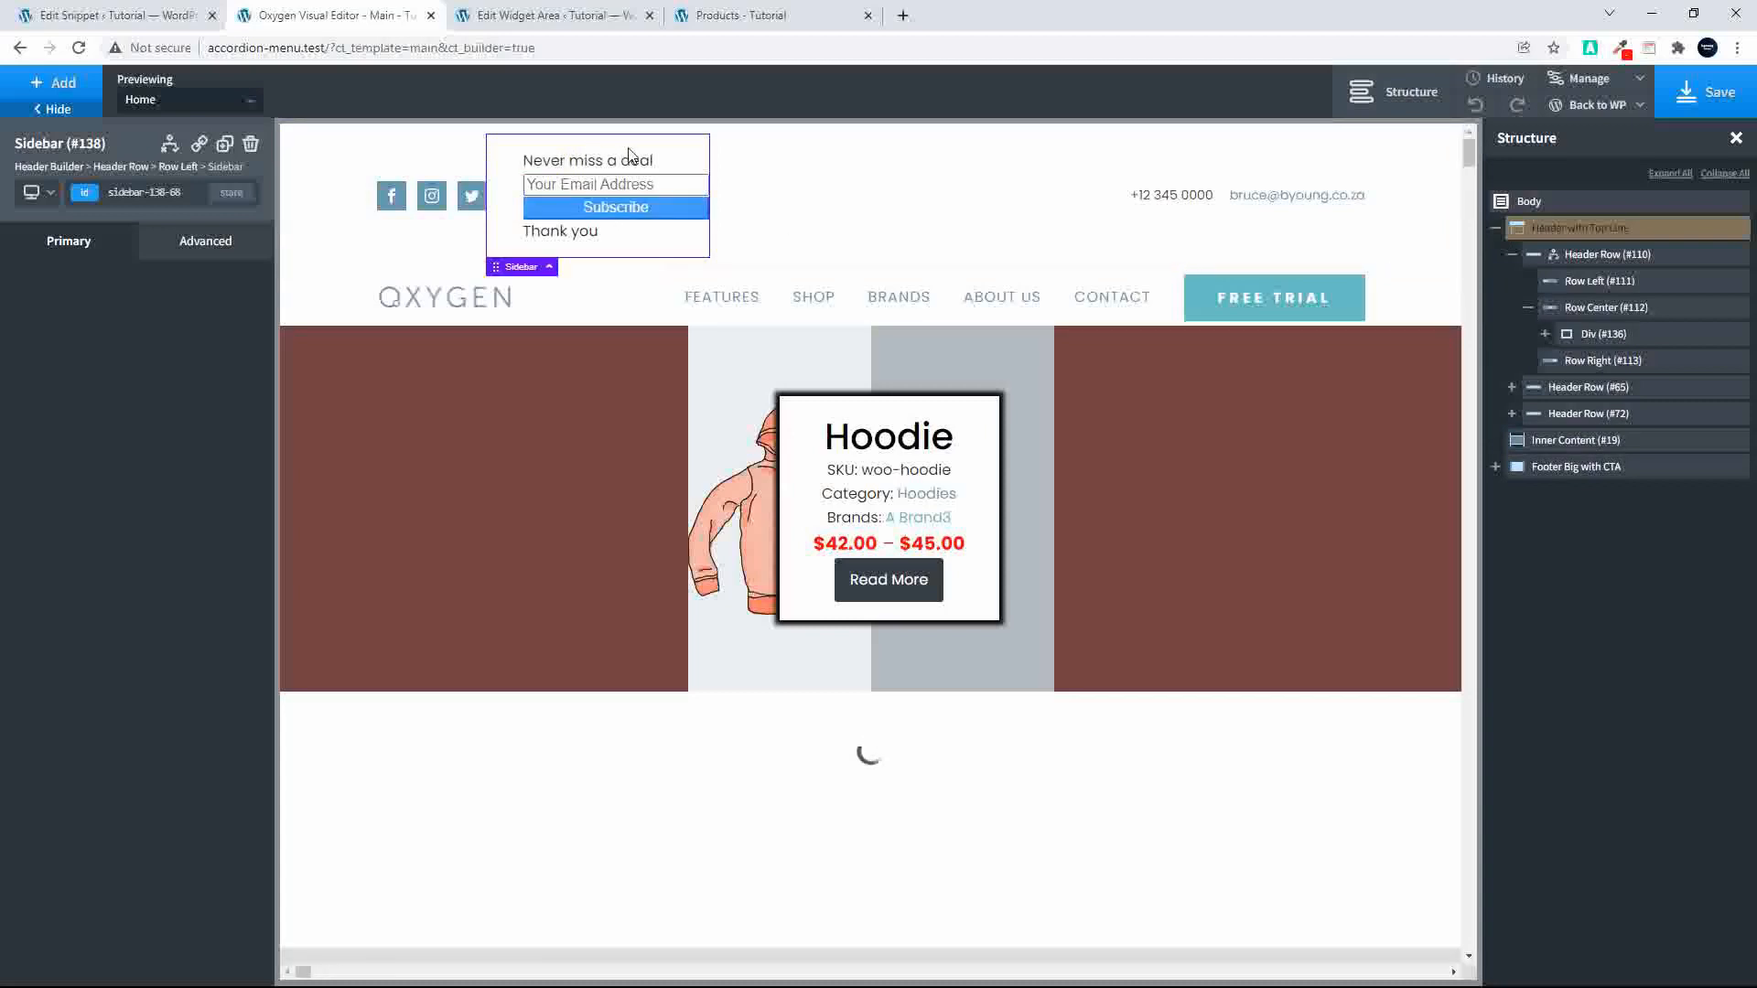
left_click(747, 206)
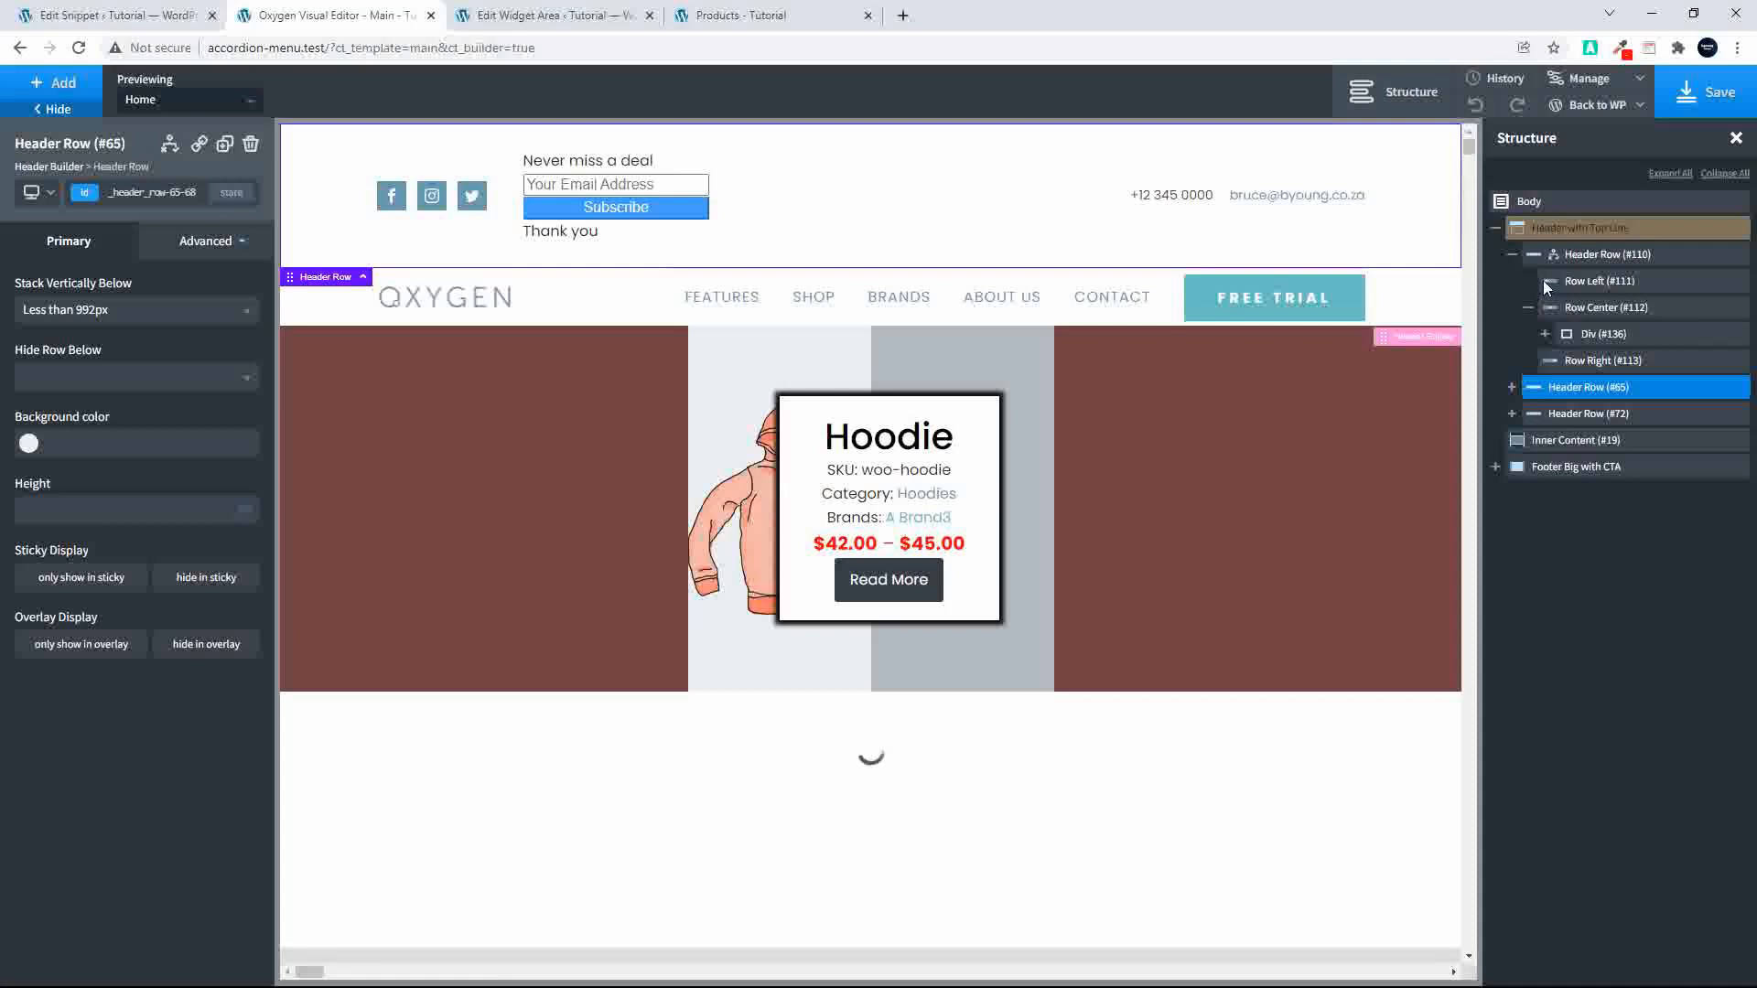
left_click(1564, 336)
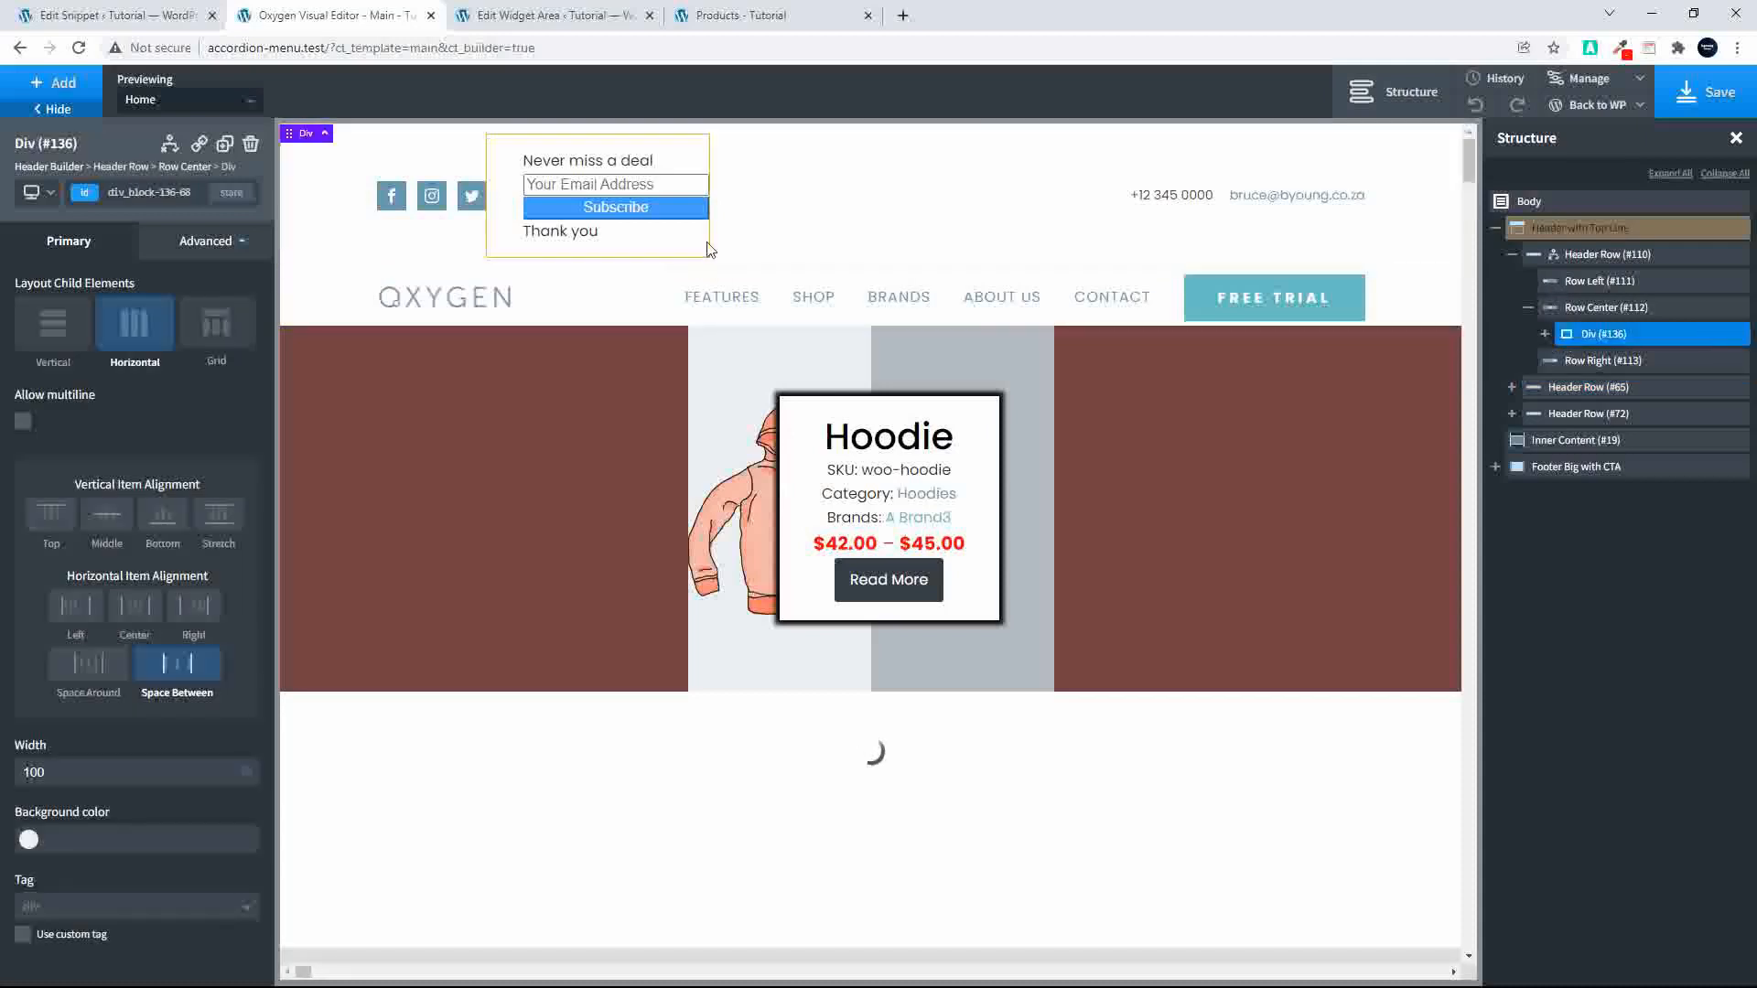
left_click(661, 188)
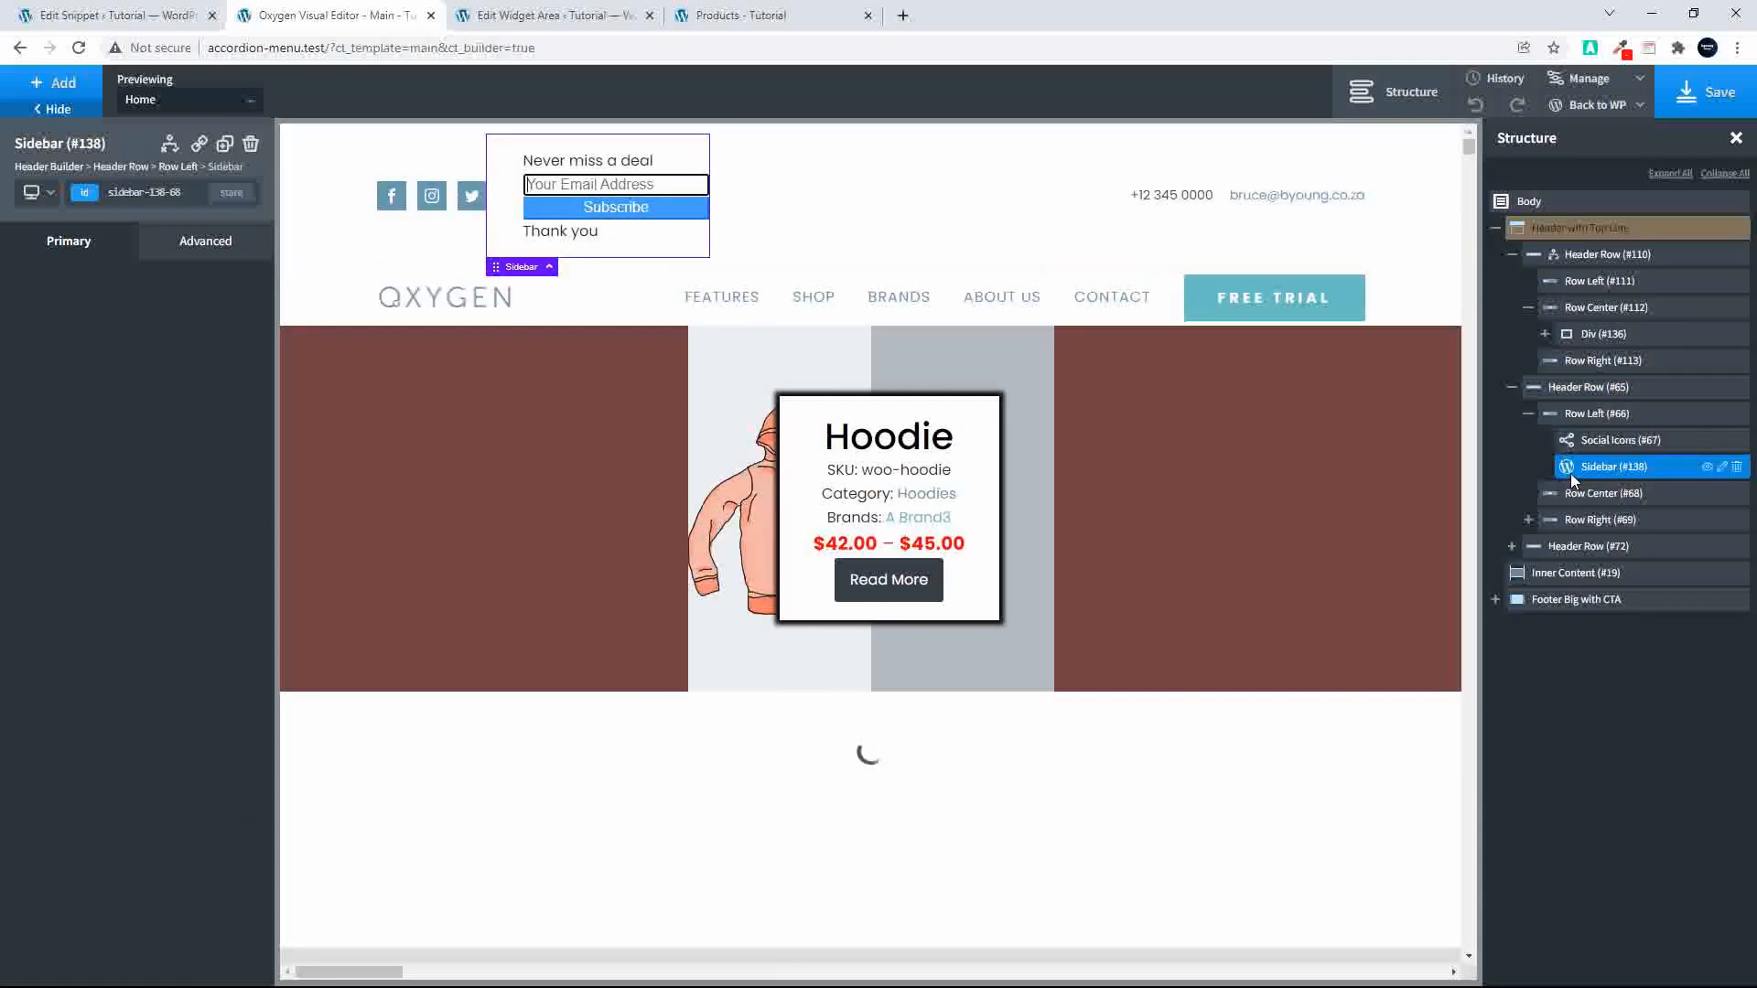
left_click_drag(1561, 469, 1603, 500)
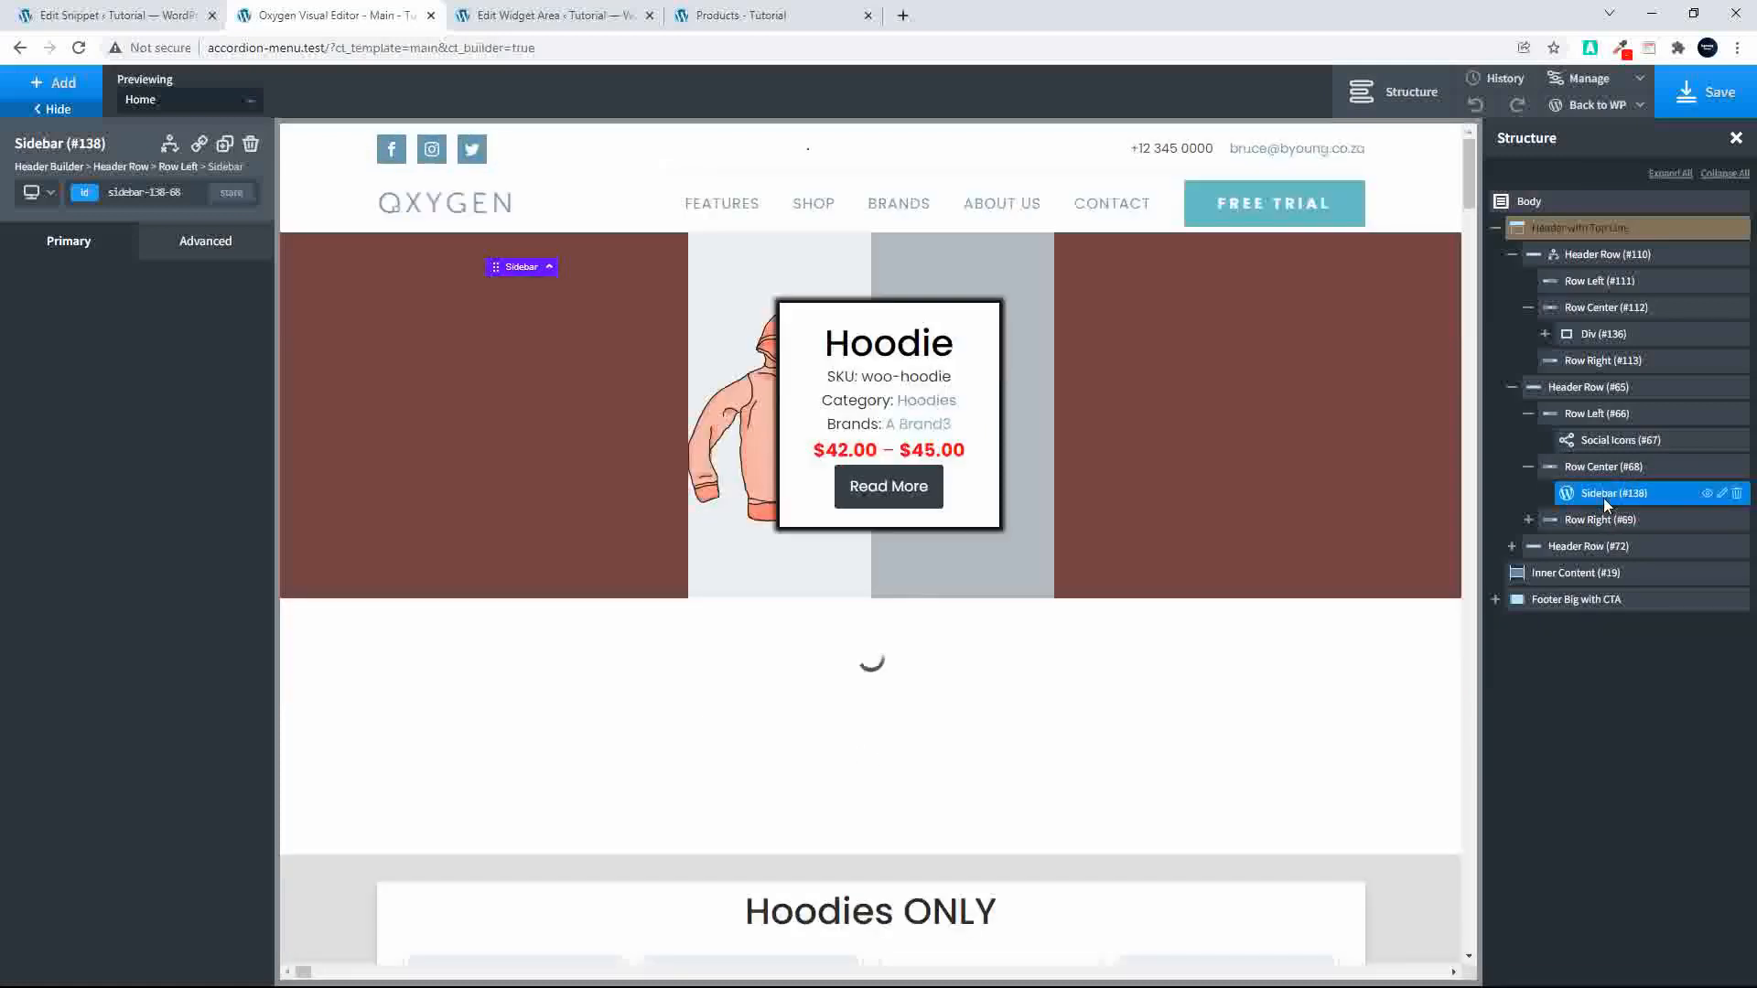
left_click(1698, 95)
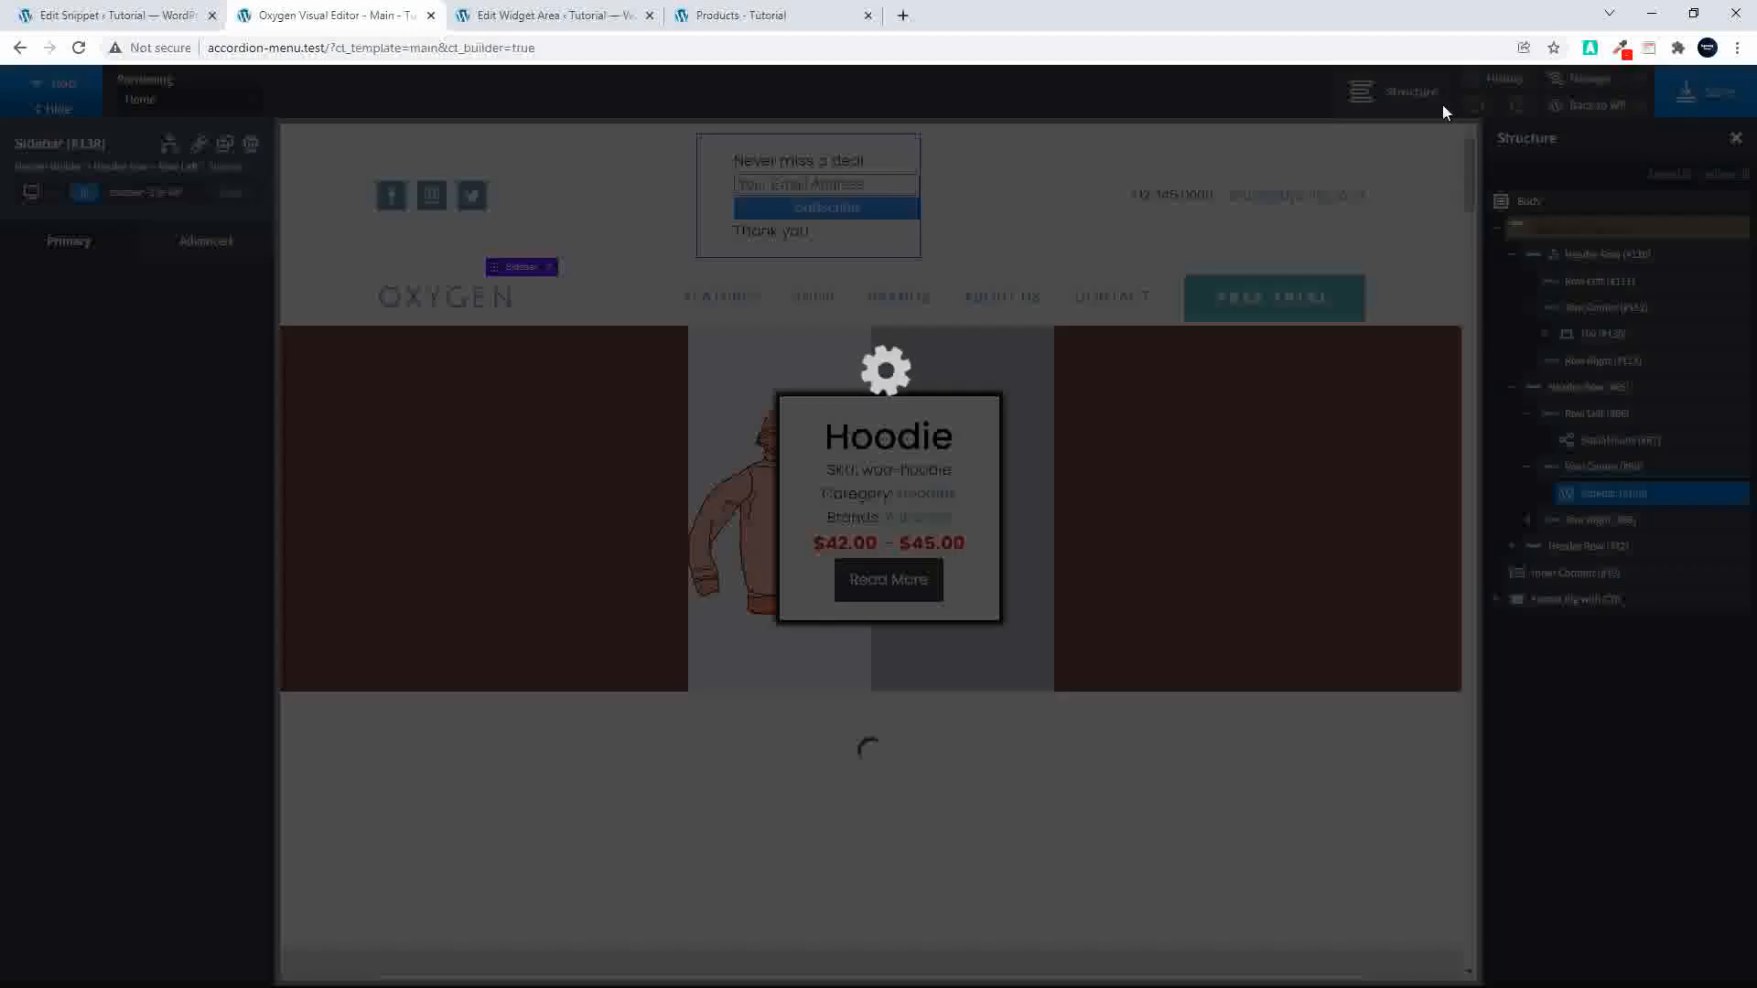
Step: Reload the Shop page to check the signup form in its header, and return to the "New Area" widget area
left_click(845, 28)
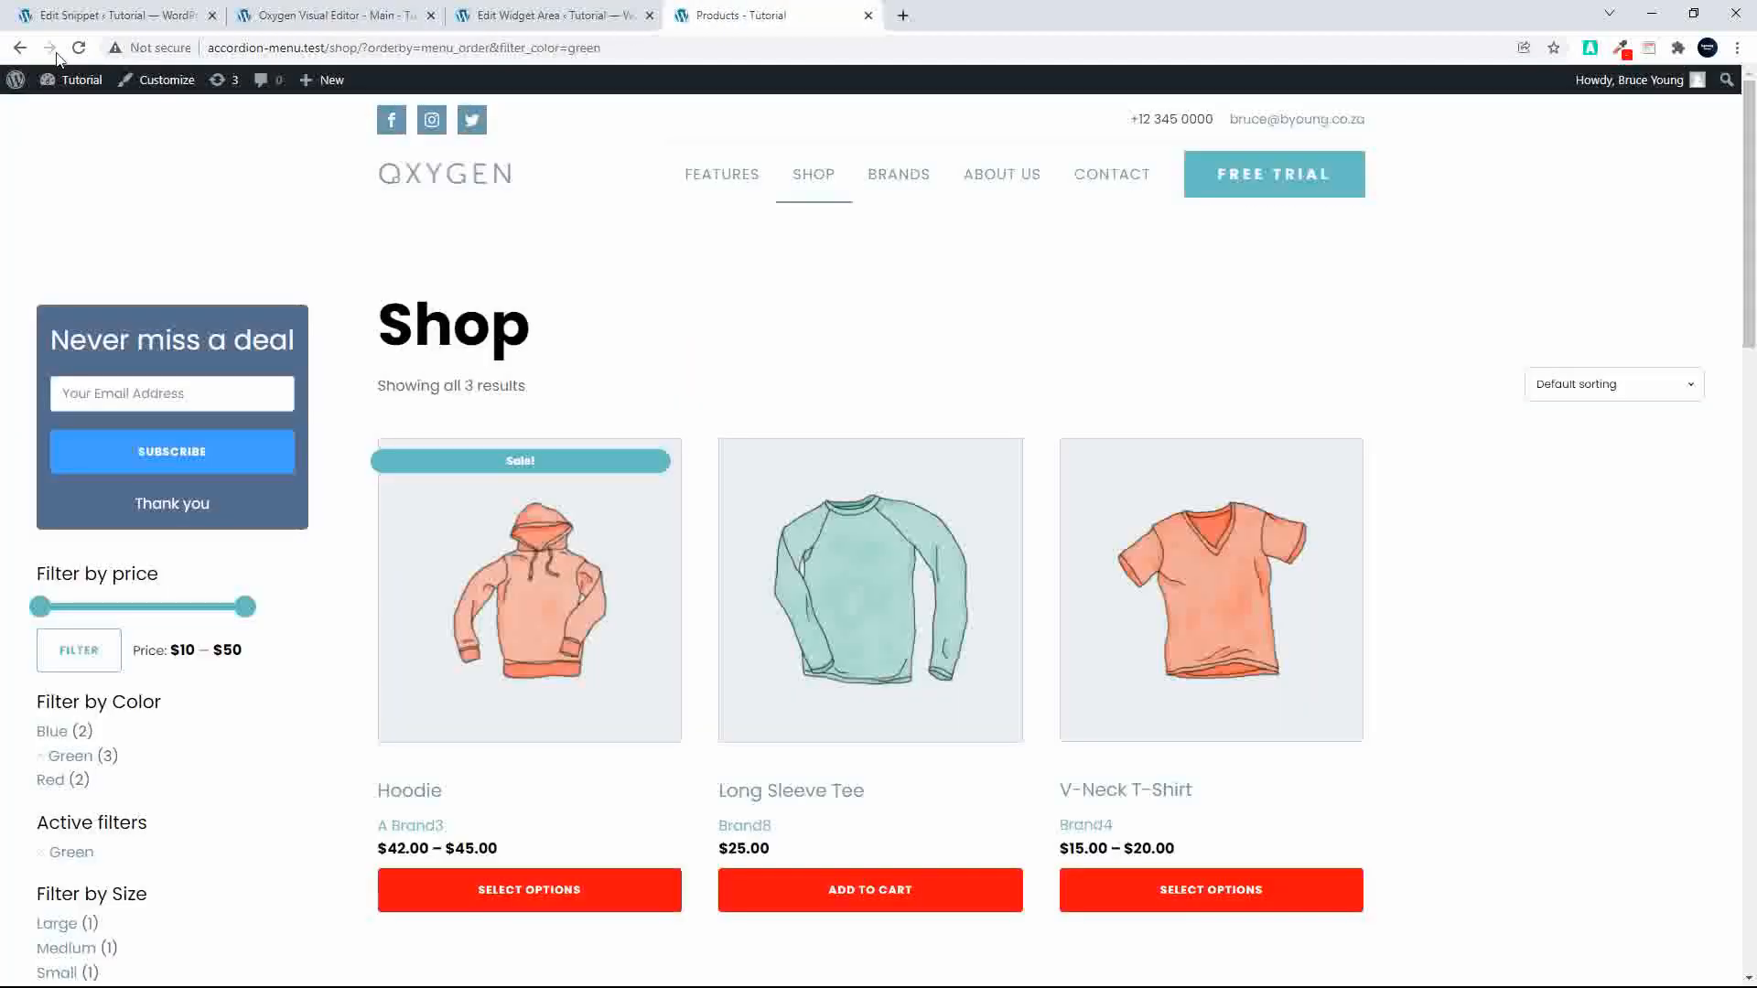
left_click(80, 53)
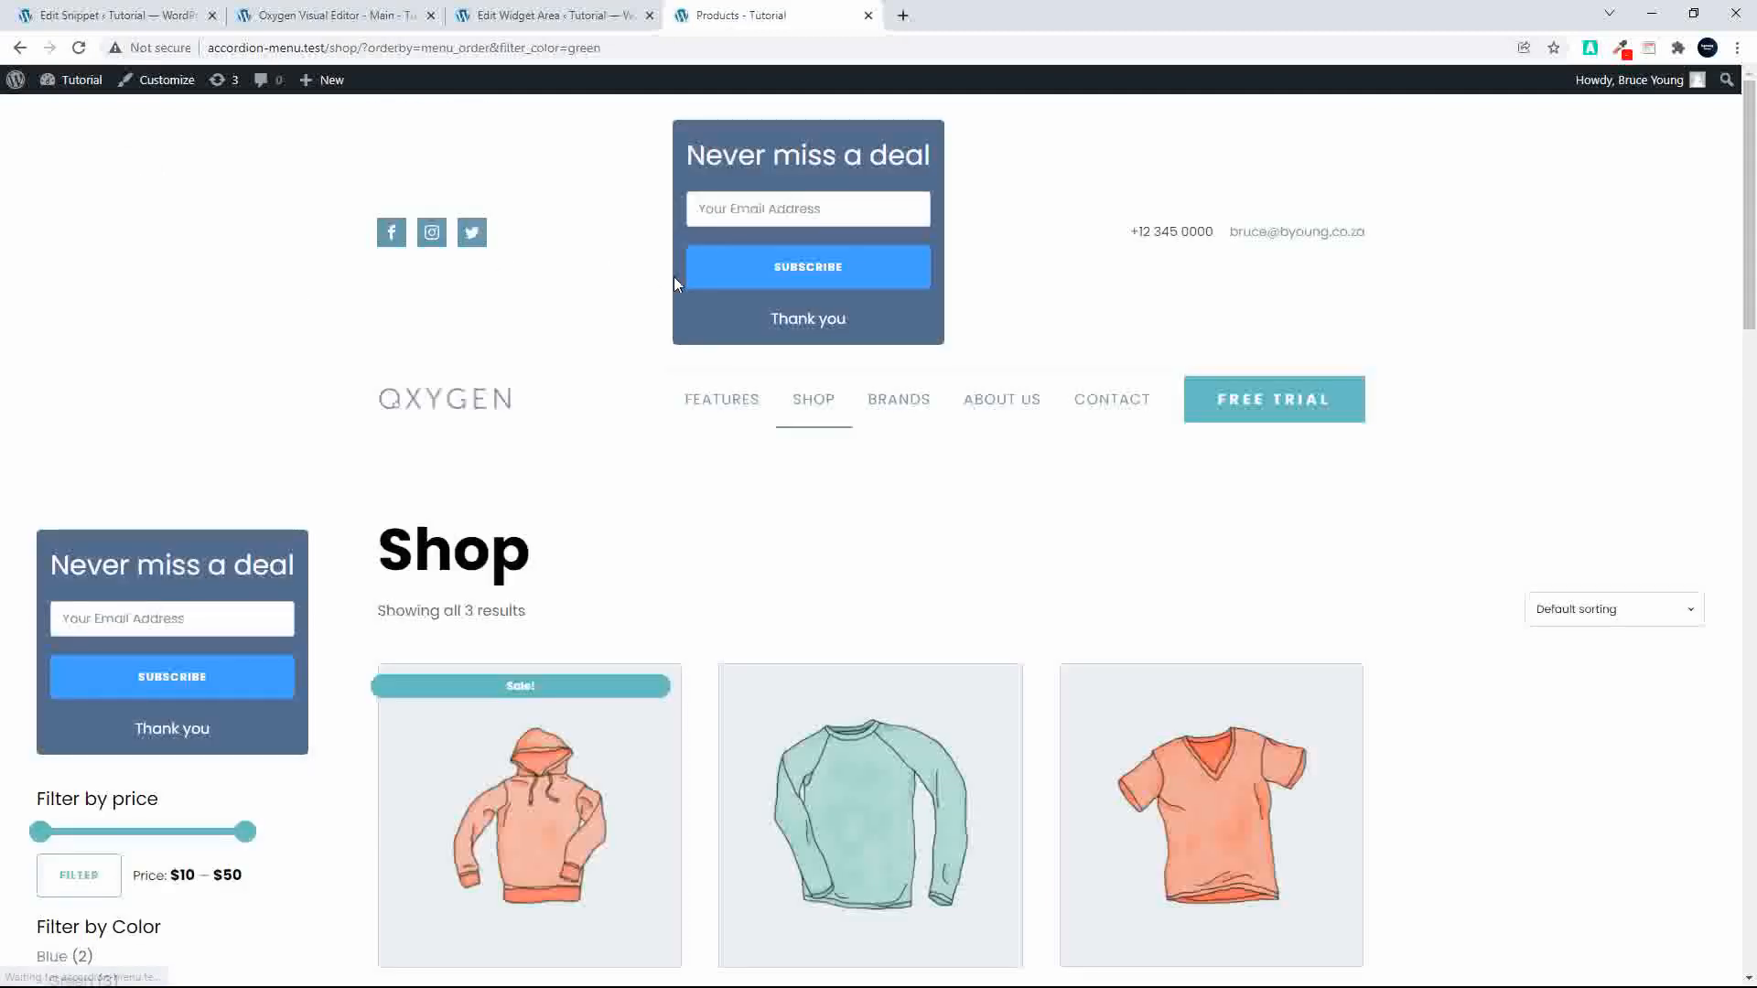
left_click(549, 16)
left_click(714, 18)
left_click(572, 22)
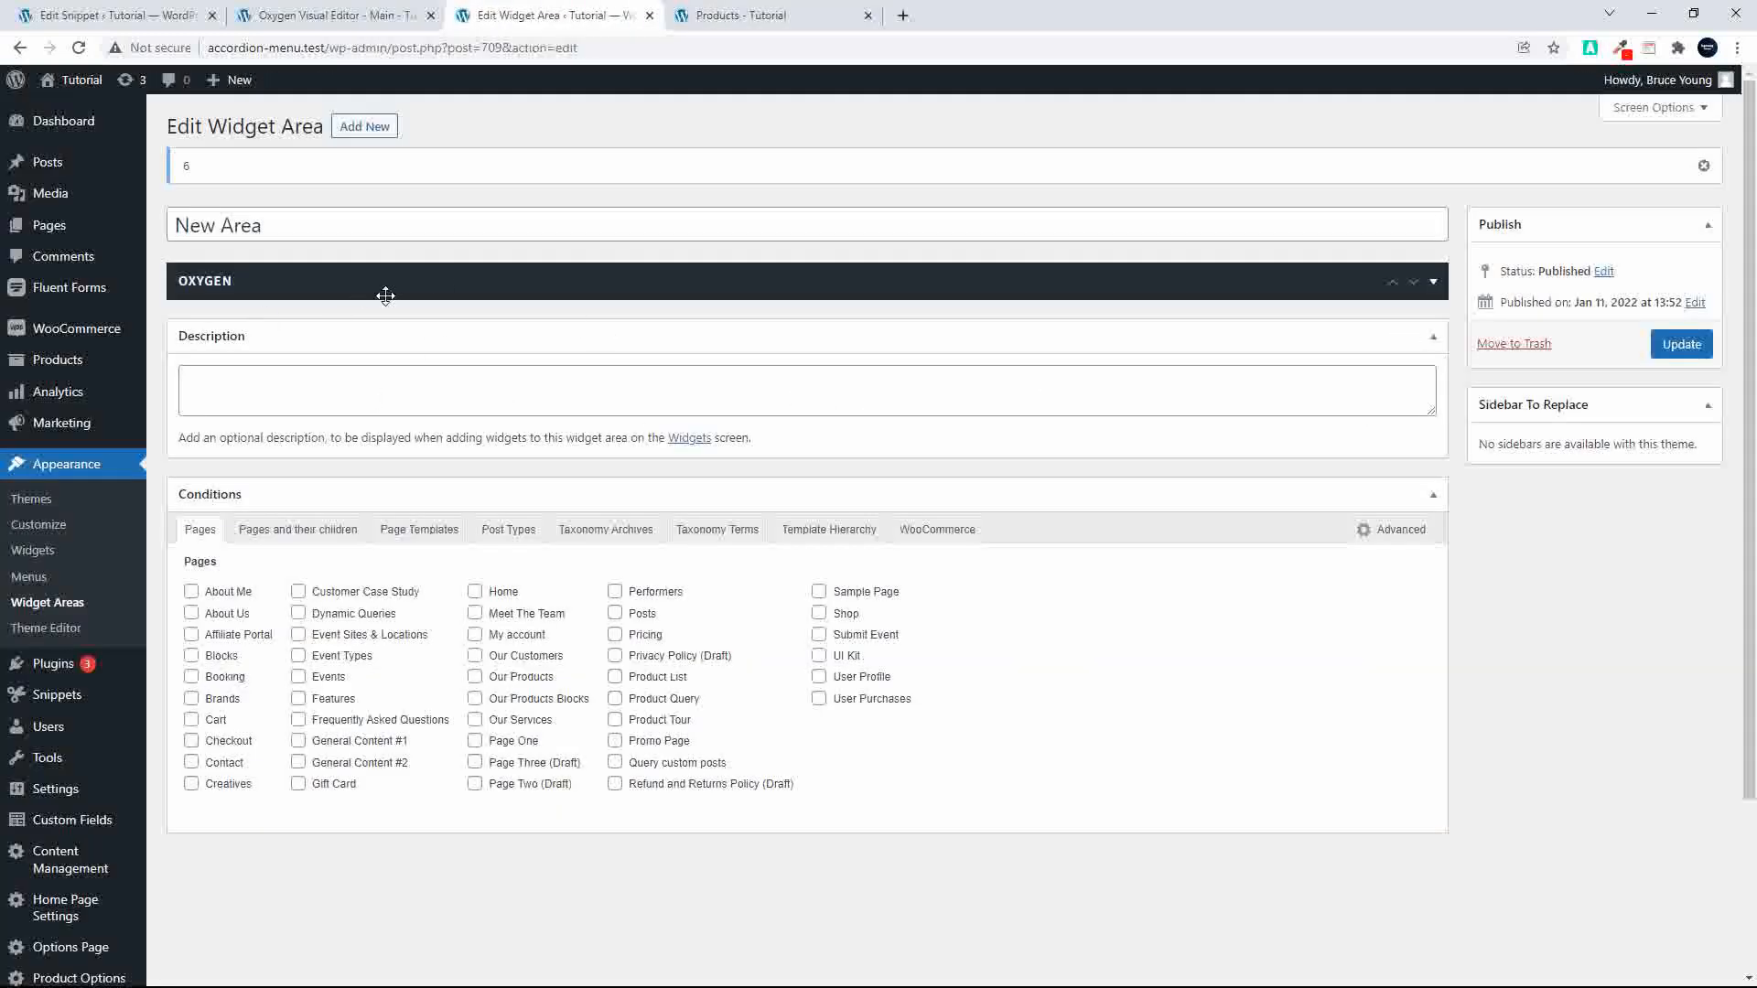
Step: Delete the sidebar from the Main template's top header row and reopen the list of sidebar components
left_click(363, 22)
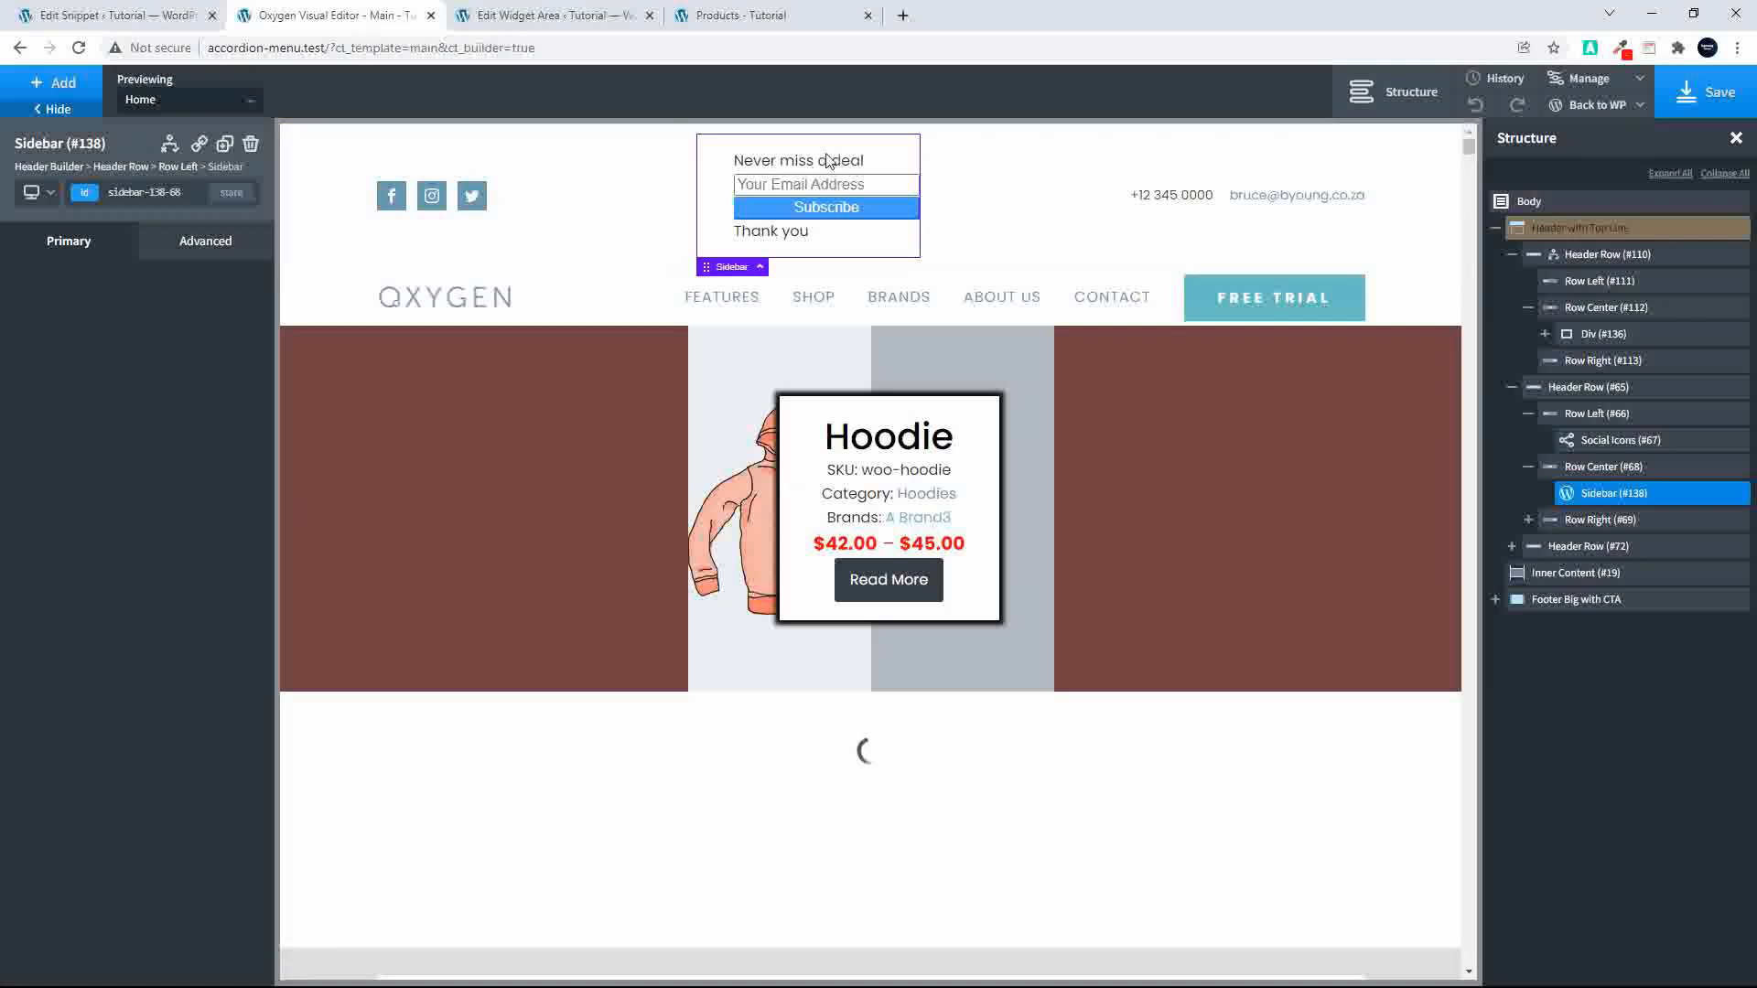
left_click(251, 145)
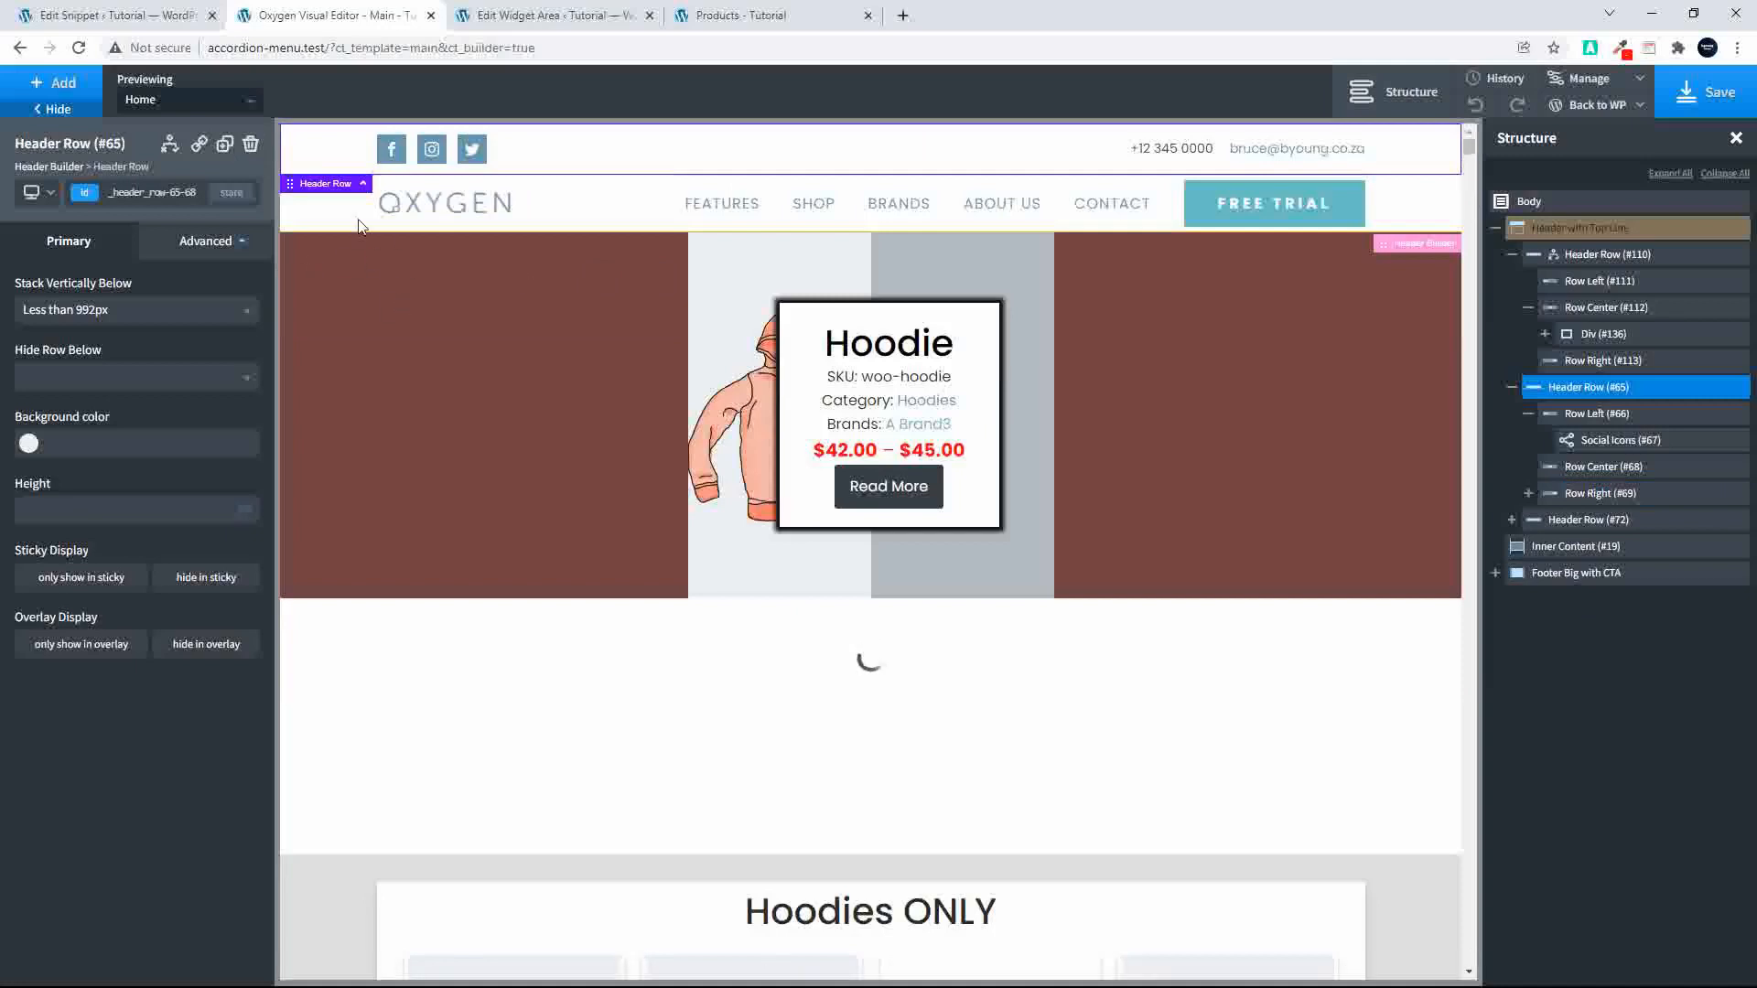
left_click(37, 87)
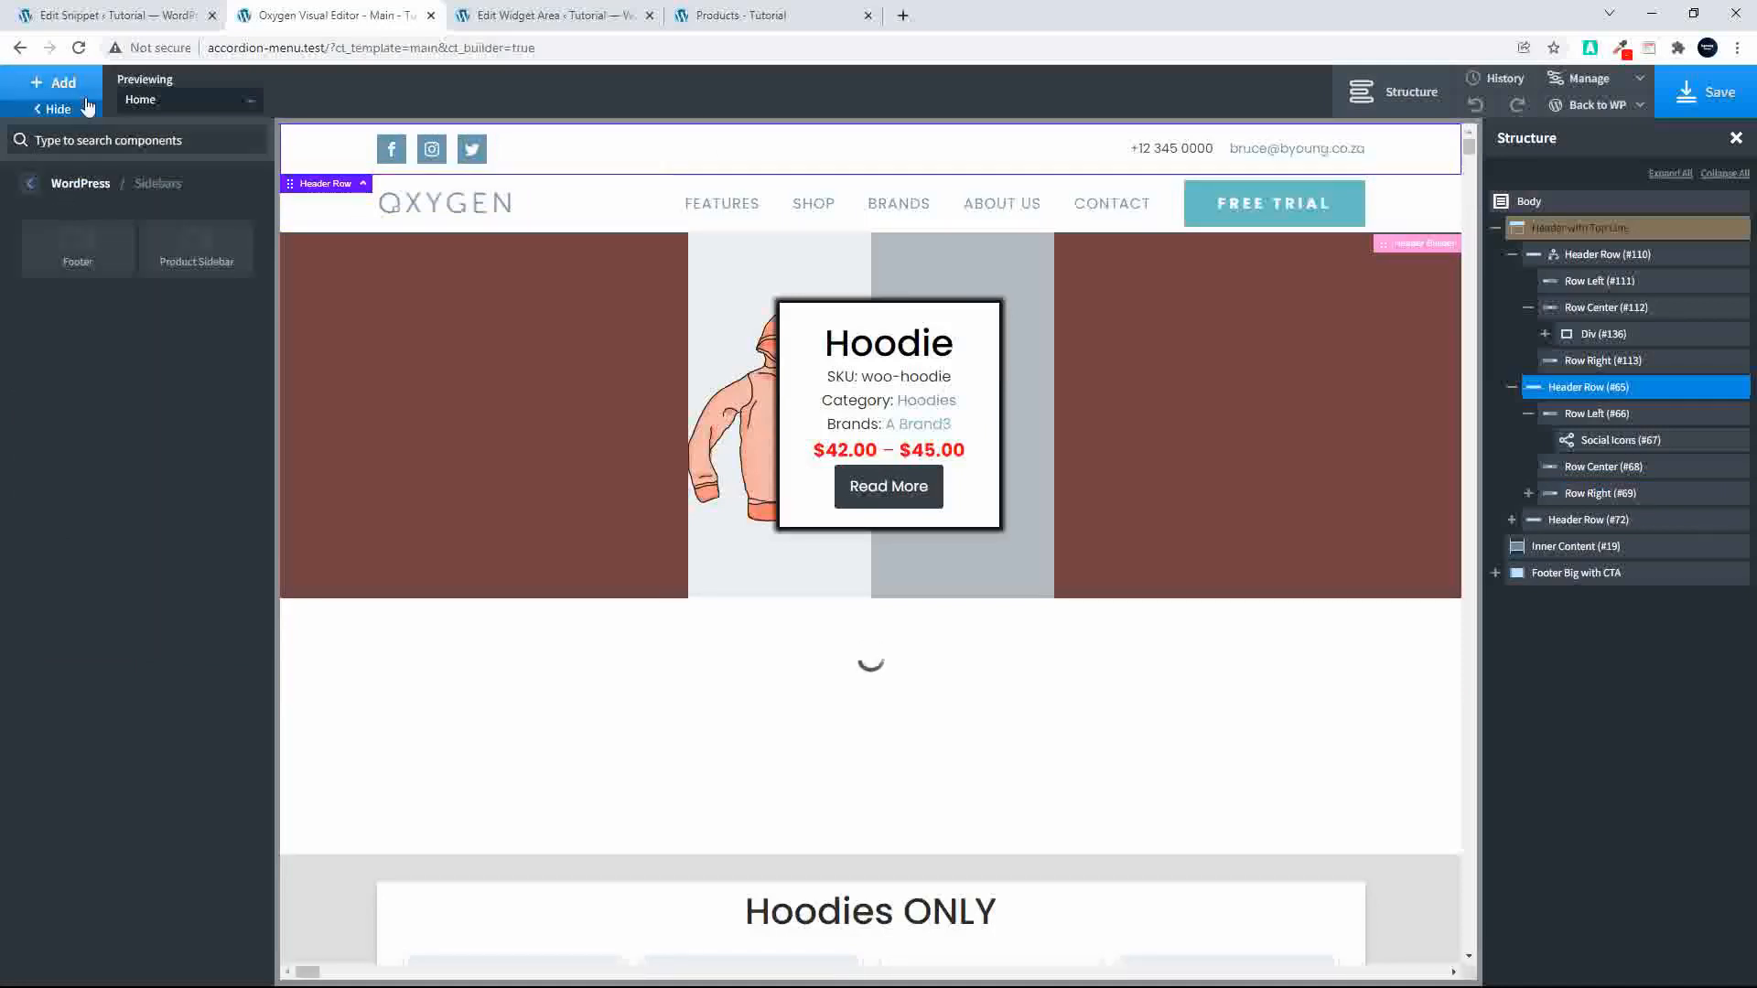
Step: Reload the template editor without saving, select the top header row and list the available WordPress sidebar components
left_click(79, 47)
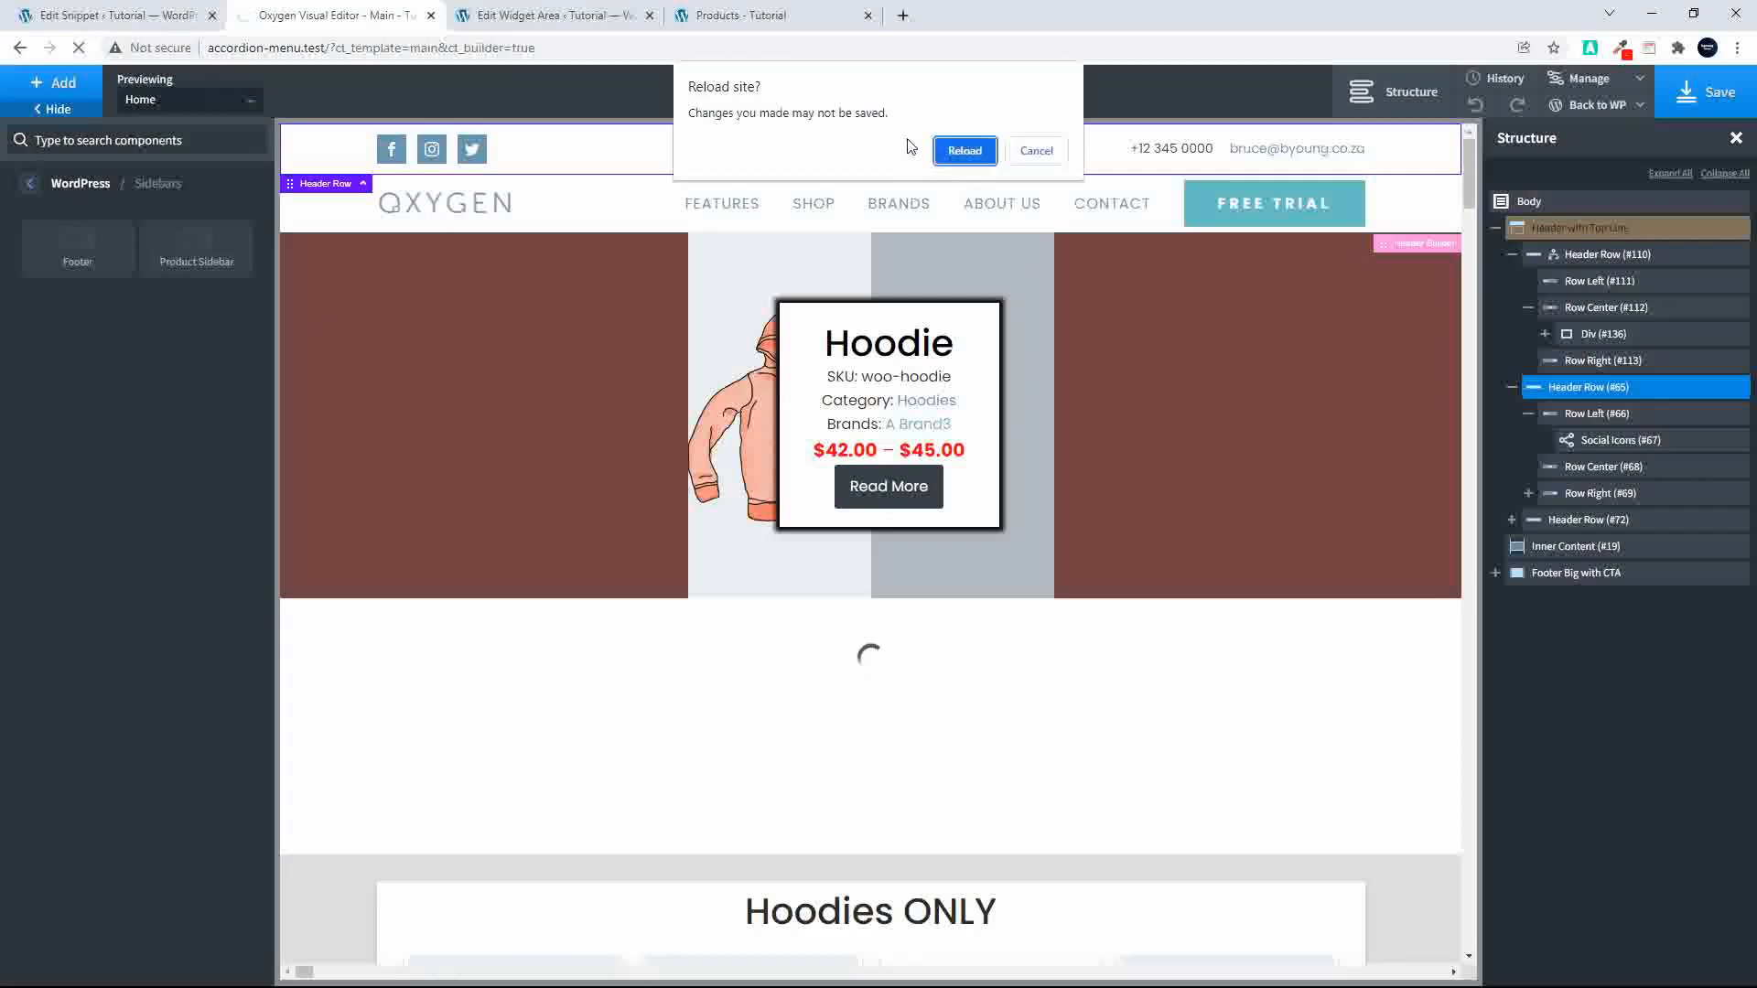
left_click(965, 150)
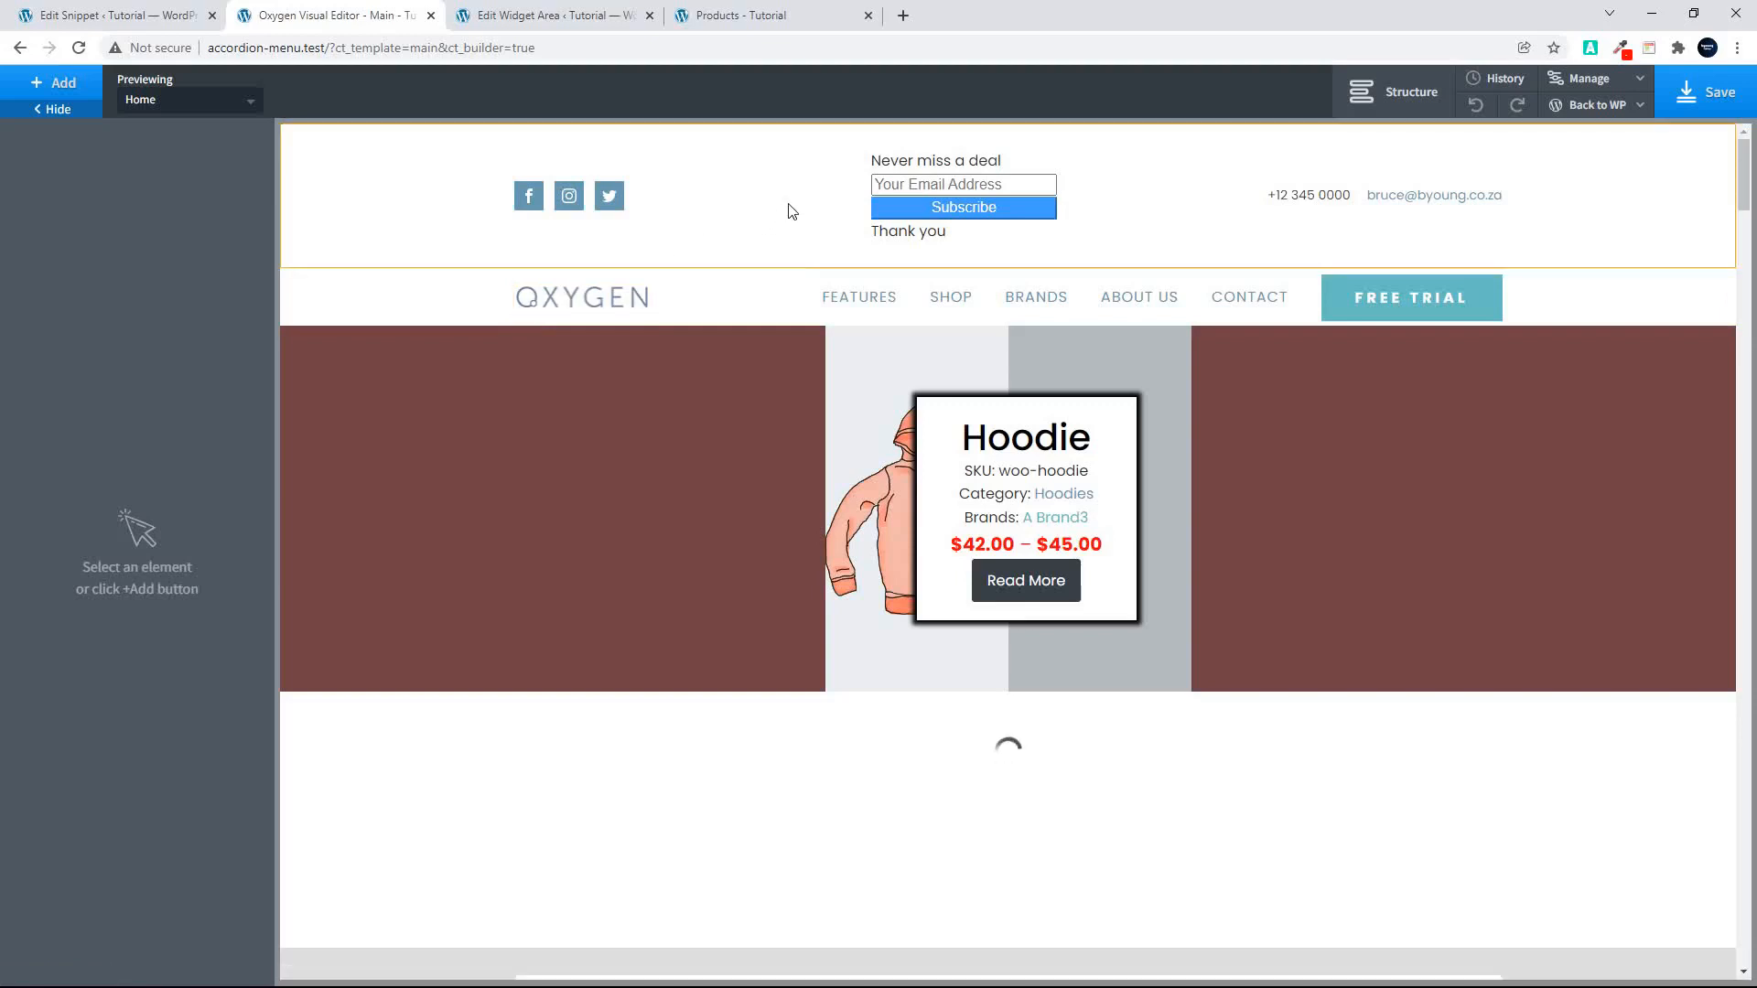
left_click(741, 222)
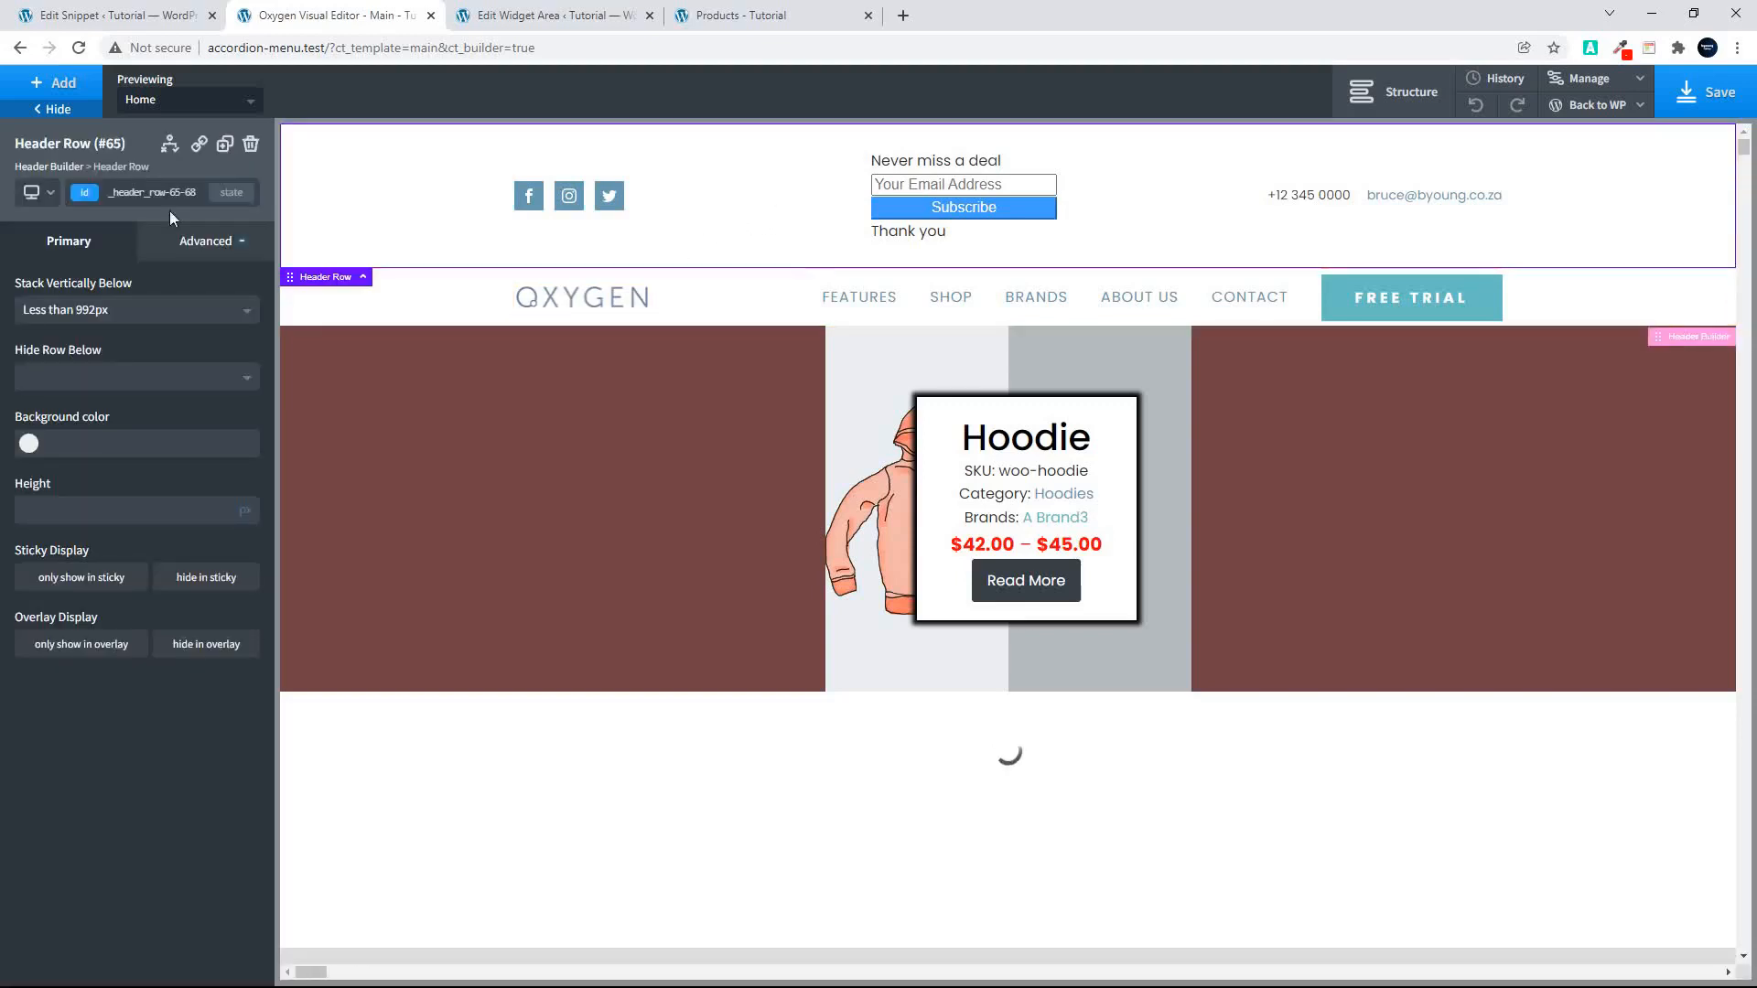
left_click(51, 84)
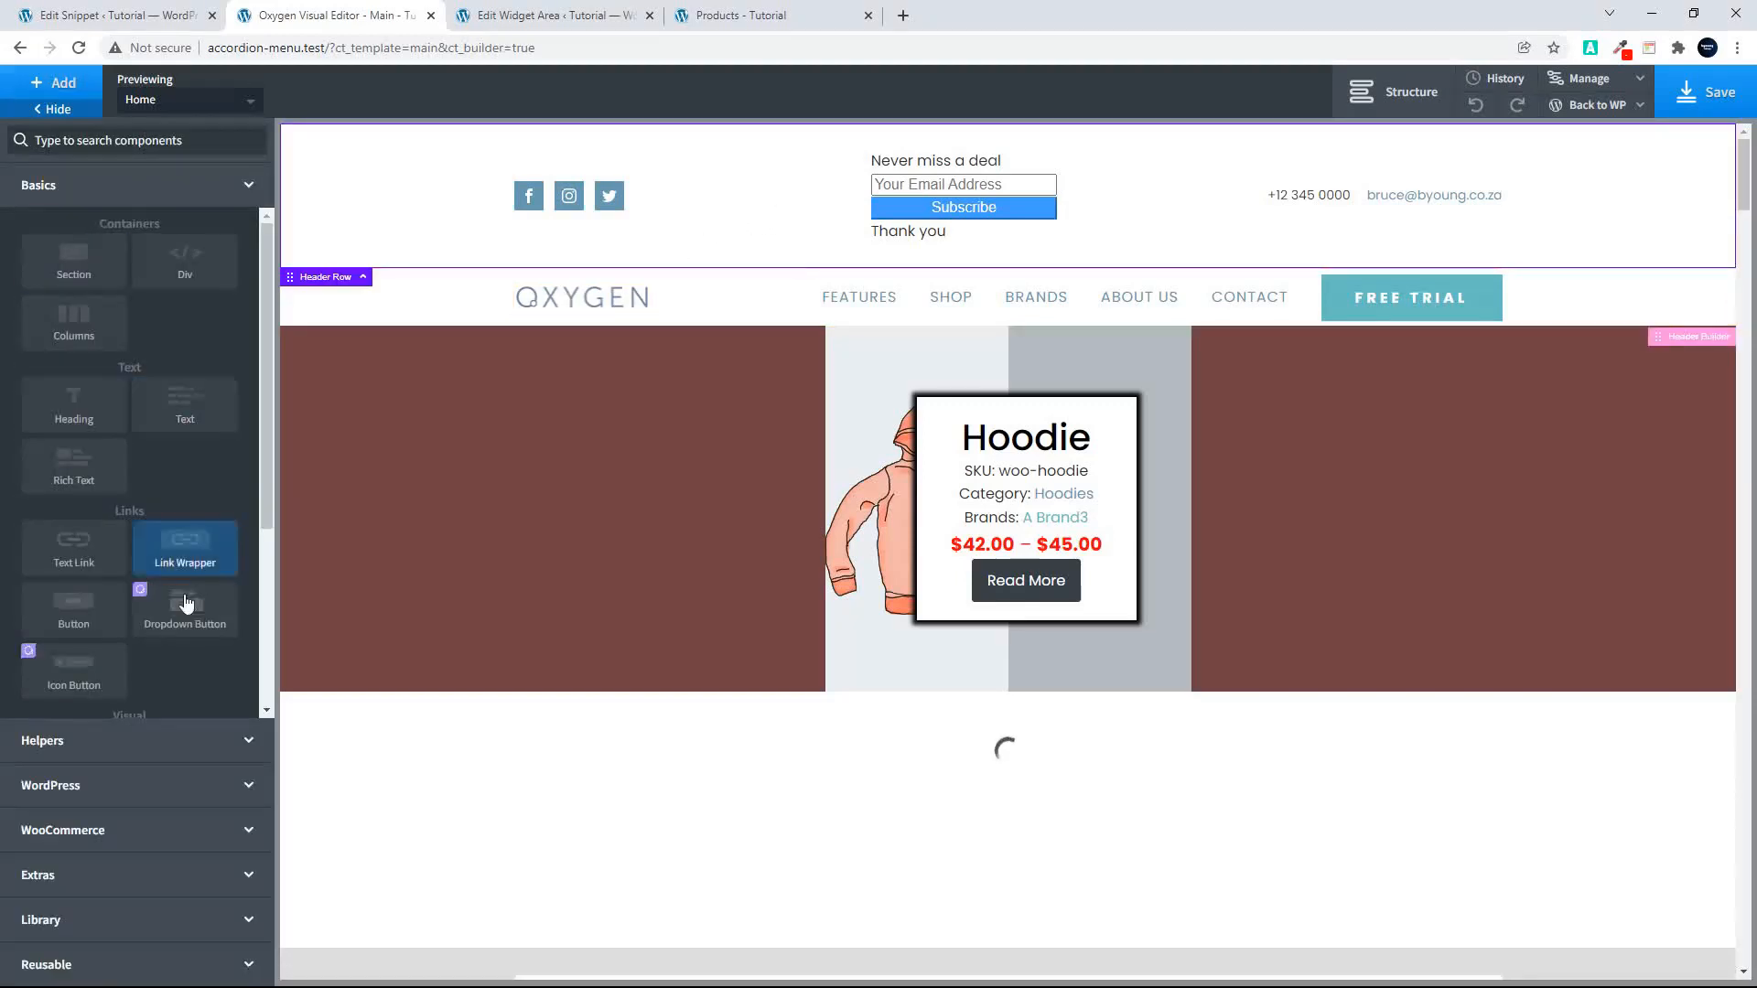
left_click(95, 786)
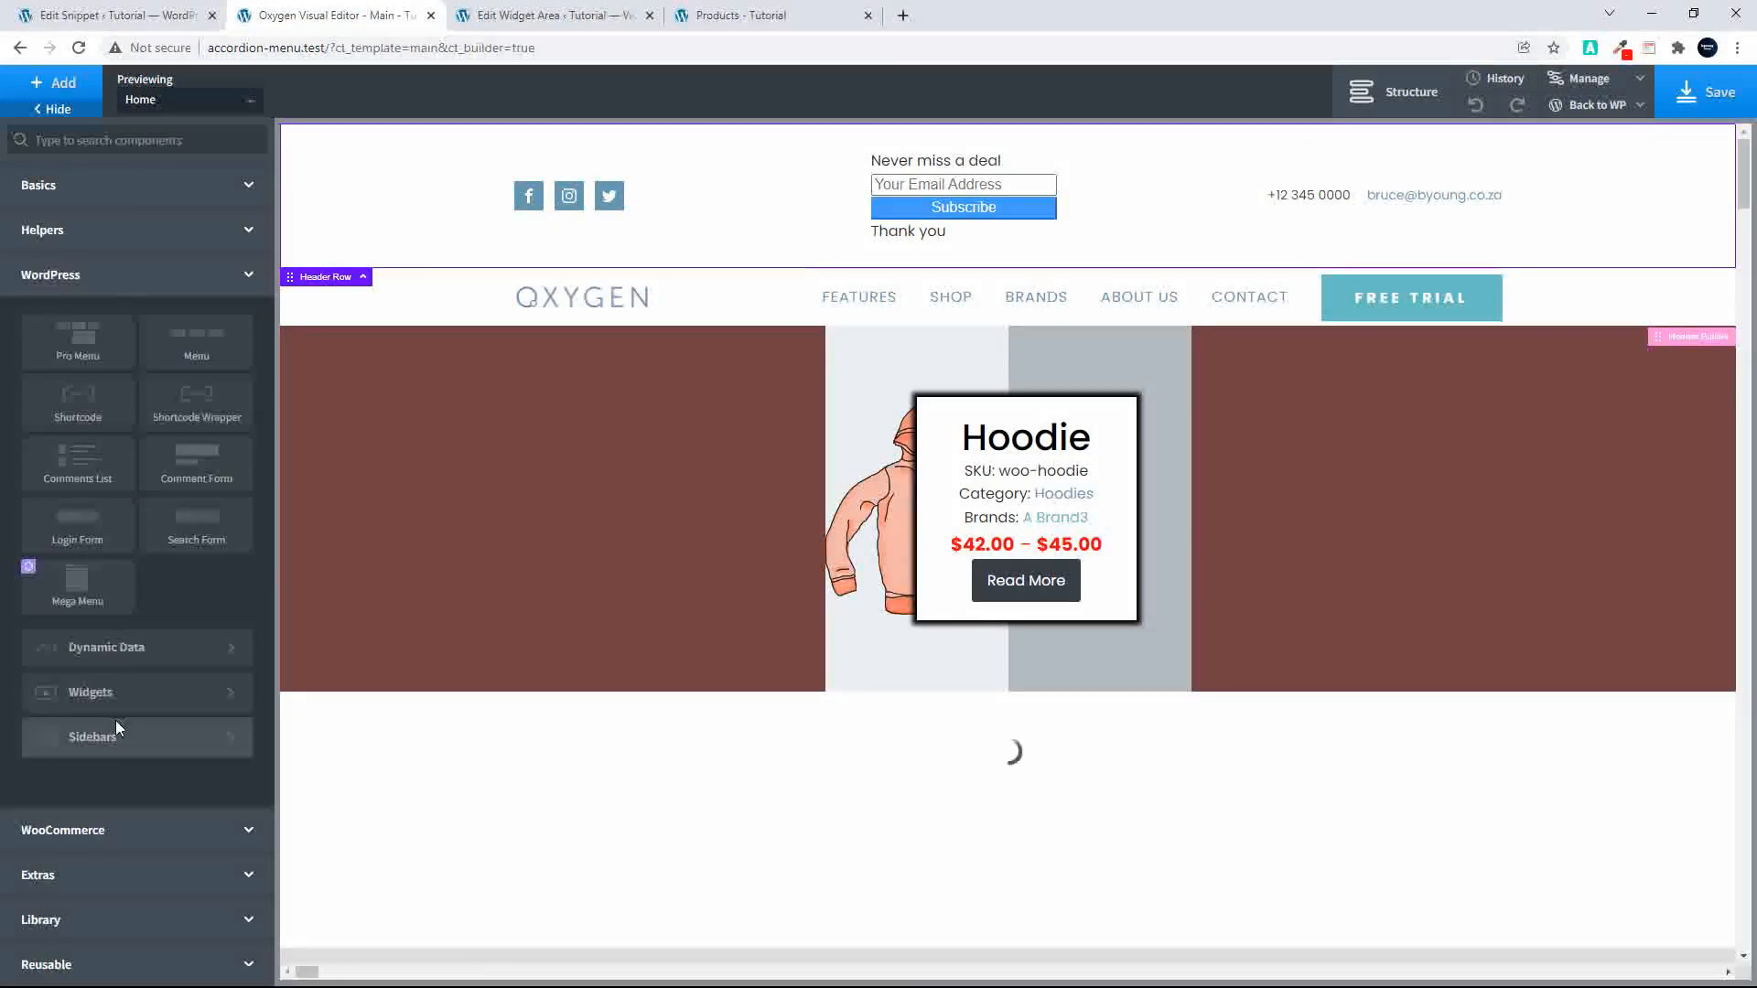
left_click(114, 722)
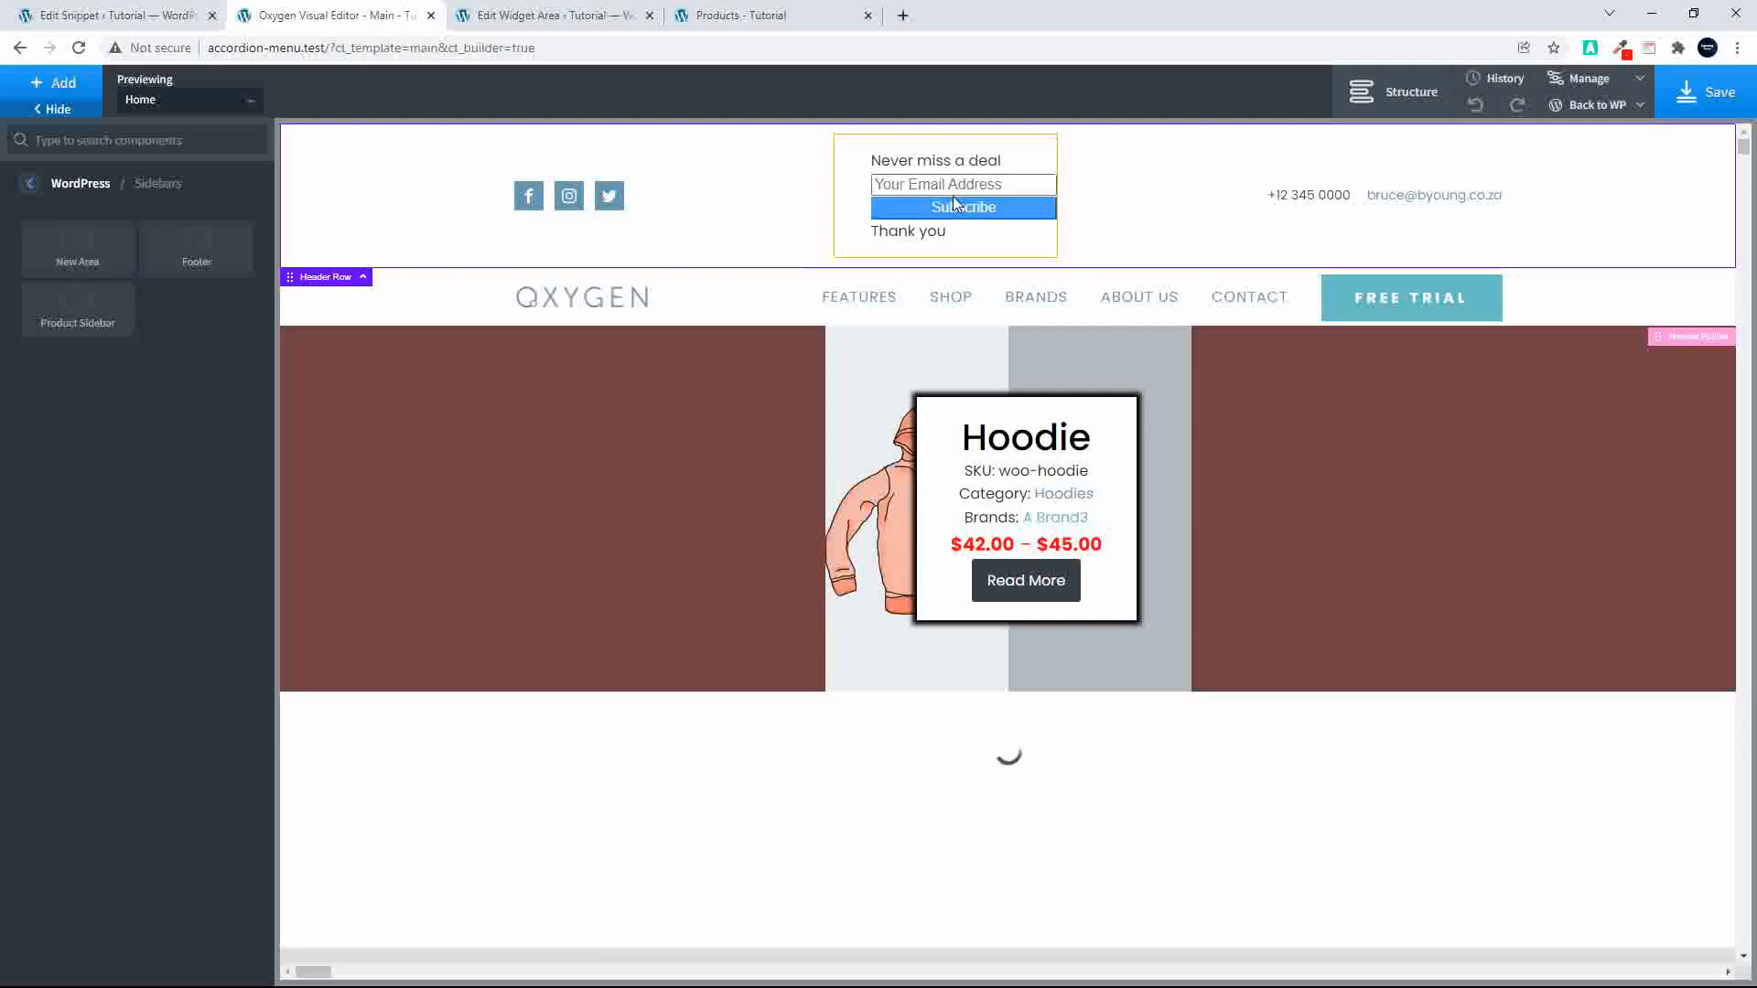
Step: Open the WordPress Widgets screen and examine the block choices for New Area and the shortcode in the Footer area
left_click(531, 13)
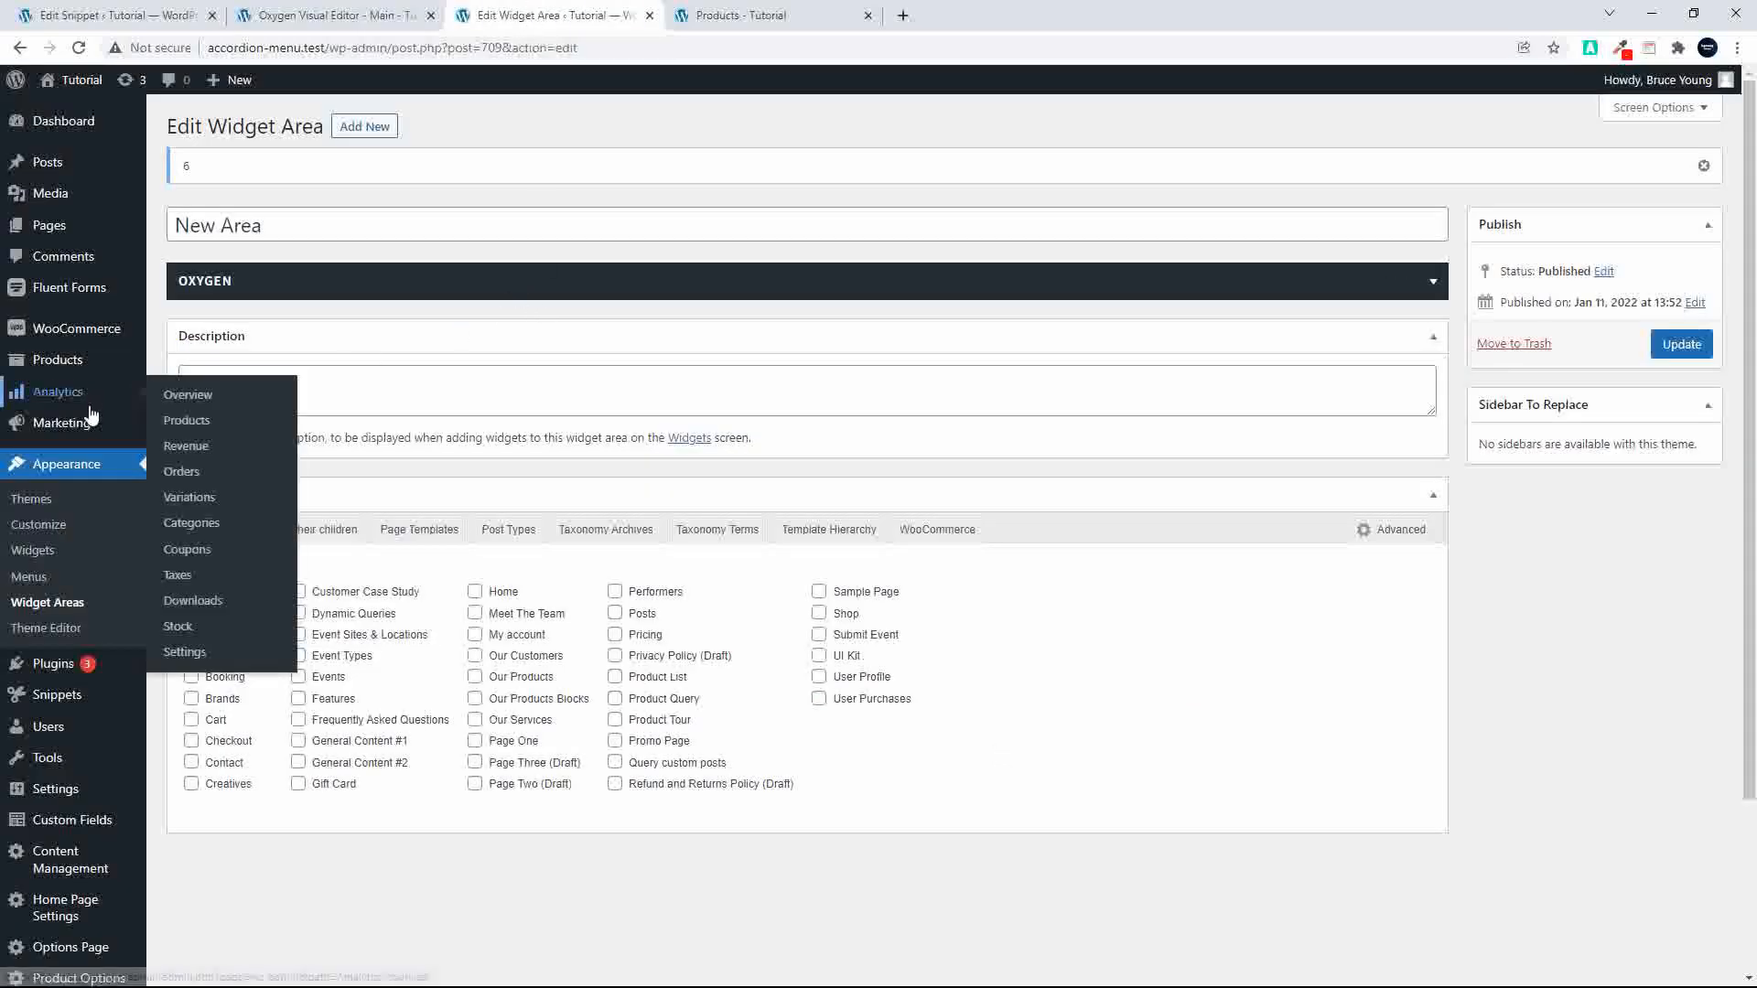
left_click(31, 553)
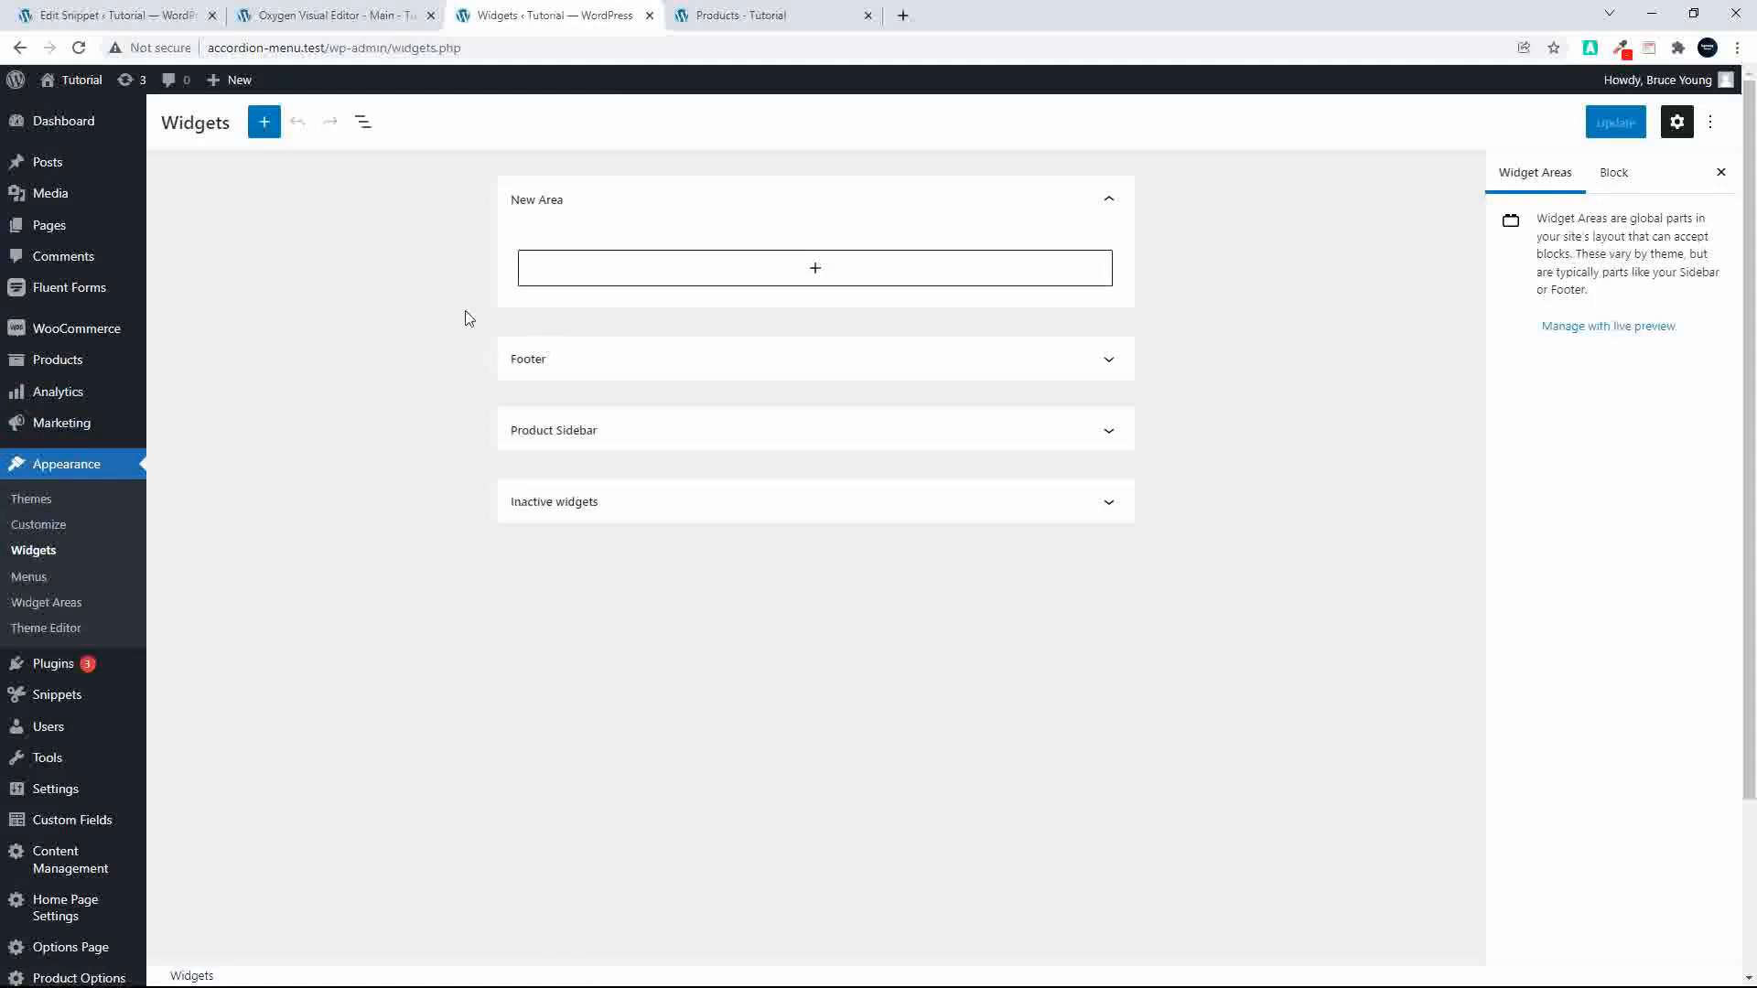
left_click(816, 271)
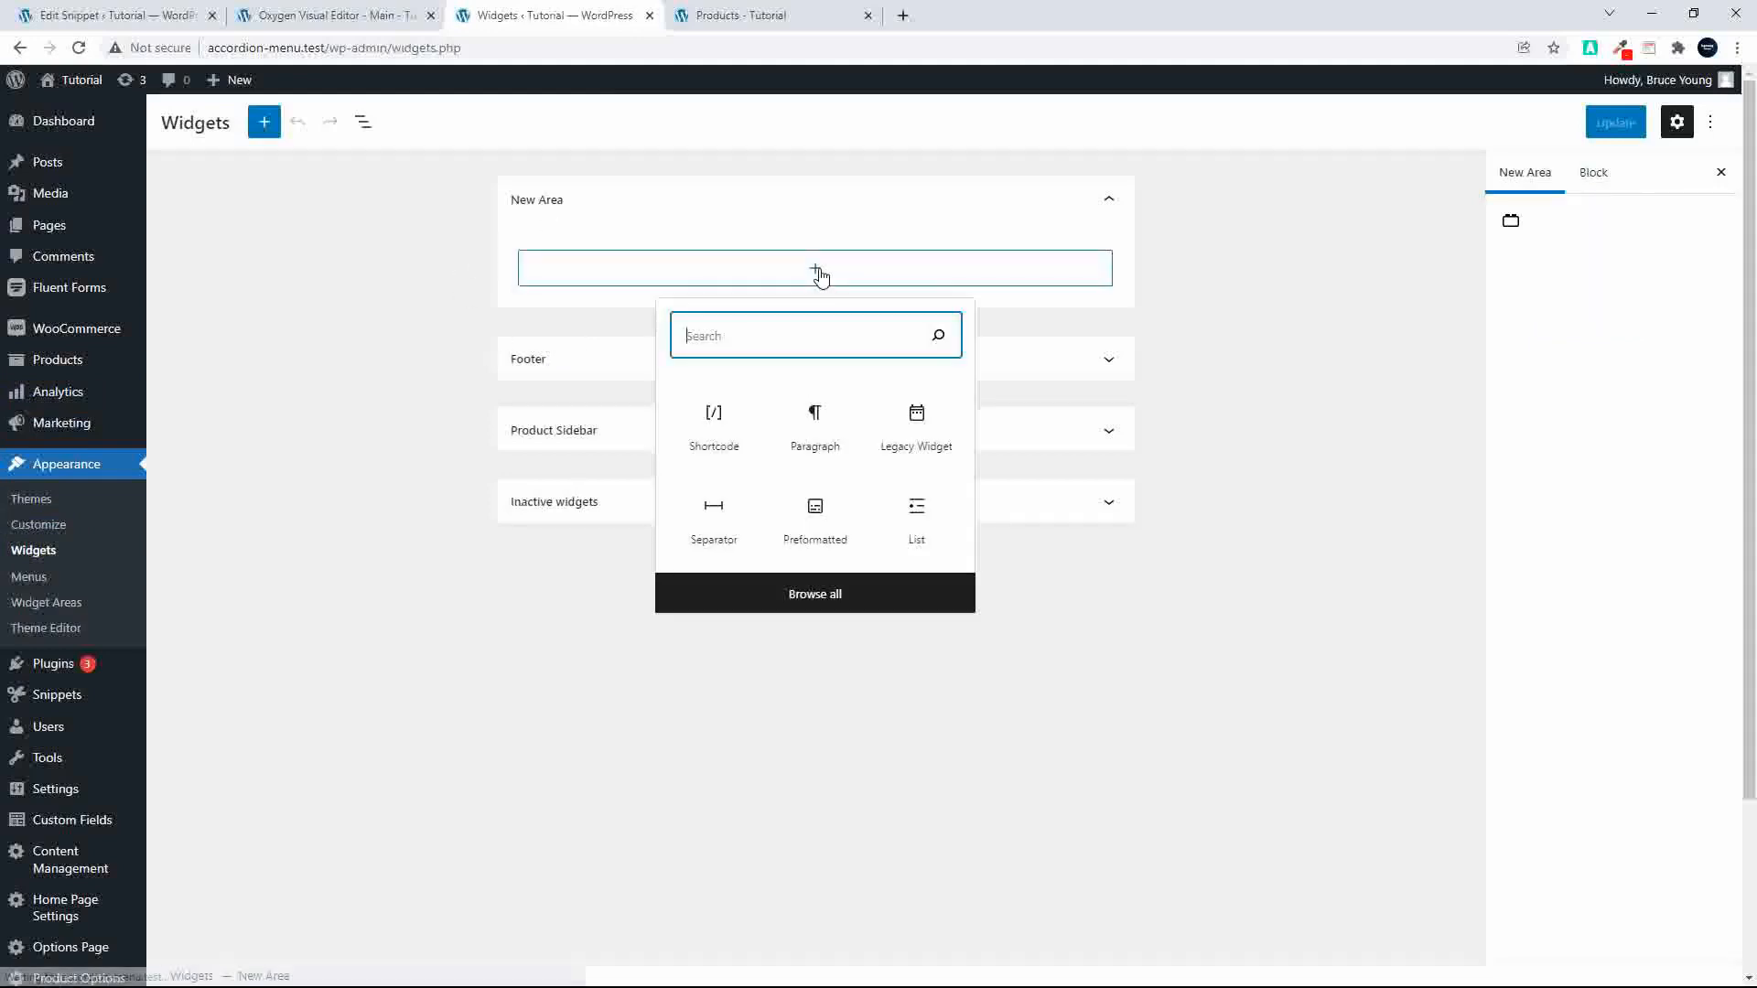
left_click(595, 365)
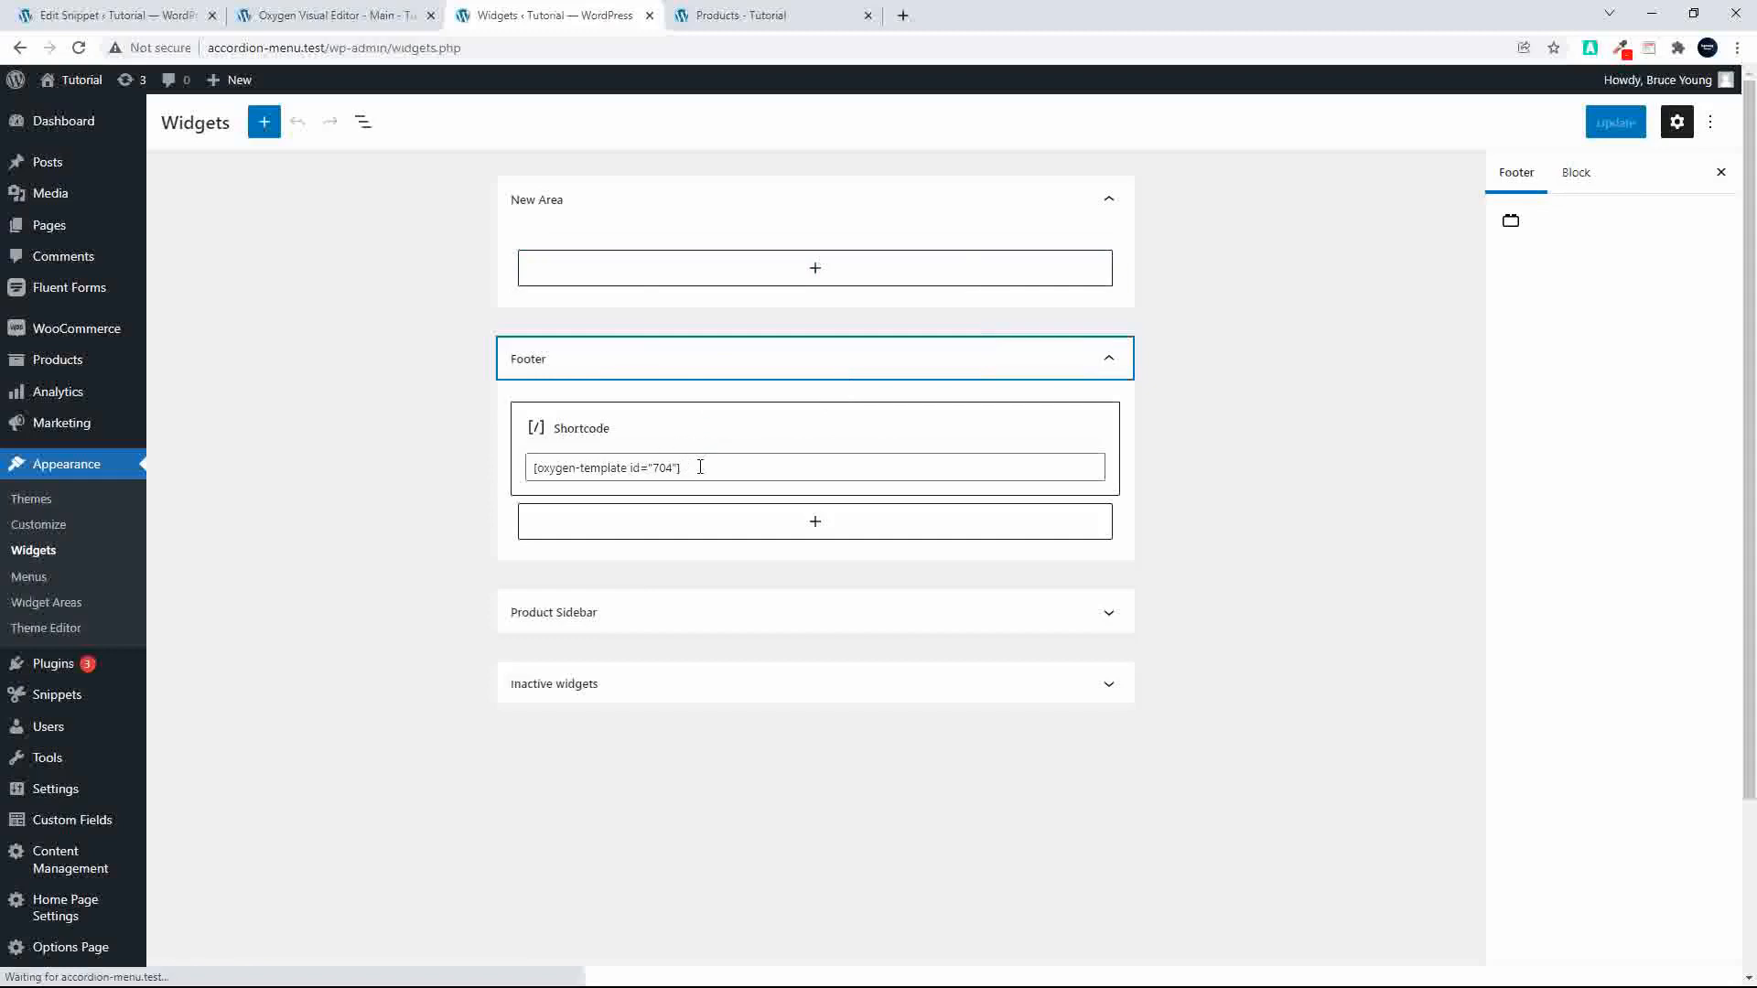
left_click_drag(699, 468, 490, 486)
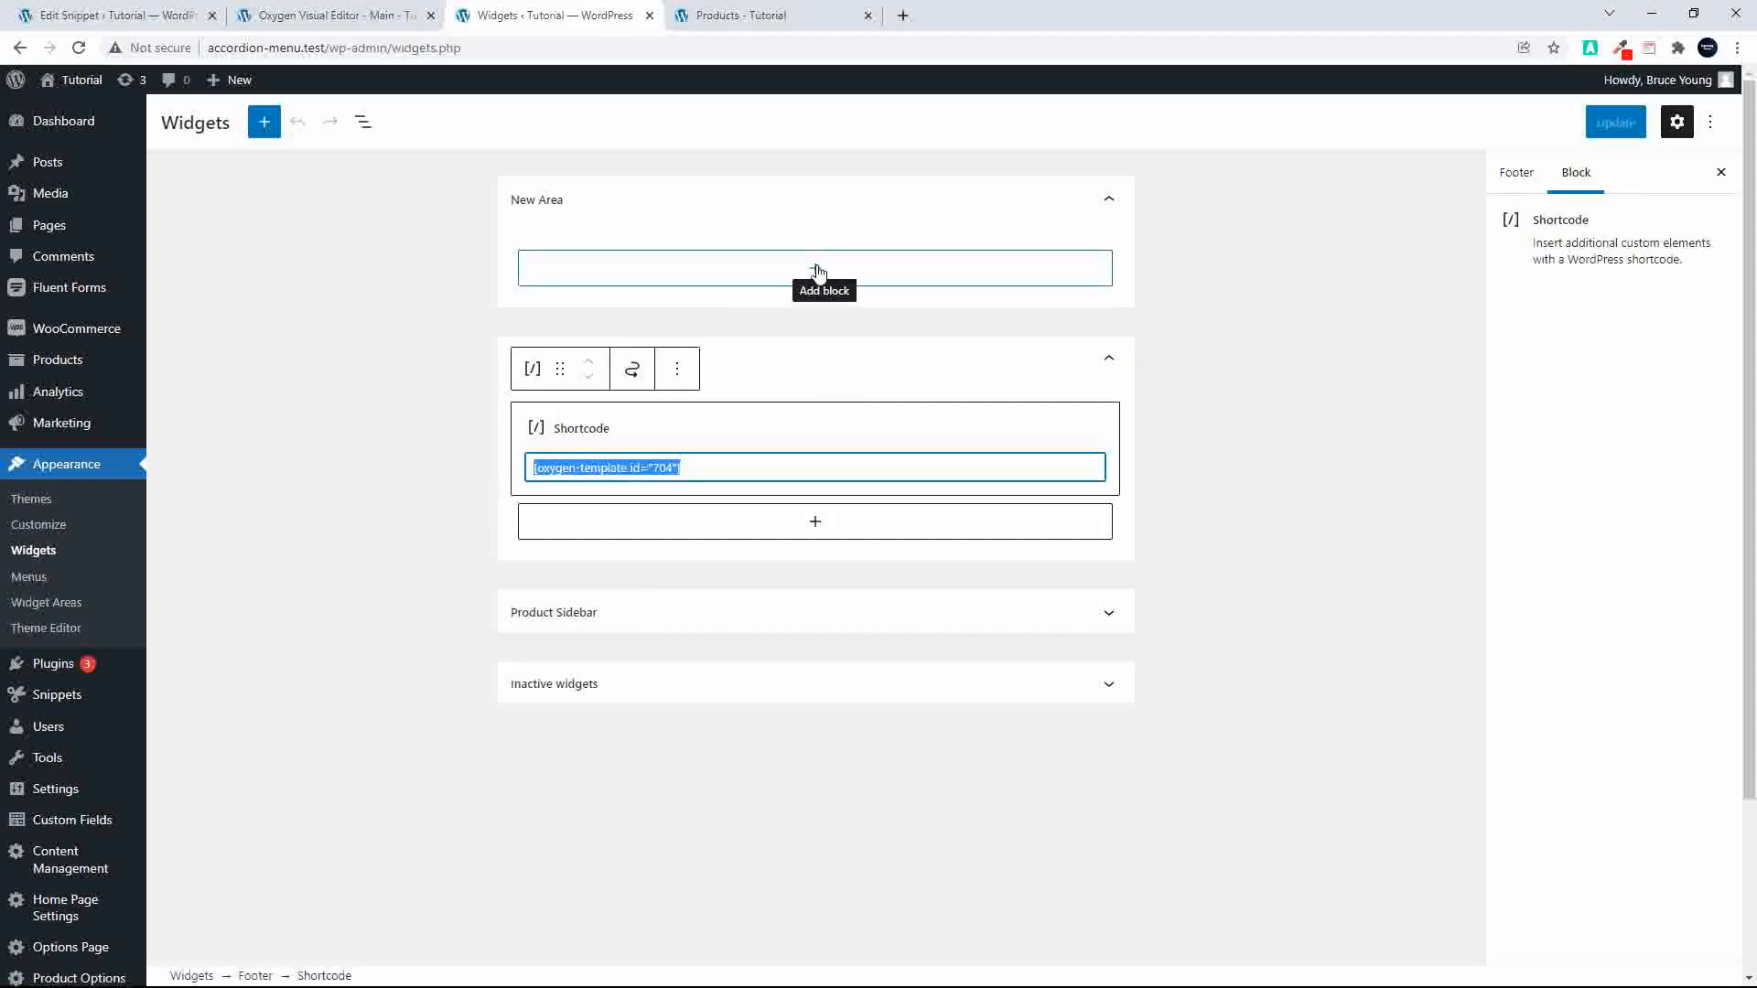
left_click(700, 242)
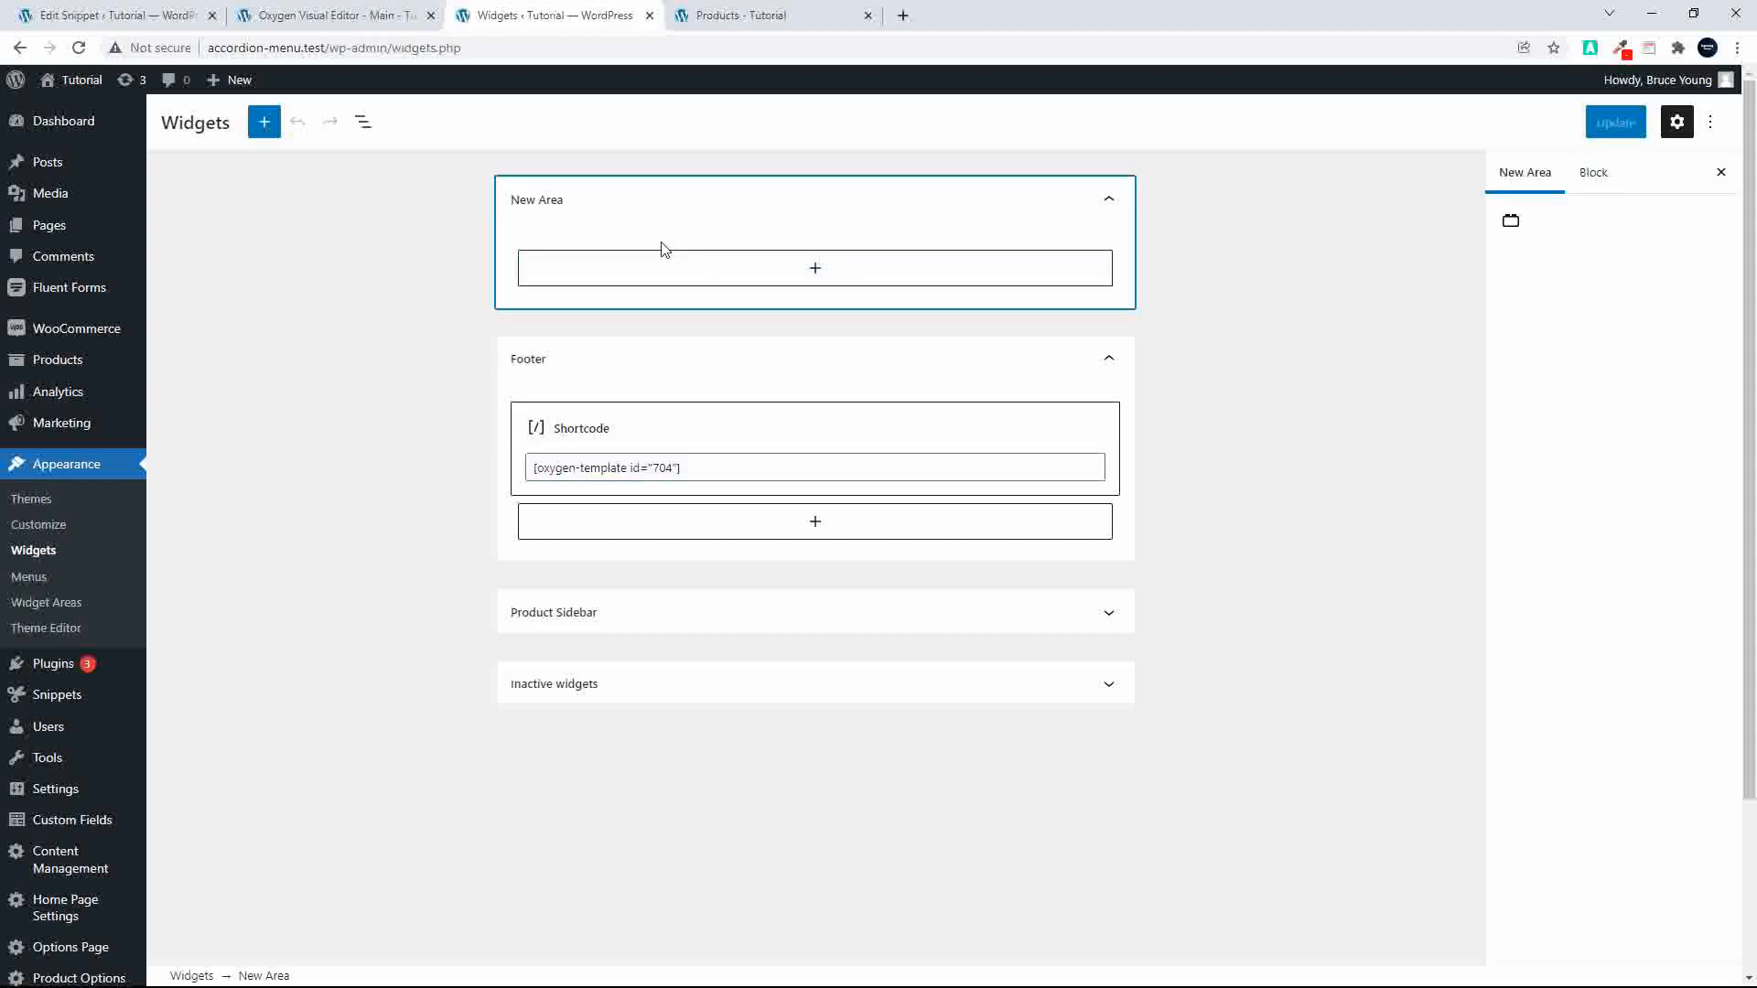
Step: Return to the Main template editor, look through its page preview and go back to the WordPress component list
left_click(346, 15)
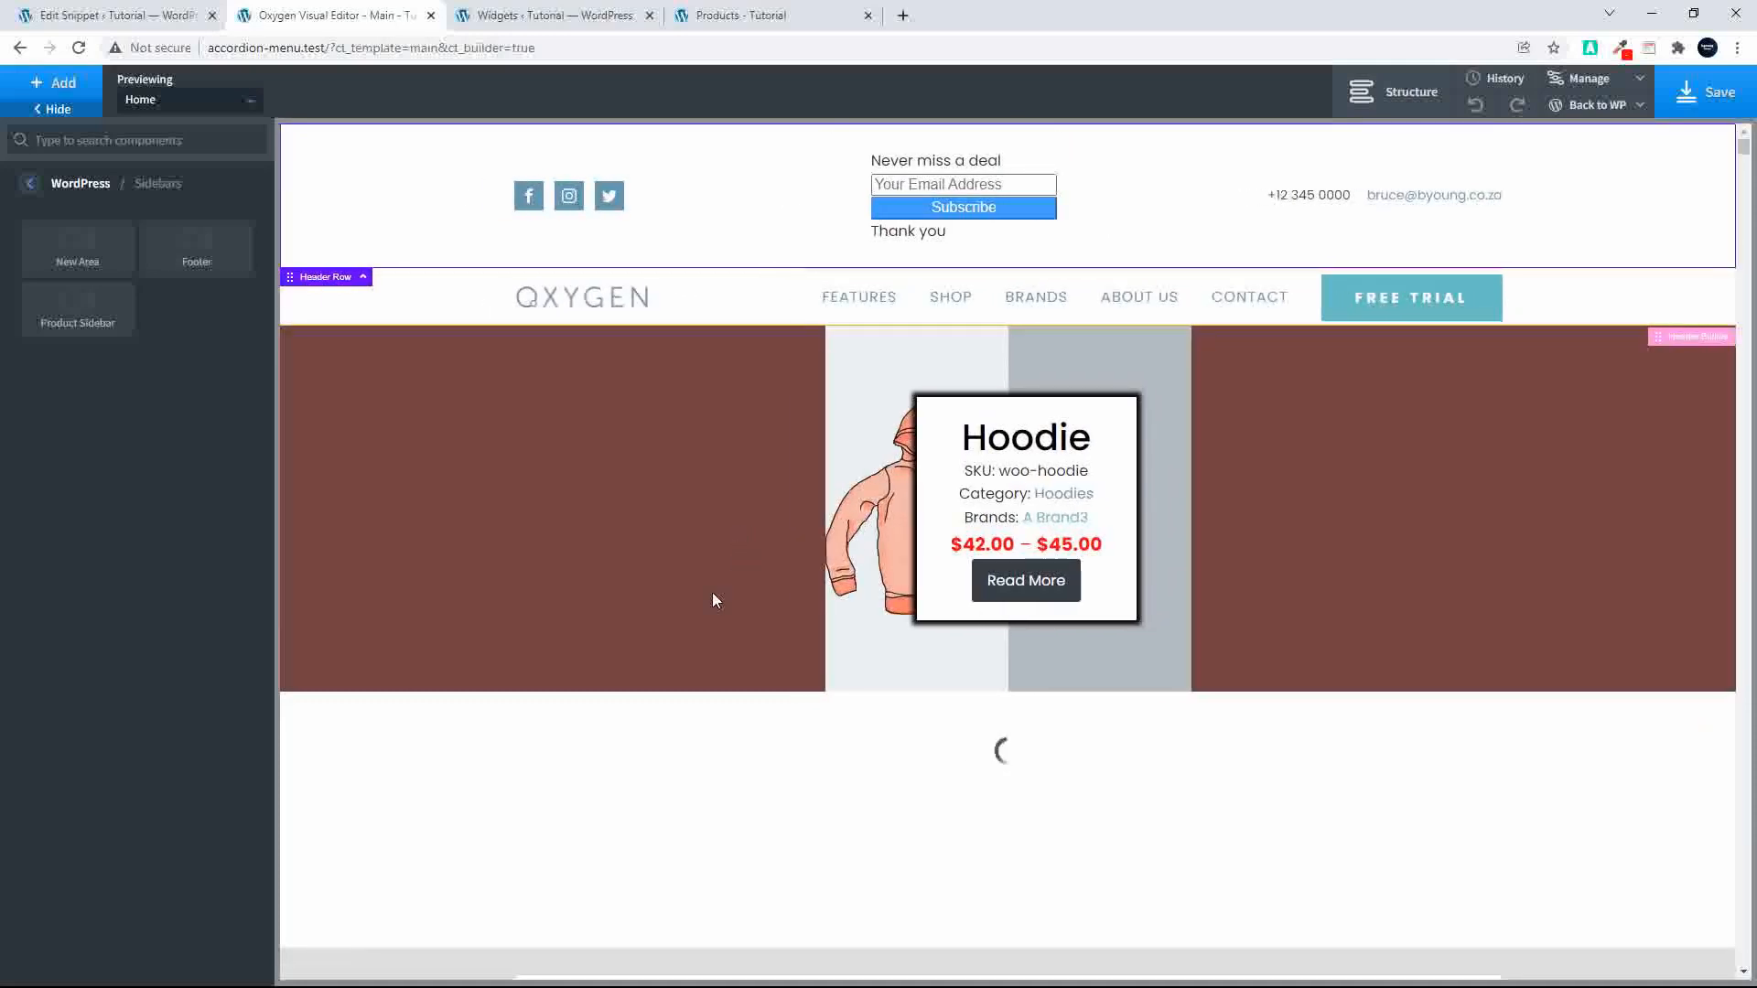
scroll(713, 594, "down", 15)
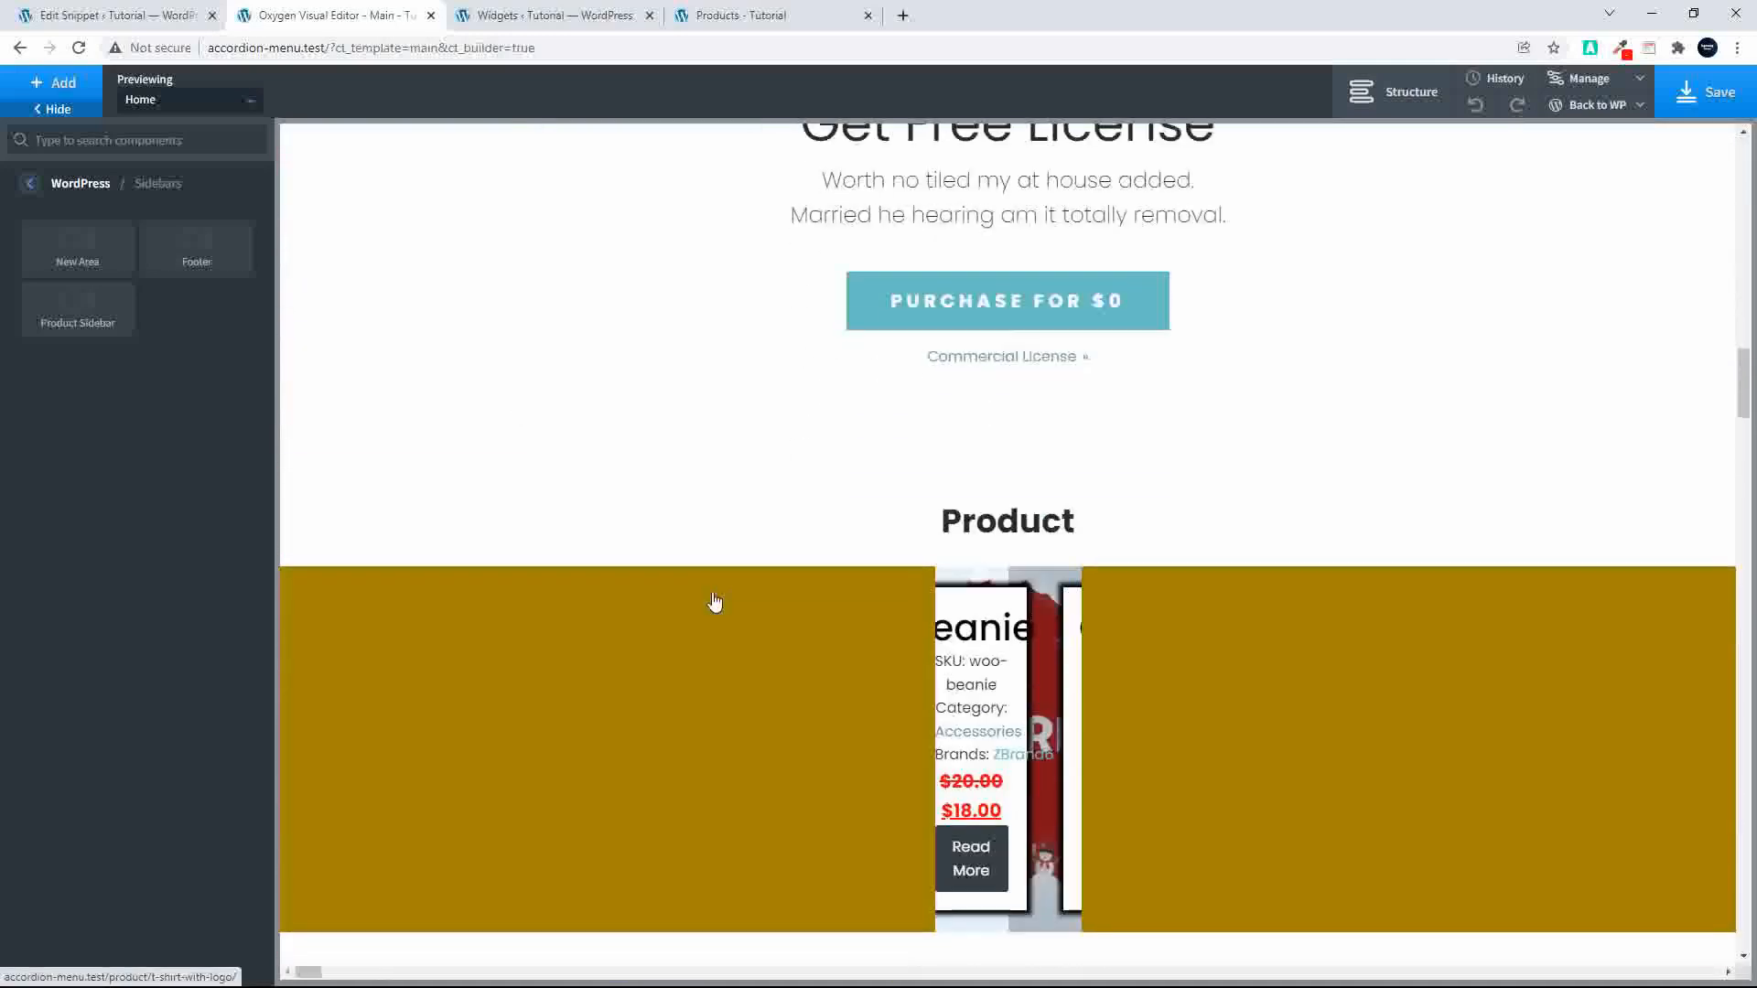
scroll(713, 600, "up", 15)
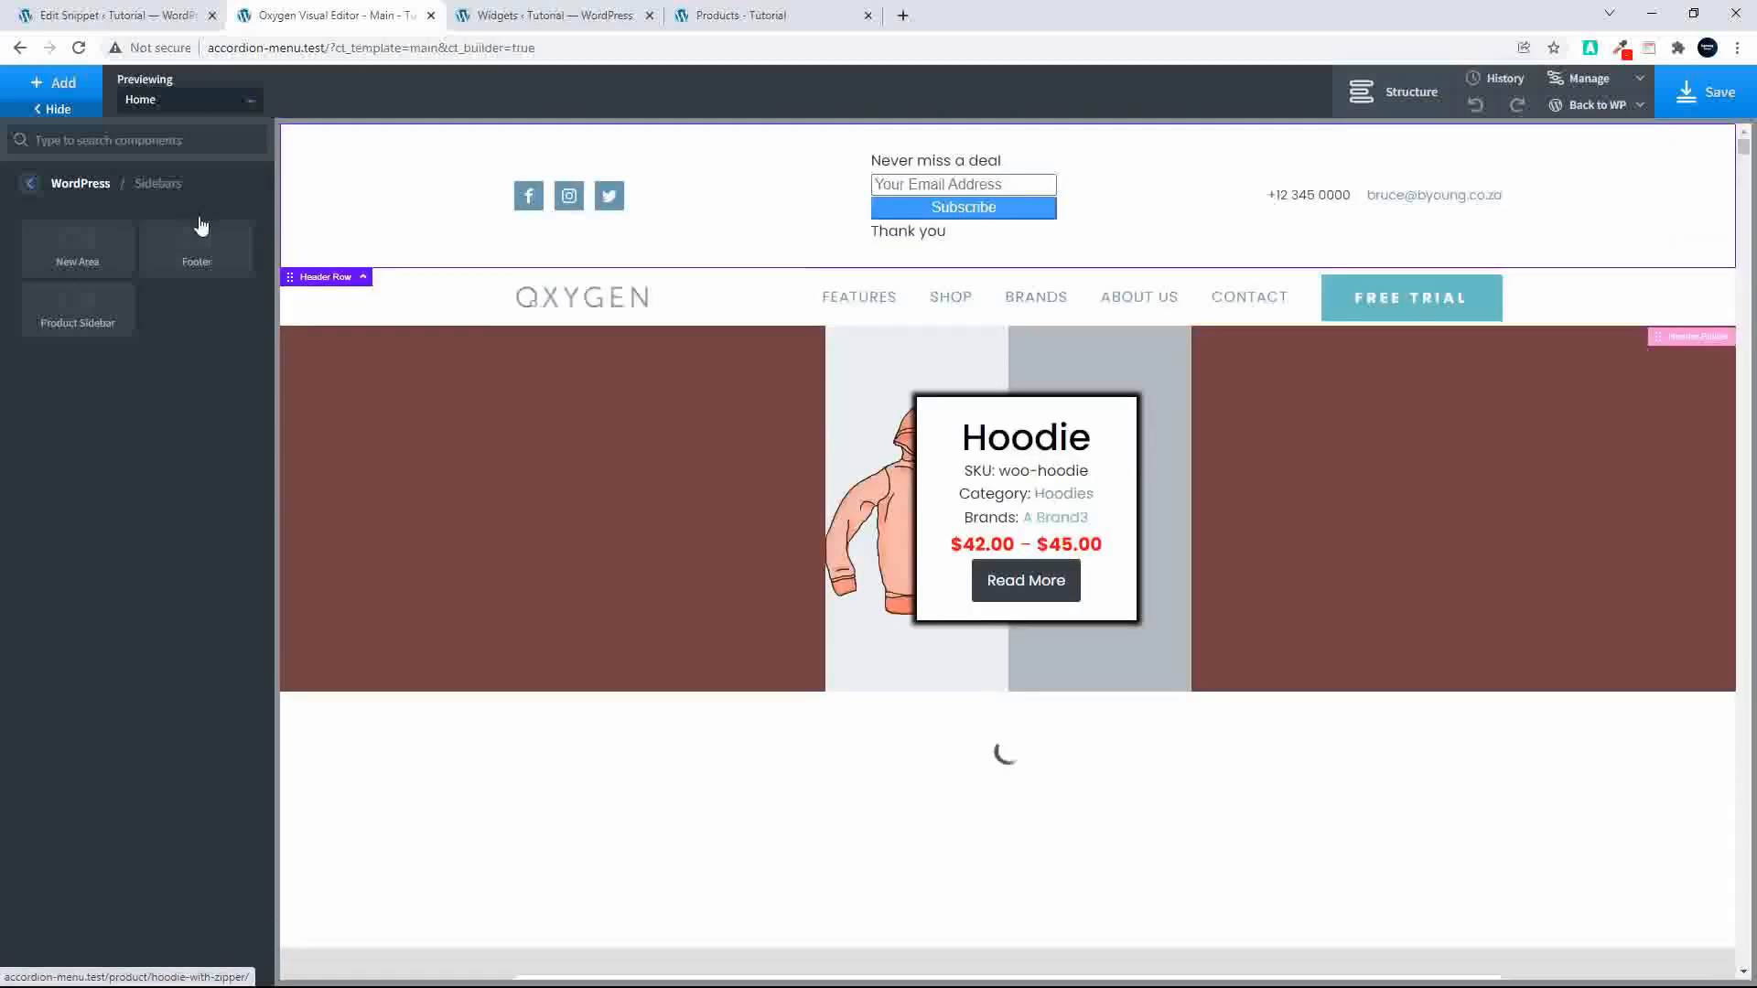
left_click(32, 185)
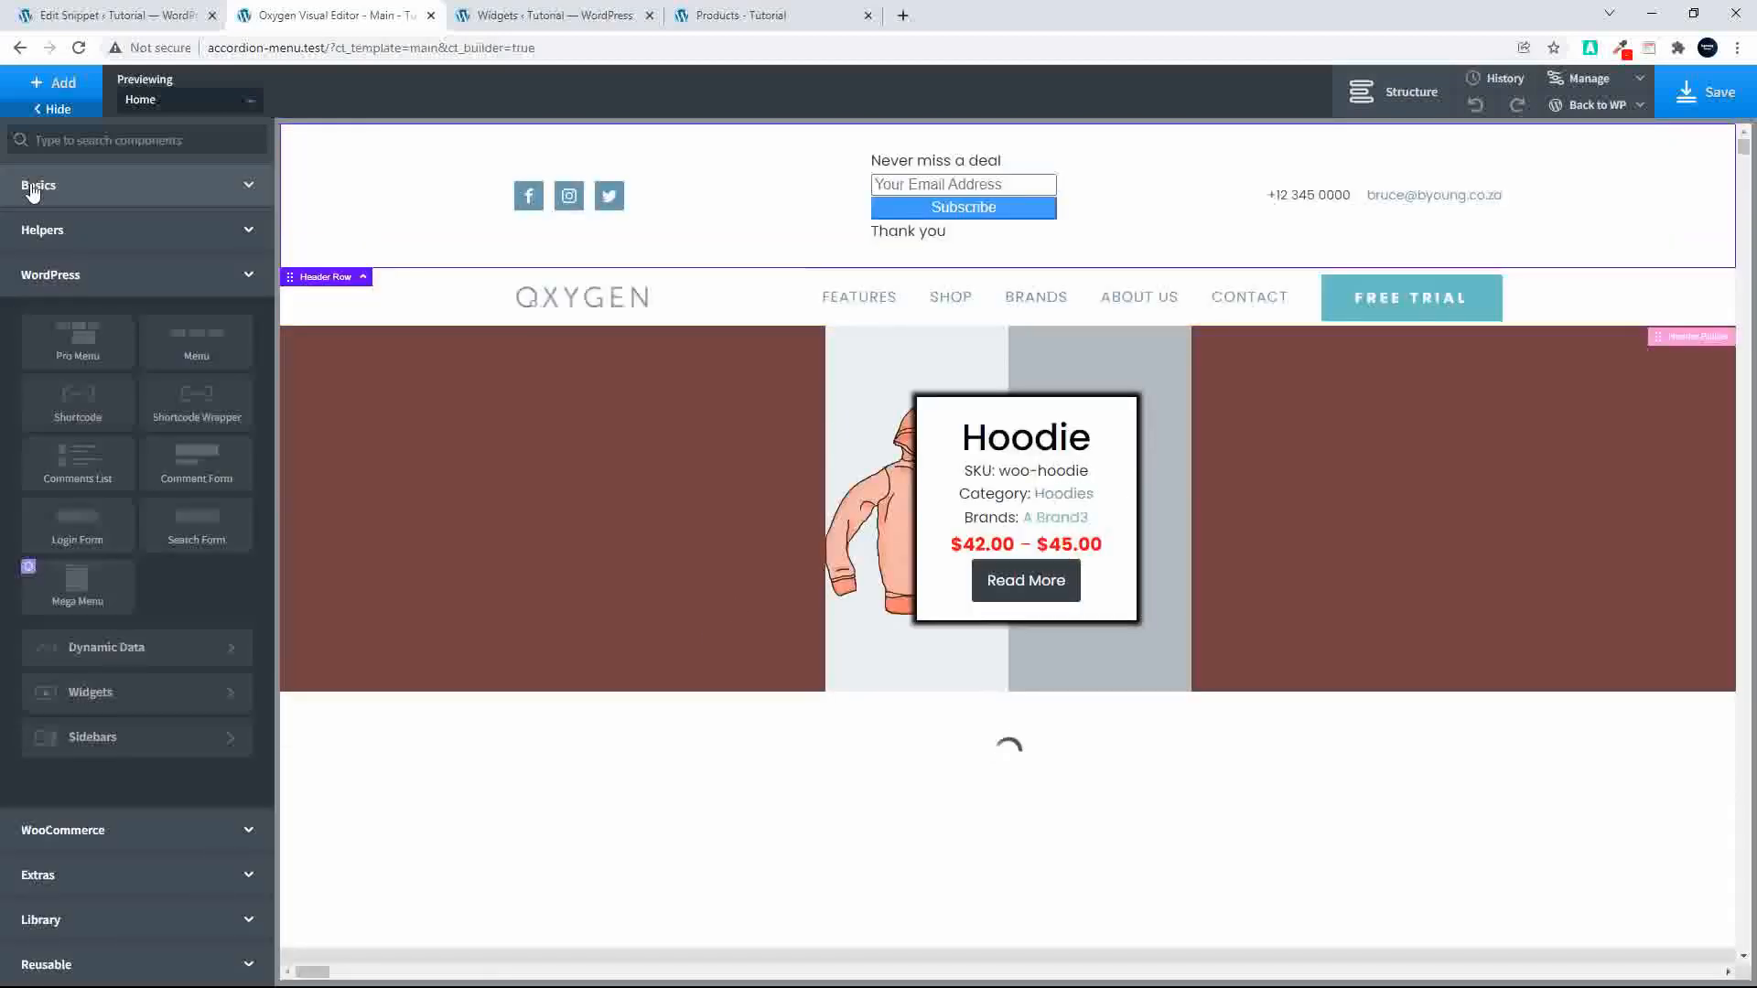
Step: Reload the Shop page and examine the signup forms in its header and sidebar together with the product filters
left_click(567, 14)
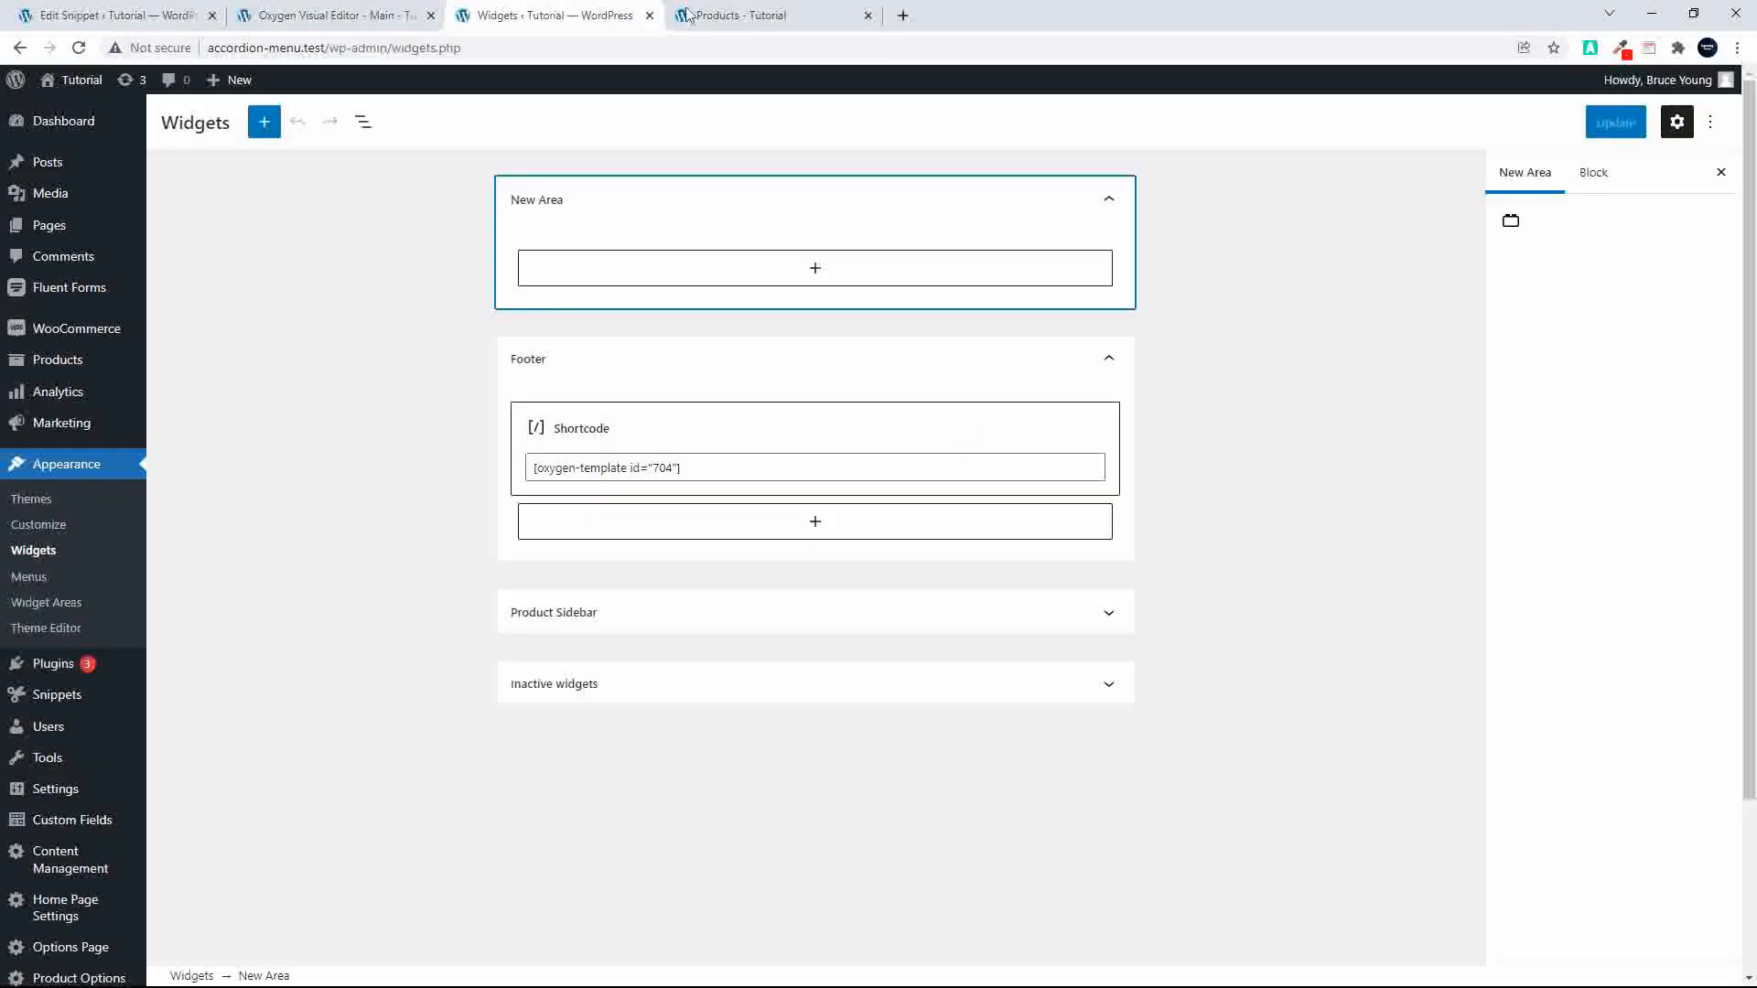
left_click(738, 16)
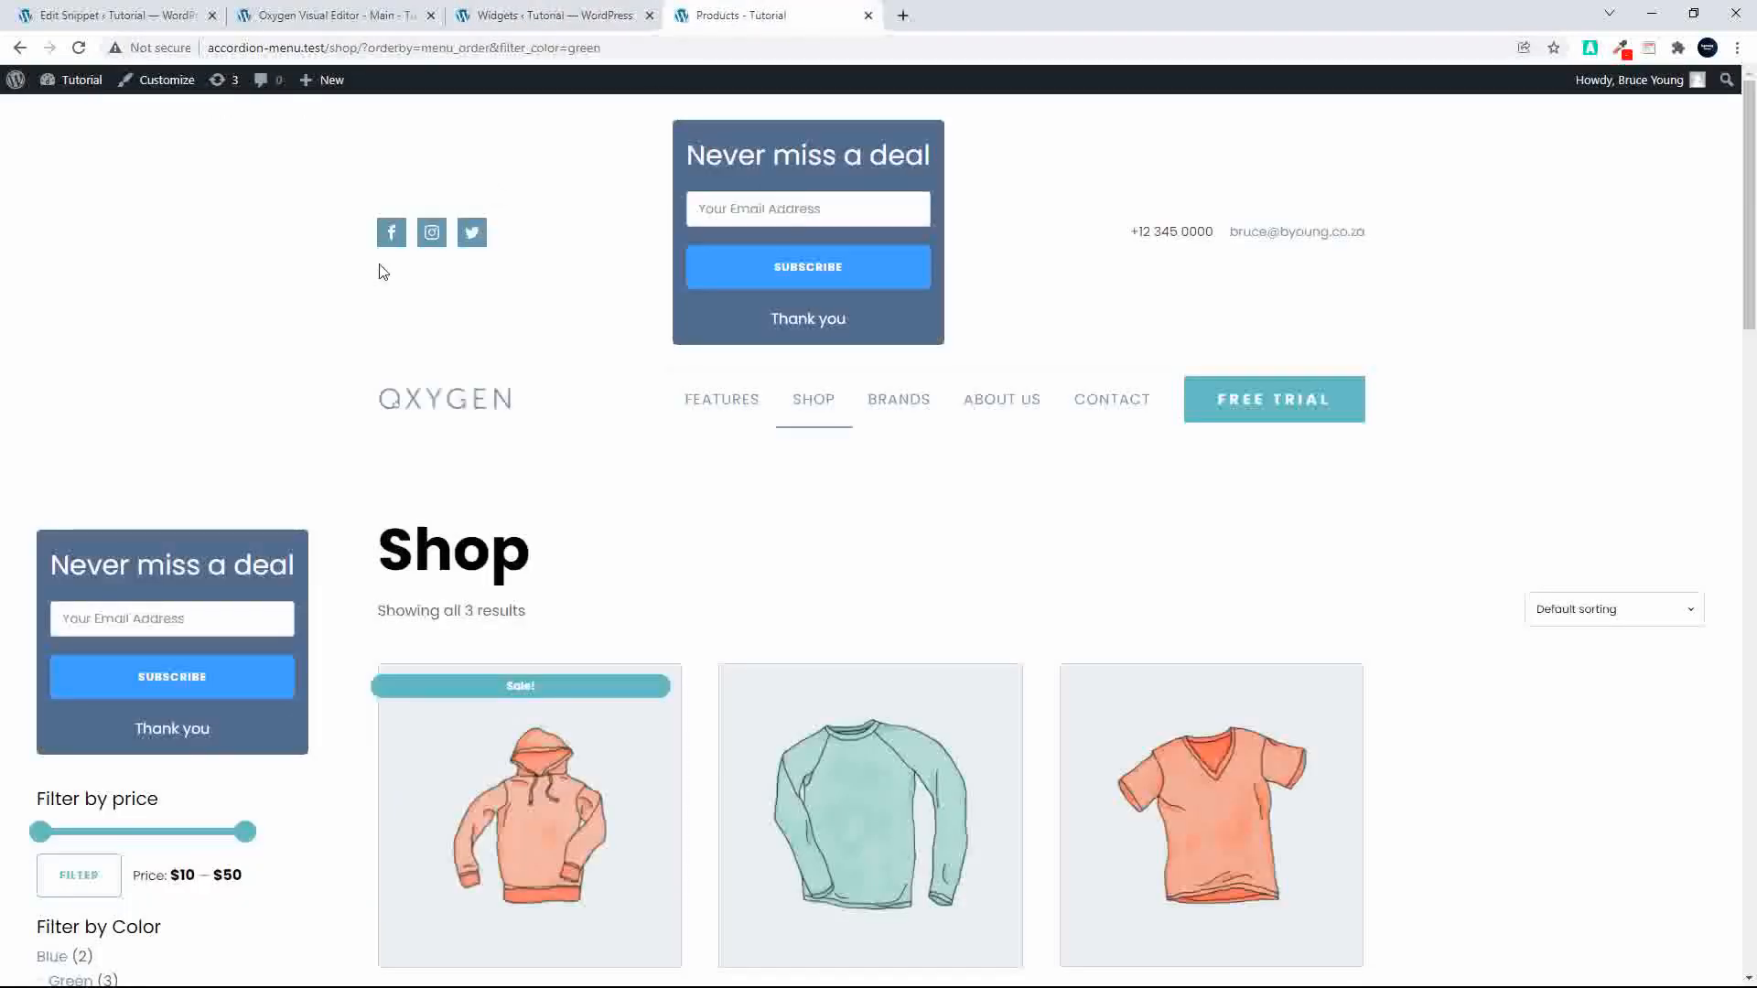
left_click(77, 50)
scroll(764, 531, "down", 3)
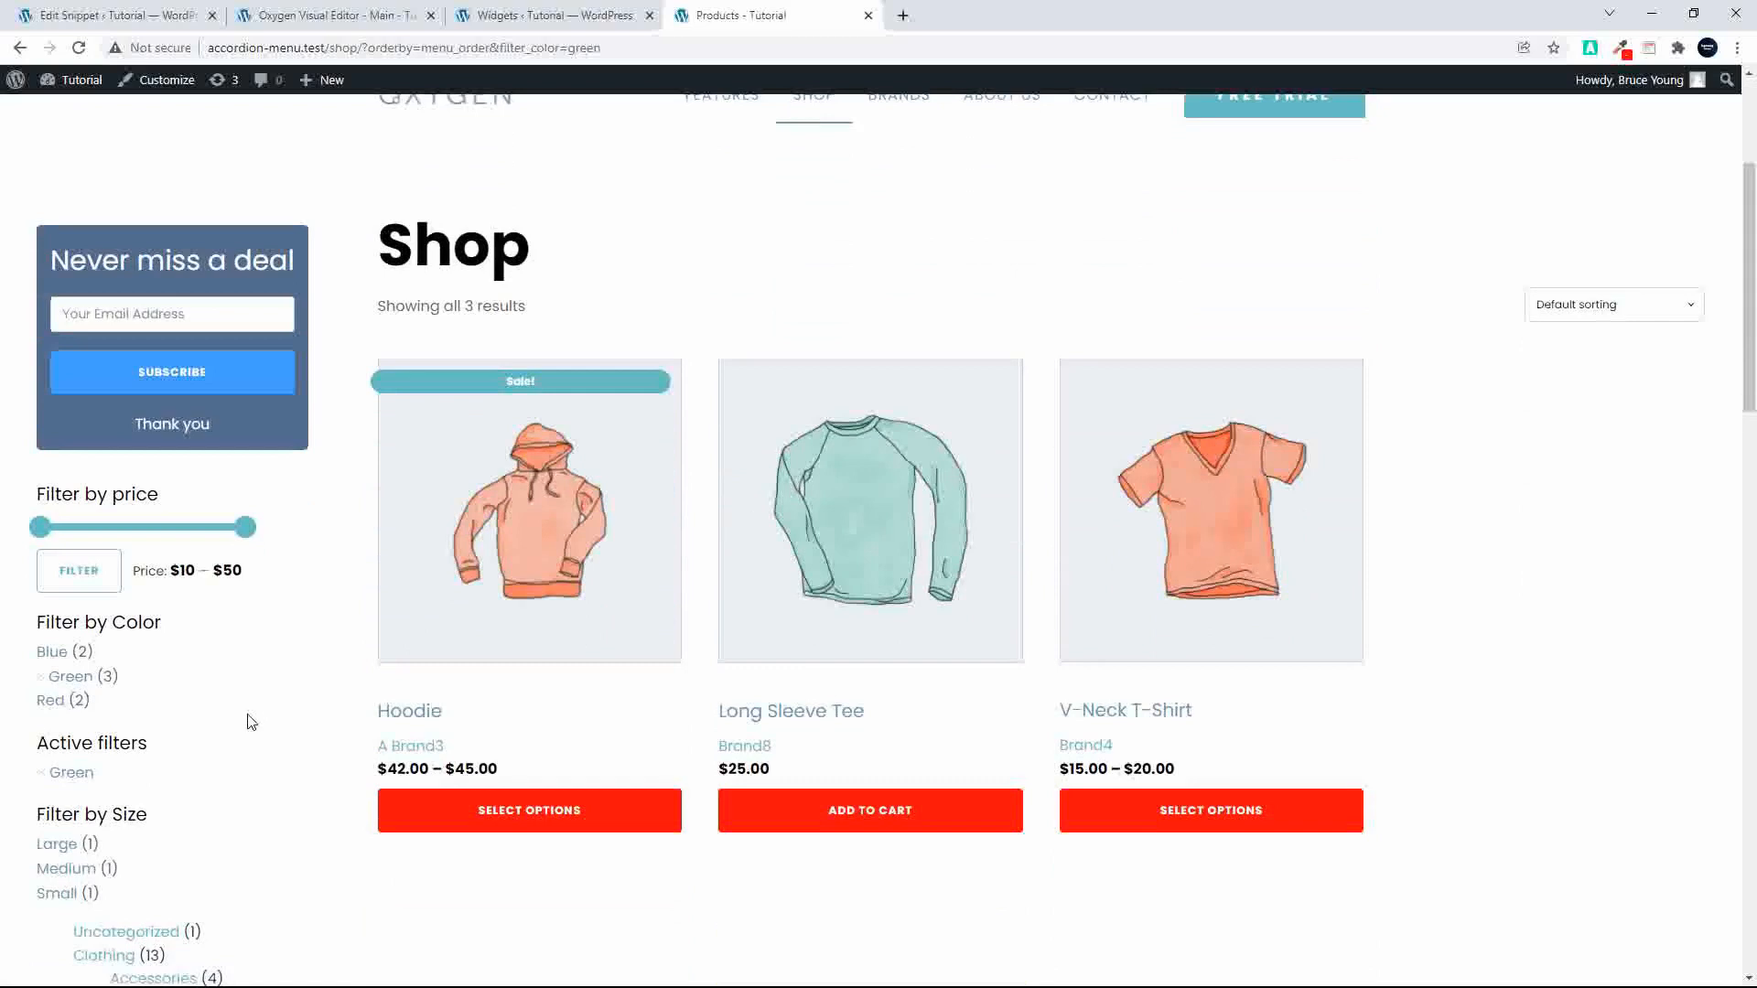
scroll(247, 722, "down", 2)
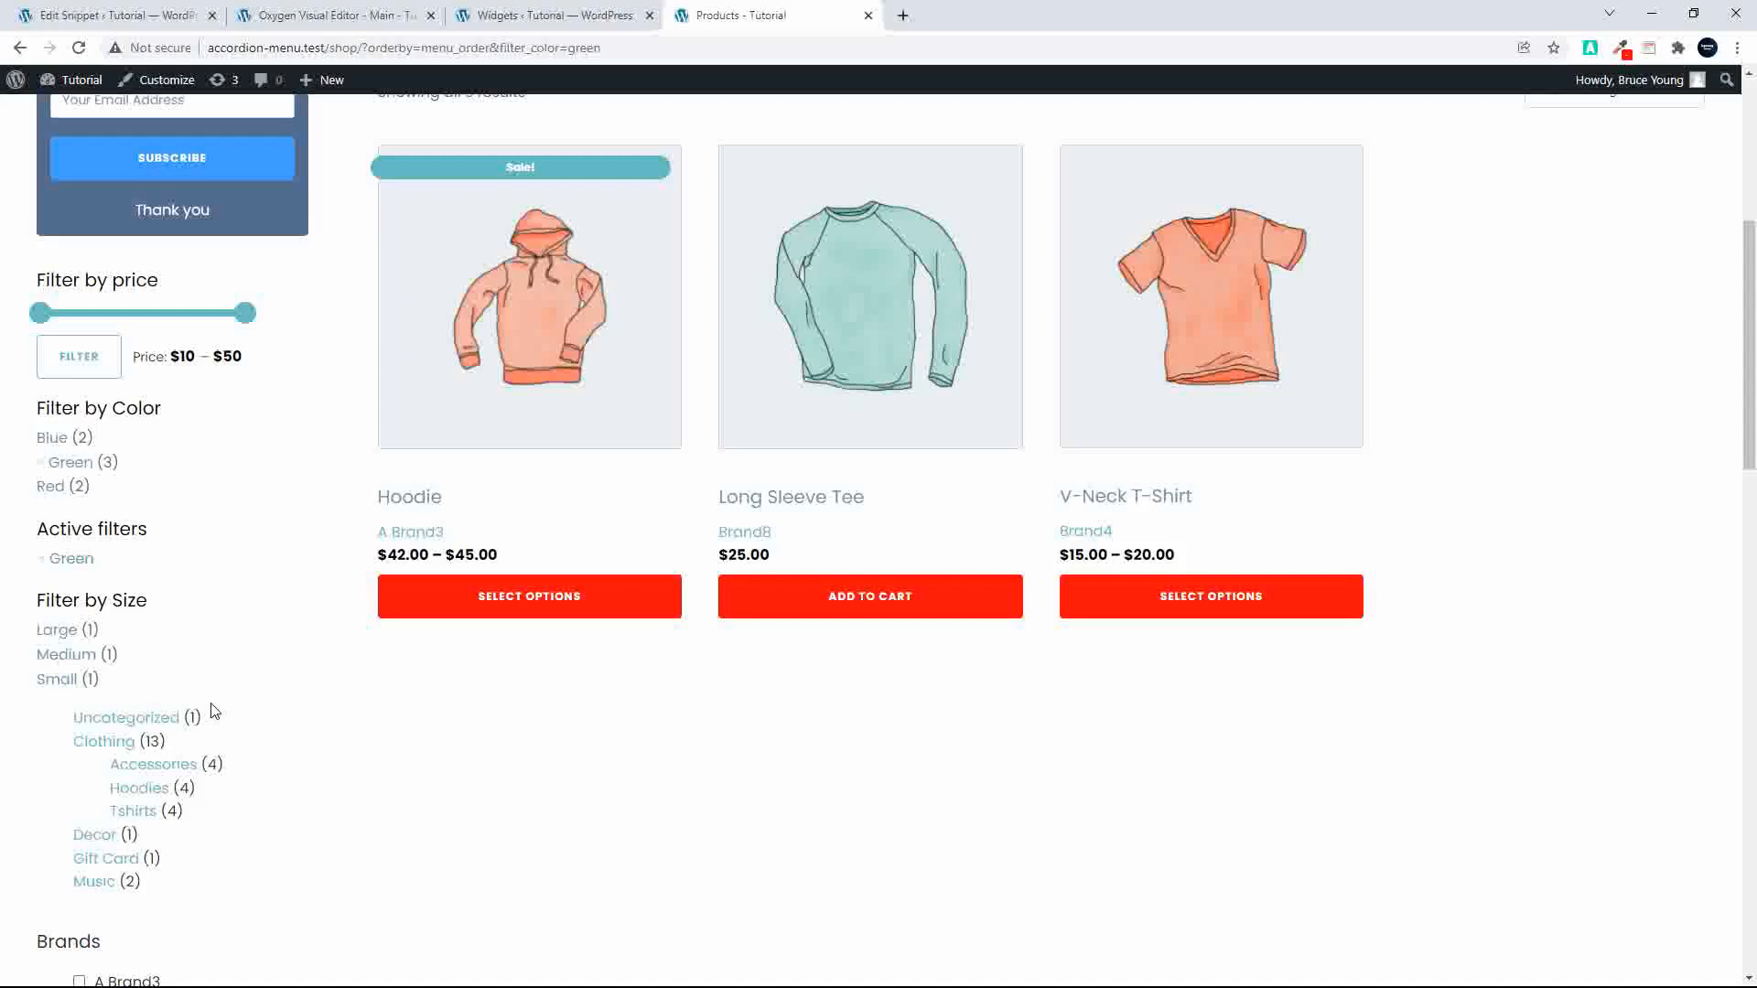
scroll(448, 729, "up", 5)
scroll(486, 760, "down", 3)
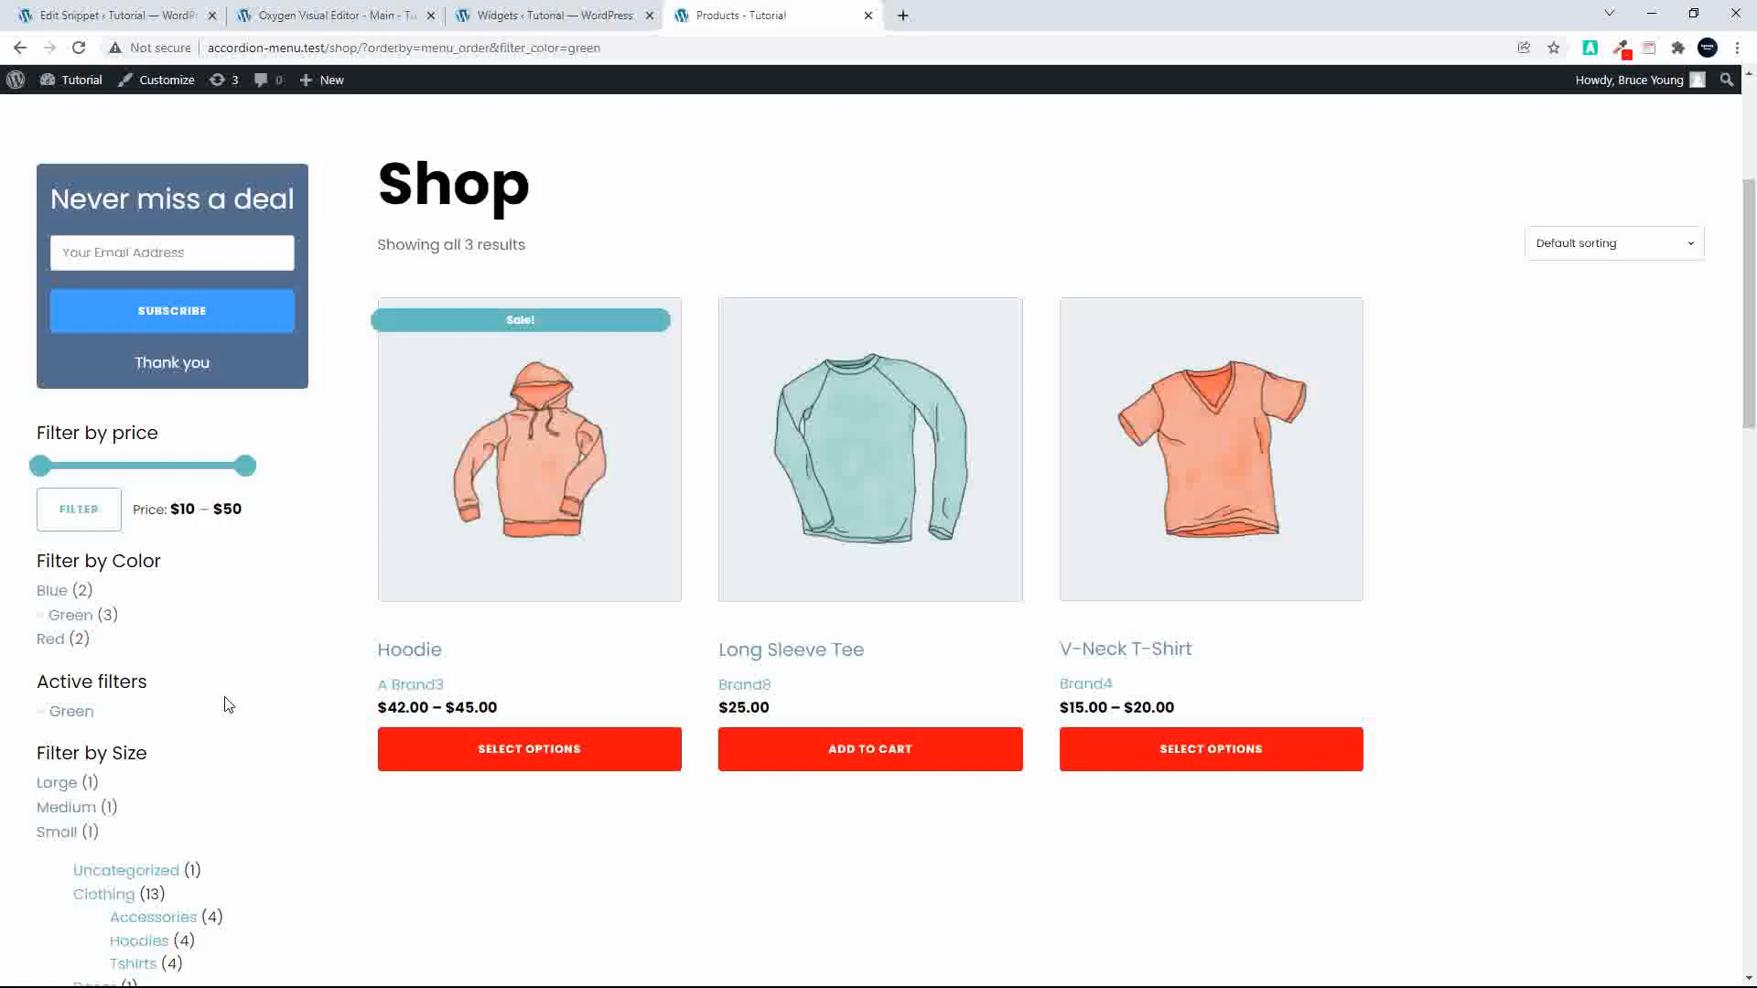
scroll(225, 700, "up", 4)
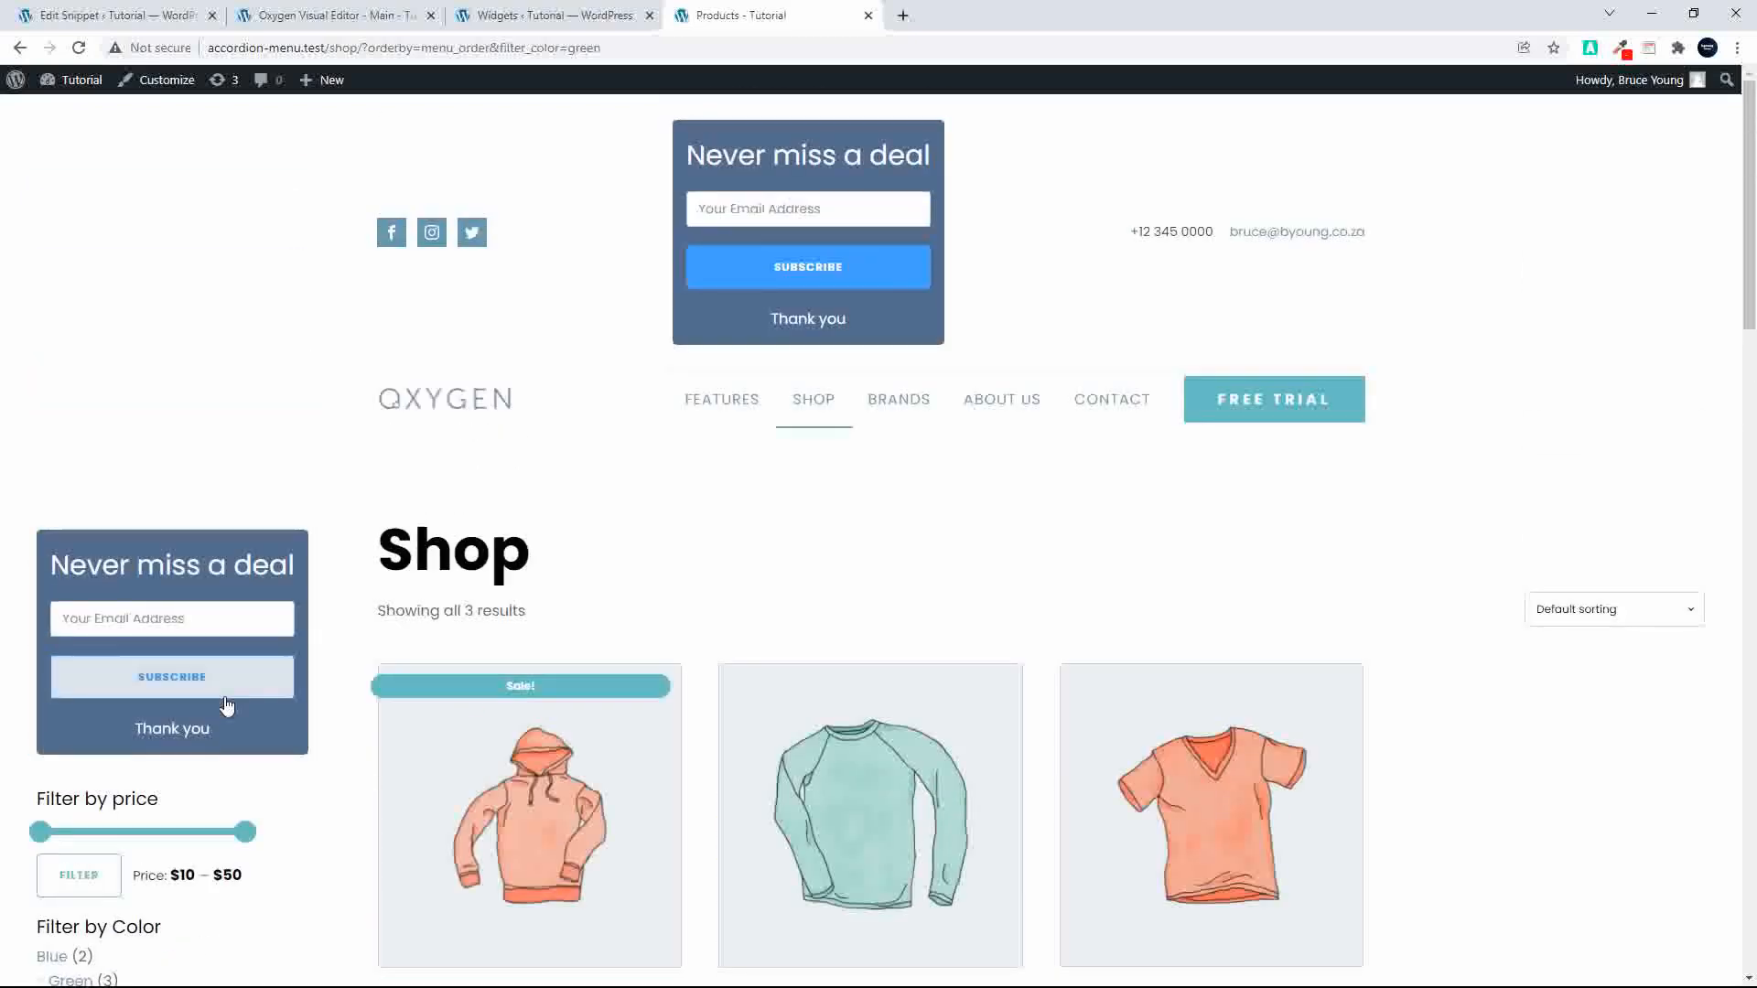